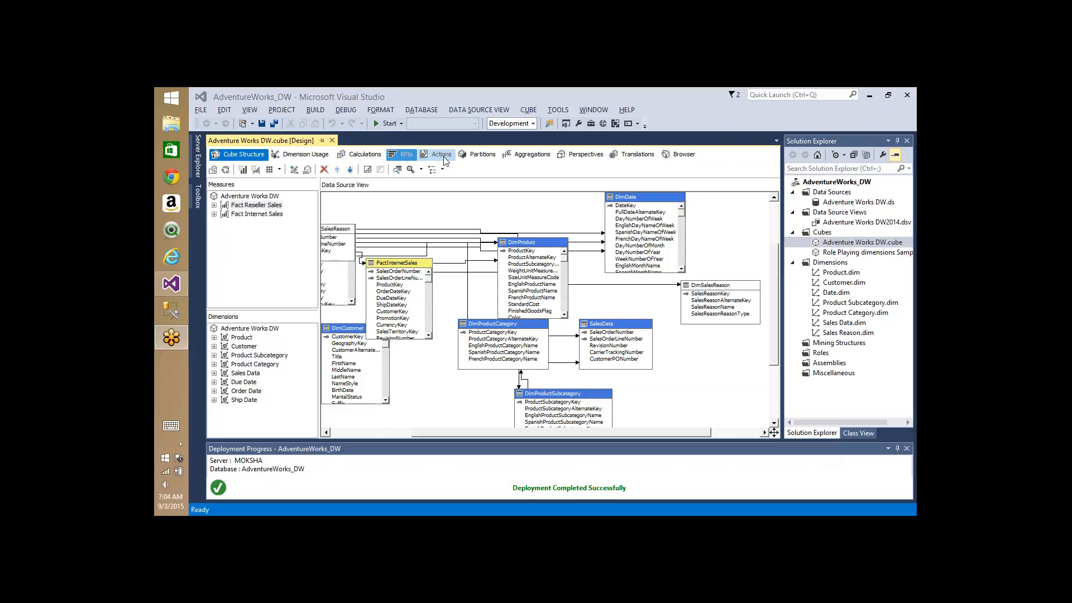
- Show the cube designer's Partitions view, then bring up a File Explorer window at This PC
left_click(472, 157)
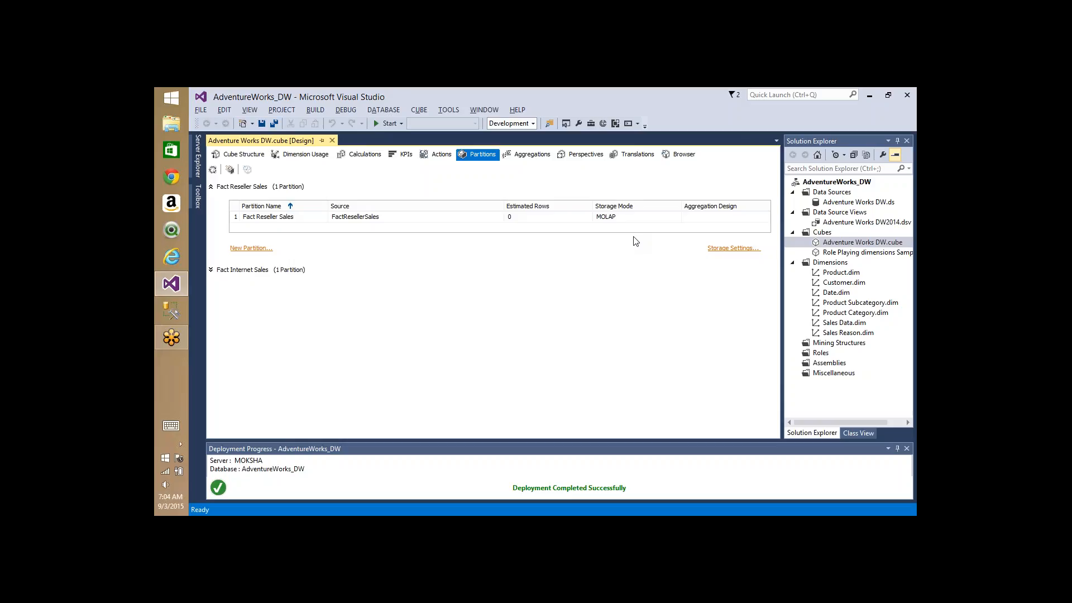
key("super+e")
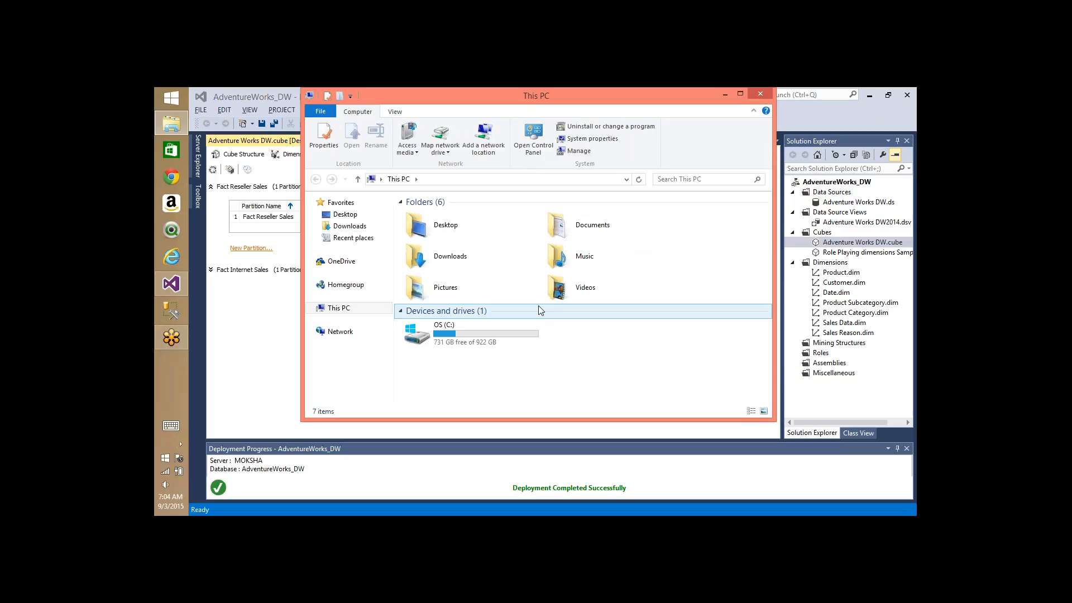
- Go from the C: drive into Program Files\Microsoft SQL Server
double_click(477, 332)
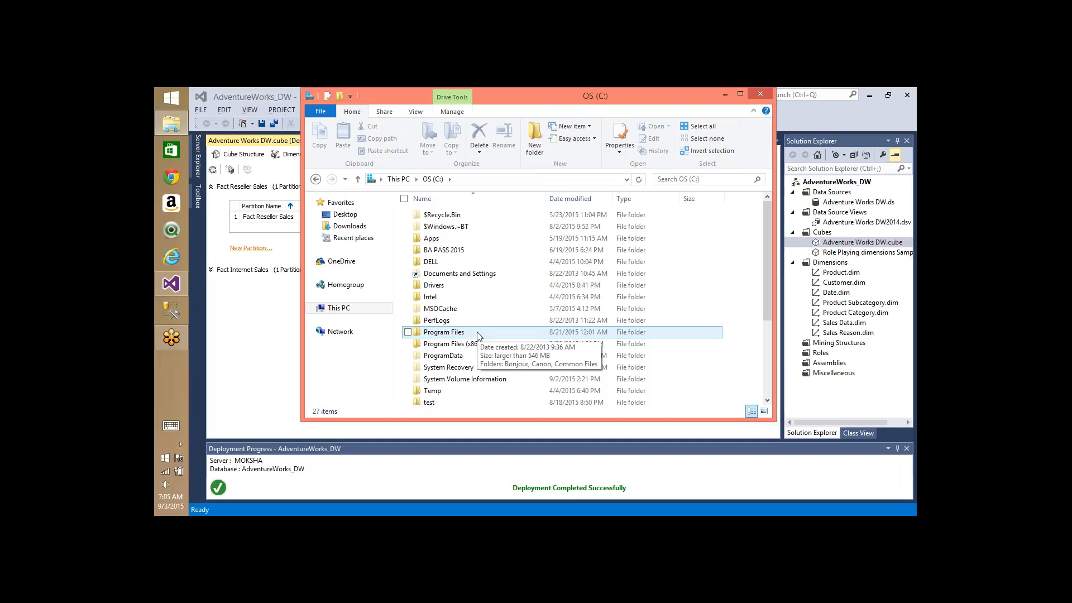
key("Down")
key("Down")
key("Down")
key("Down")
key("Down")
key("Down")
key("Down")
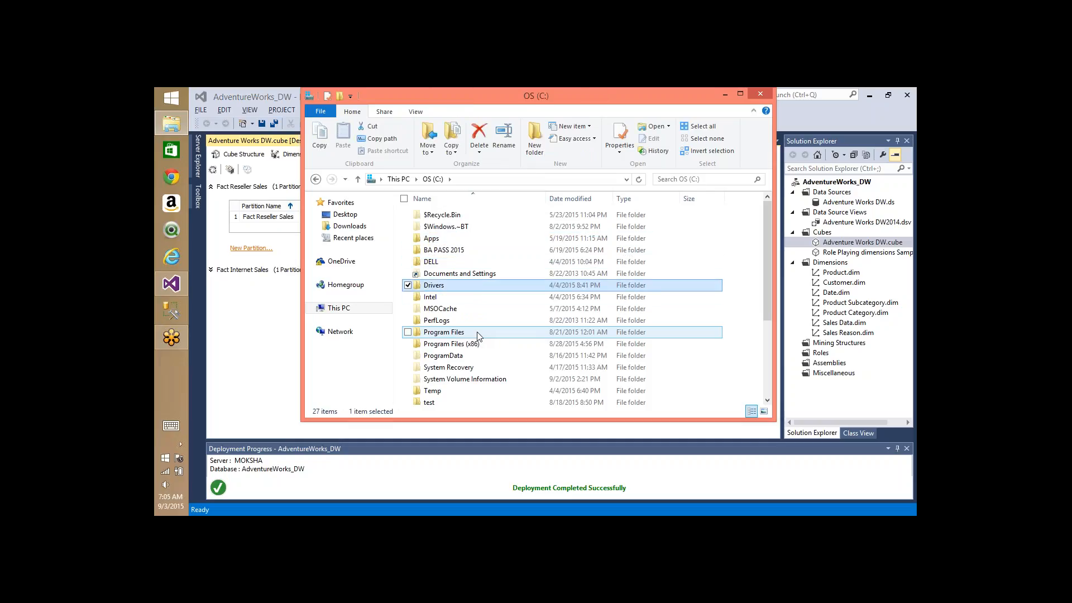
key("Down")
key("Down")
key("Down")
key("Down")
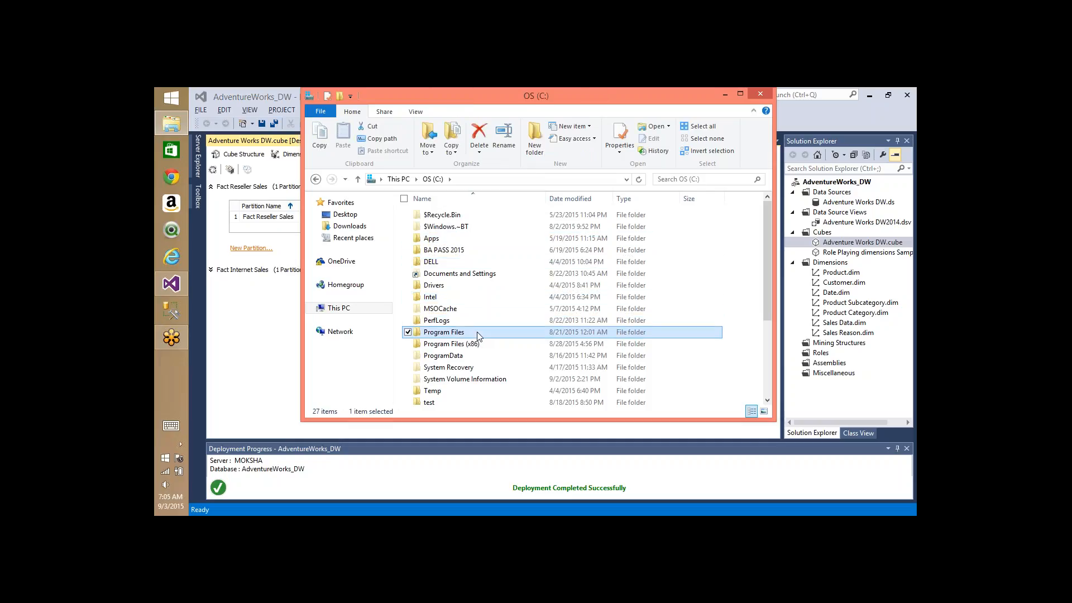
key("Up")
key("Return")
key("Down")
key("Down")
key("Down")
- Open the MSAS12.MSSQLSERVER folder and then its OLAP folder
key("Down")
key("Down")
key("Down")
key("Down")
key("Down")
key("Down")
key("Down")
key("Down")
key("Down")
key("Down")
key("Down")
key("Down")
key("Down")
key("Down")
key("Down")
key("Down")
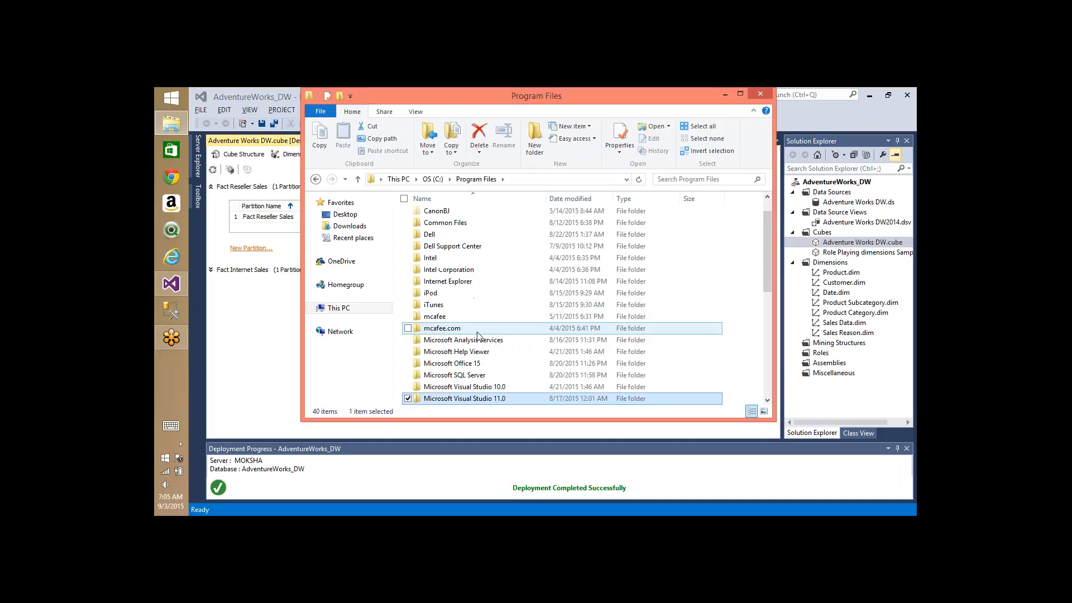
key("Up")
key("Up")
key("Return")
key("Down")
key("Down")
key("Down")
key("Down")
key("Down")
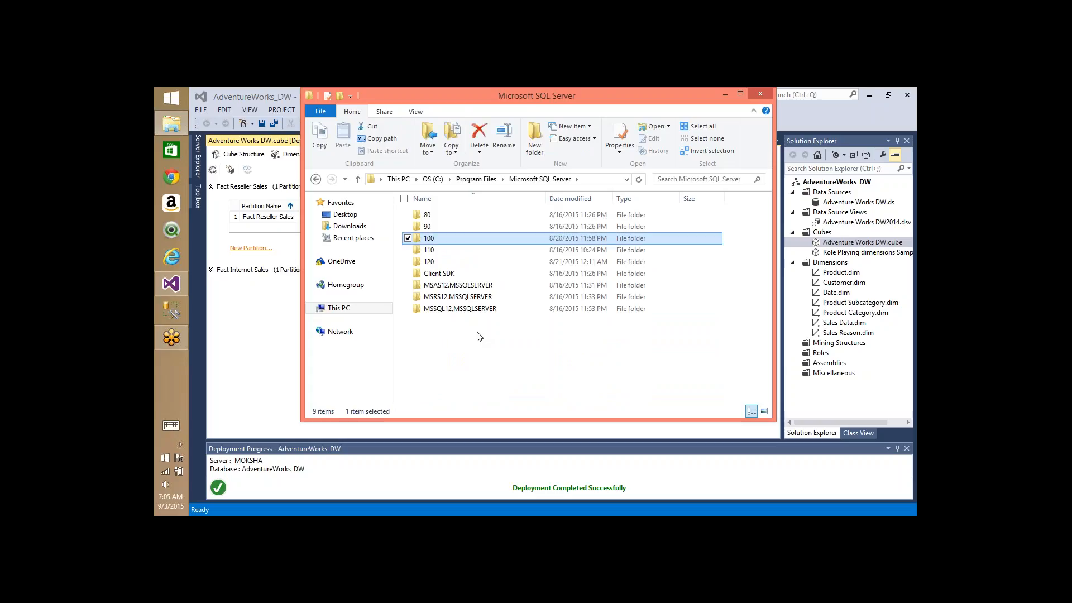
left_click(444, 287)
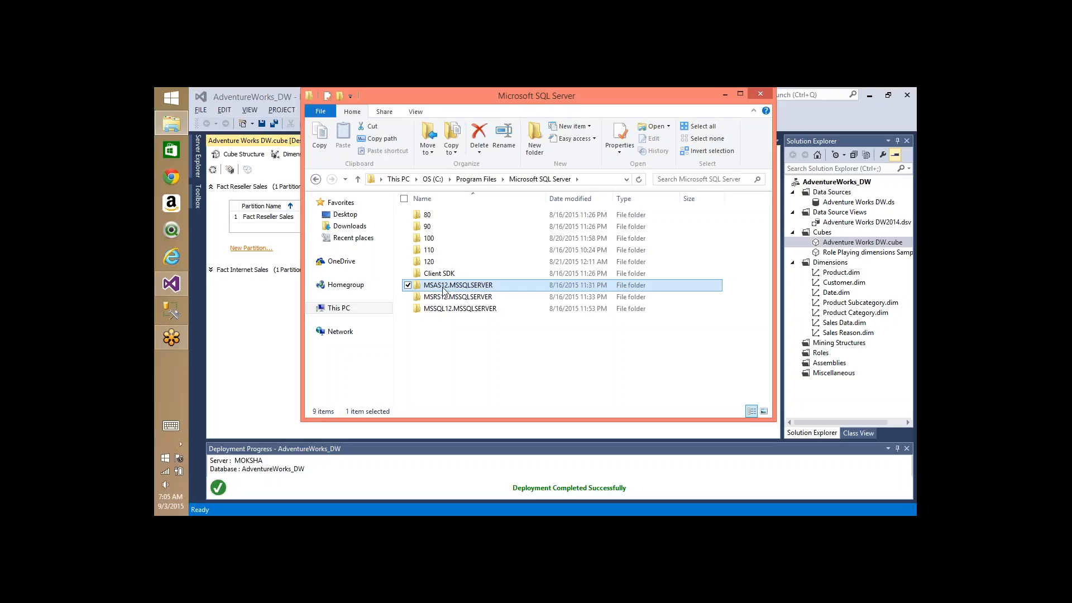
double_click(444, 285)
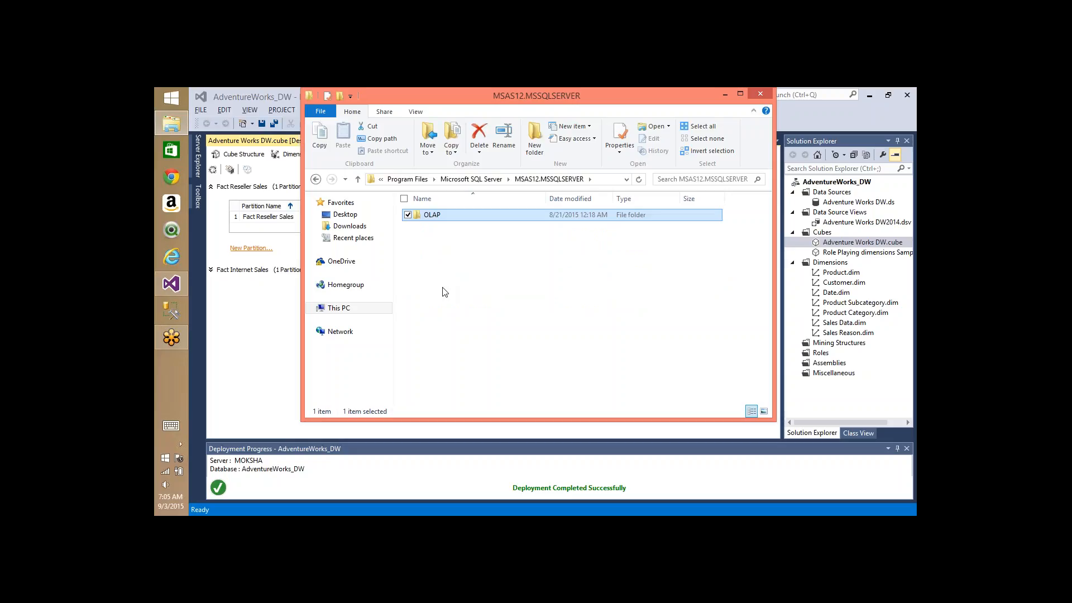
key("Return")
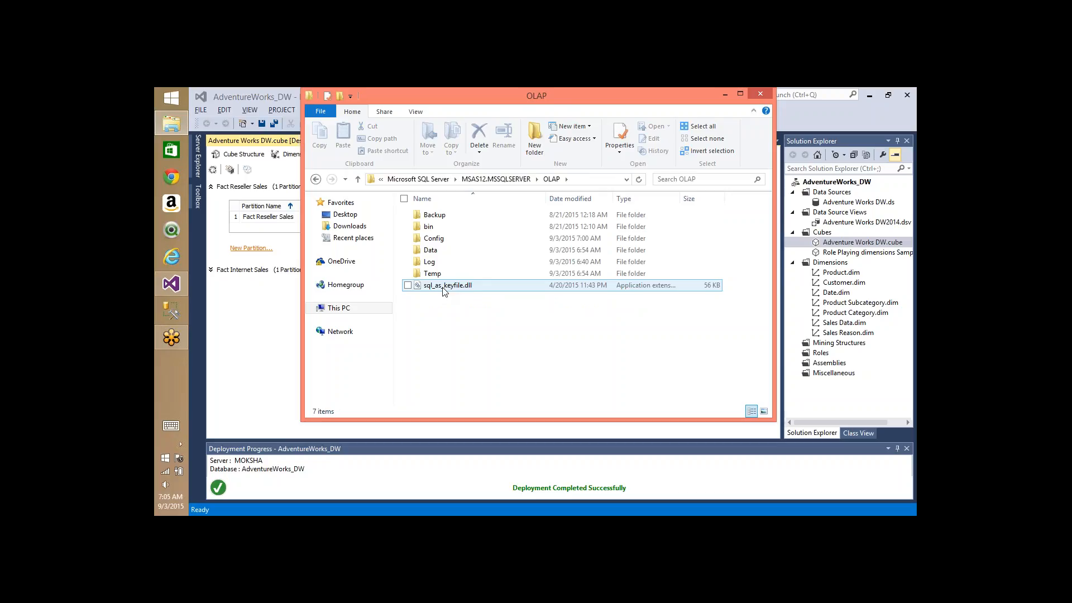
- Enter OLAP\Data and open AdventureWorks_DW.0.db rather than AdventureWorks_DW_OLAP.0.db
double_click(433, 250)
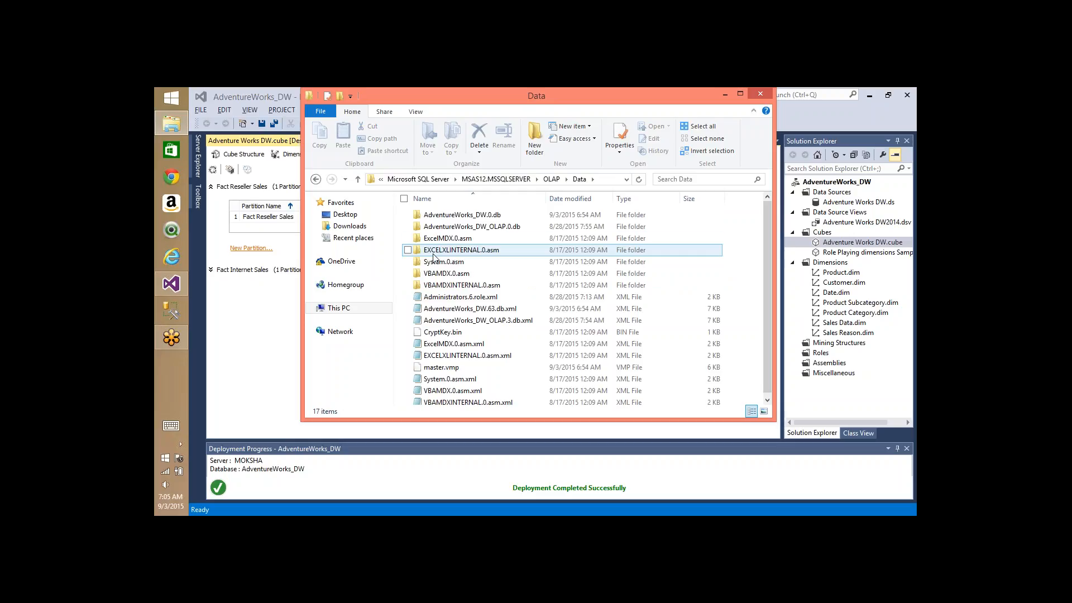
left_click(472, 216)
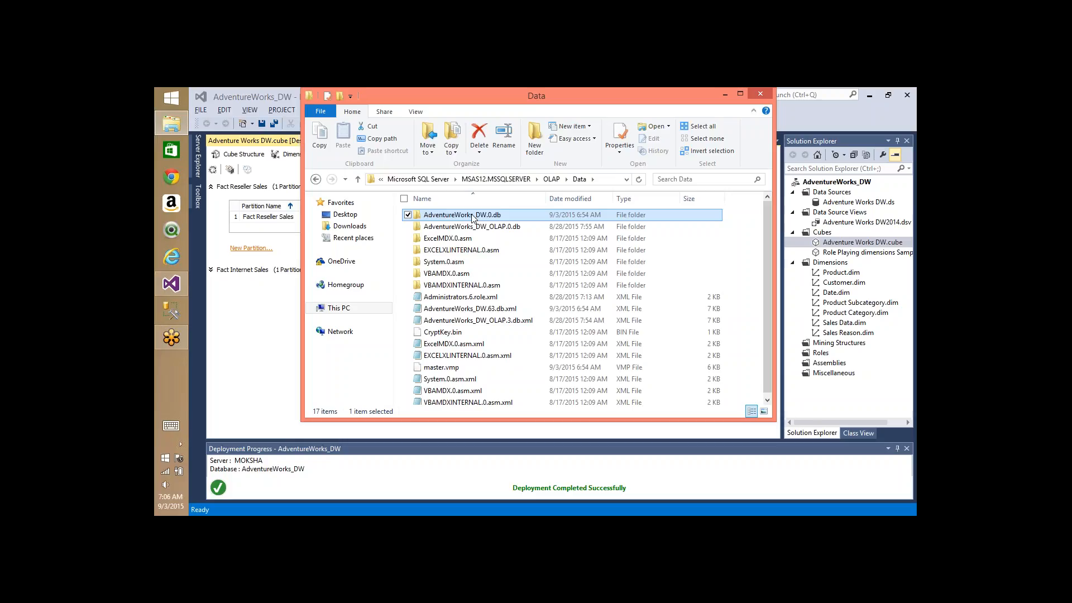
key("F2")
left_click(507, 231)
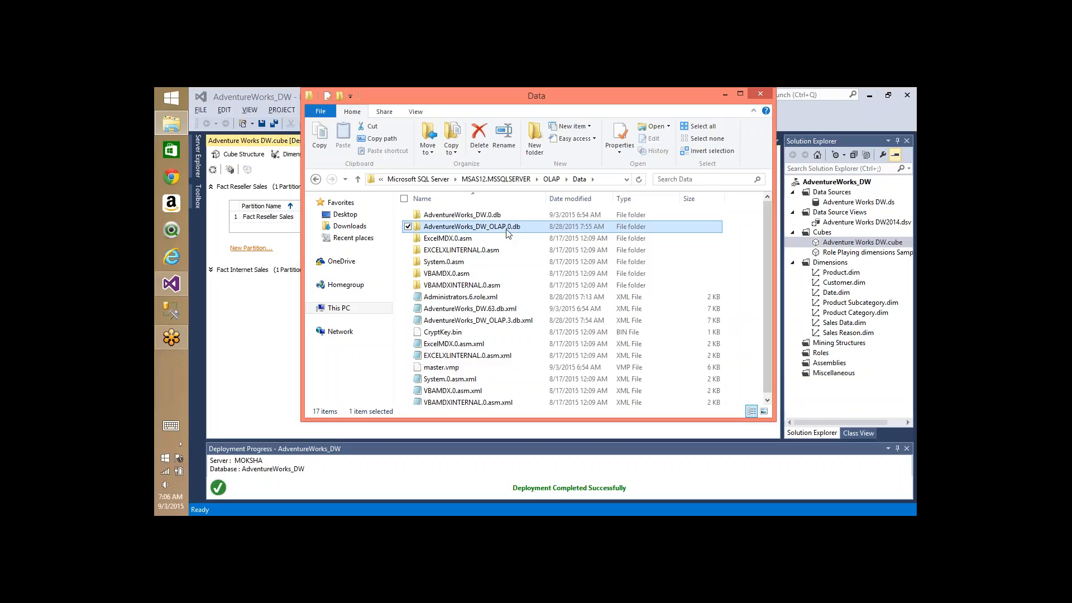
key("Up")
key("Return")
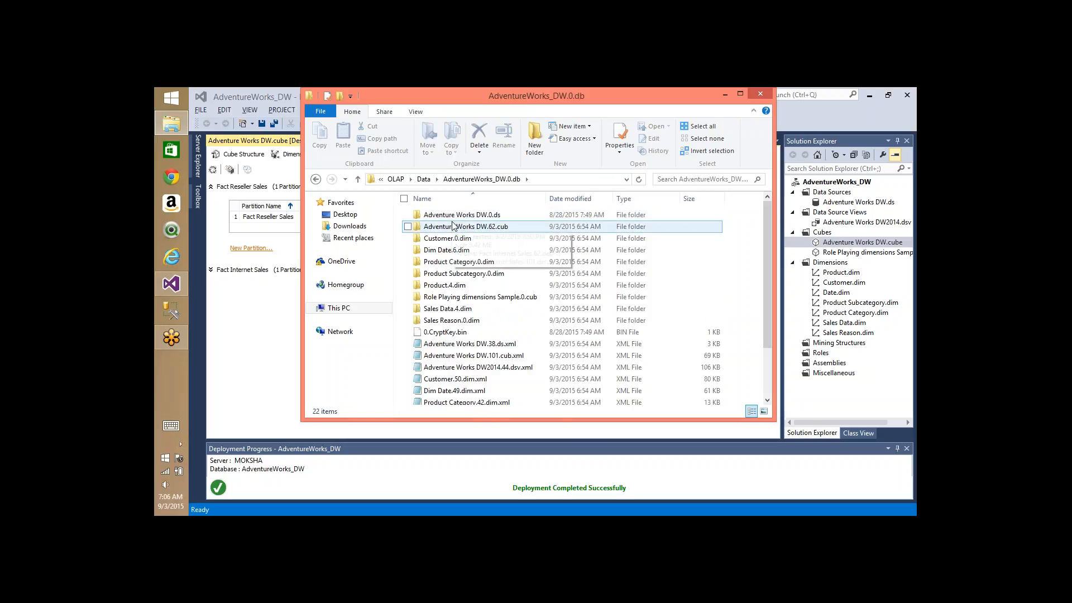
- Browse the database folder's data source, cube, dimension folders and dimension XML files
left_click(497, 219)
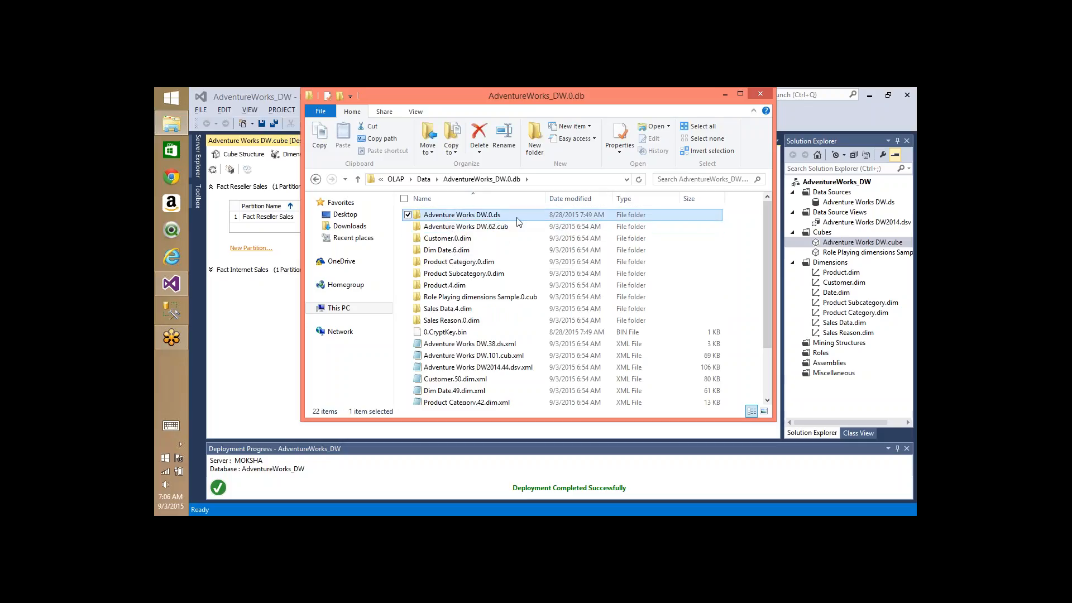
left_click(506, 230)
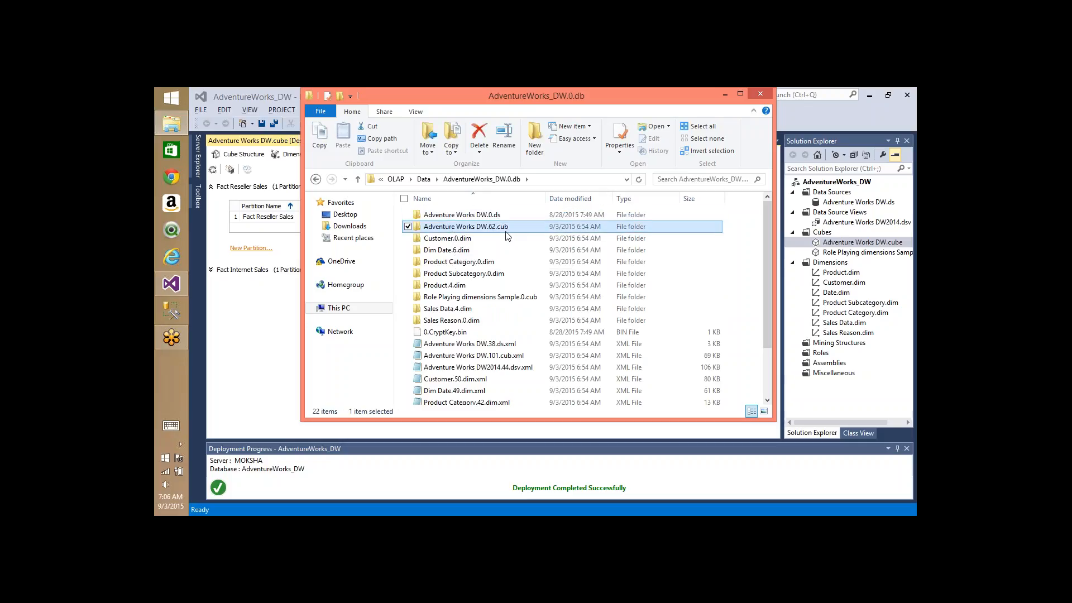
left_click(469, 239)
left_click(471, 249)
key("Down")
key("Down")
key("Down")
key("Down")
key("Down")
key("Down")
key("Down")
key("Down")
key("Down")
key("Down")
key("Down")
key("Down")
key("Down")
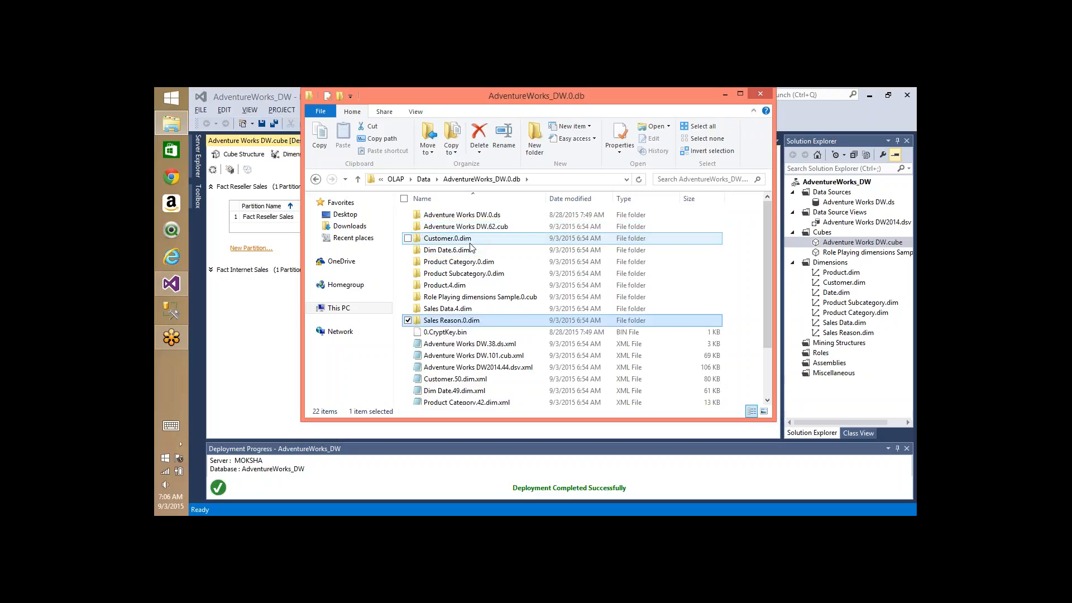
key("Down")
key("Up")
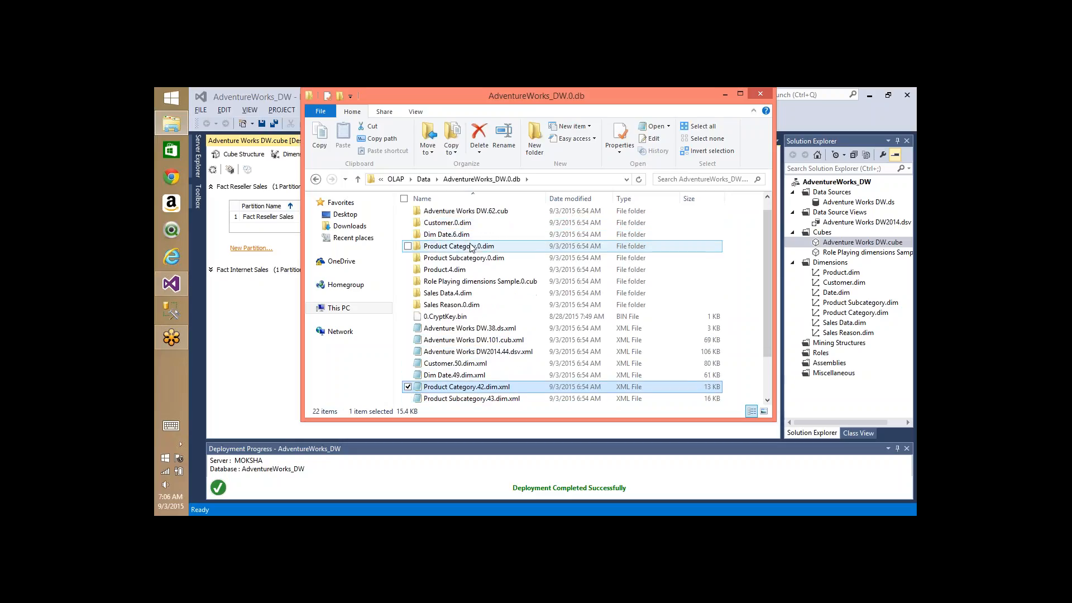
key("Up")
key("Up")
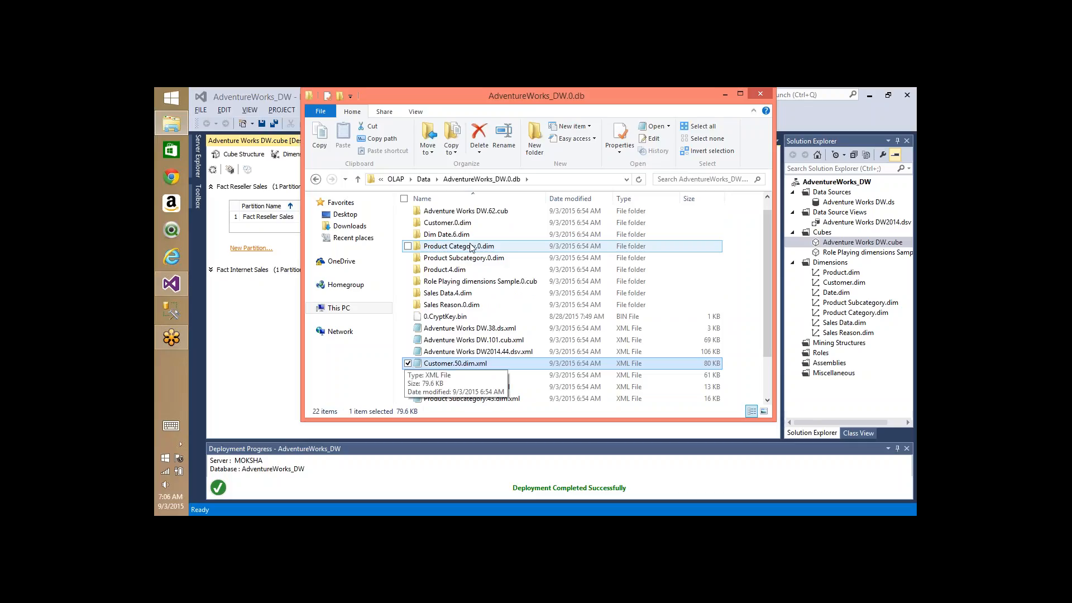
key("Up")
key("Up")
key("Up")
key("Up")
key("Up")
key("Up")
key("Up")
key("Up")
key("Up")
key("Up")
key("Up")
key("Up")
key("Up")
key("Up")
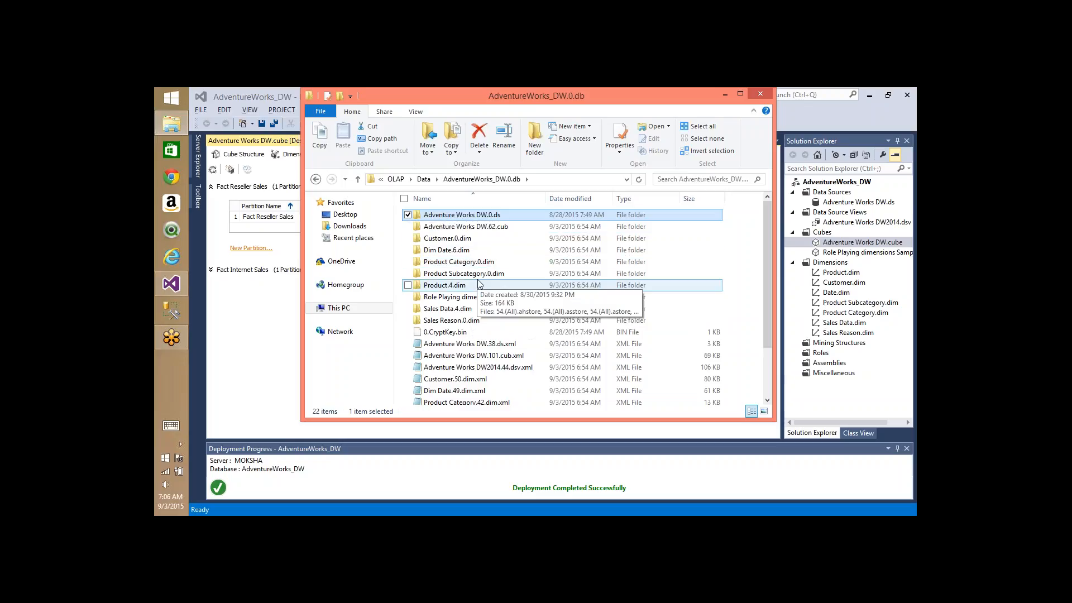
- Select dimension folders Customer.0.dim through Product.4.dim, plus Sales Data.4.dim and Sales Reason.0.dim
left_click(455, 299)
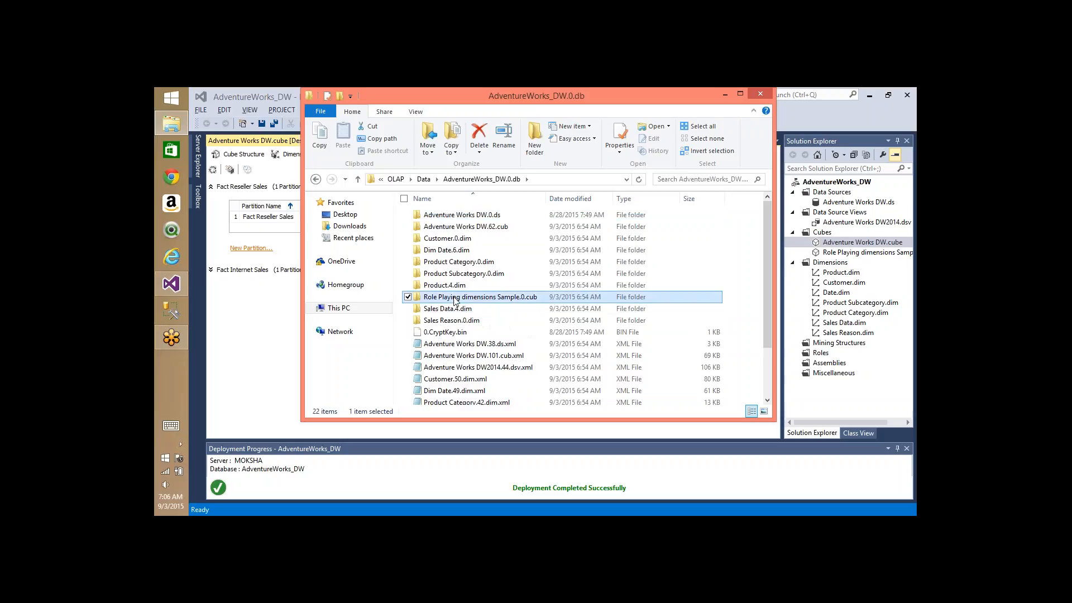
key("Up")
key("shift+Up")
key("shift+Up")
key("shift+Up")
key("shift+Up")
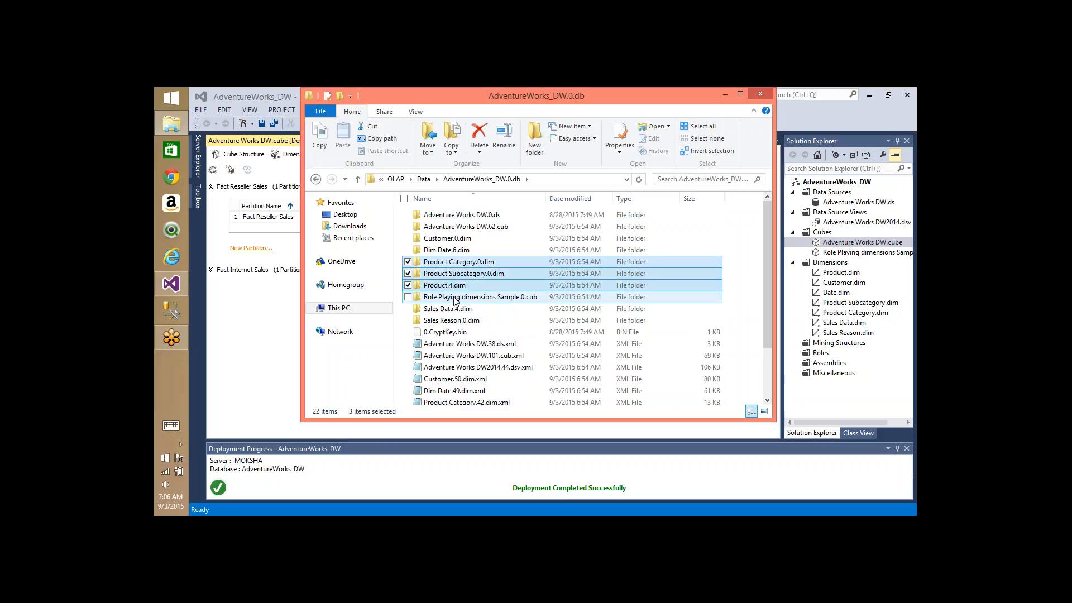
left_click(461, 309, "ctrl")
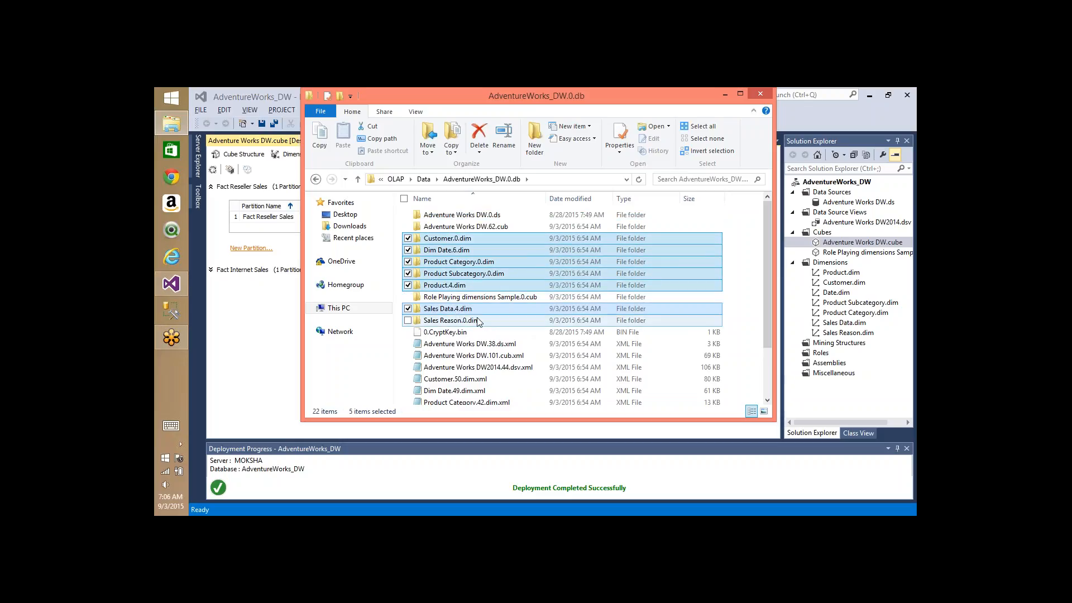
left_click(470, 321, "ctrl")
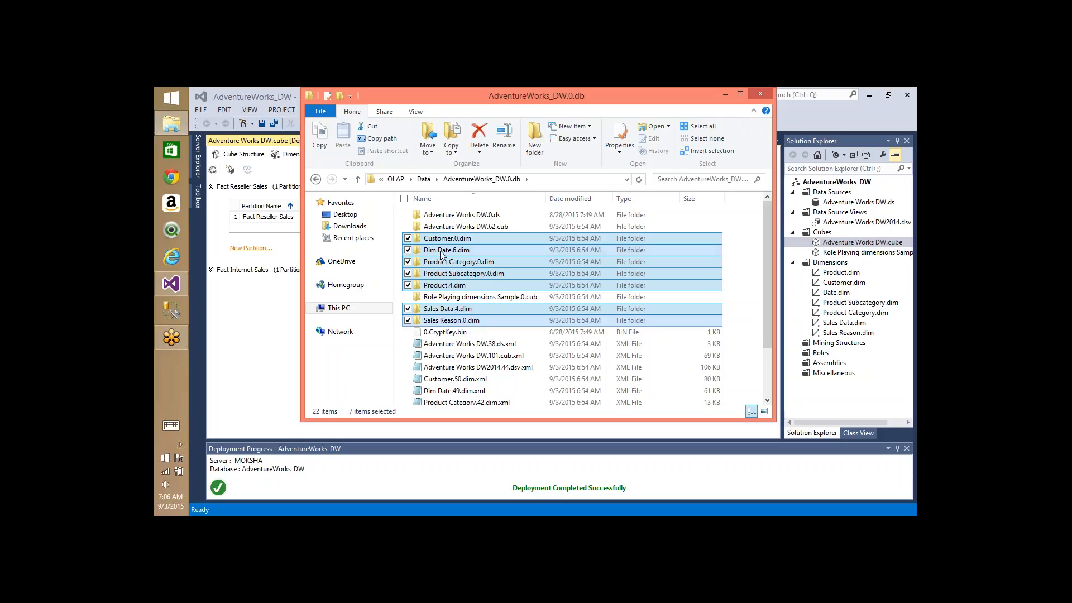
- Peek into Customer.0.dim, go back, and open the Adventure Works DW.62.cub folder
double_click(461, 239)
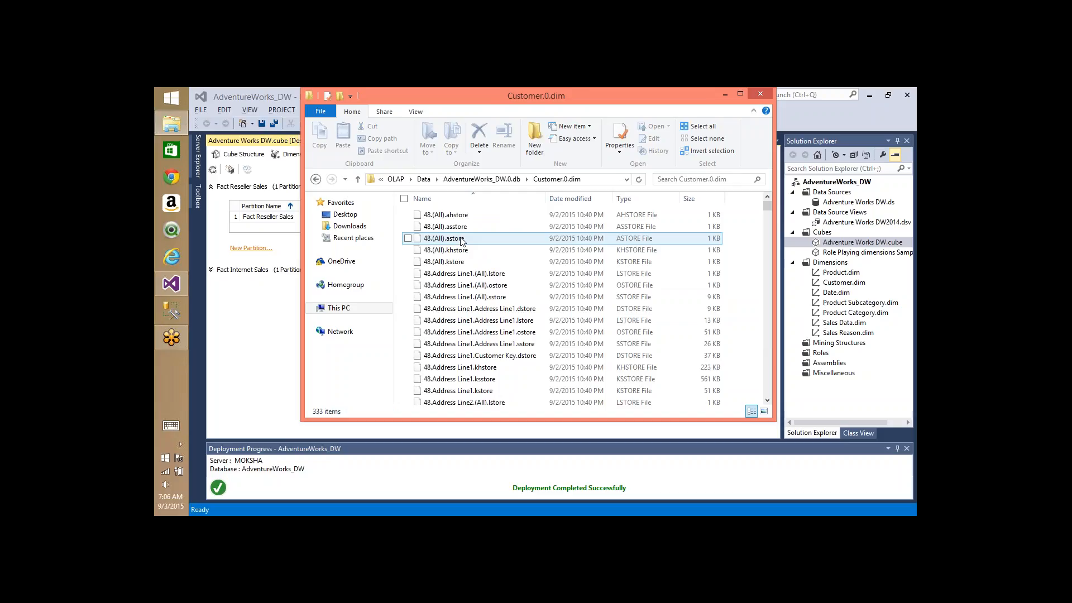
key("BackSpace")
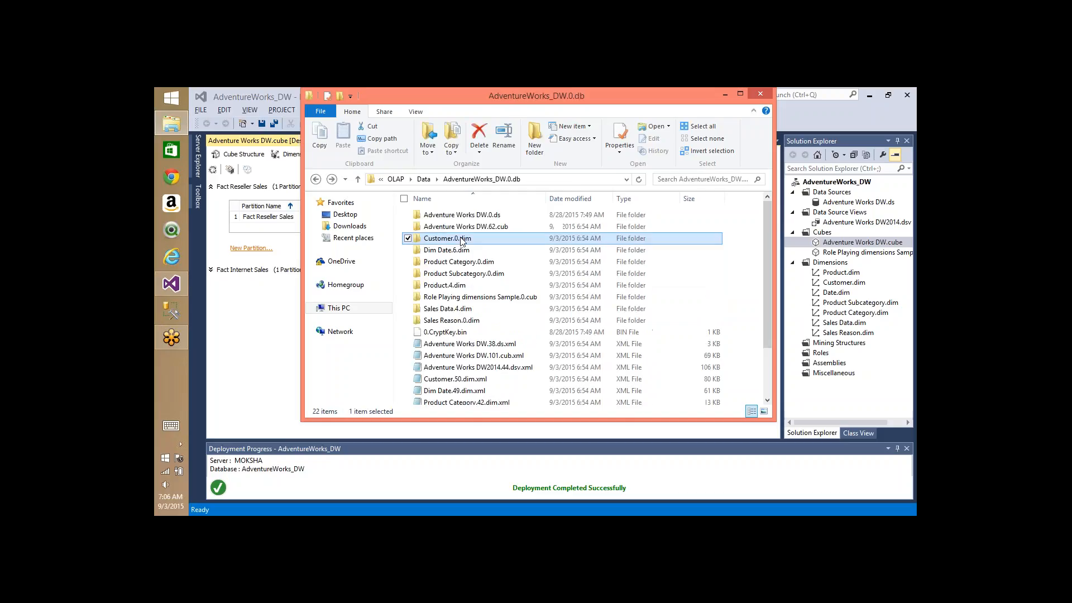
double_click(495, 227)
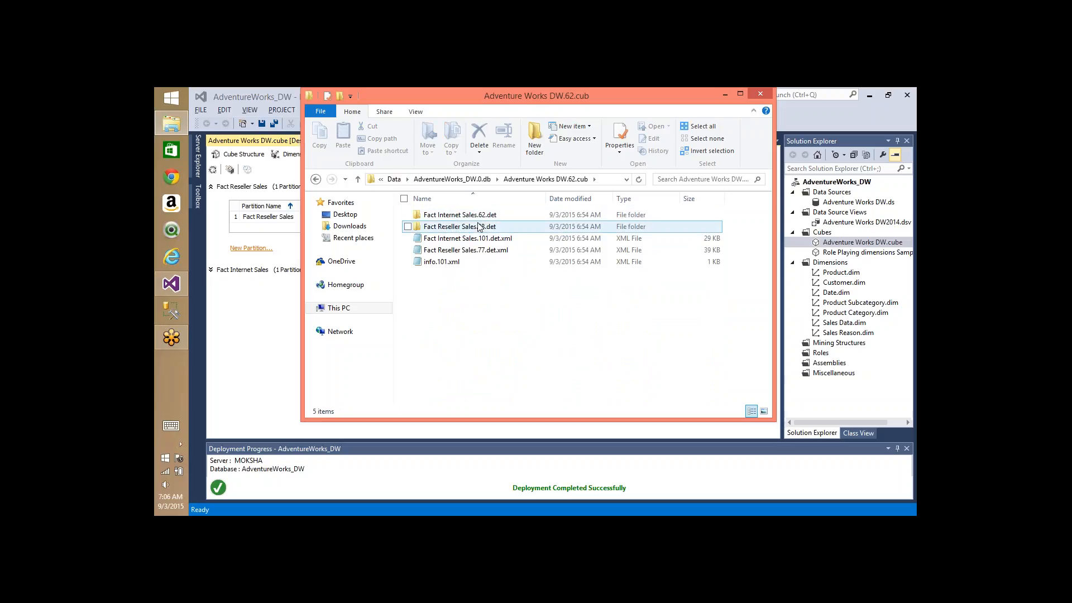
- Open the Fact Internet Sales.62.det partition folder and start a second This PC window
left_click(456, 238)
double_click(457, 215)
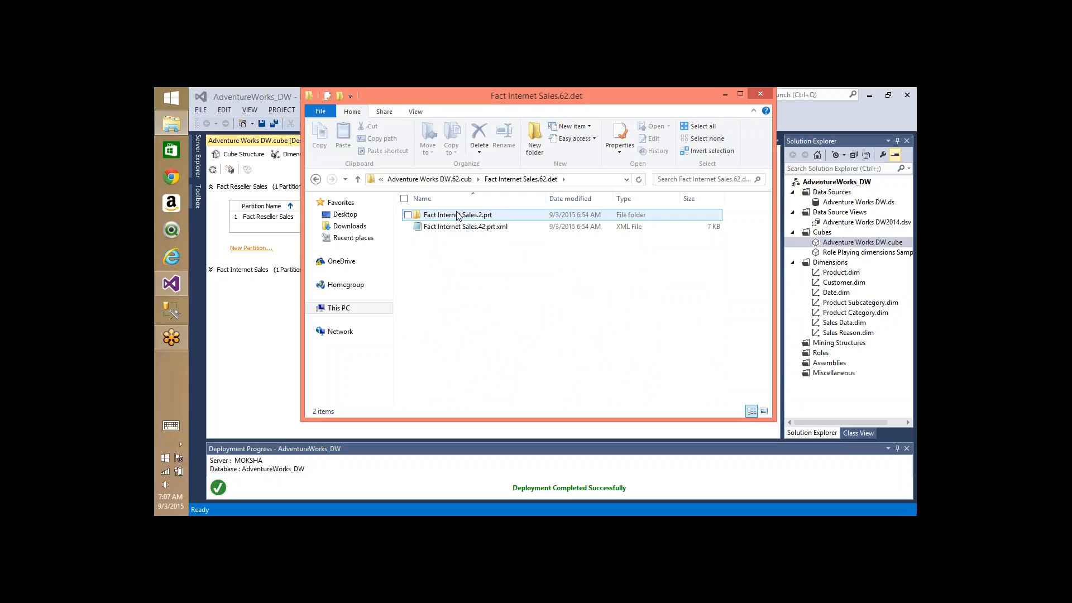
key("super+e")
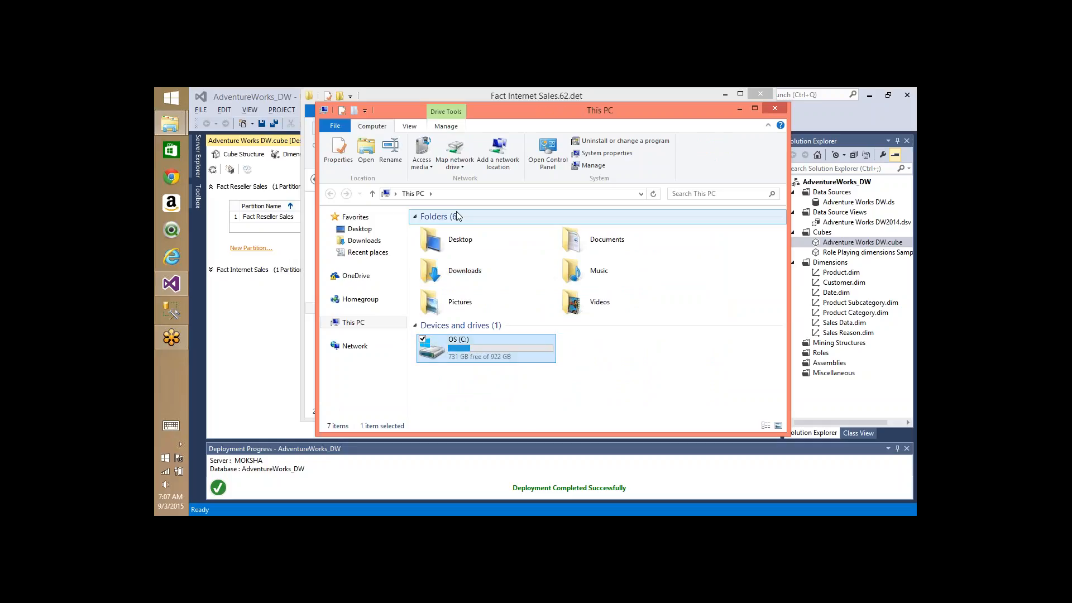
- Navigate C:\Program Files\Microsoft SQL Server\MSAS12.MSSQLSERVER down to the OLAP folder
double_click(458, 347)
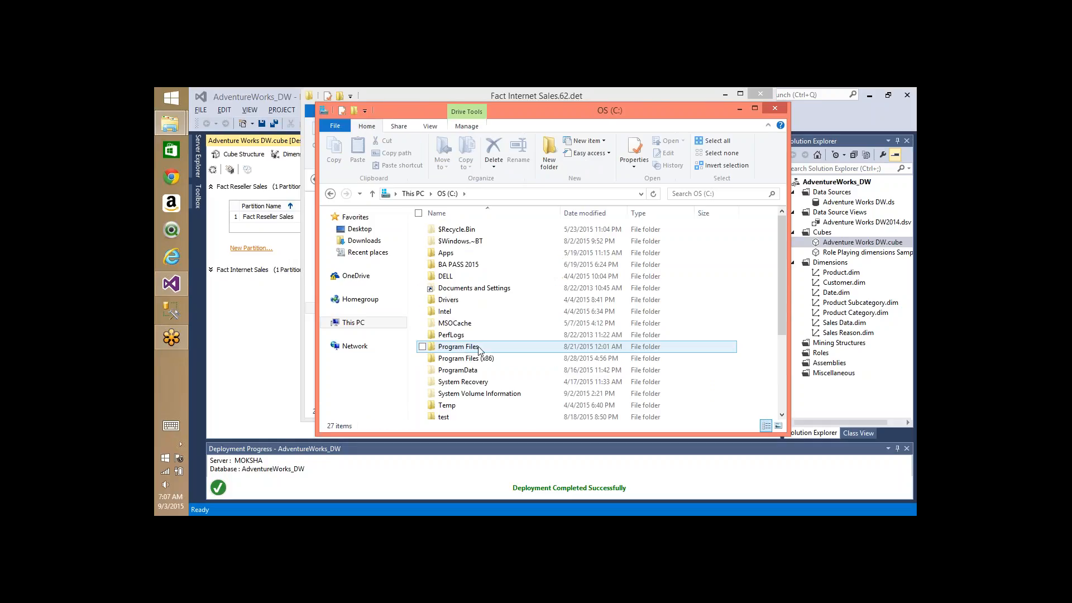
double_click(459, 347)
key("Down")
key("Down")
key("Down")
key("Down")
key("Down")
key("Down")
key("Down")
key("Down")
key("Down")
key("Down")
key("Down")
key("Down")
key("Down")
key("Down")
key("Down")
key("Down")
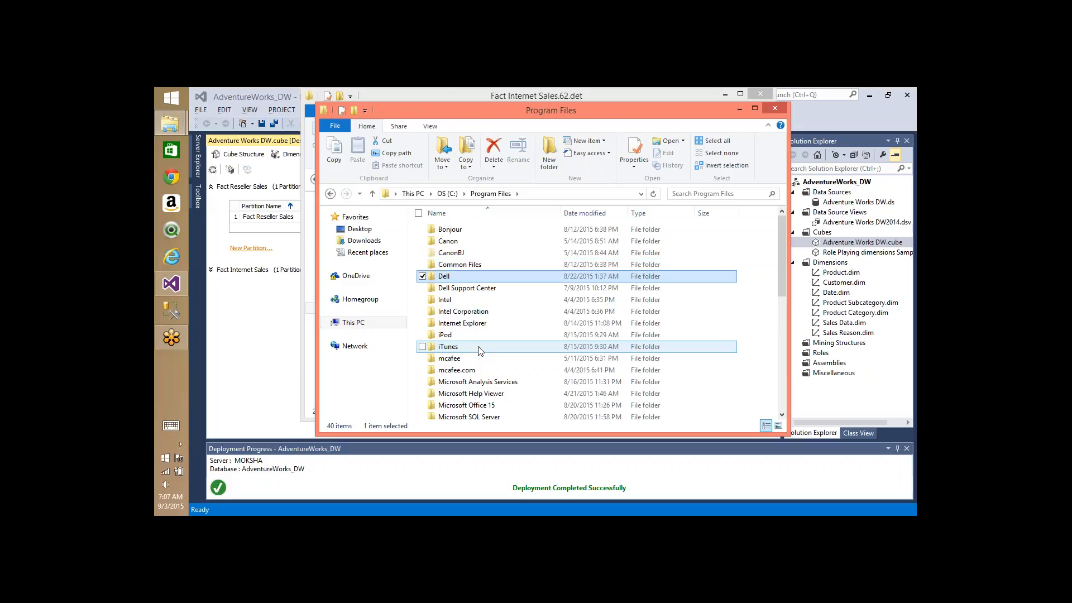
key("Down")
key("Return")
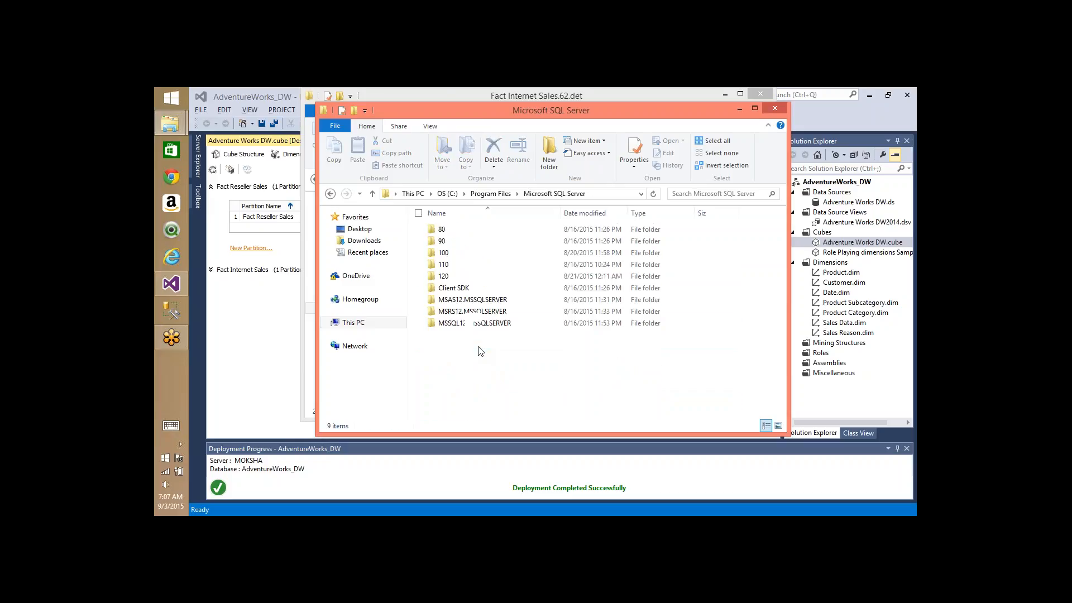
key("Down")
key("Down")
key("Down")
key("Down")
key("Down")
key("Down")
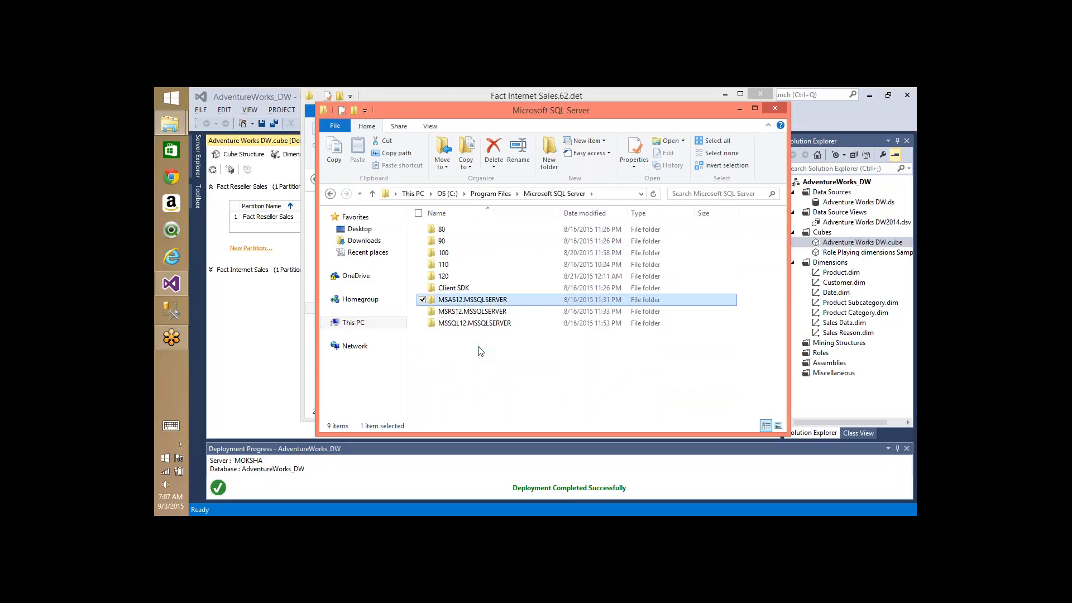
key("Return")
key("Down")
key("Return")
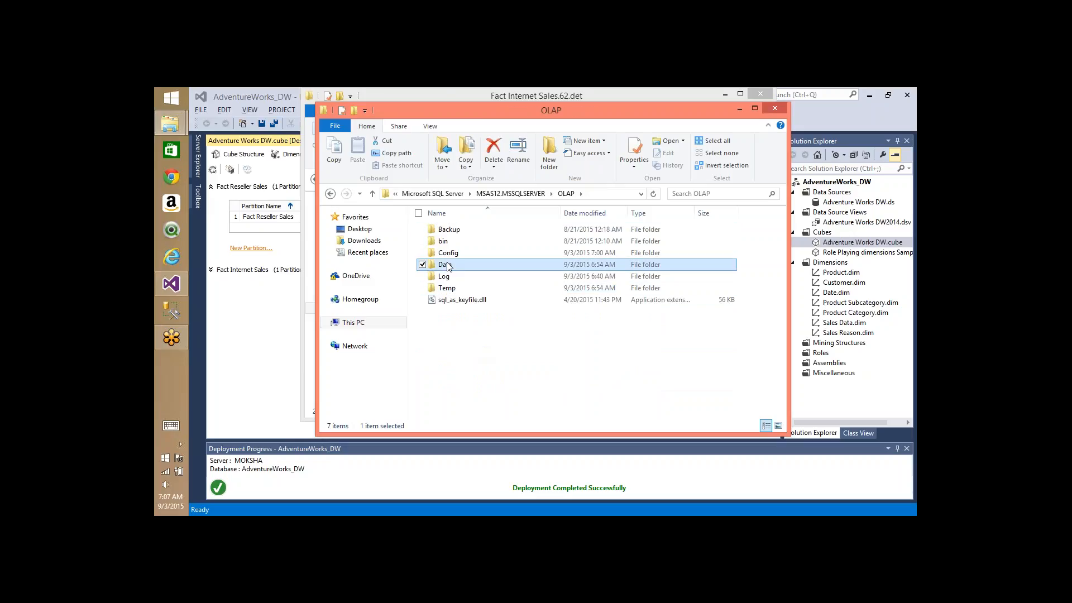
- Check the Backup folder's contents, then return to the OLAP listing at Config
key("Up")
key("Up")
key("Up")
key("Return")
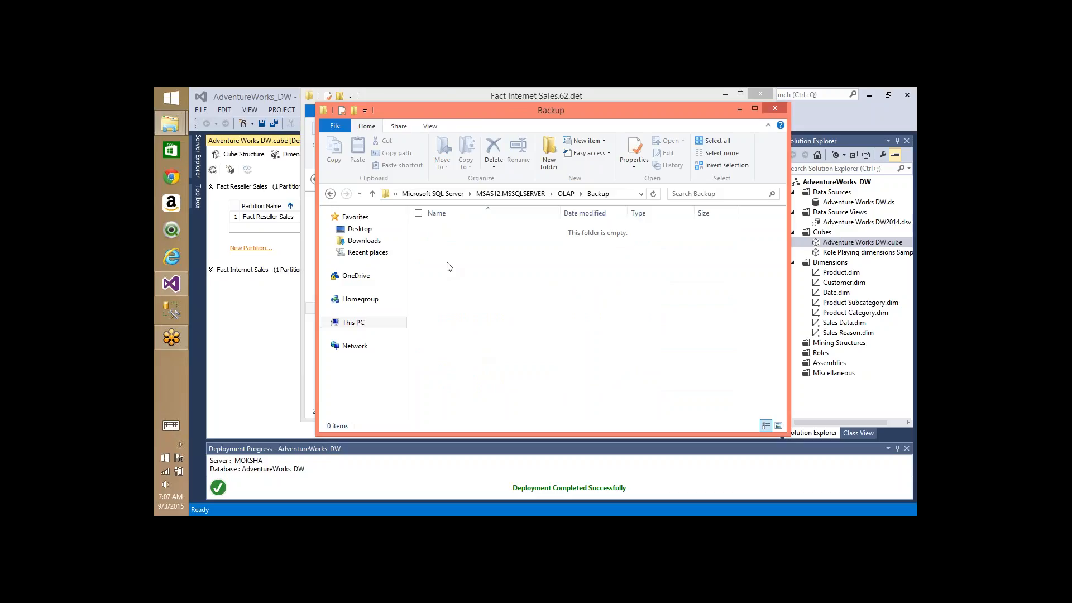
key("BackSpace")
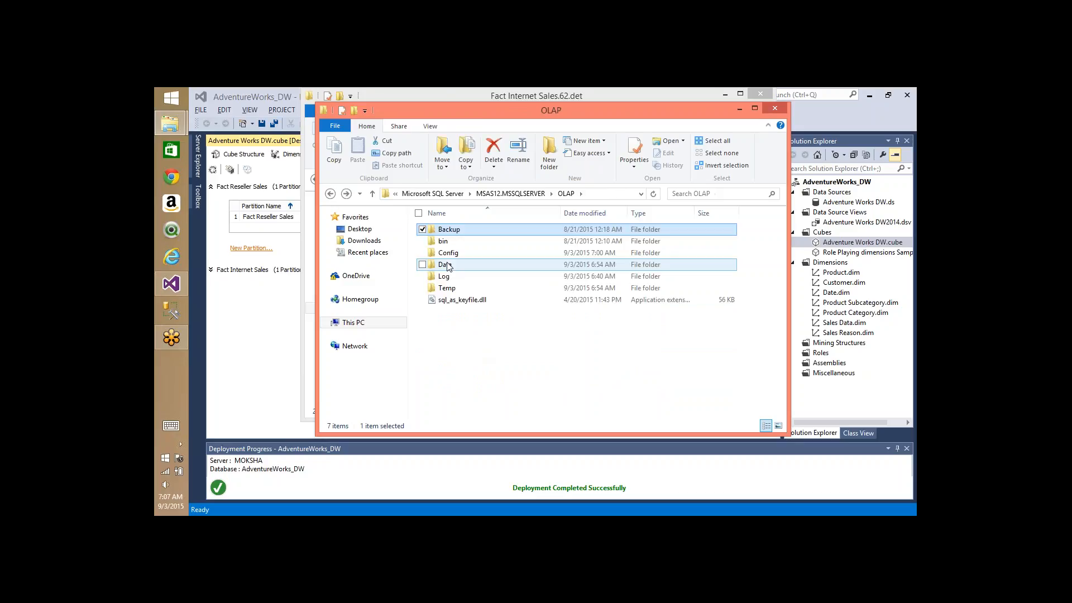
key("Down")
key("Down")
- Open Config and edit msmdsrv.ini in a maximized Notepad window
key("Return")
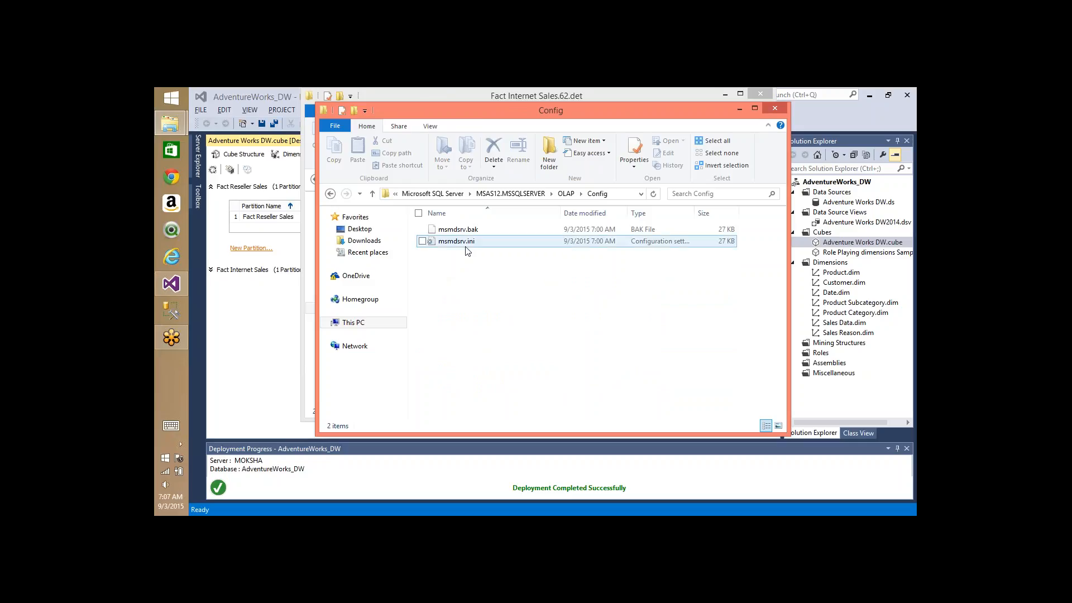
right_click(468, 251)
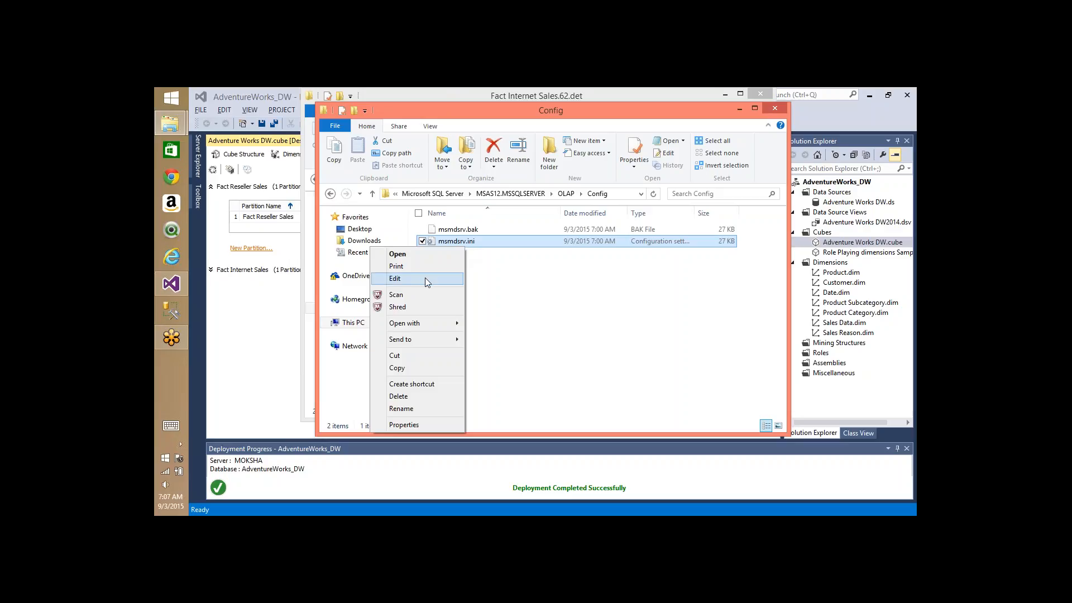
left_click(425, 277)
double_click(597, 95)
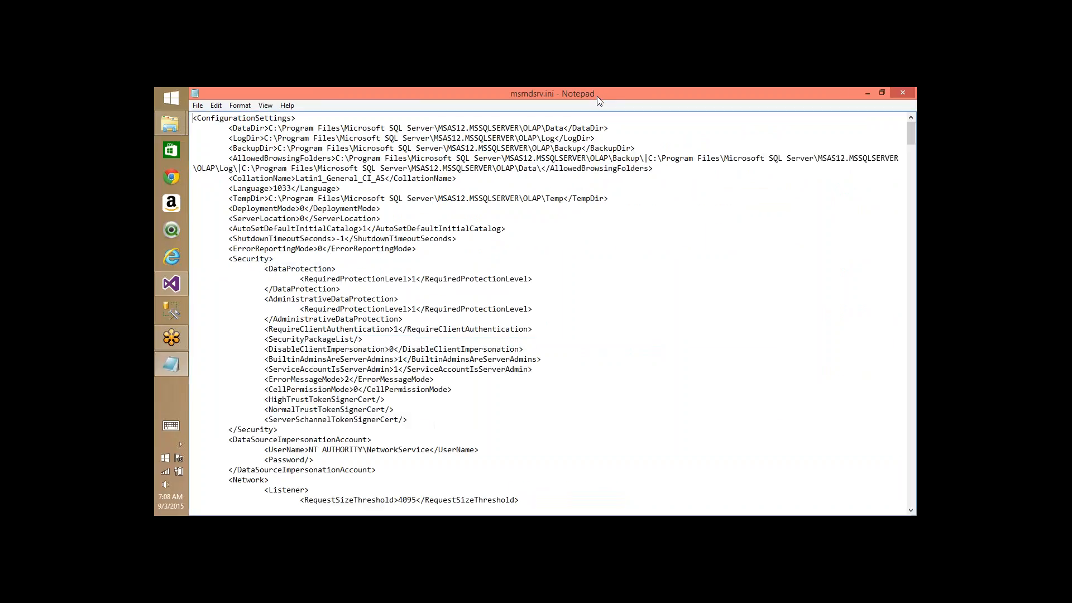
double_click(228, 128)
left_click(567, 128)
key("ctrl+shift+Left")
key("ctrl+shift+Left")
key("ctrl+shift+Left")
key("ctrl+shift+Left")
key("ctrl+shift+Left")
key("ctrl+shift+Left")
key("ctrl+shift+Left")
key("ctrl+shift+Left")
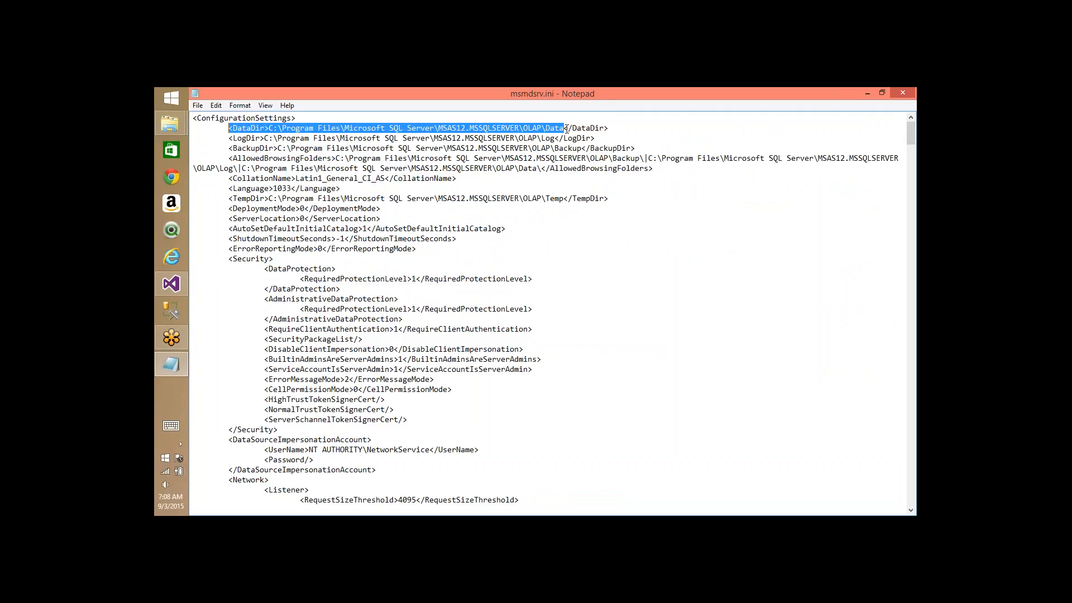
key("shift+Right")
key("shift+Right")
key("shift+Right")
key("shift+Right")
key("shift+Right")
key("shift+Right")
key("shift+Right")
key("shift+Right")
key("shift+Right")
left_click(556, 139)
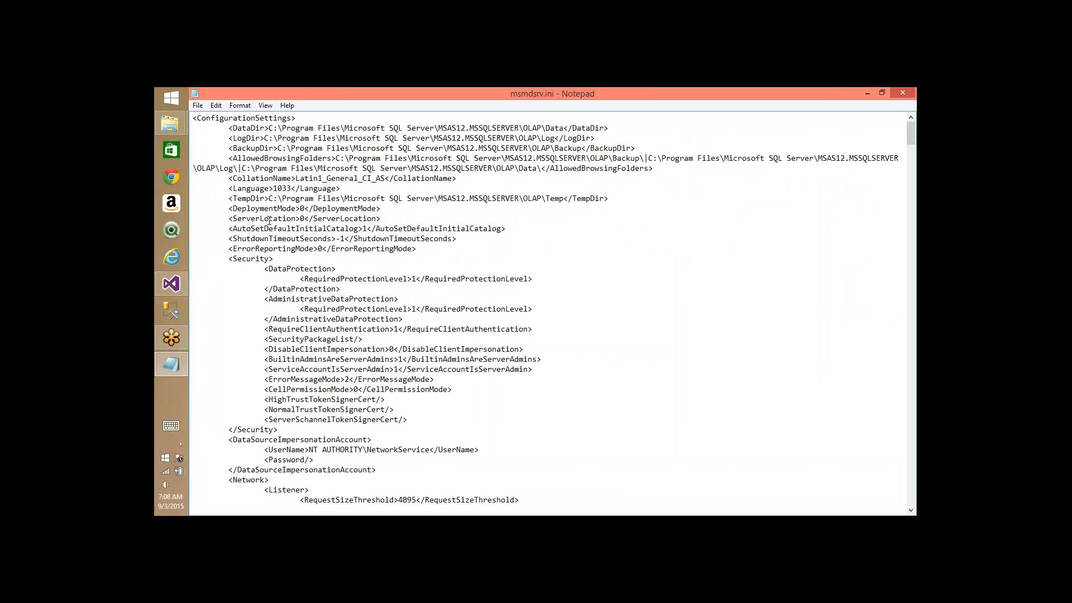
double_click(592, 198)
left_click(565, 199)
key("ctrl+shift+Left")
key("ctrl+shift+Left")
key("ctrl+shift+Left")
key("ctrl+shift+Left")
key("ctrl+shift+Left")
key("ctrl+shift+Left")
key("ctrl+shift+Left")
key("ctrl+shift+Left")
key("ctrl+shift+Left")
key("ctrl+shift+Left")
key("ctrl+shift+Left")
key("ctrl+shift+Left")
key("ctrl+shift+Left")
key("ctrl+shift+Left")
key("ctrl+shift+Left")
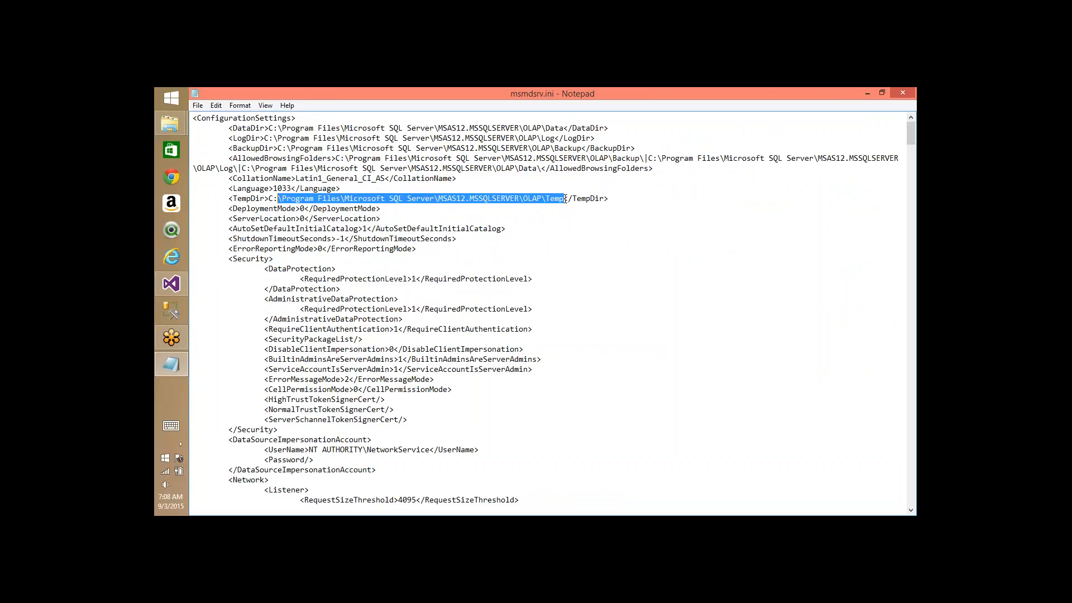
key("ctrl+shift+Left")
key("ctrl+shift+Left")
key("ctrl+shift+Left")
key("ctrl+shift+Left")
key("Down")
key("Down")
key("Down")
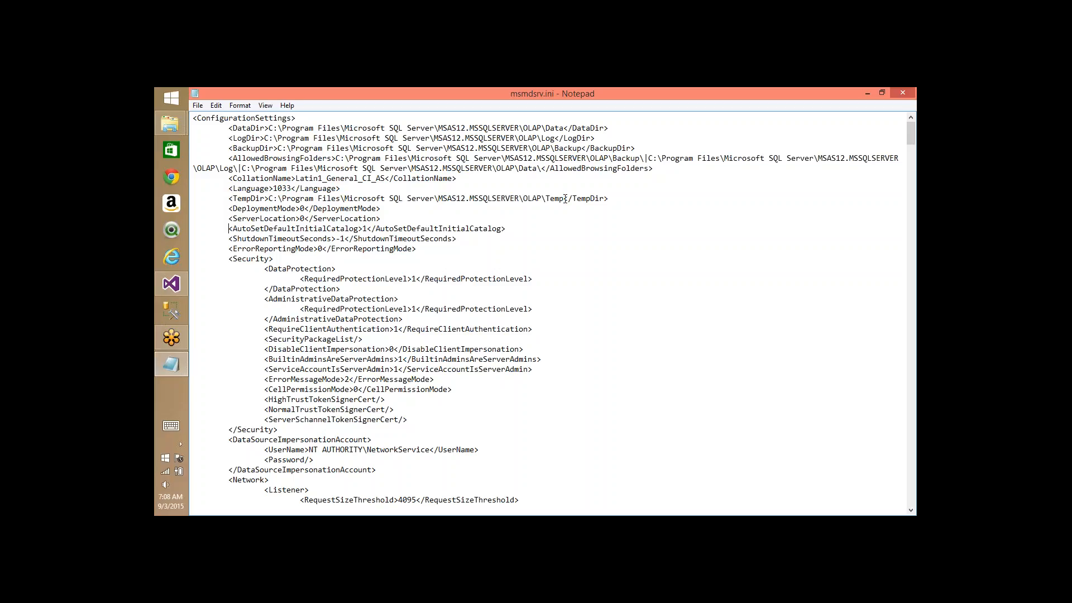
key("Down")
key("Down")
key("Down")
key("Down")
key("Down")
key("Down")
key("Down")
key("Down")
key("Down")
key("Down")
key("Down")
key("Down")
key("Down")
key("Down")
key("Down")
key("Down")
key("Down")
key("Down")
key("Down")
key("Down")
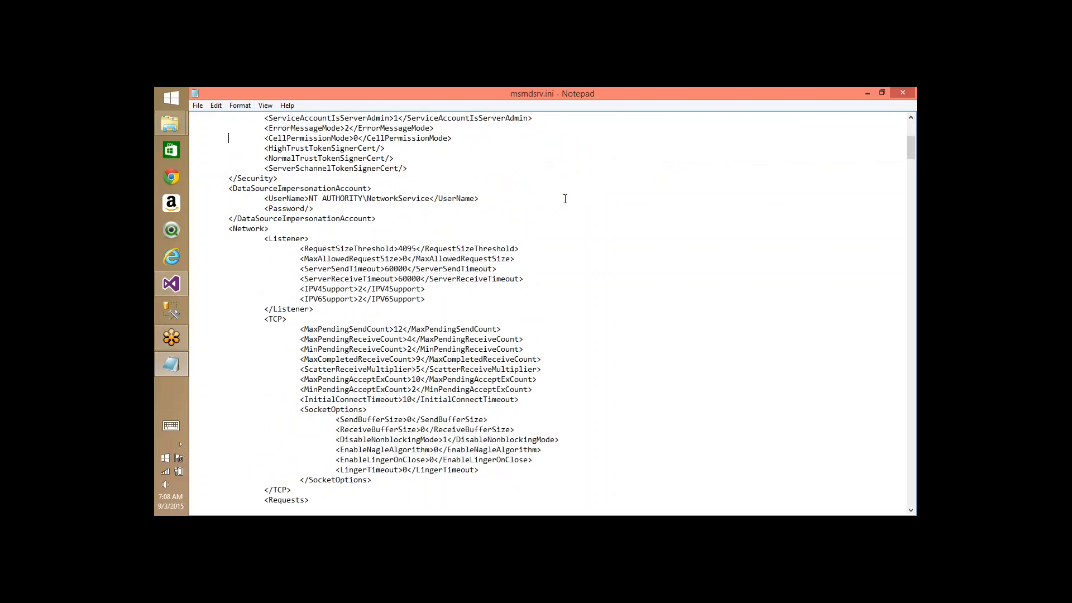
key("Down")
key("Down")
key("Down")
key("Down")
key("Down")
key("Down")
key("Down")
key("Down")
key("Down")
key("Down")
key("Down")
key("Down")
key("Down")
key("Down")
key("Down")
key("Down")
key("Down")
key("Down")
key("Down")
key("Down")
key("Down")
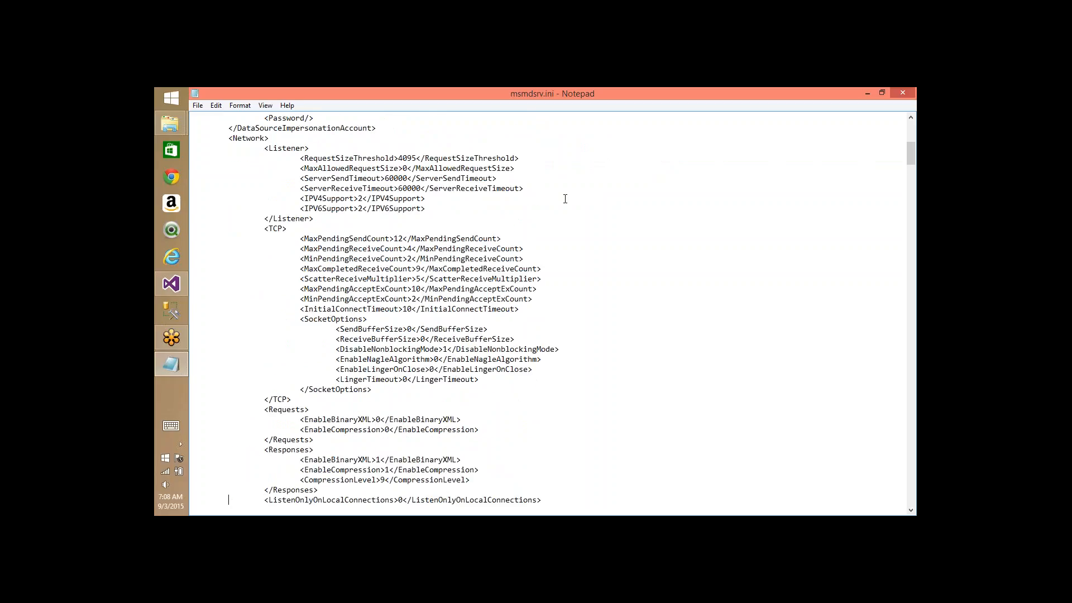
key("Down")
key("Down")
key("Down")
key("Down")
key("Down")
key("Down")
key("Down")
key("Down")
key("Down")
key("Down")
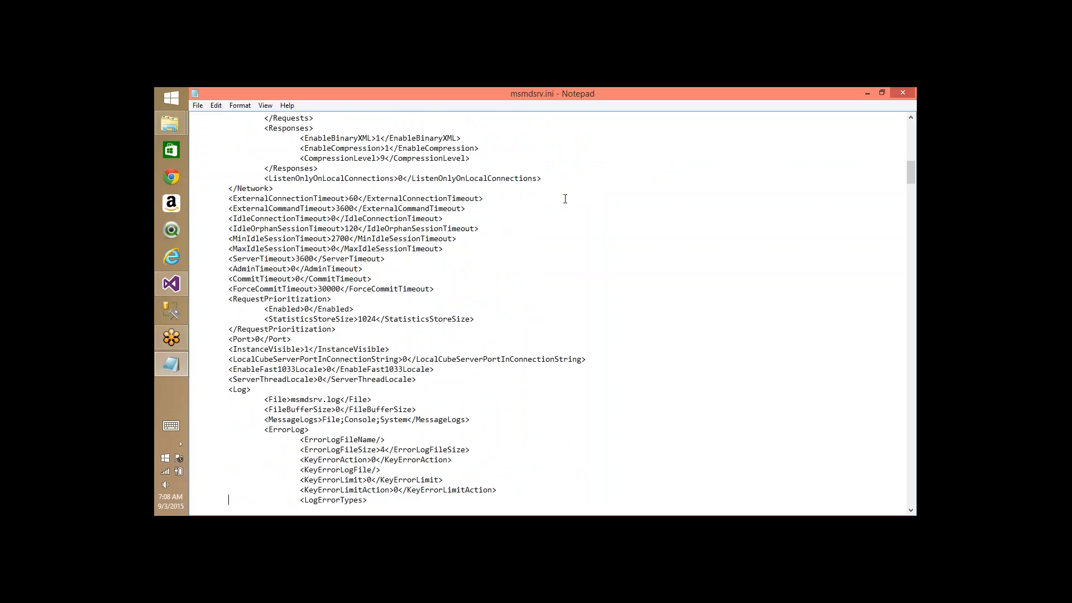
triple_click(254, 288)
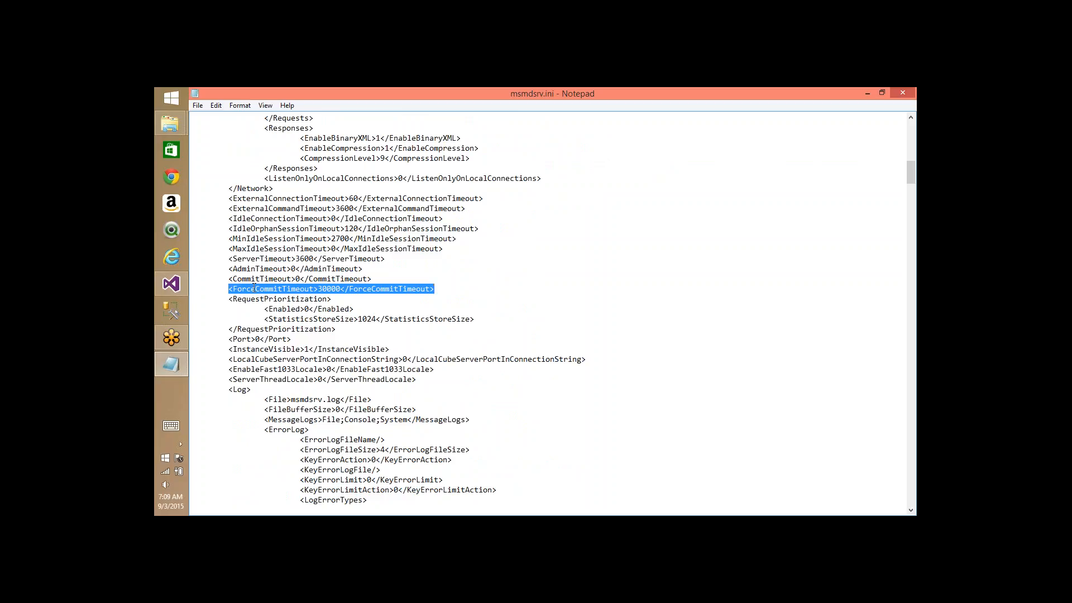
key("Down")
key("Down")
key("Down")
key("Down")
key("Down")
key("Down")
key("Down")
key("Down")
key("Down")
key("Down")
key("Down")
key("Down")
key("Down")
key("Down")
key("Down")
key("Down")
key("Down")
key("Down")
key("Down")
key("Down")
key("Down")
key("Down")
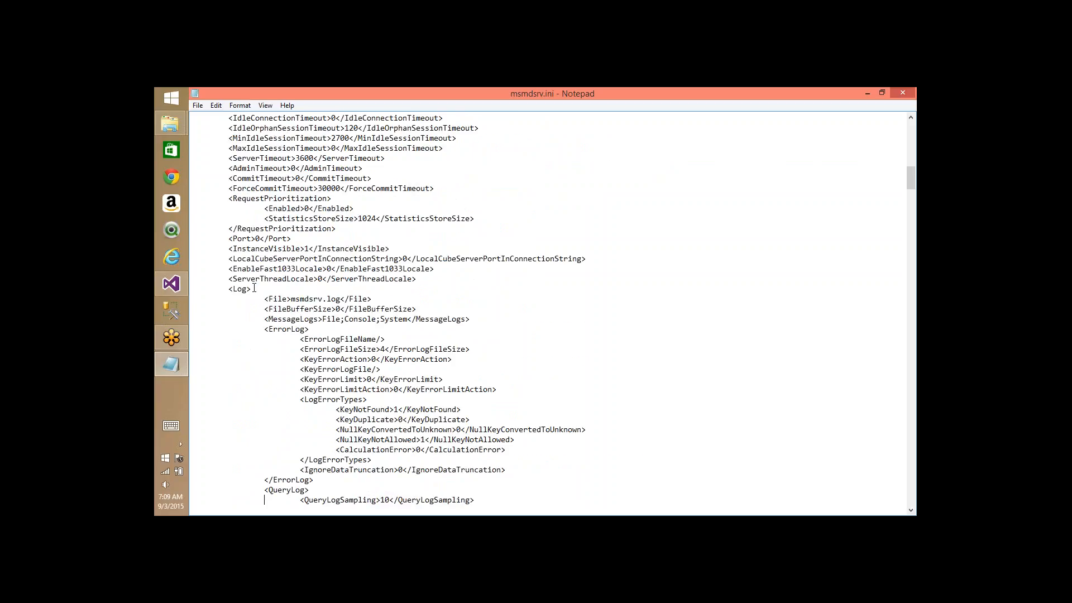
key("Down")
key("Down")
key("Down")
key("Down")
key("Down")
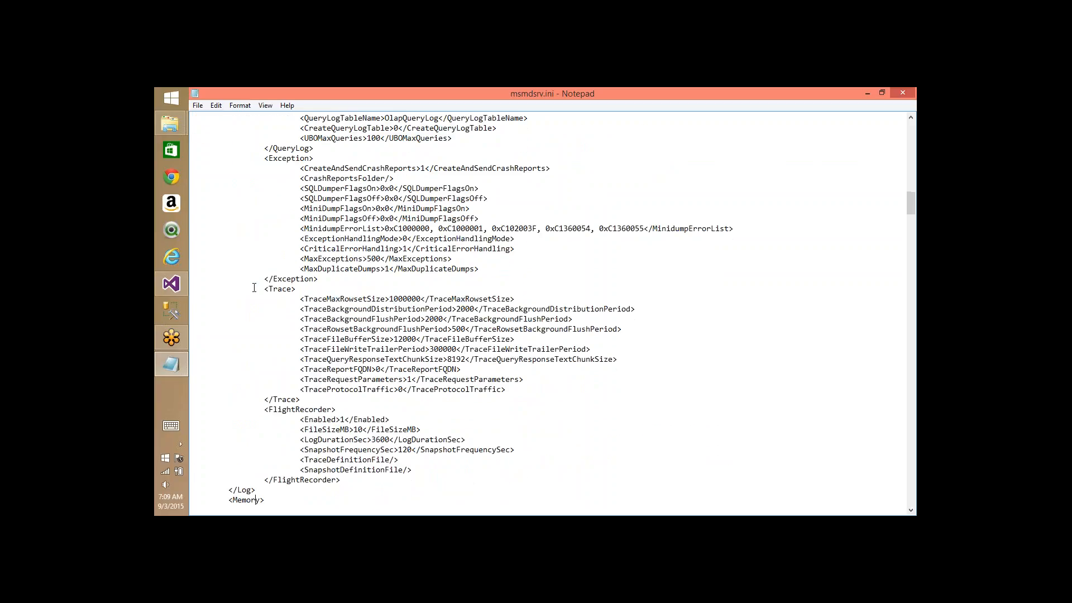
- Switch back to Explorer and go from Config up to OLAP and into Log
key("alt+Tab")
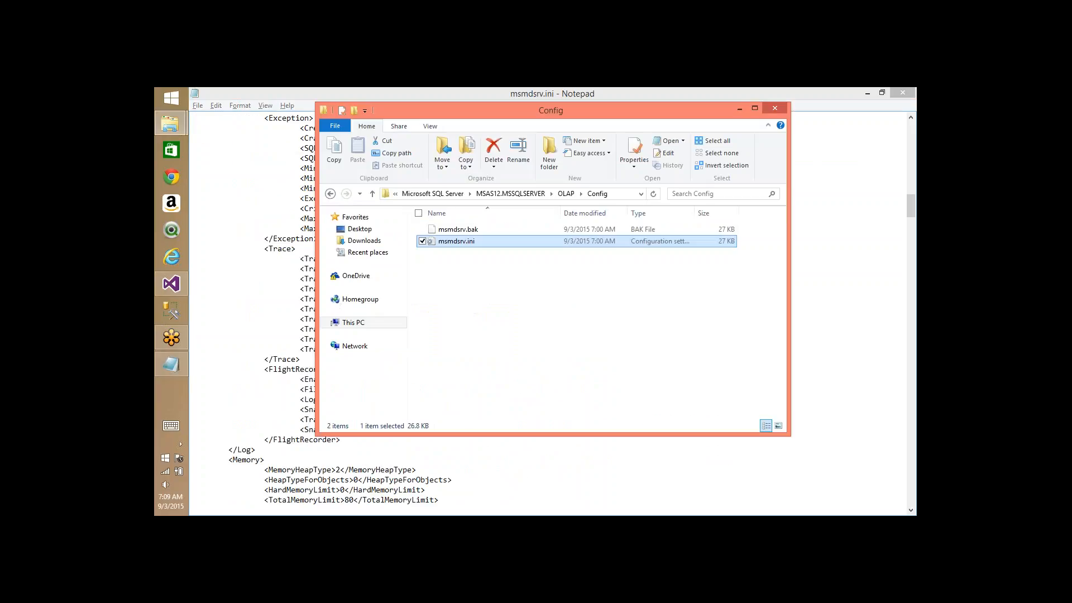
key("alt+Up")
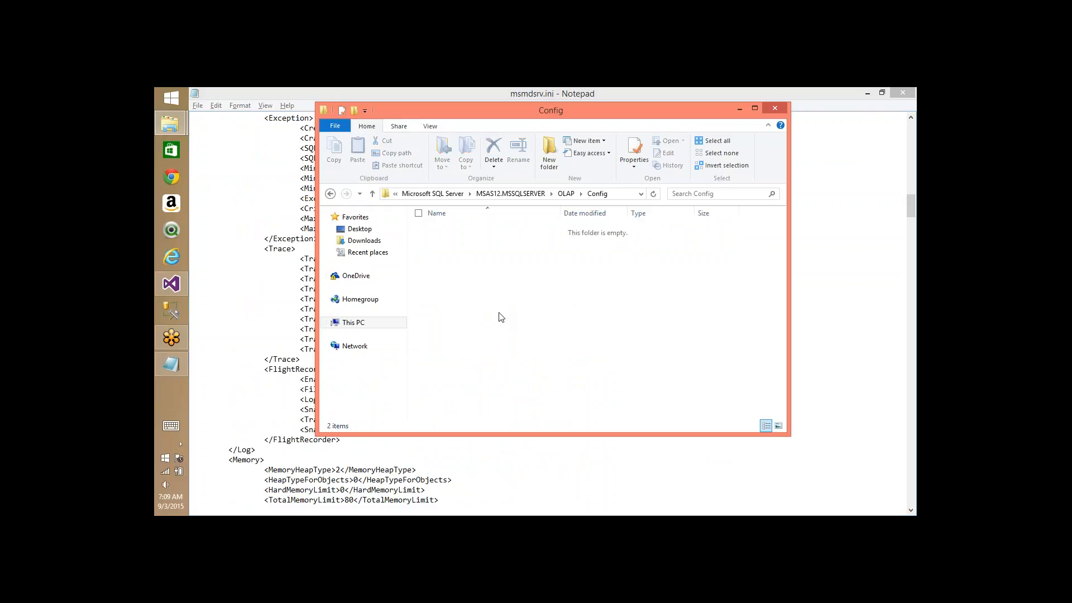
key("Down")
key("Down")
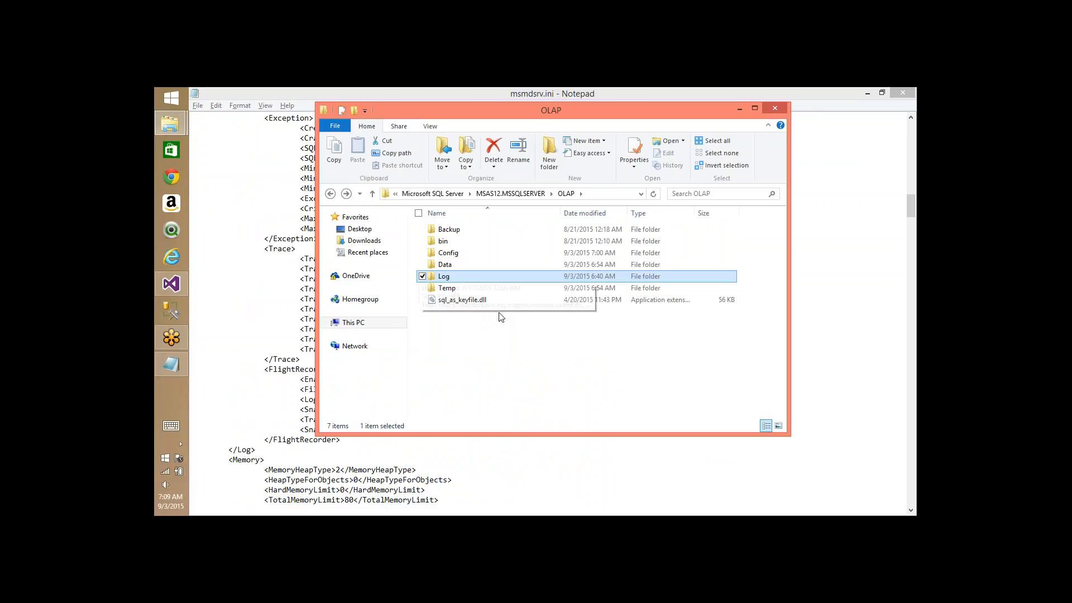
key("Return")
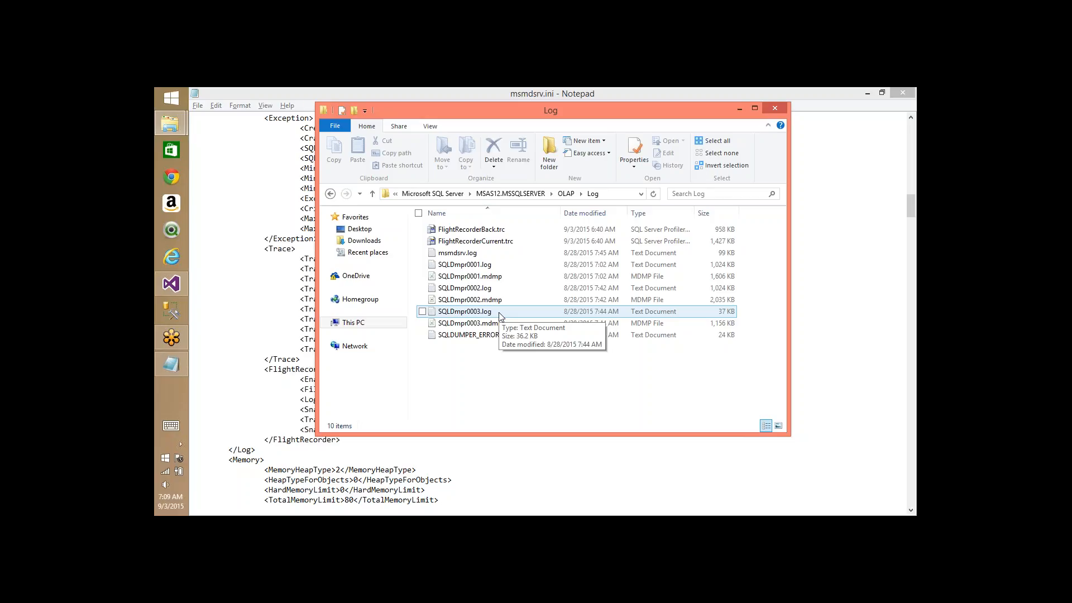
- Select msmdsrv.log, FlightRecorderBack.trc, then SQLDmpr0001.log together with SQLDmpr0001.mdmp
left_click(460, 254)
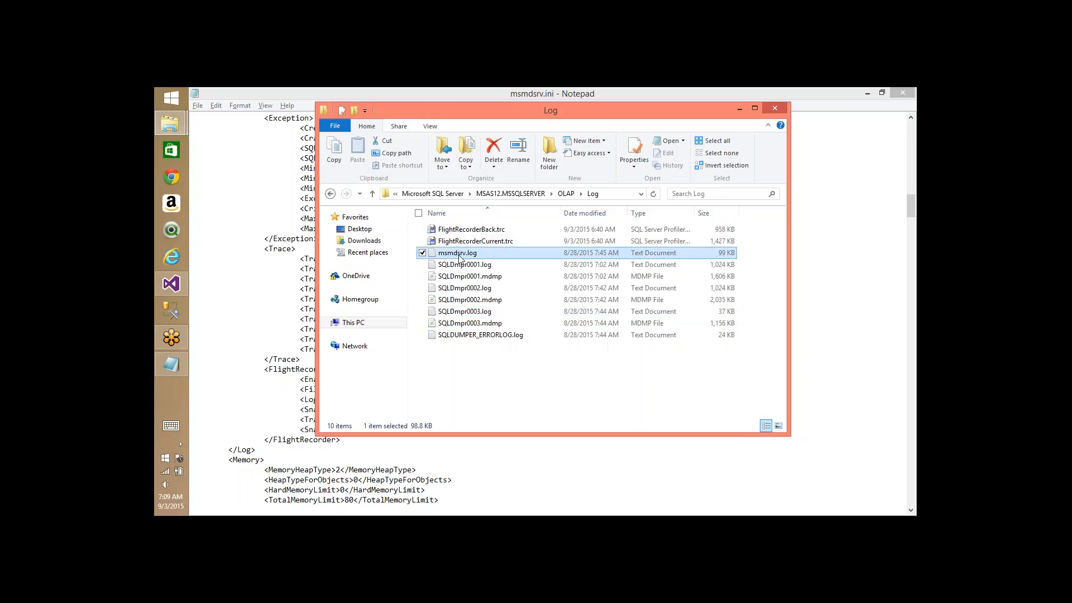
left_click(484, 234)
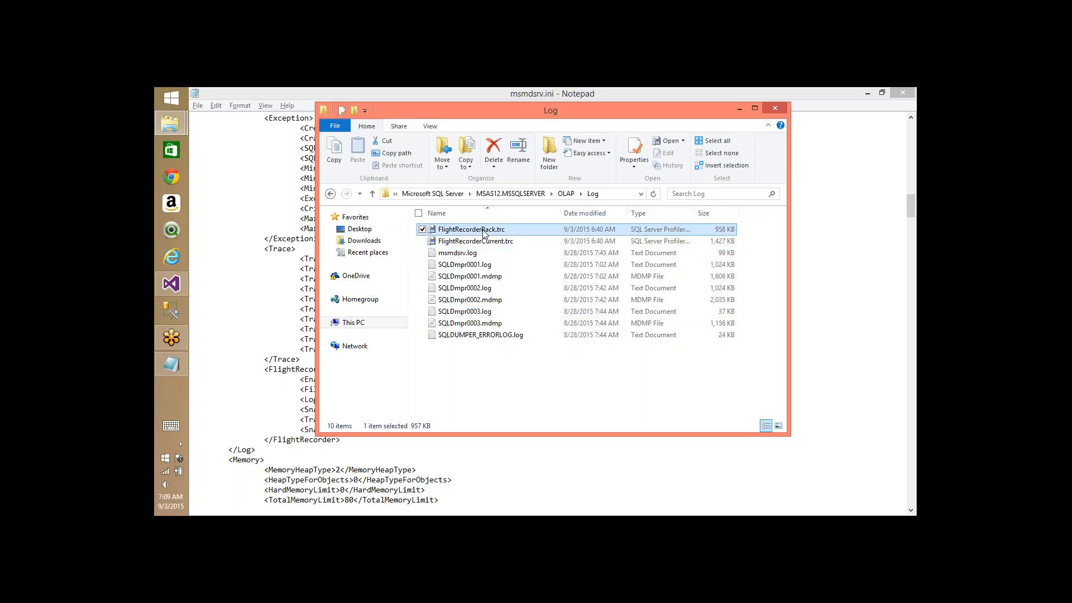
left_click(472, 267)
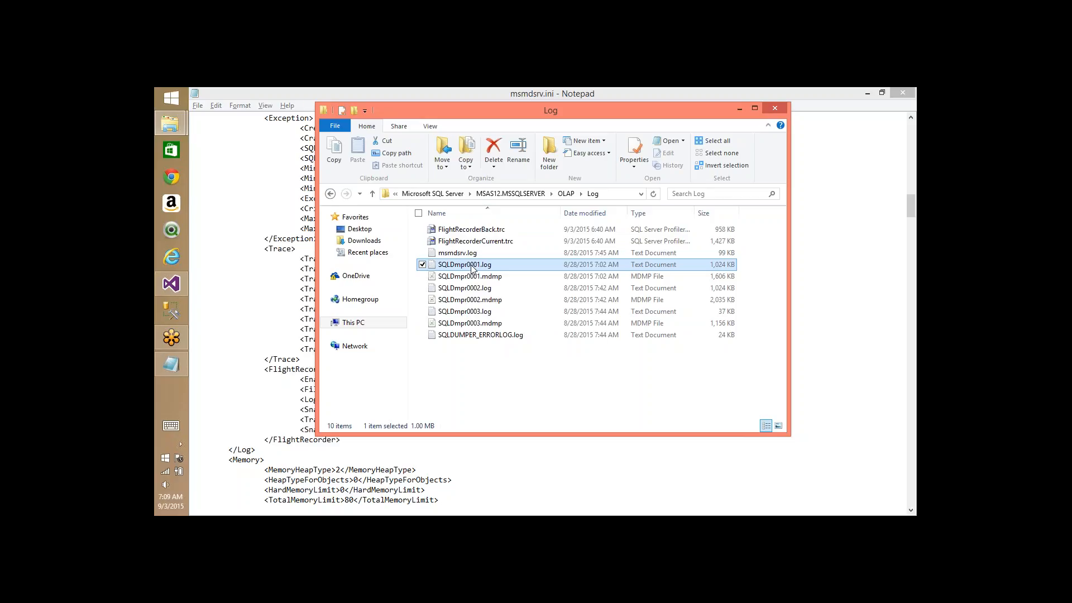
key("shift+Down")
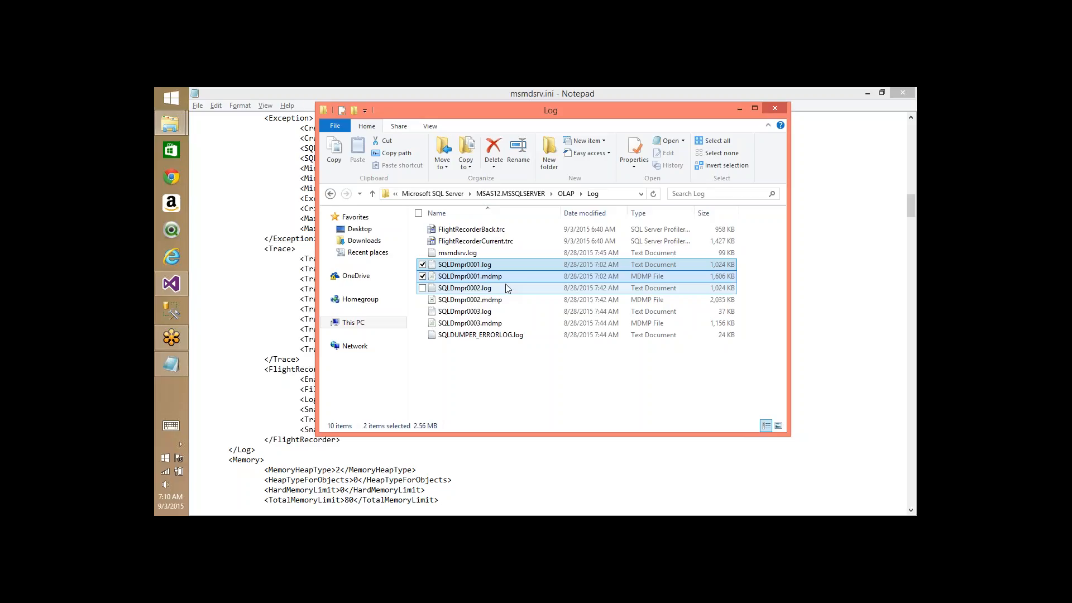
key("Down")
key("Up")
key("Up")
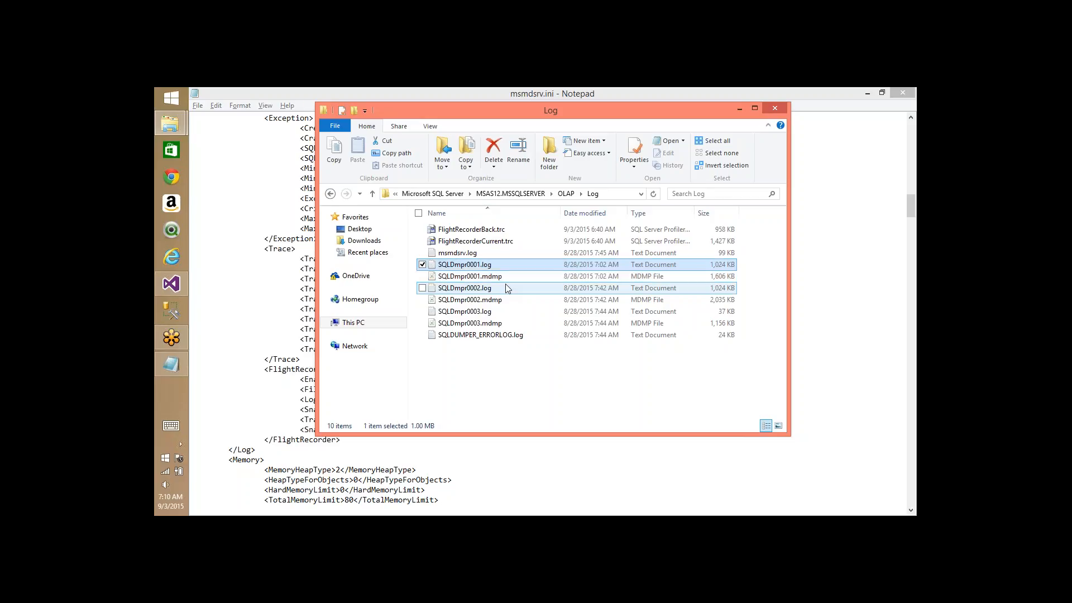
key("shift+Down")
key("shift+Down")
key("shift+Up")
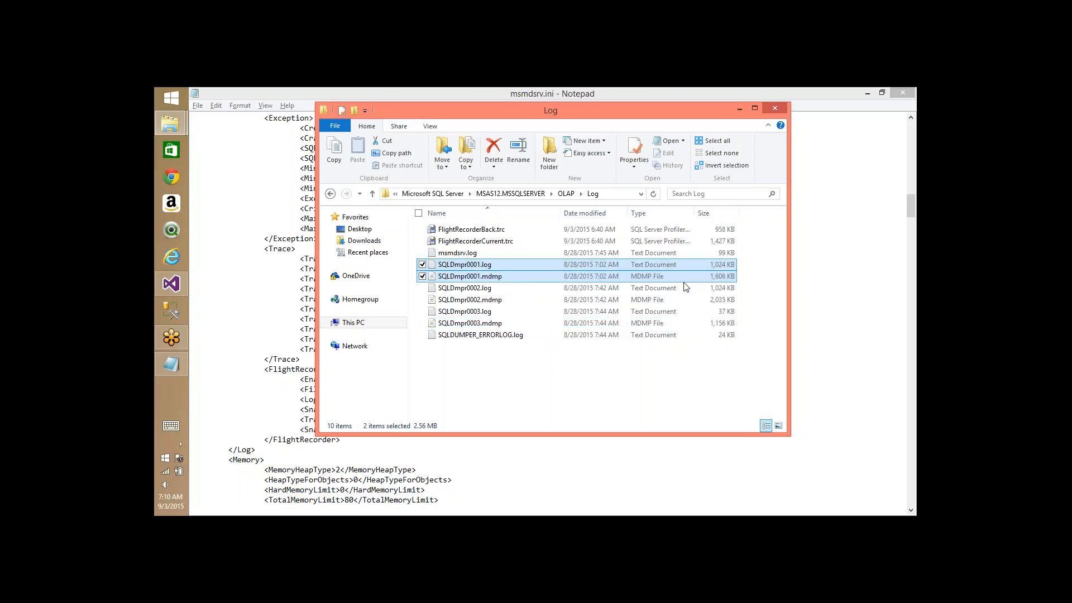
- Open msmdsrv.log in Notepad, reposition its window, and turn off Word Wrap
double_click(457, 254)
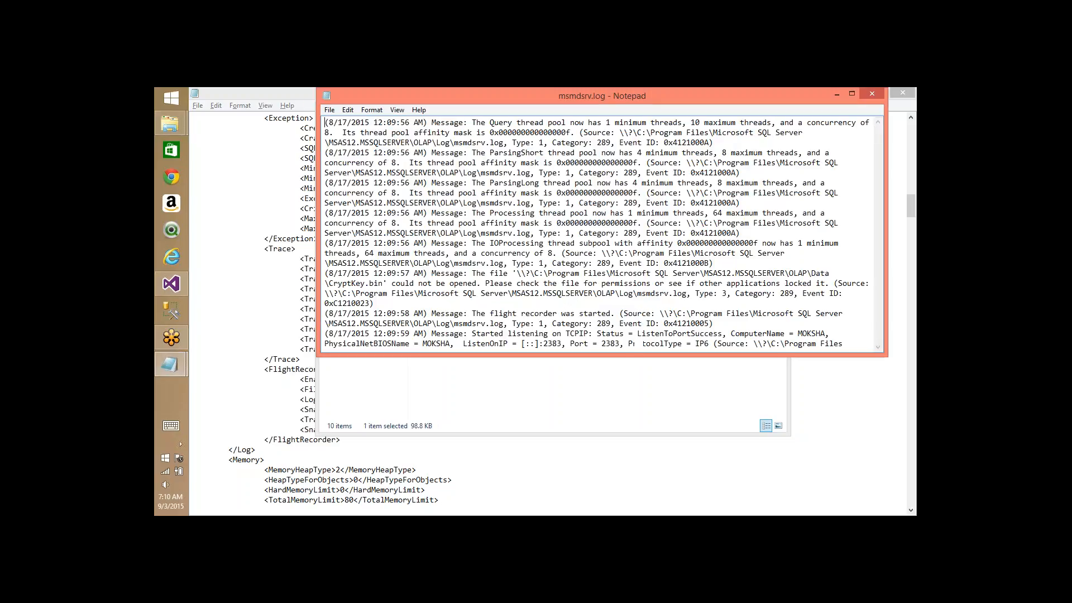
left_click_drag(642, 96, 575, 123)
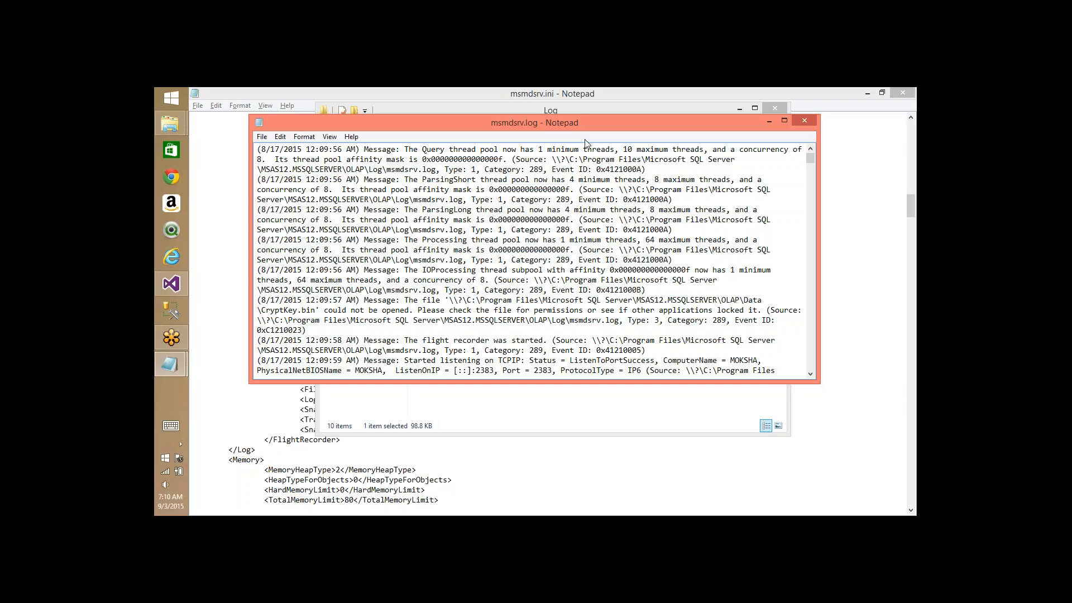
left_click(305, 139)
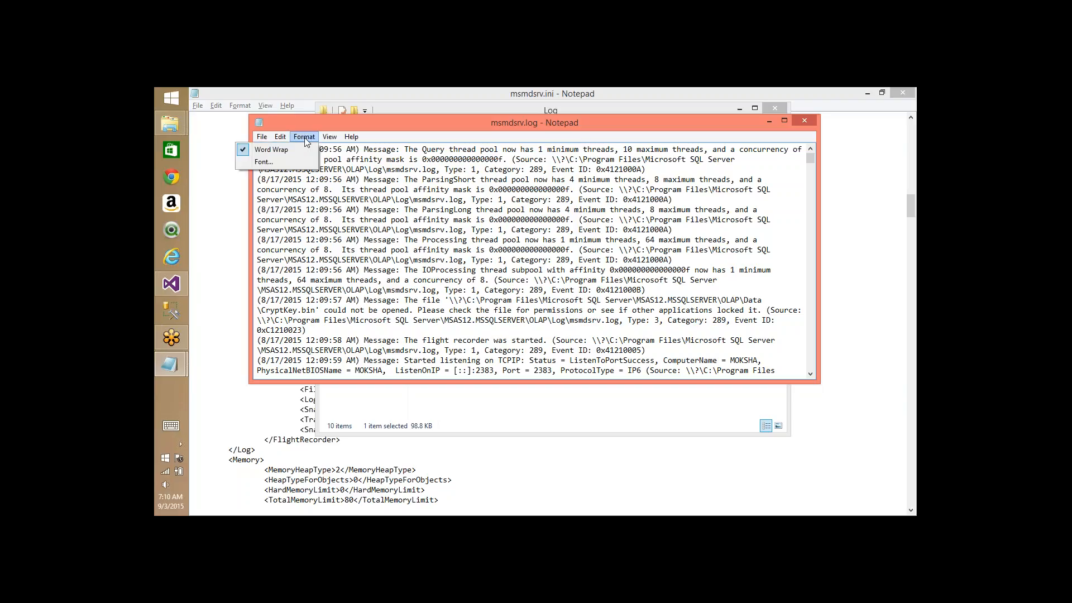
left_click(287, 150)
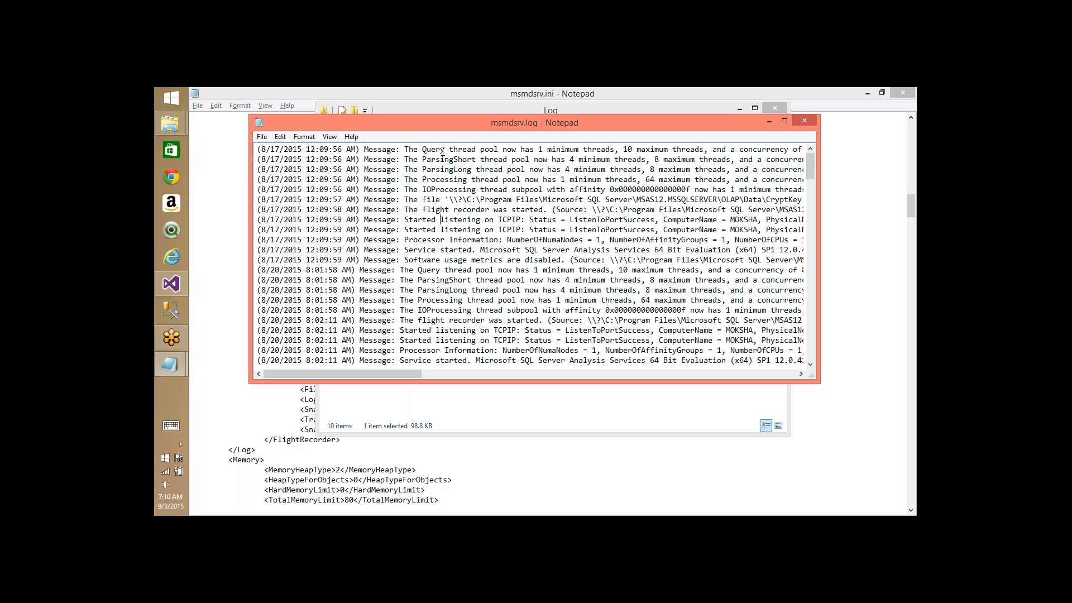
- Scroll to the end of the log and highlight the 7:44:18 AM service start time
key("Down")
key("Down")
key("Down")
key("Down")
key("Down")
key("Down")
key("Down")
key("Down")
key("Down")
key("Down")
key("Down")
key("Down")
key("Down")
key("Down")
key("Down")
key("Down")
key("Down")
key("Down")
key("Down")
key("Down")
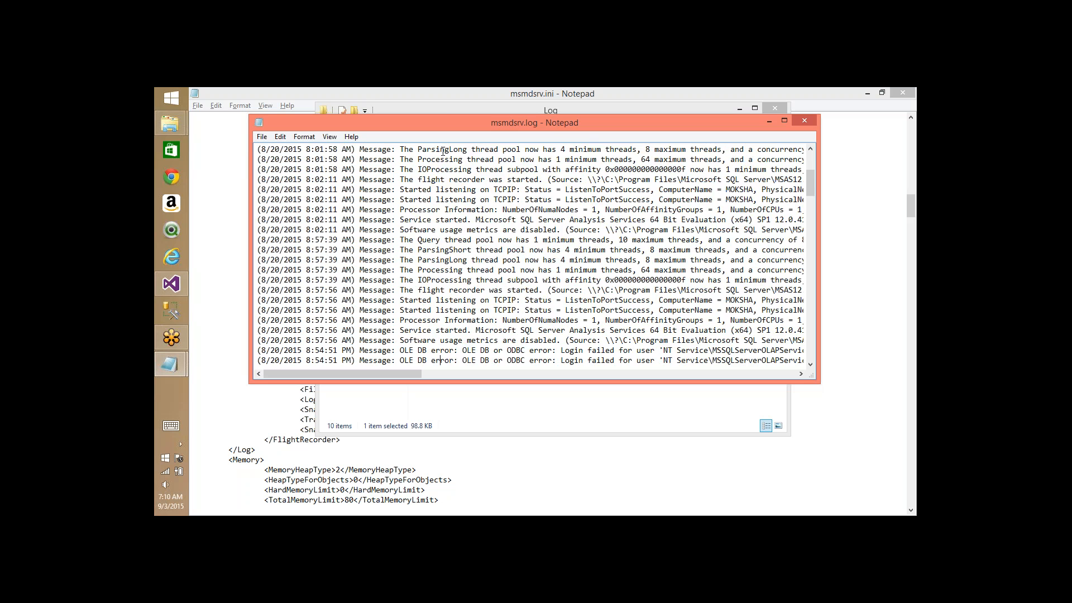
key("Down")
key("Down")
key("Down")
key("Down")
key("Down")
key("Down")
key("Down")
key("Down")
key("Down")
key("Down")
key("Down")
key("Down")
key("Down")
key("Down")
key("Down")
key("Down")
key("Down")
key("Down")
key("Down")
key("Down")
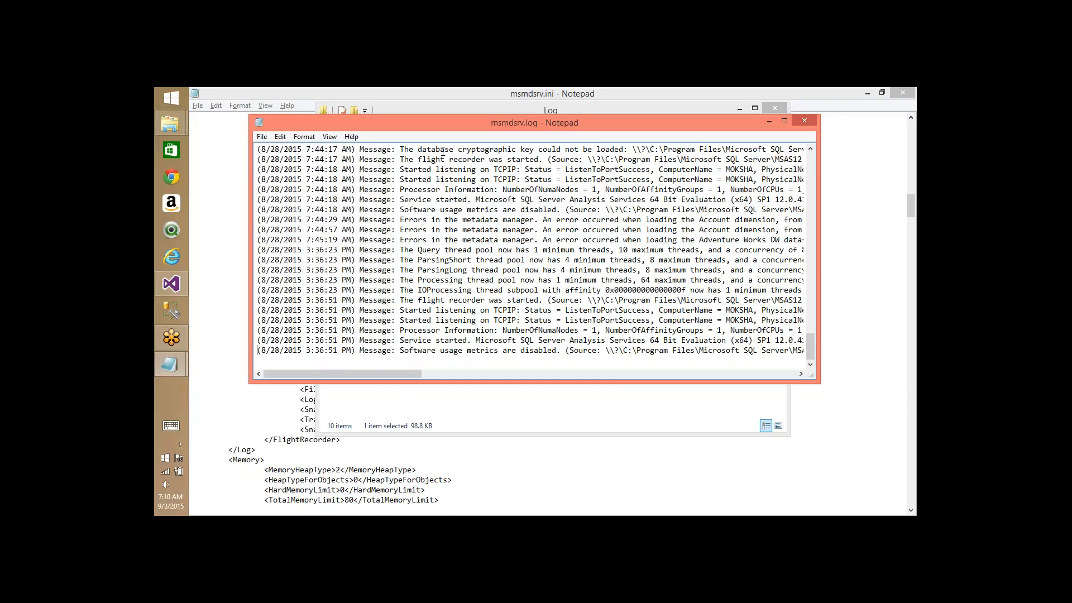
key("Up")
key("Up")
key("Up")
key("Up")
key("Up")
key("Up")
key("Up")
key("Up")
key("Up")
key("Up")
key("Up")
key("Up")
key("Up")
key("Up")
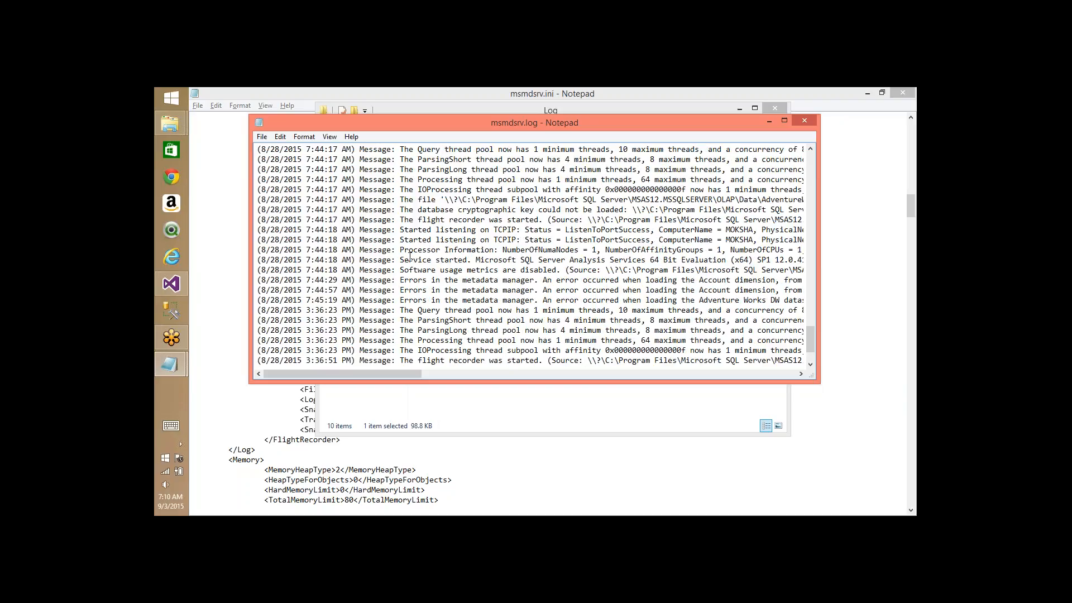
left_click_drag(307, 259, 353, 260)
left_click(437, 260)
- Return to the top of the log and search for 'service'
key("ctrl+Home")
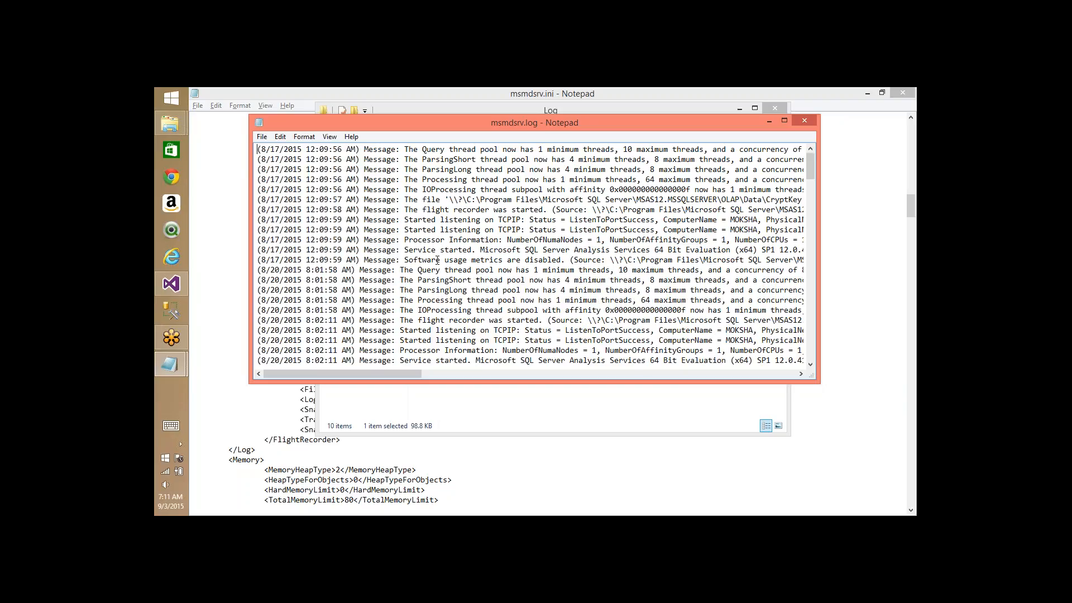
key("ctrl+f")
type("service")
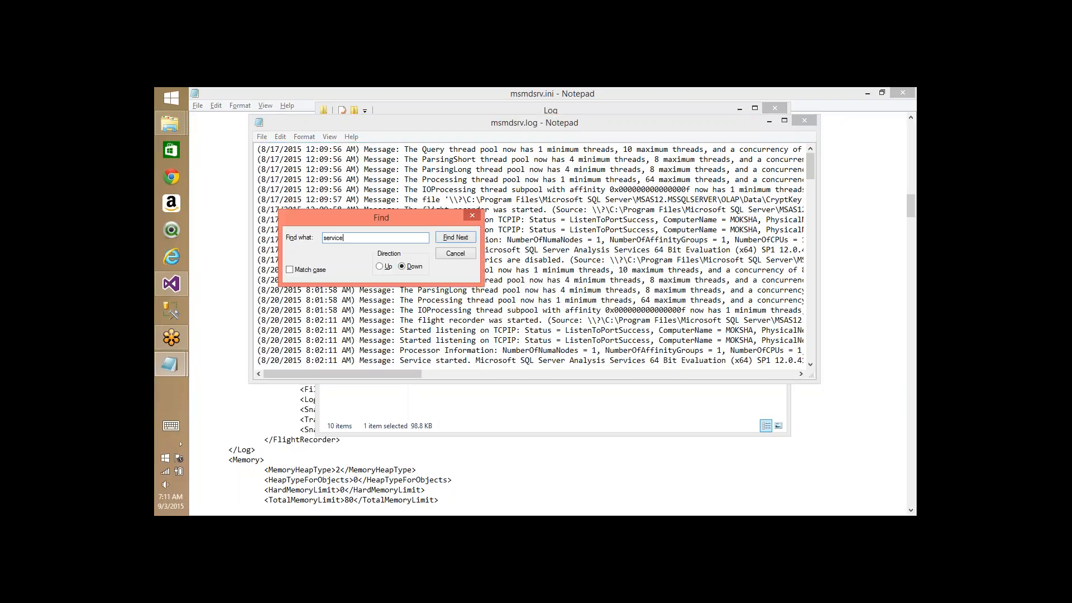
- Step through the 'service' matches to the login-failed error, then close the search
key("Return")
key("Return")
left_click(463, 238)
left_click(463, 238)
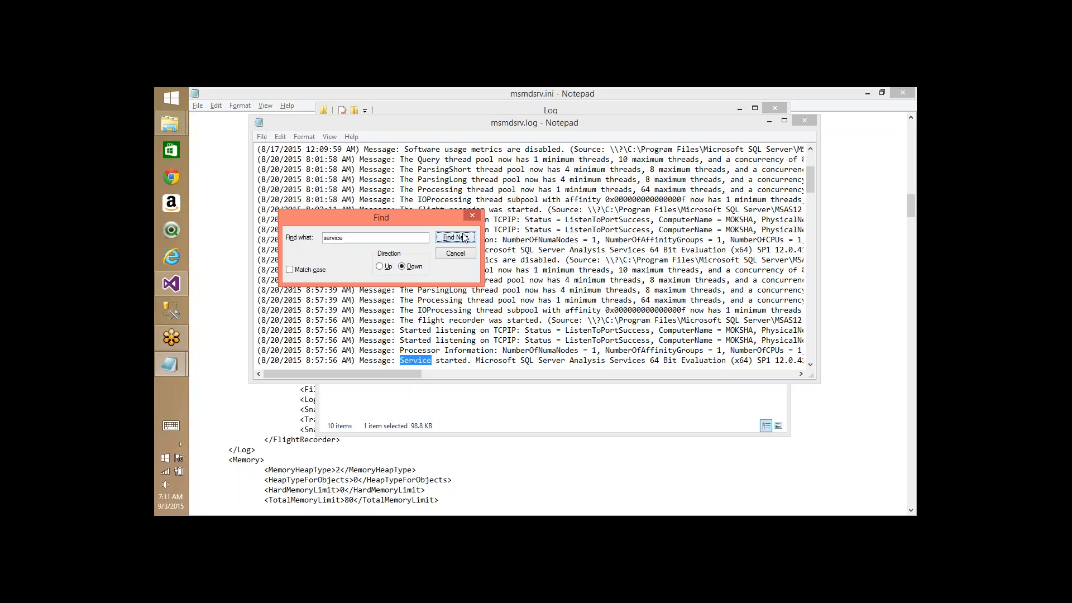
left_click(463, 238)
left_click(463, 238)
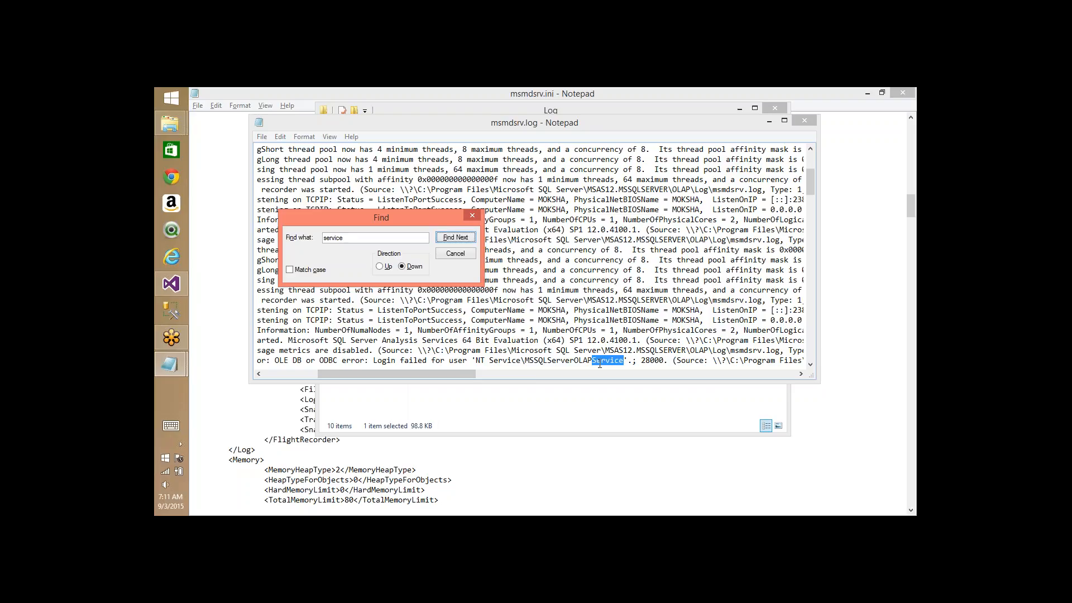
left_click(473, 215)
- Move along the login-failed error line and bring up the log window's options menu
key("Home")
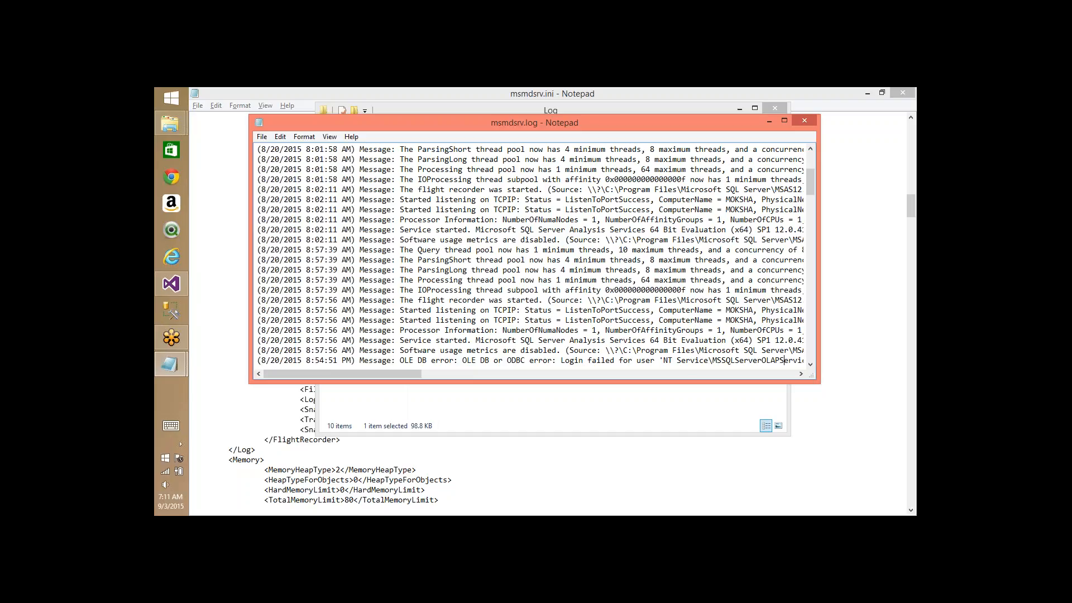
key("Right")
key("Right")
key("Right")
key("Right")
key("Right")
key("Right")
key("Right")
key("Right")
key("Right")
key("Right")
key("Right")
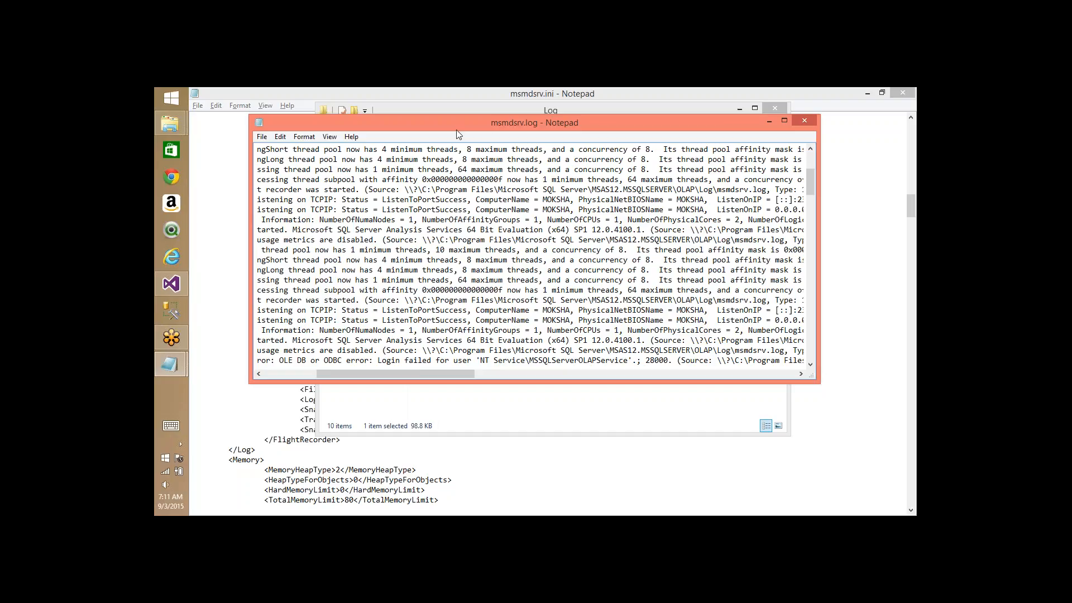
right_click(516, 122)
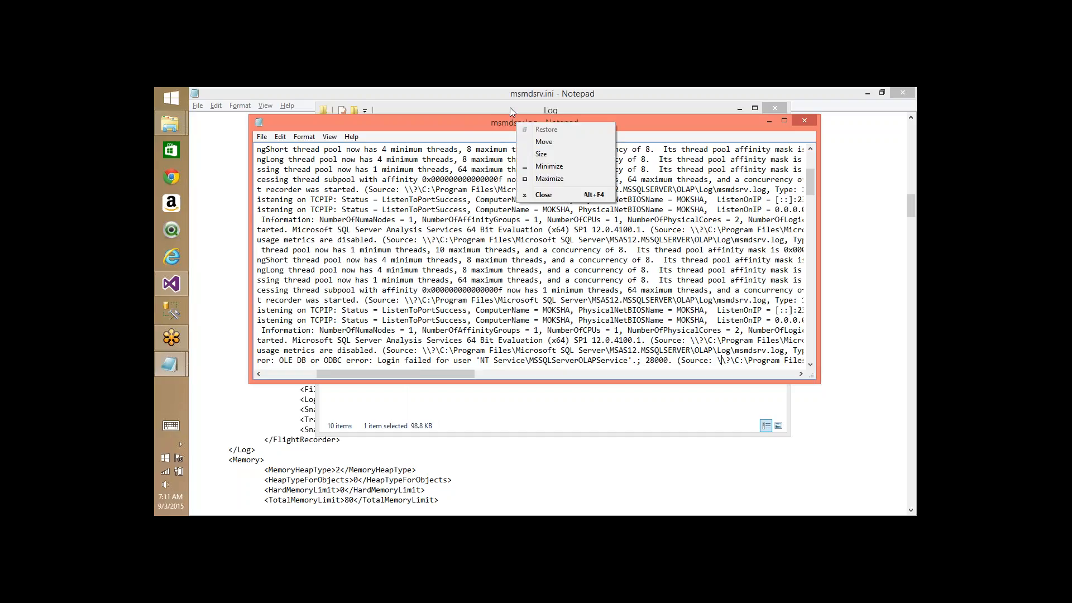
- Close msmdsrv.log, then mark the Microsoft SQL Server path and the SQLDmpr0002.log file with the pen
left_click(561, 201)
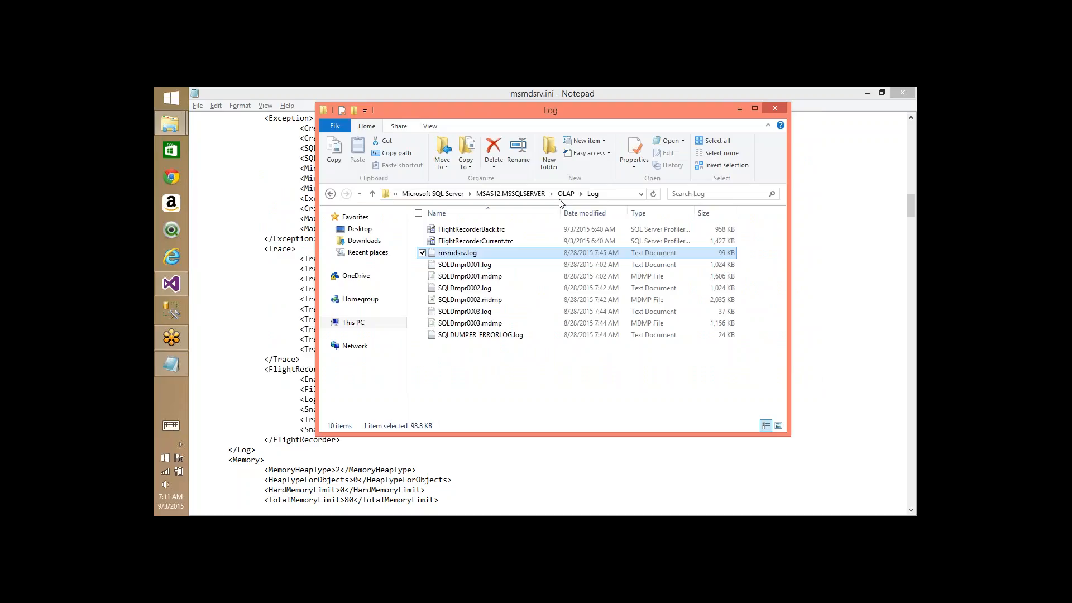
left_click(816, 185)
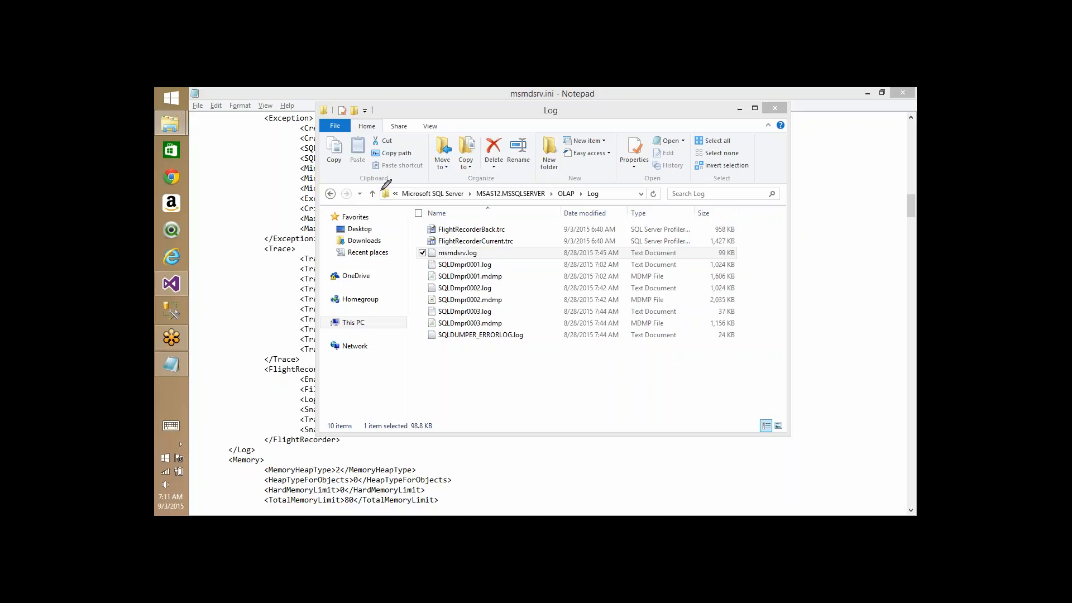
mouse_move(441, 188)
left_mouse_down()
mouse_move(487, 181)
mouse_move(441, 188)
left_mouse_up()
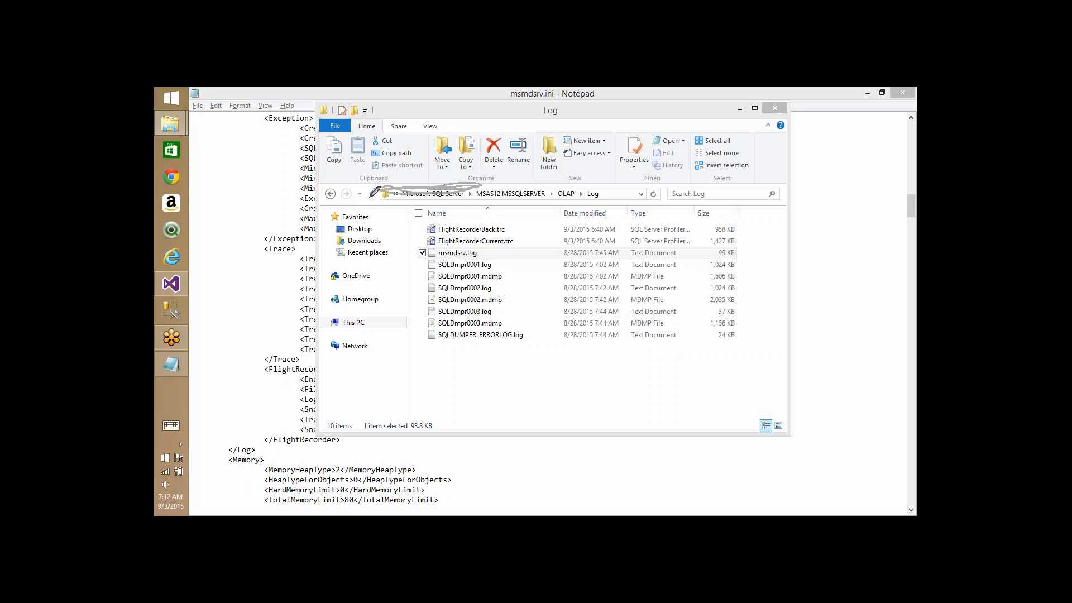
mouse_move(387, 277)
left_mouse_down()
mouse_move(459, 287)
mouse_move(391, 281)
mouse_move(479, 270)
mouse_move(419, 280)
left_mouse_up()
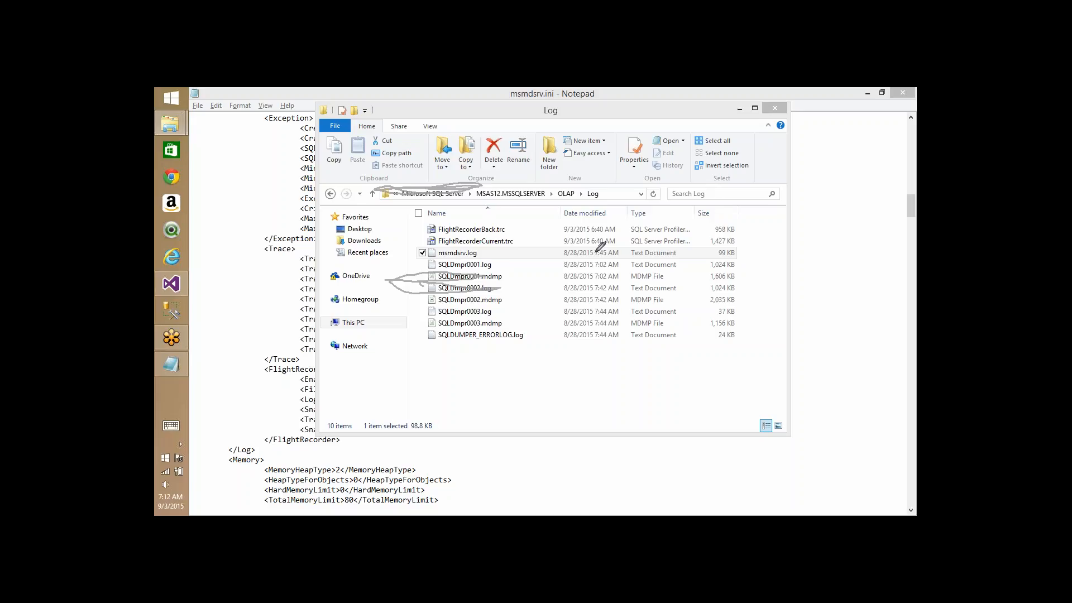
- Sketch annotations over the folder window, the OLAP Log path and the OneDrive/Homegroup entries, then clear them
left_click_drag(459, 183, 499, 142)
mouse_move(513, 185)
left_mouse_down()
mouse_move(577, 205)
mouse_move(465, 256)
left_mouse_up()
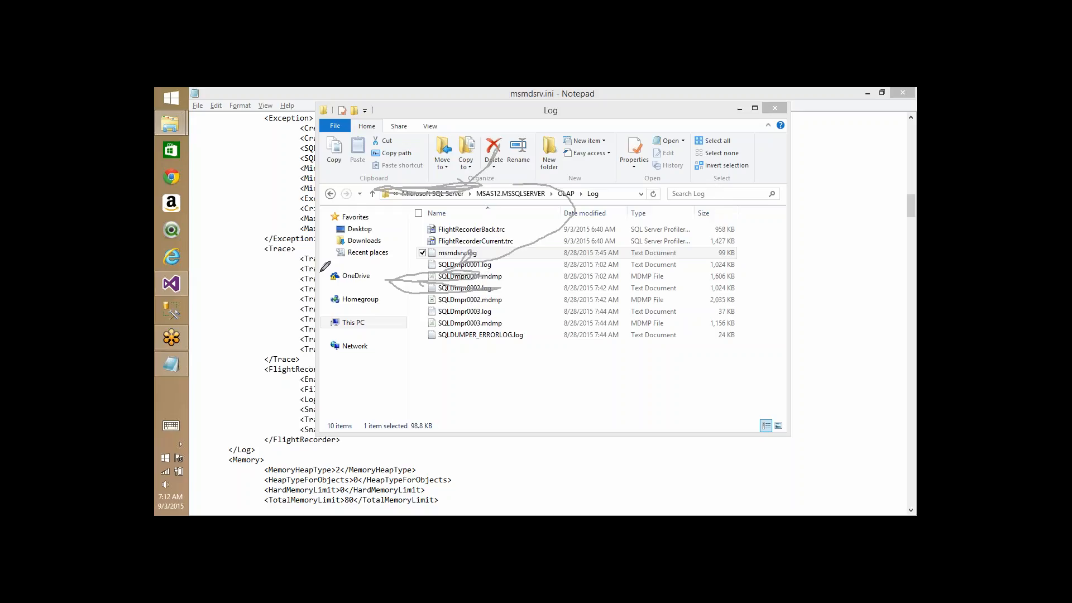
mouse_move(322, 271)
left_mouse_down()
mouse_move(382, 279)
mouse_move(360, 310)
left_mouse_up()
key("Escape")
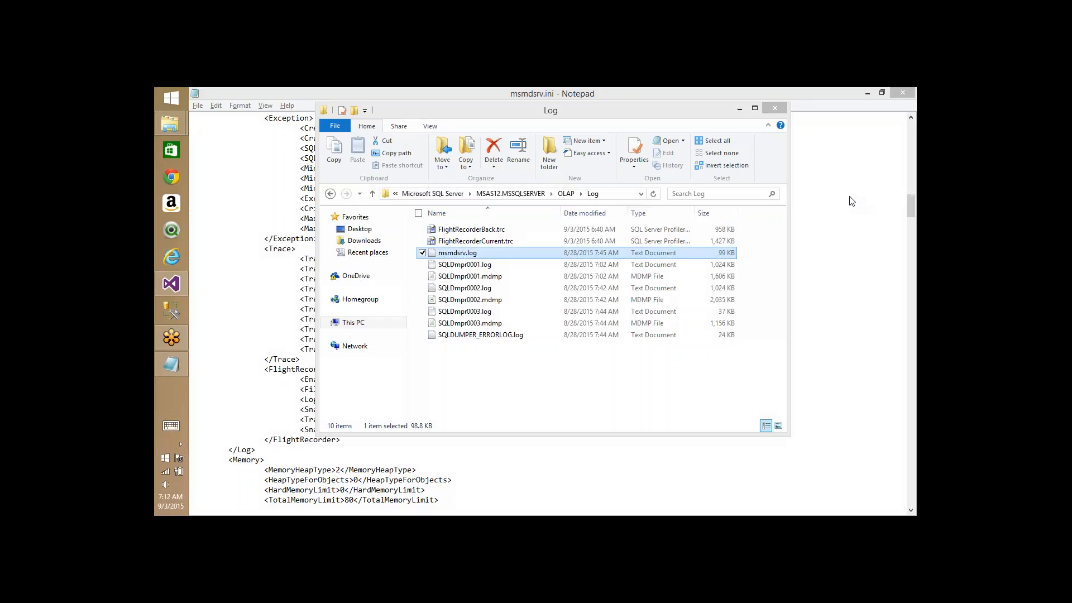
- Open FlightRecorderCurrent.trc in Profiler and browse its events down to the last one
left_click(498, 242)
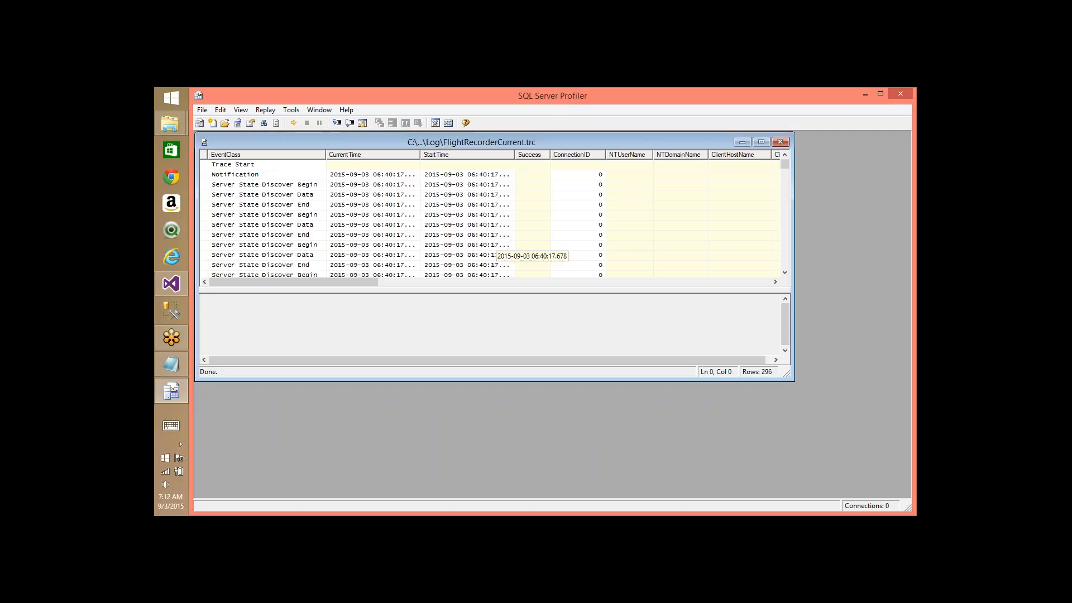
left_click(268, 186)
key("Down")
key("Down")
key("Down")
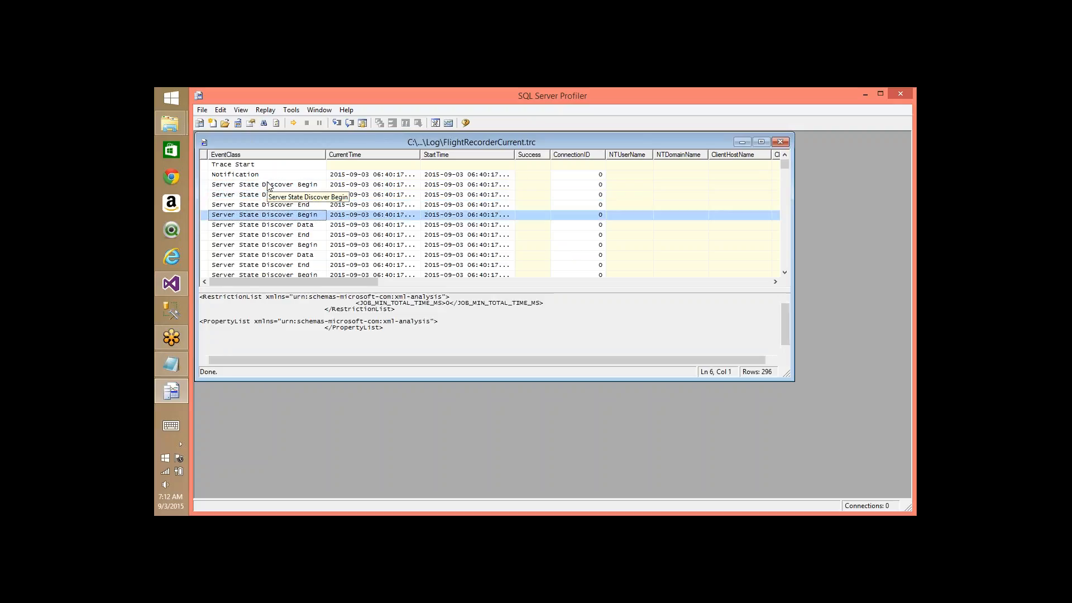
key("Down")
key("Down")
key("Down")
key("Down")
key("Down")
key("Down")
key("Down")
key("Down")
key("Down")
key("Down")
key("Down")
key("Down")
key("Down")
key("Down")
key("Down")
key("Down")
key("Down")
key("Down")
key("Down")
key("Down")
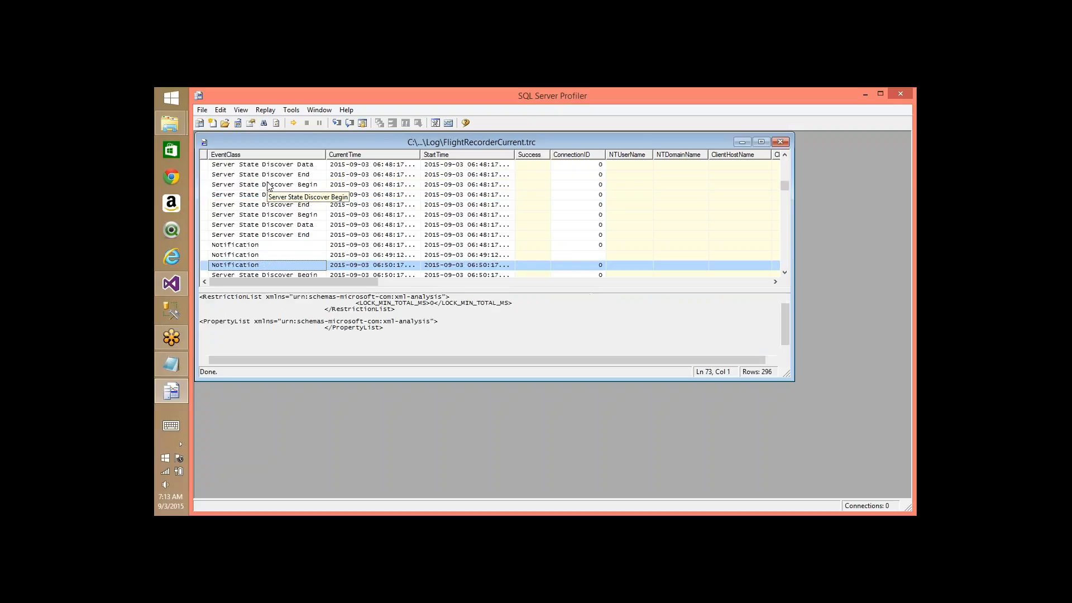
key("ctrl+End")
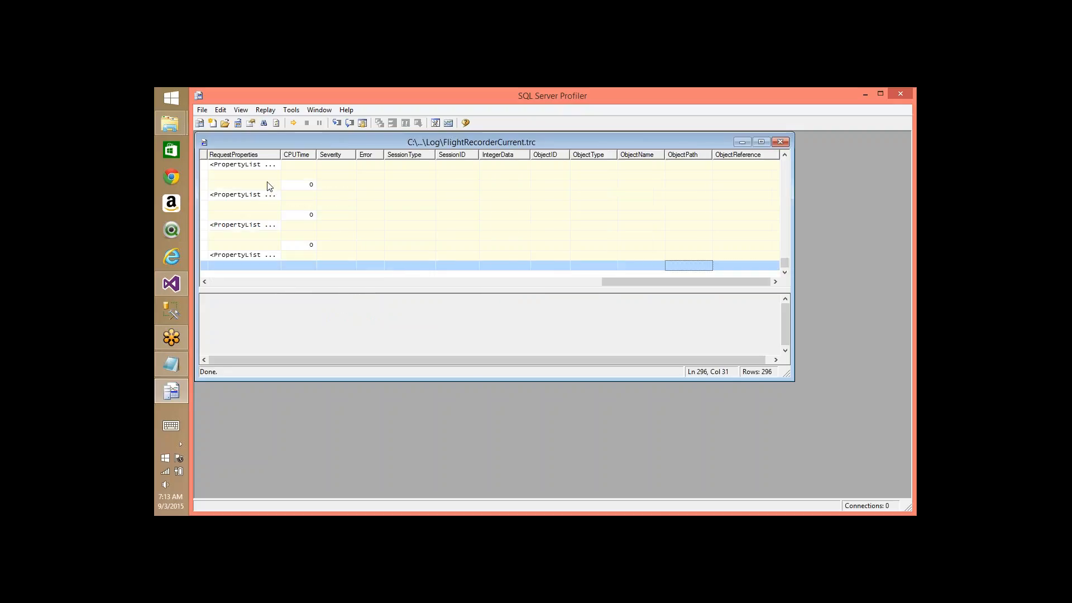
left_click(215, 286)
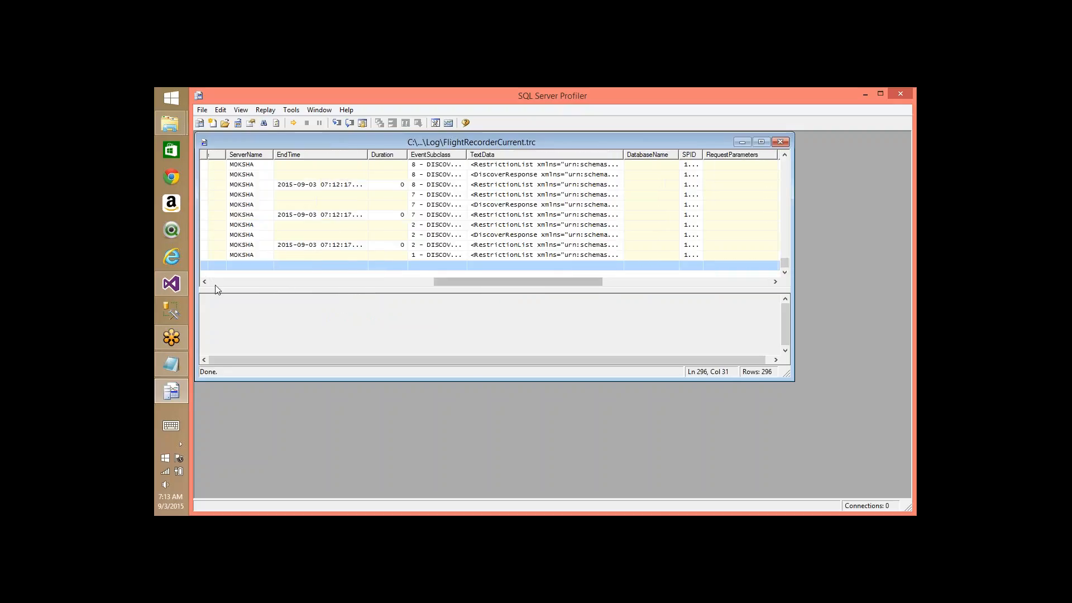
left_click(216, 285)
- Search backward for 'command' and inspect the ProcessFull batch XML for the Adventure Works cube
key("ctrl+f")
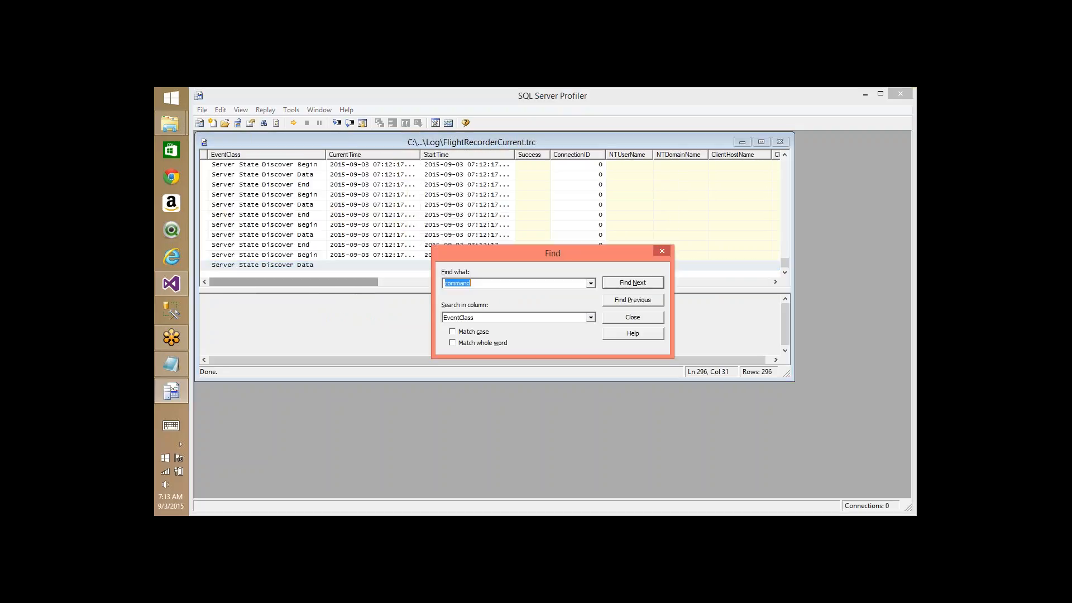
left_click(635, 305)
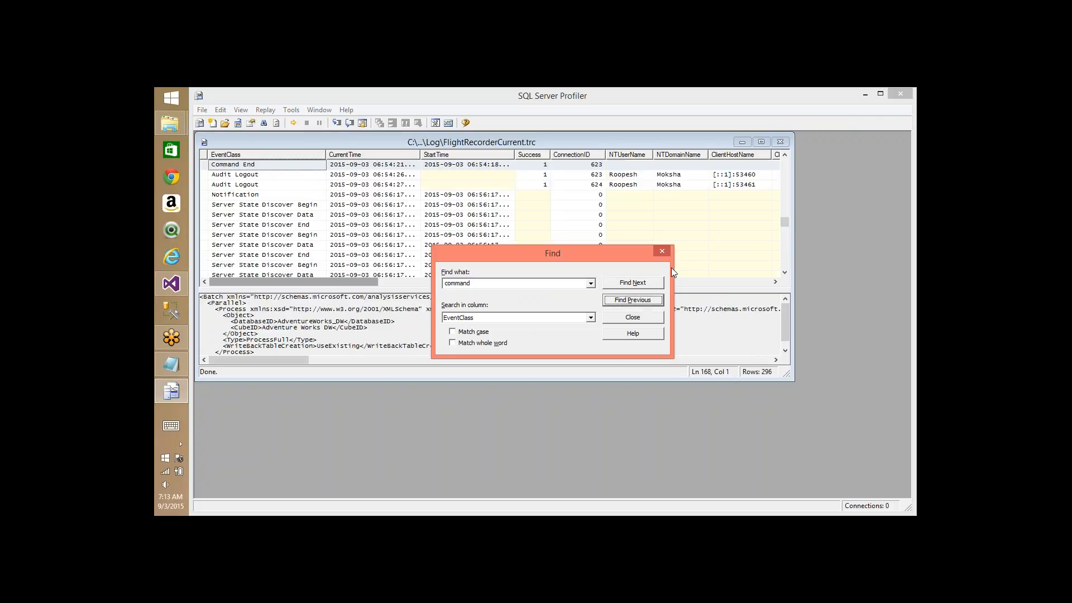
left_click(663, 252)
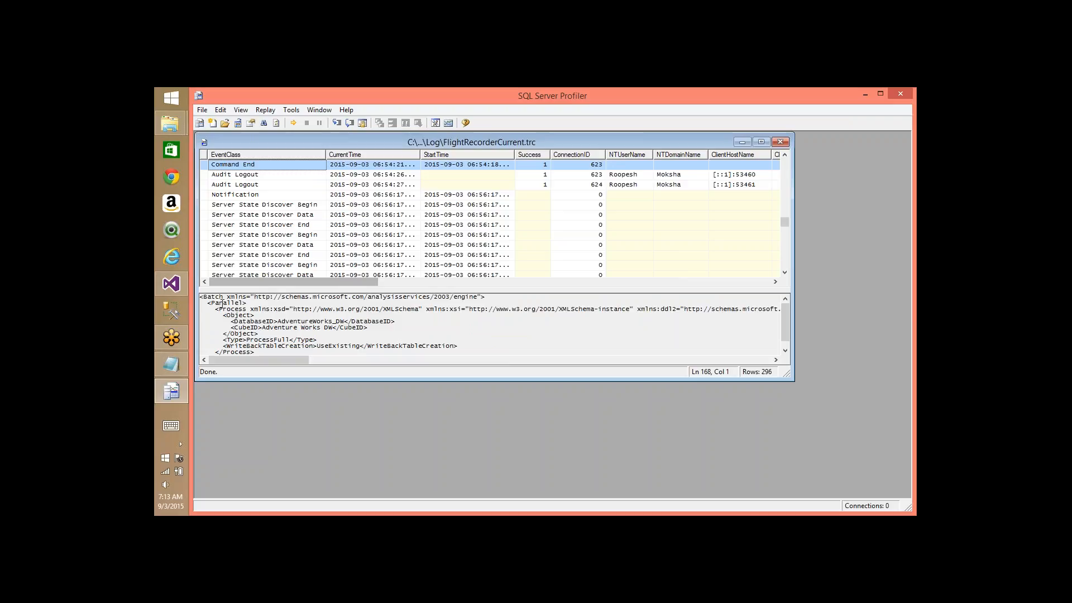
left_click_drag(220, 297, 267, 332)
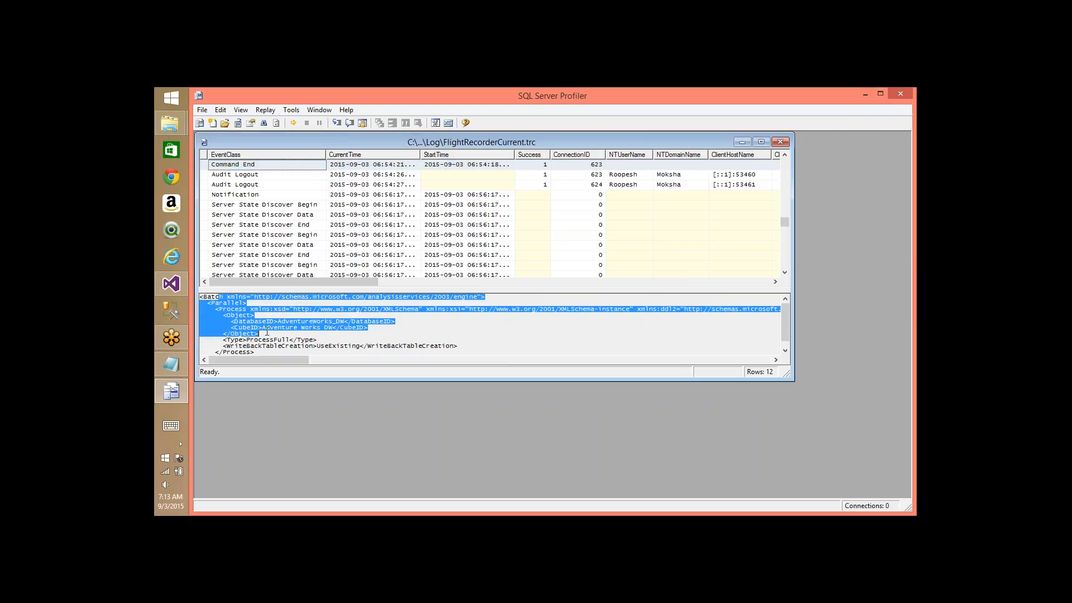
left_click(274, 336)
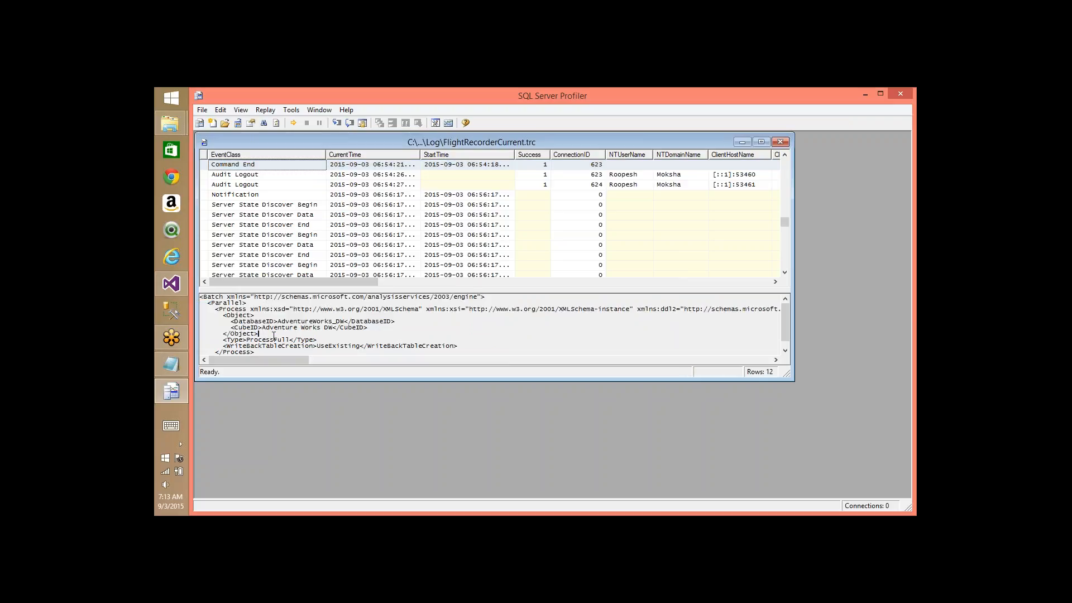
double_click(291, 328)
- Close Profiler, reopen FlightRecorderCurrent.trc, reload it to 296 rows, and close Profiler again
left_click(902, 94)
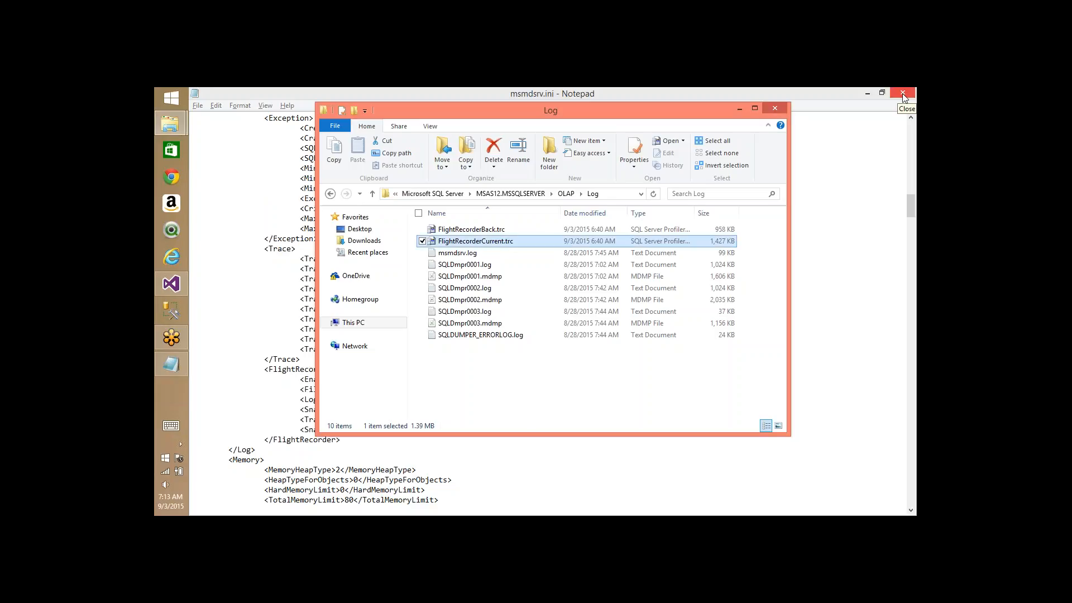
double_click(500, 243)
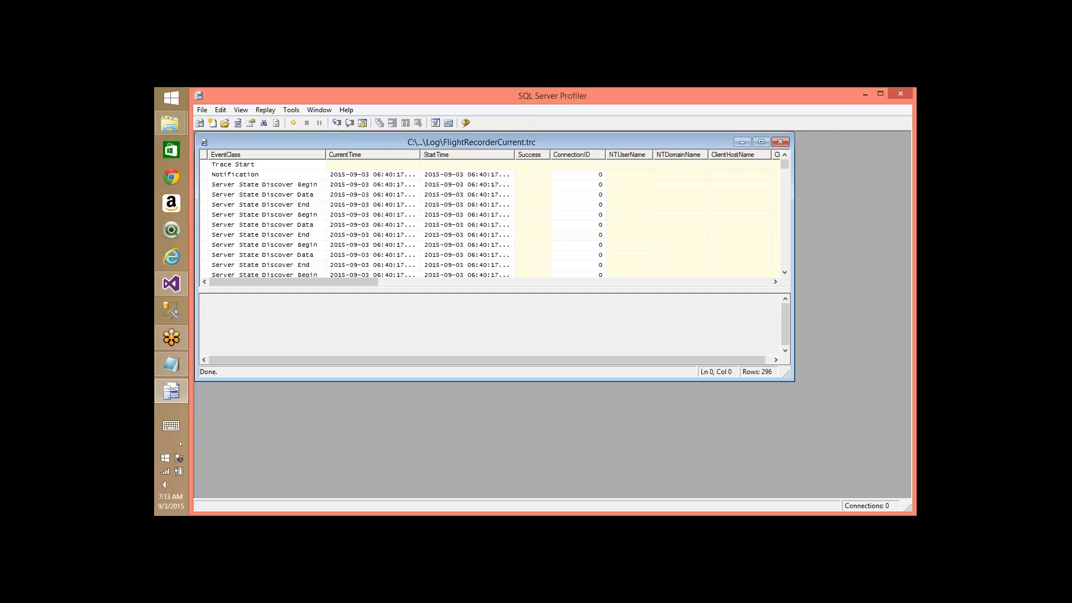
left_click(276, 124)
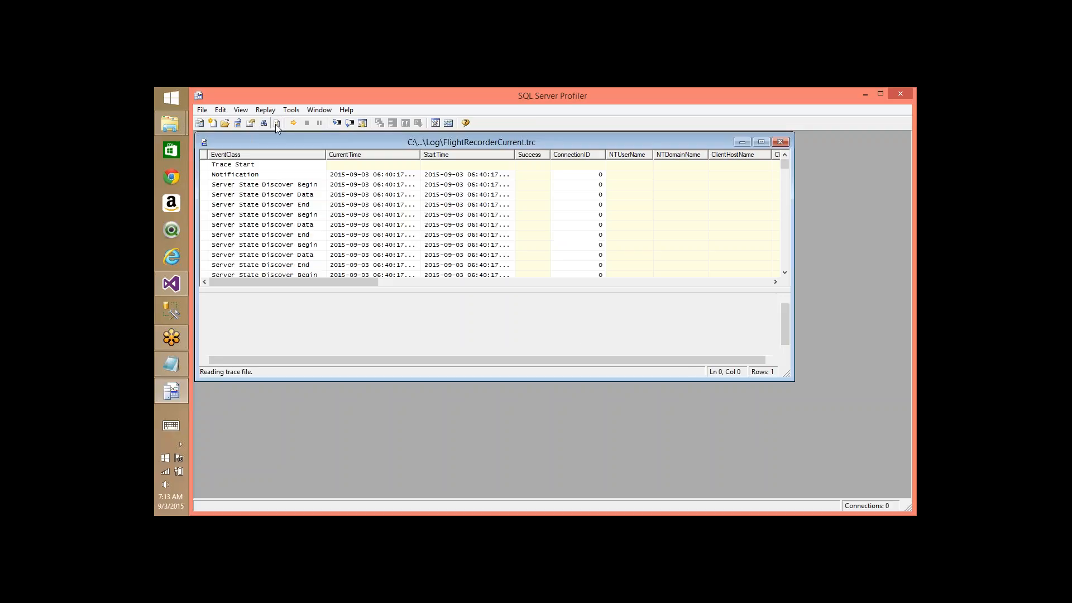
left_click(899, 95)
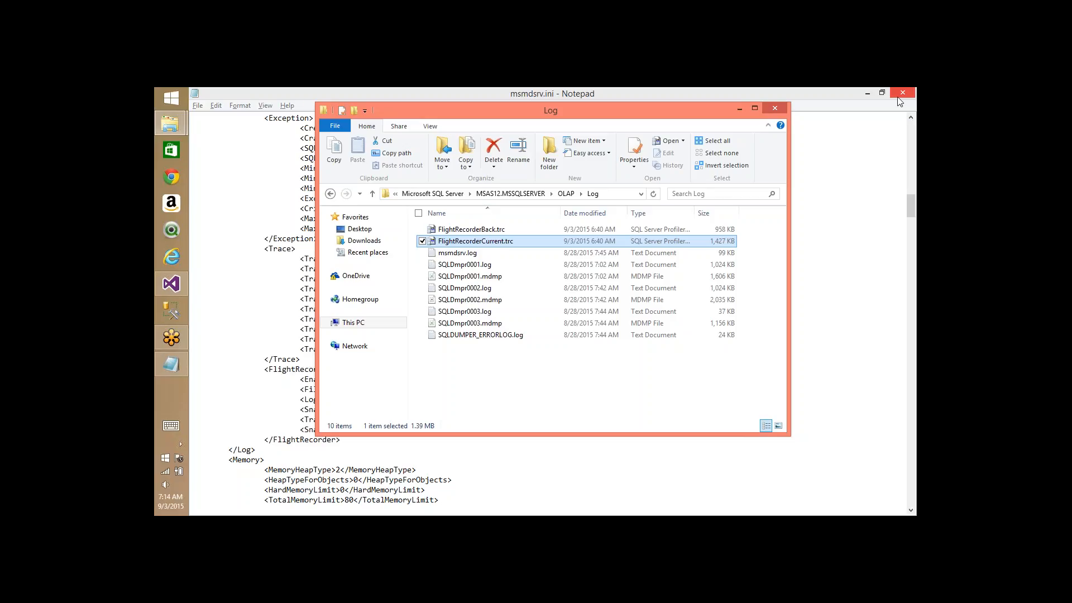
- Launch SQL Server 2014 Profiler via Start search and start a new trace connected to Analysis Services
key("super")
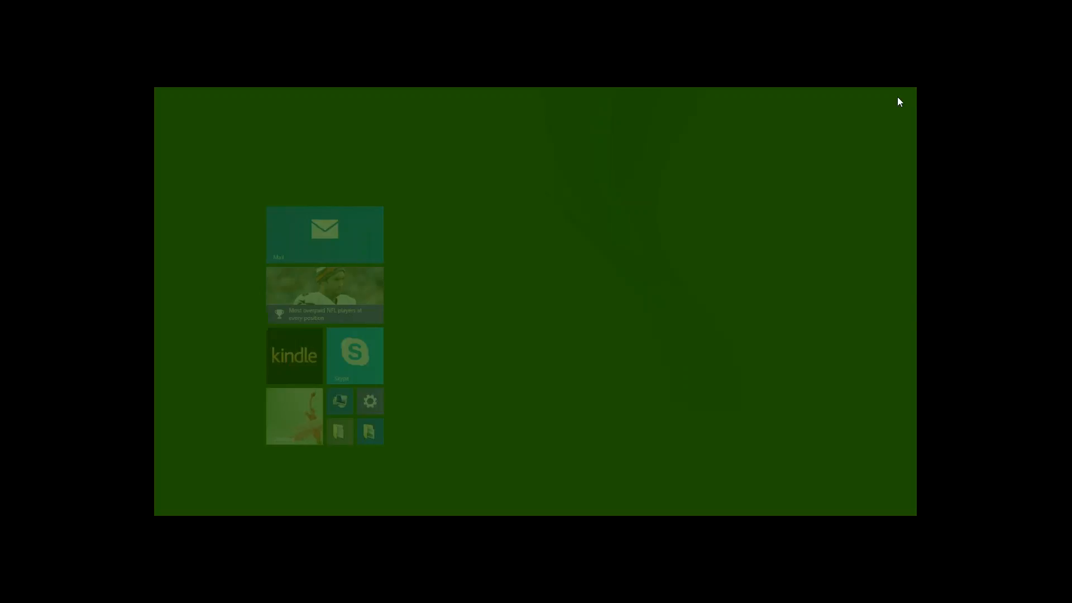
left_click(879, 132)
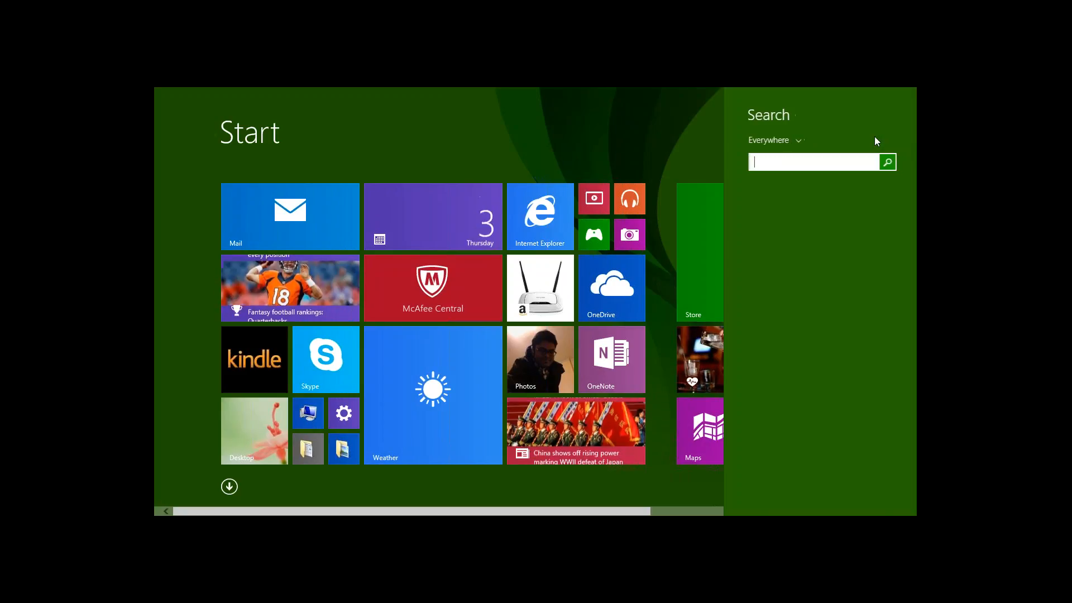
type("profiler")
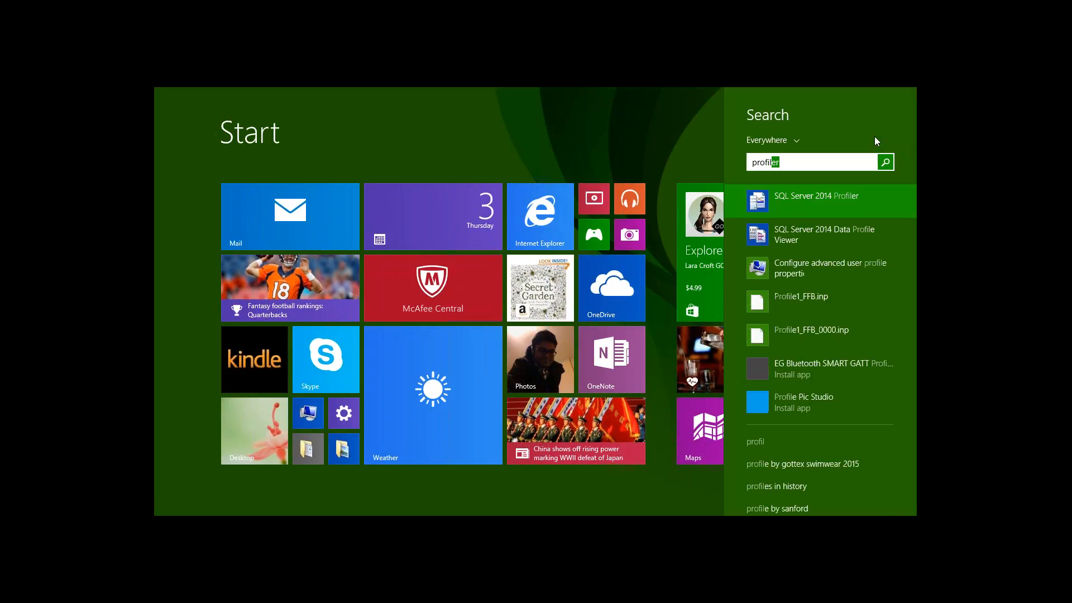
left_click(849, 190)
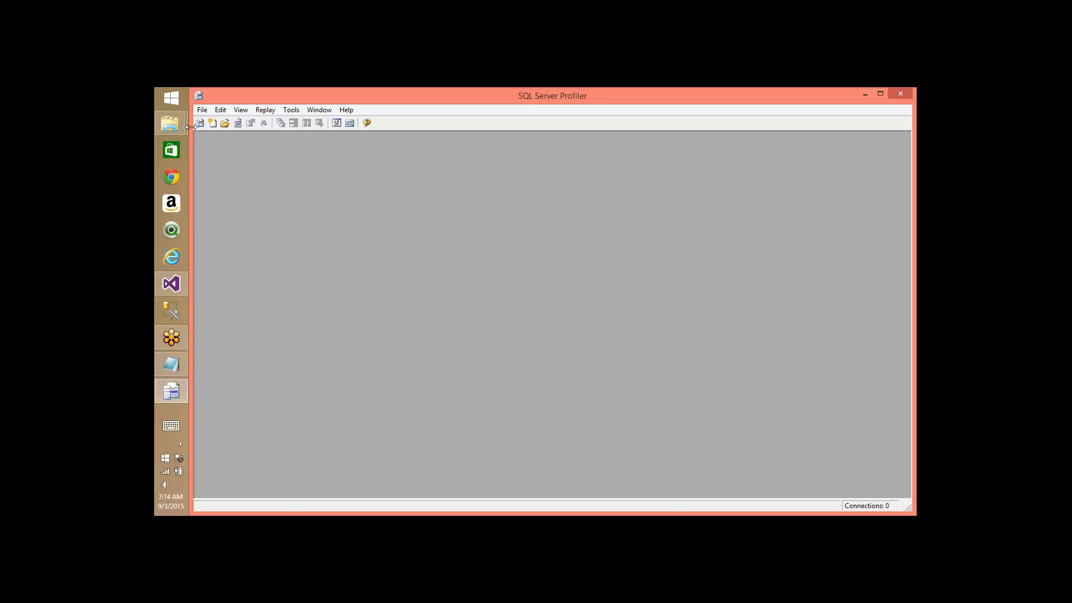
left_click(200, 124)
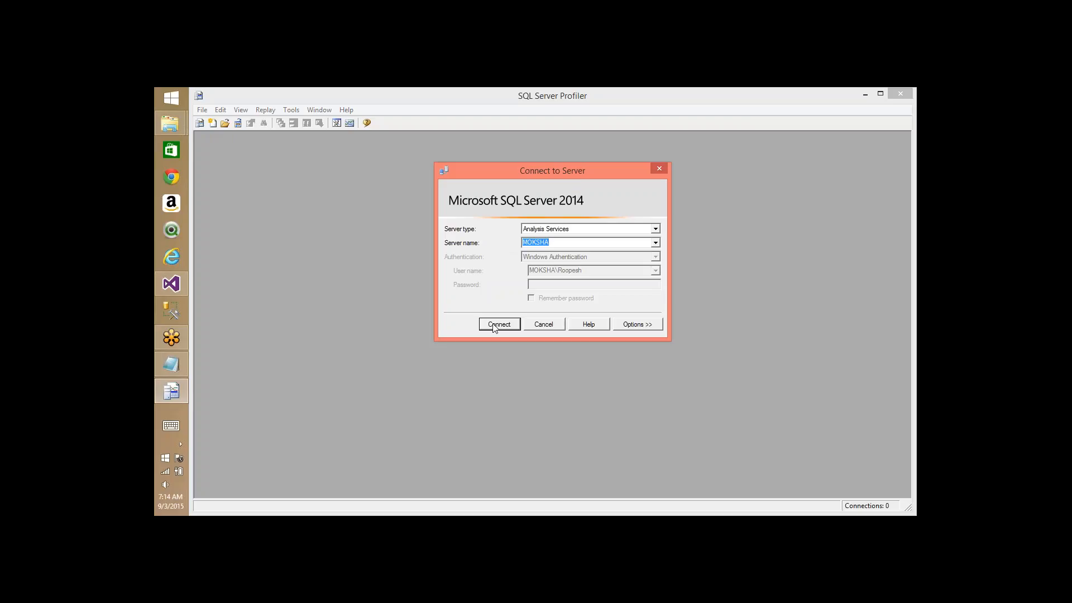
left_click(495, 329)
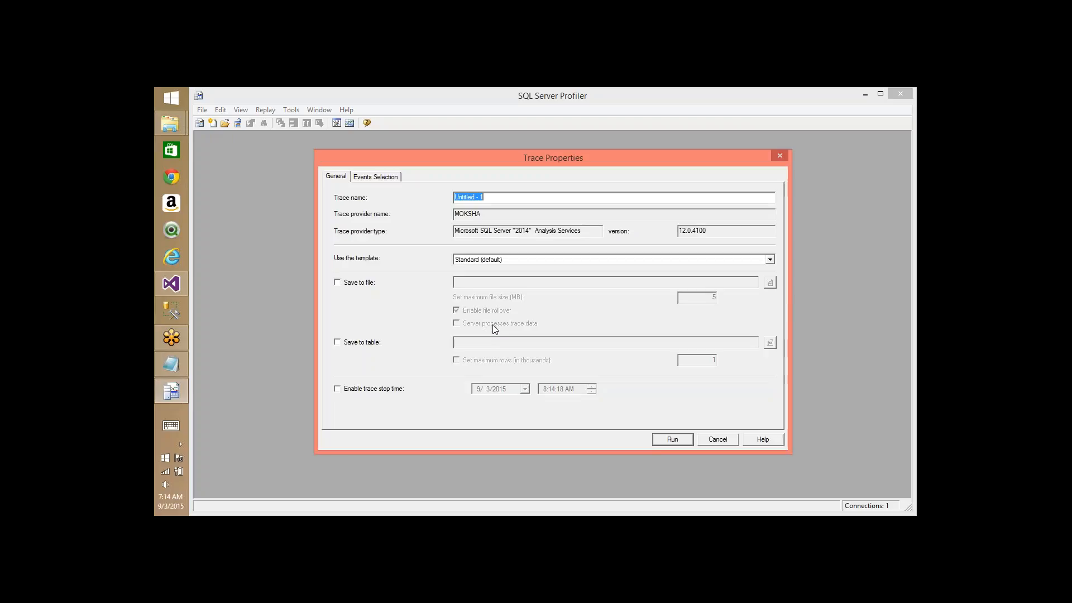
- Show all events and columns; capture all Command Events and Errors and Warnings, dropping both Discover categories
left_click(367, 178)
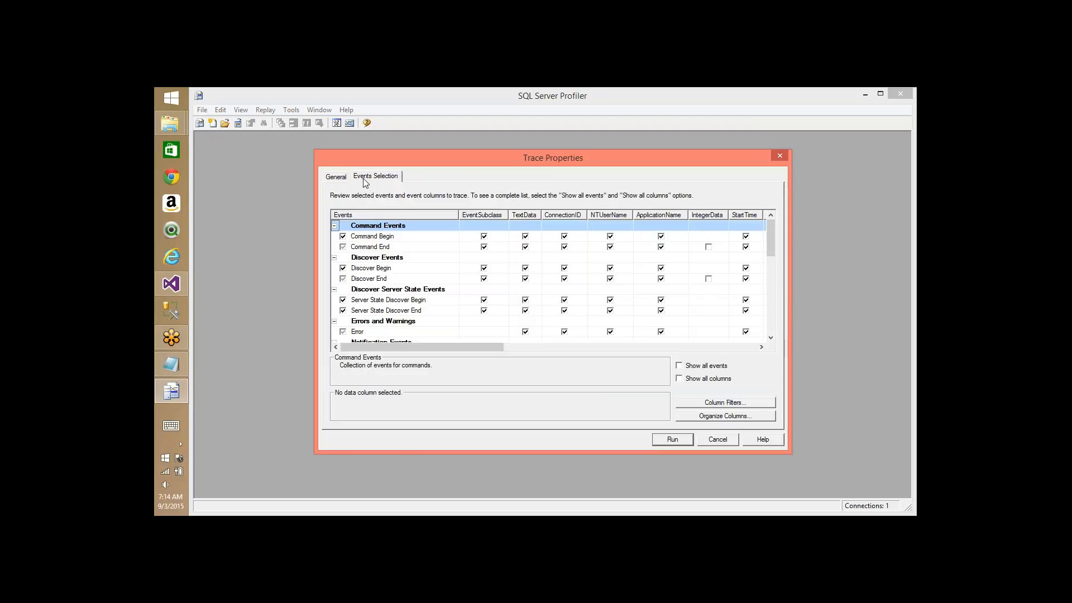
left_click(679, 365)
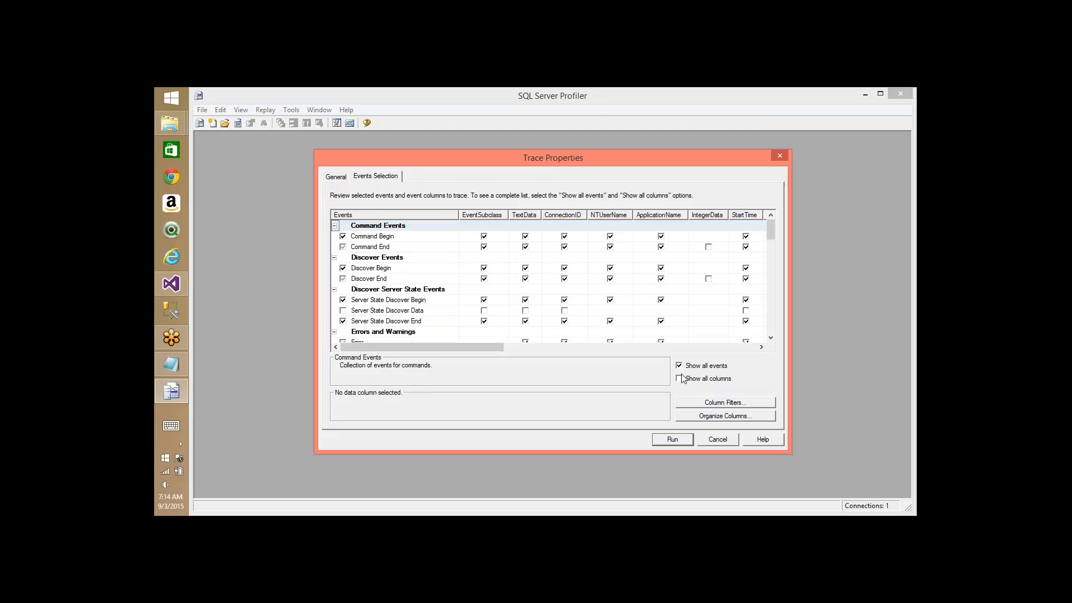
left_click(679, 380)
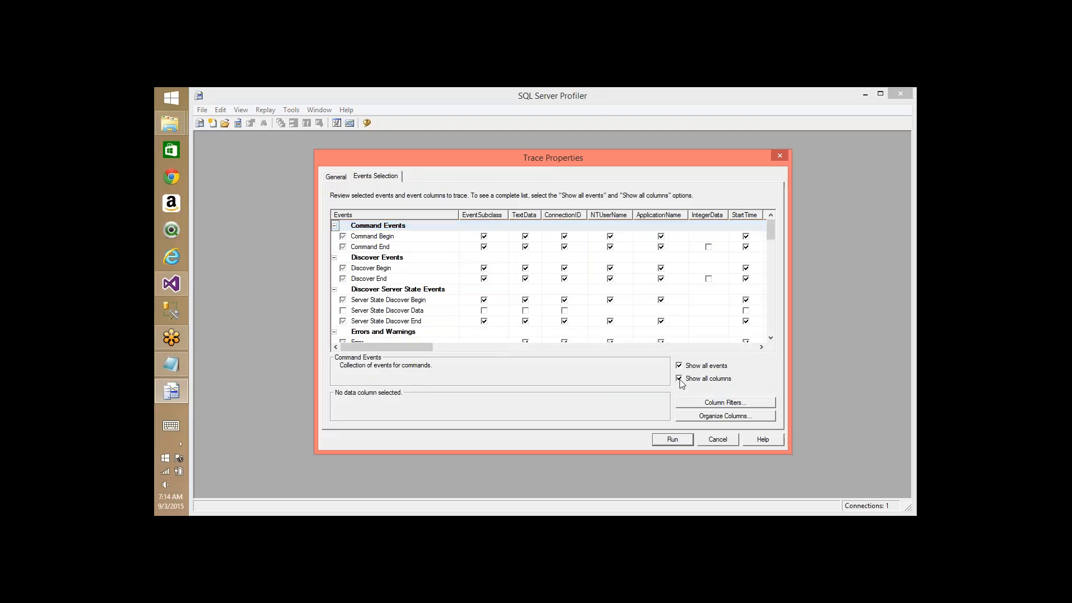
right_click(372, 230)
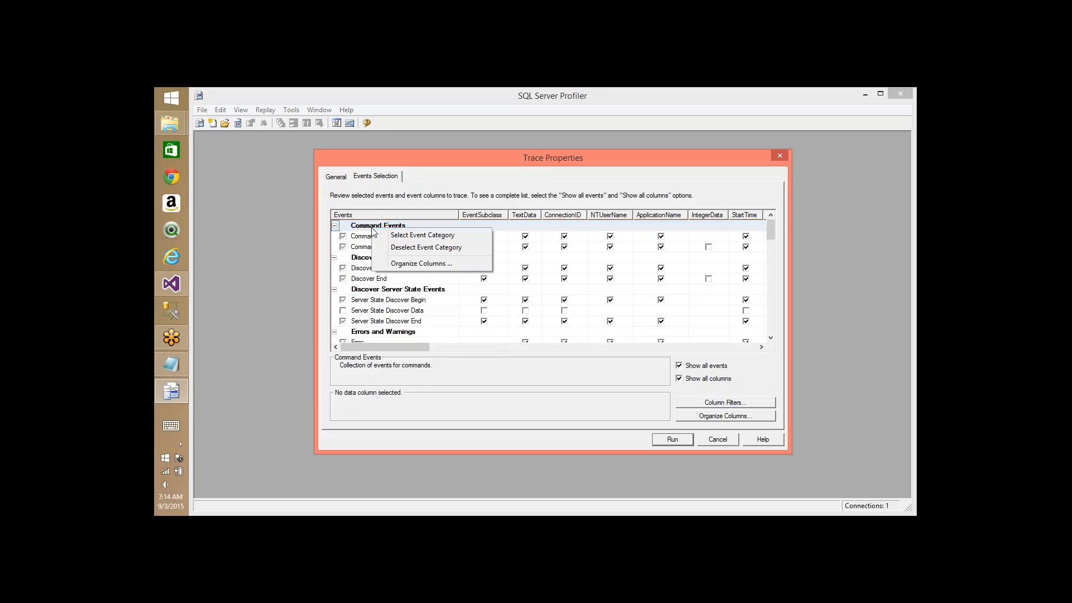
left_click(407, 237)
left_click(373, 257)
right_click(373, 258)
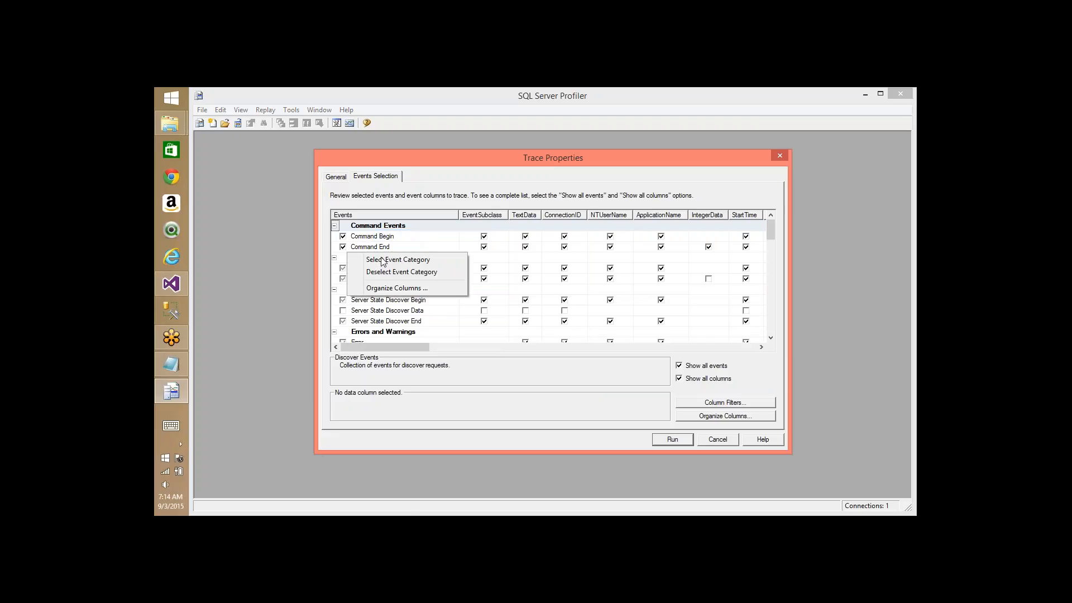
left_click(394, 272)
left_click(391, 290)
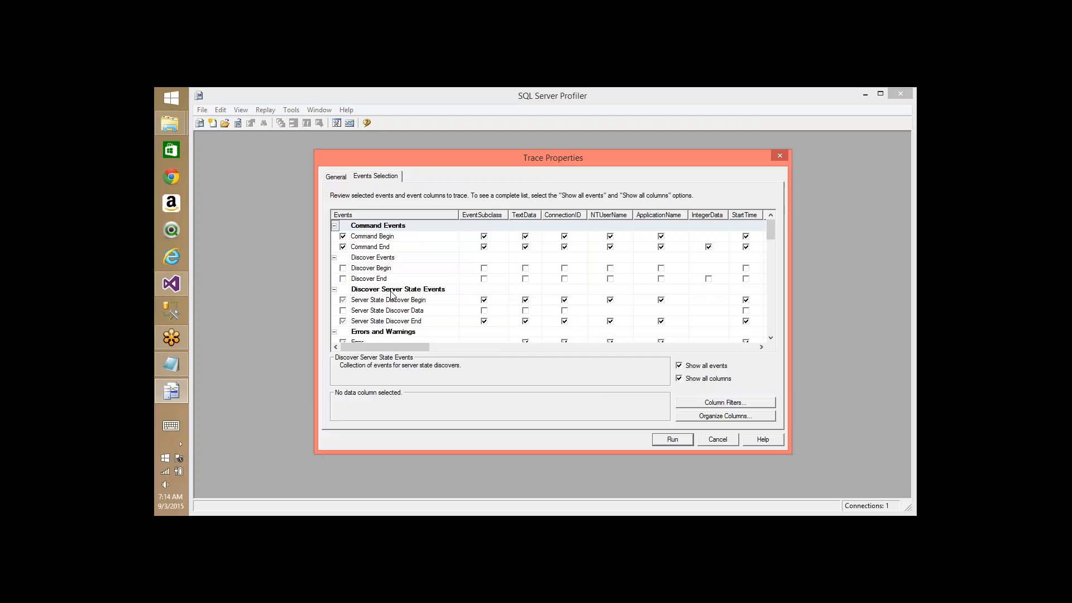
right_click(391, 294)
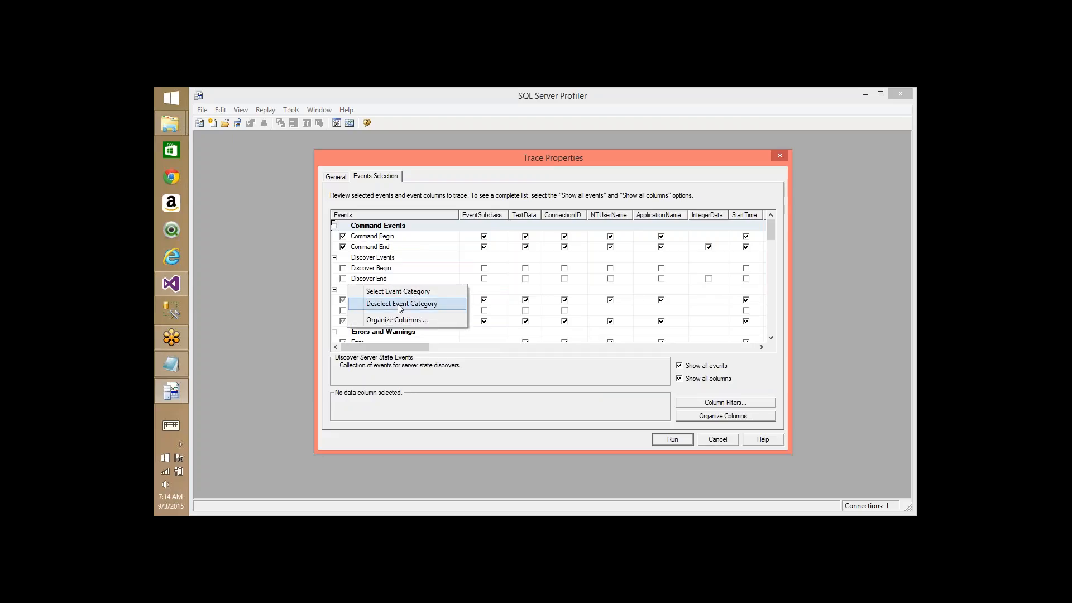
left_click(401, 305)
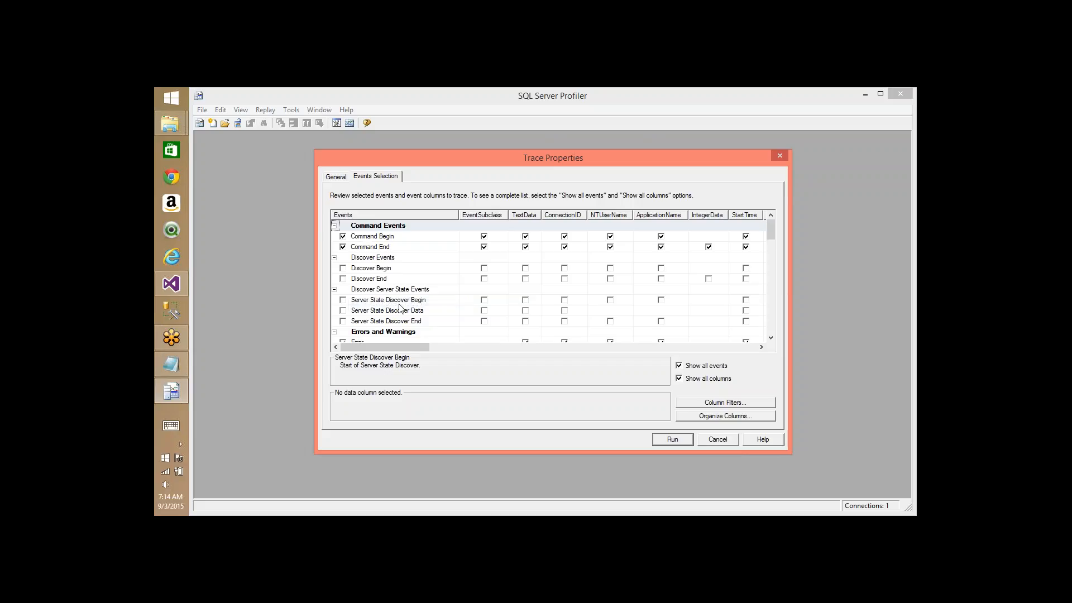
right_click(352, 331)
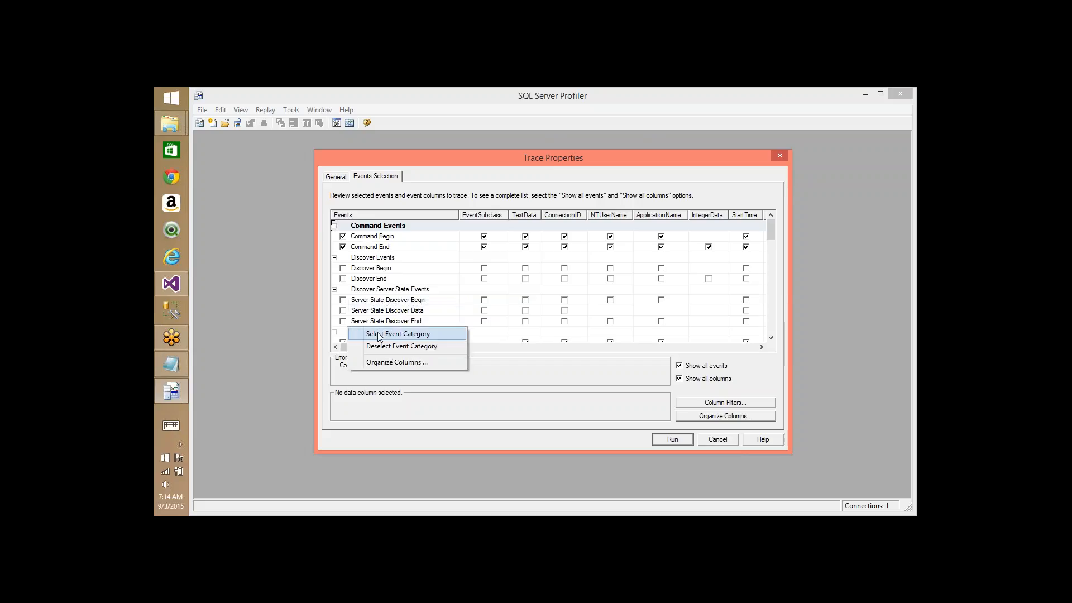
left_click(376, 336)
- Collapse the Discover and Errors categories, leave File Load and Save unchanged, and deselect Locks events
left_click(335, 258)
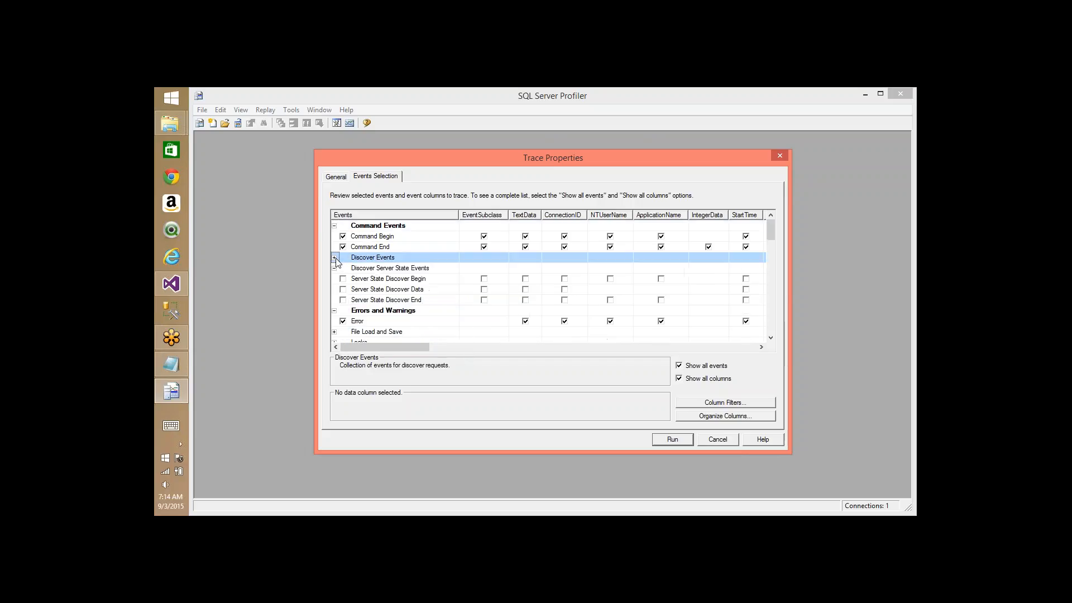
left_click(336, 269)
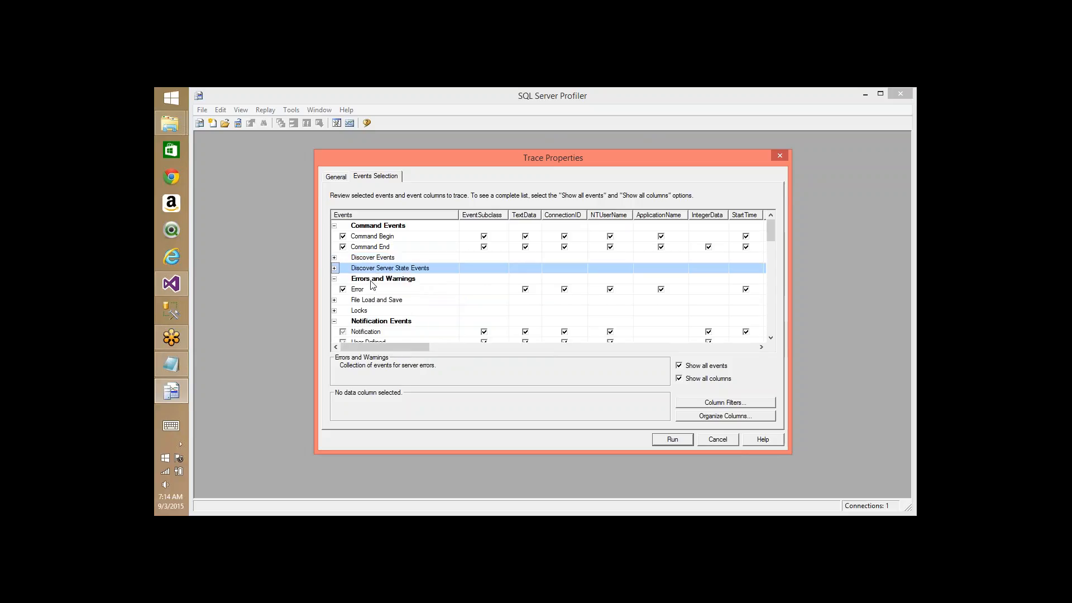
left_click(335, 279)
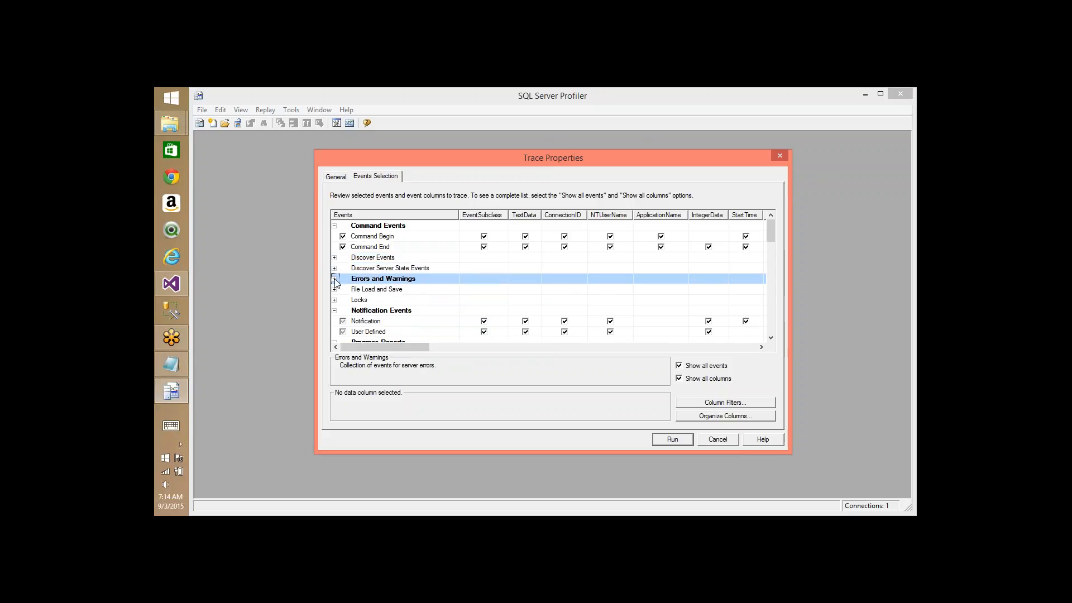
right_click(379, 290)
left_click(388, 308)
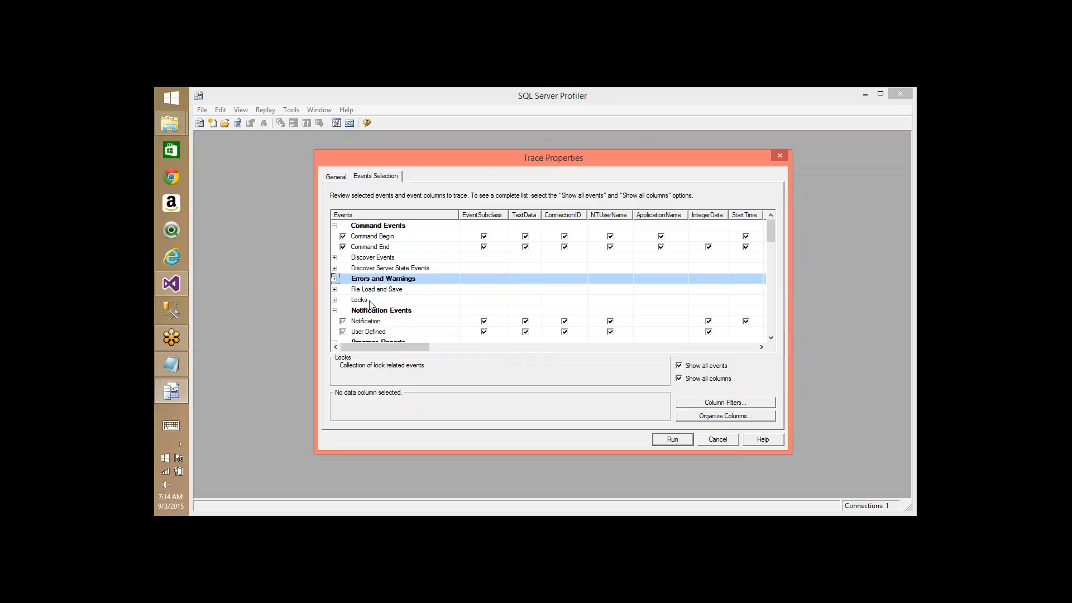
right_click(371, 302)
left_click(379, 316)
- Deselect Notification Events and capture all Progress Reports and Queries Events
right_click(382, 314)
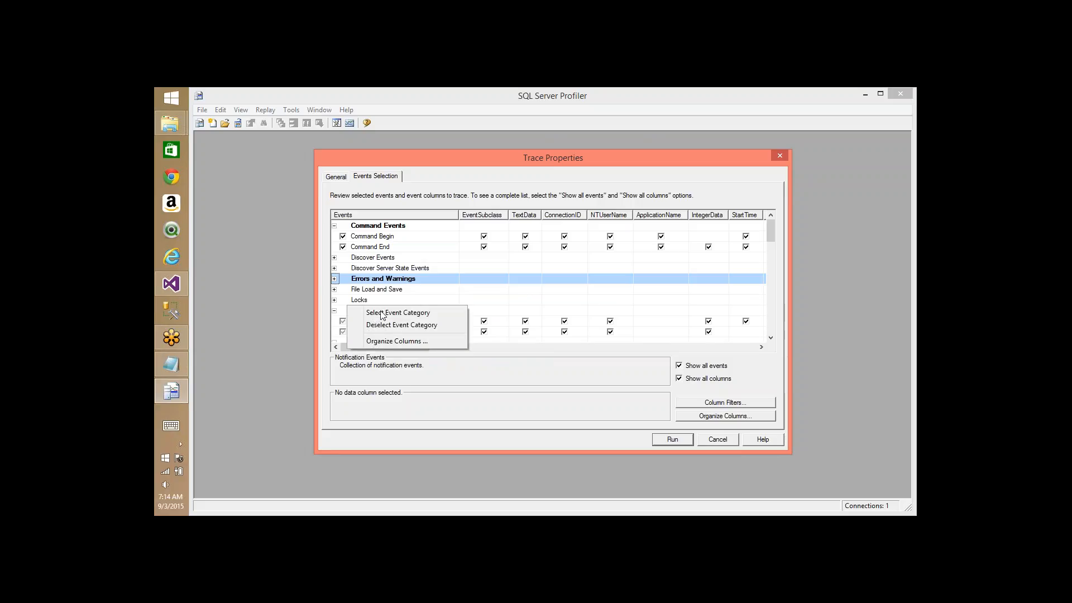
left_click(402, 325)
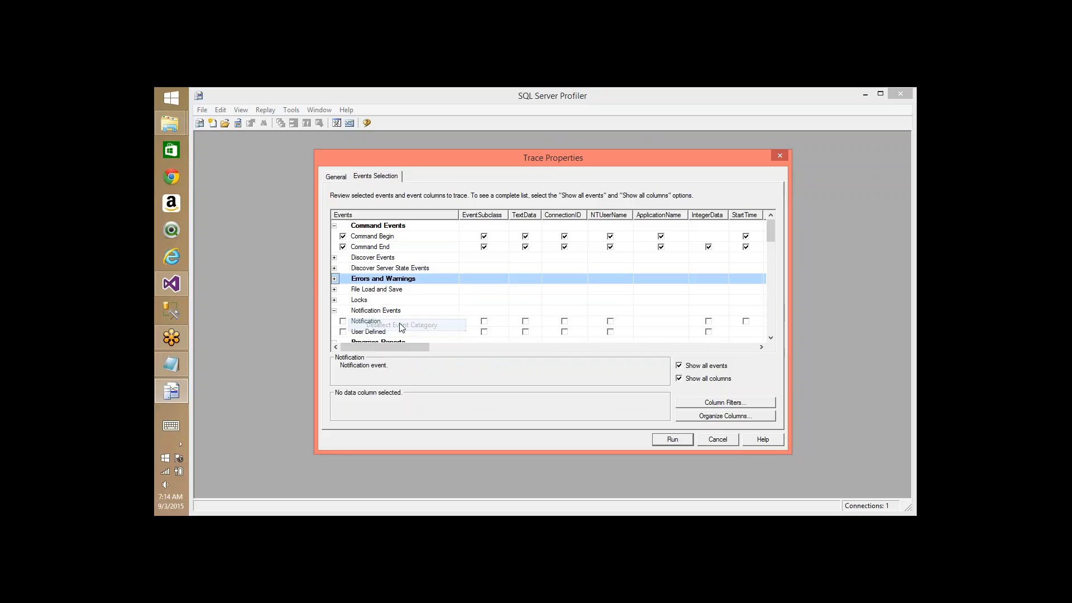
left_click(335, 312)
right_click(348, 318)
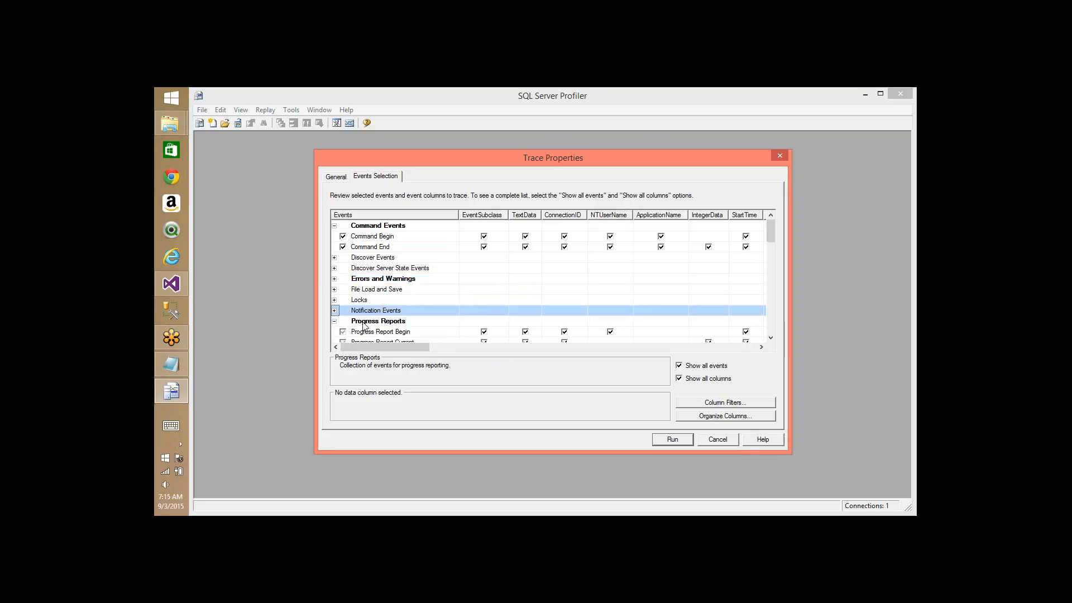
left_click(379, 325)
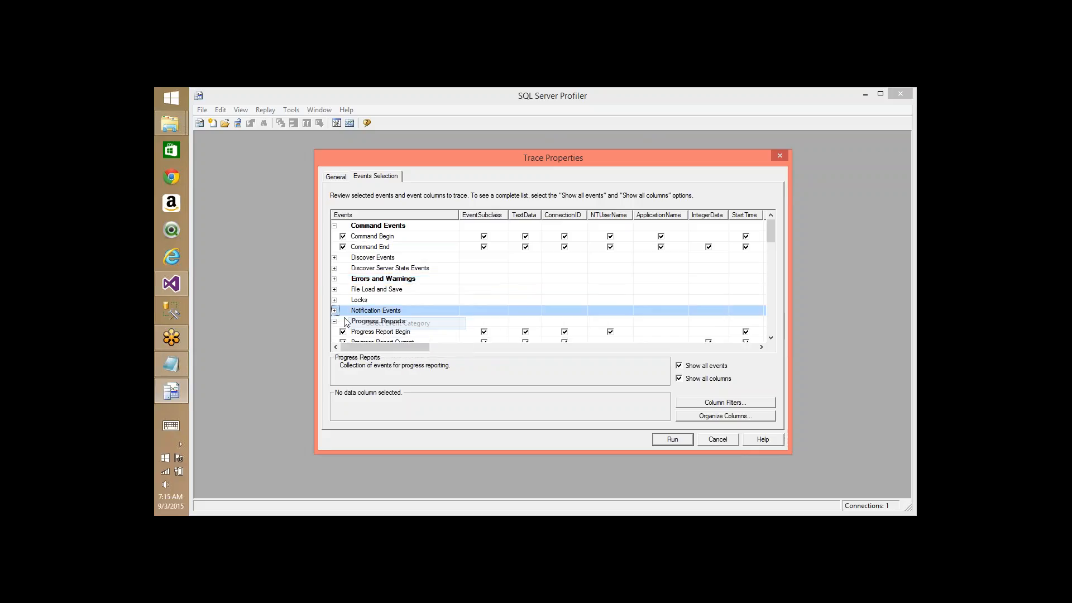
left_click(334, 322)
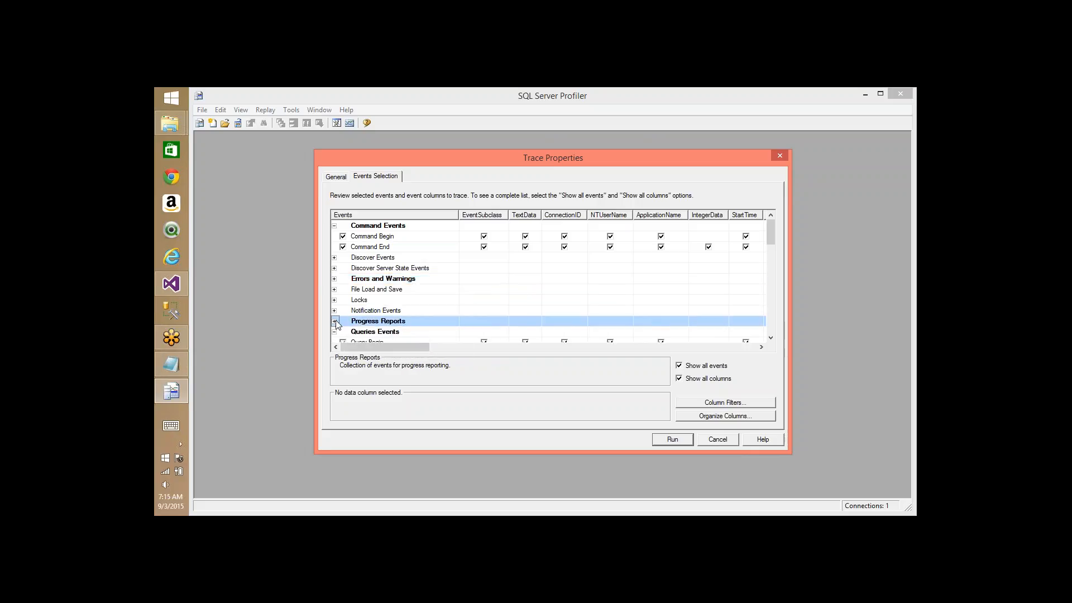
right_click(374, 331)
left_click(405, 335)
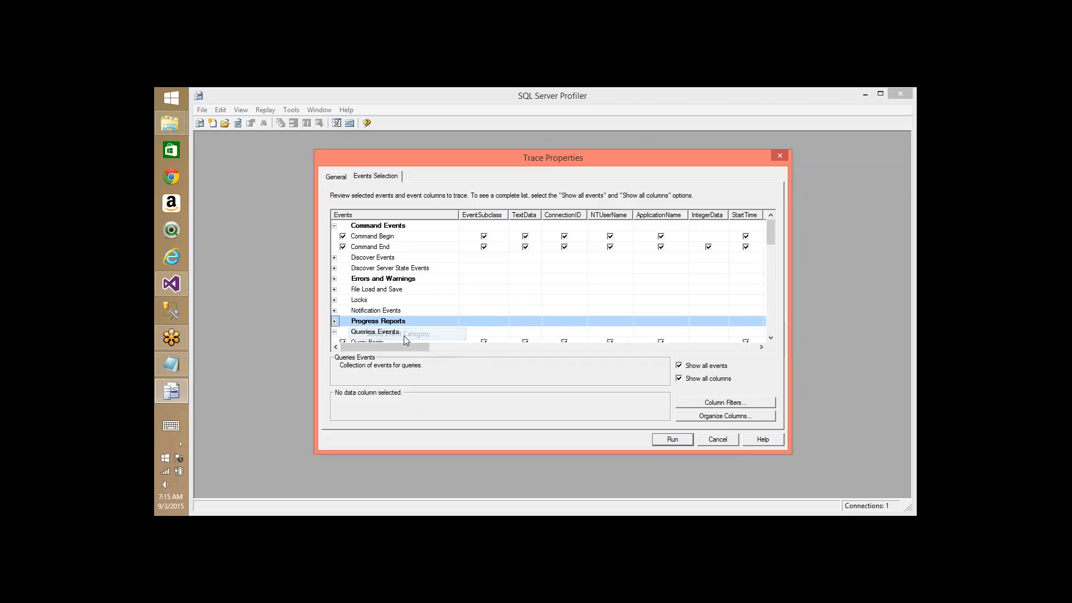
left_click(335, 331)
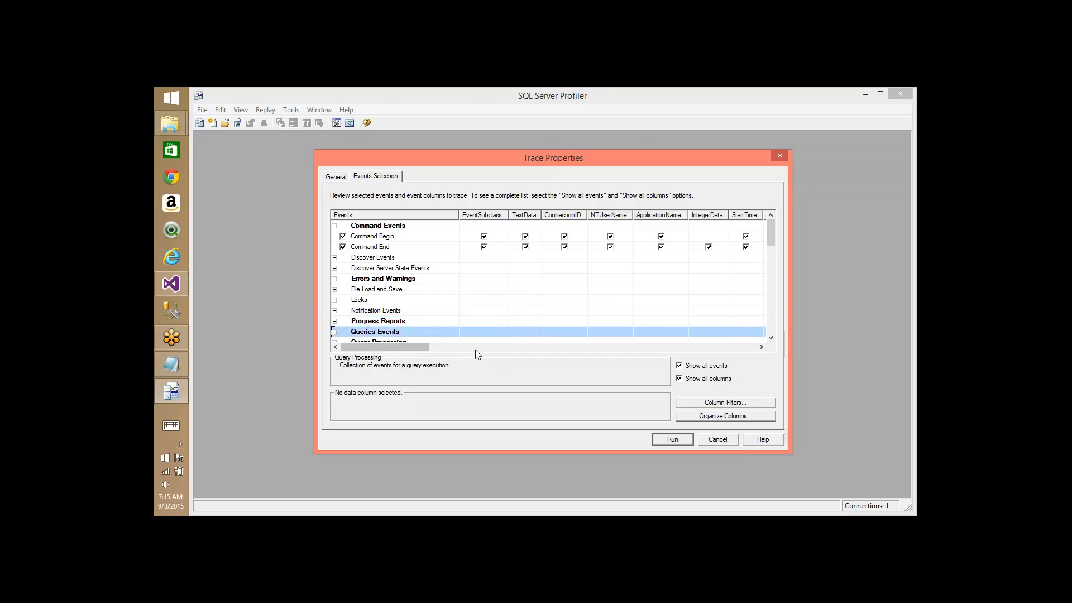
- Capture all Query Processing events, deselect Security Audit and Session Events, and run the trace
key("Down")
key("Down")
key("Down")
key("Down")
key("Down")
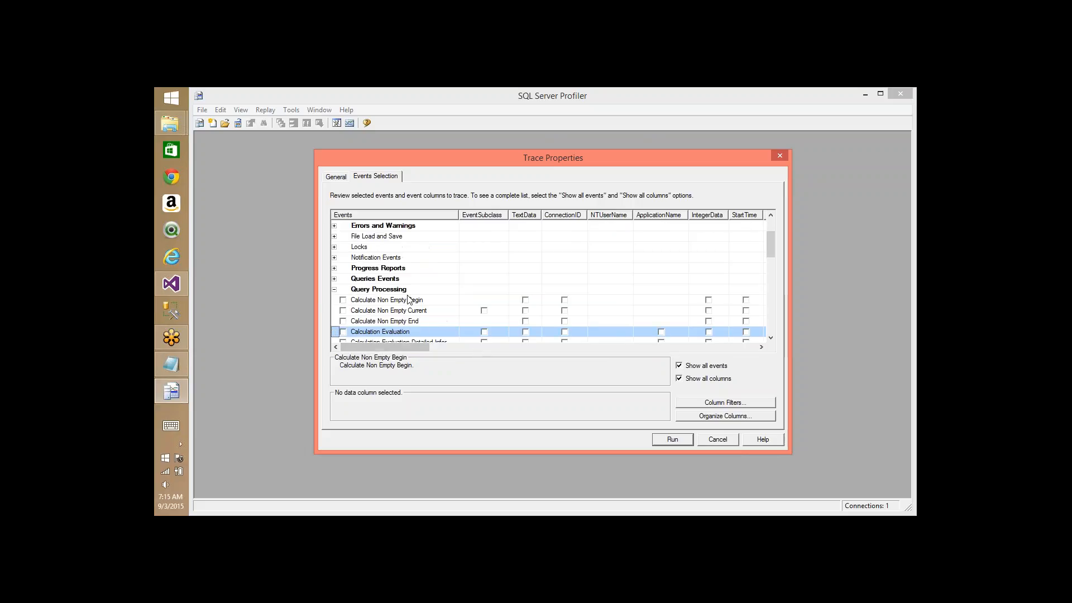
right_click(403, 291)
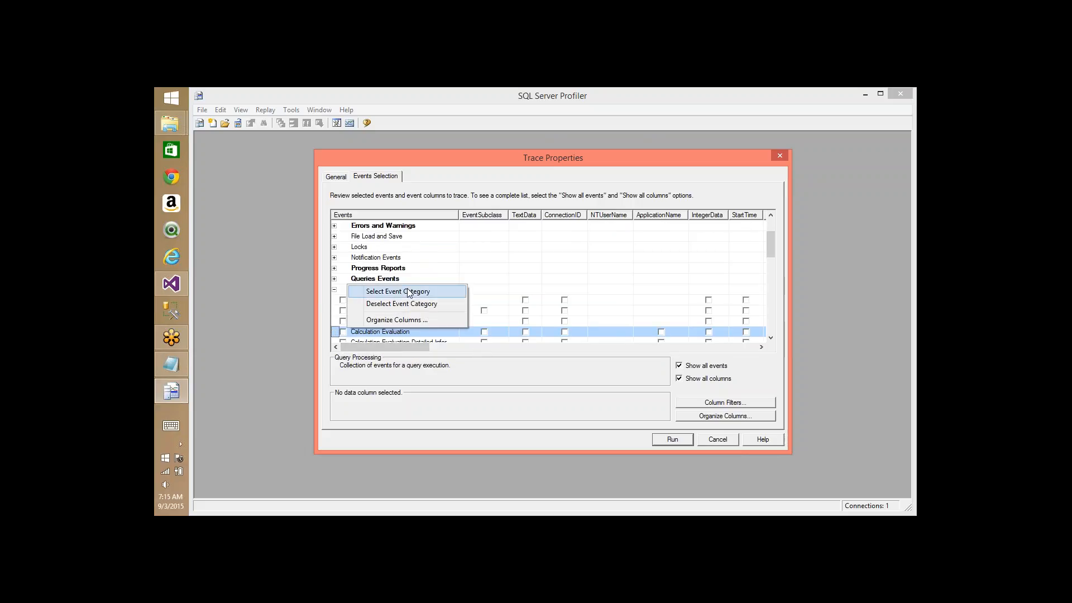
left_click(407, 291)
left_click(335, 289)
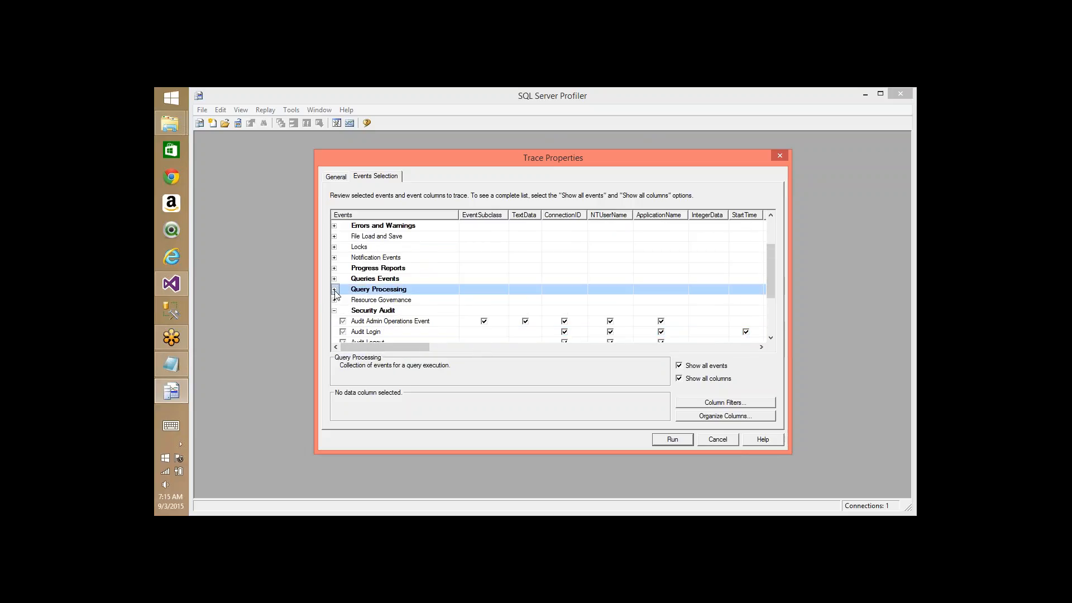
right_click(364, 314)
left_click(380, 327)
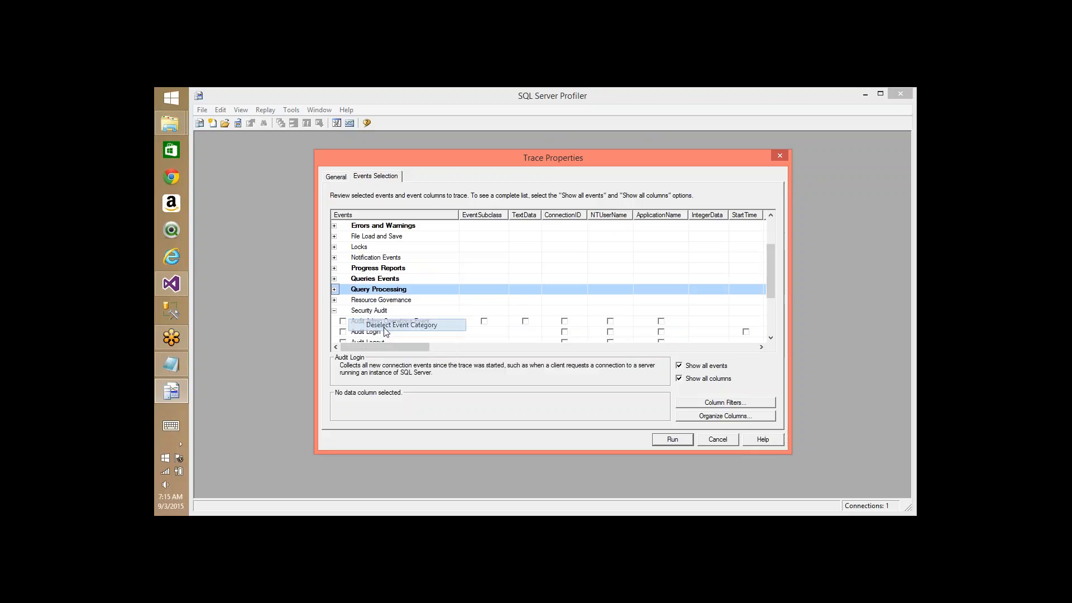
left_click(335, 311)
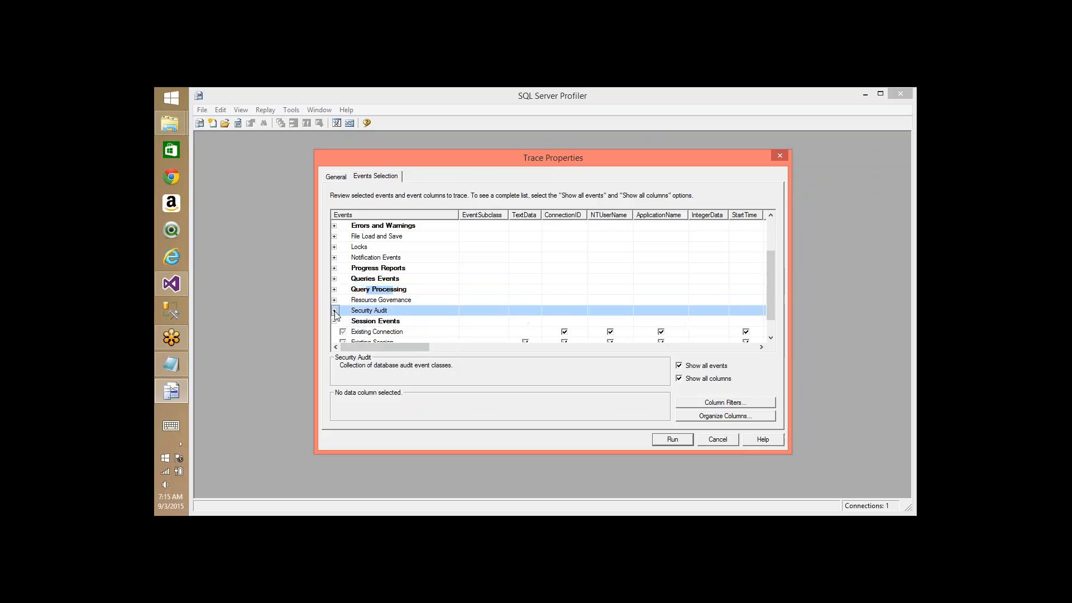
right_click(358, 331)
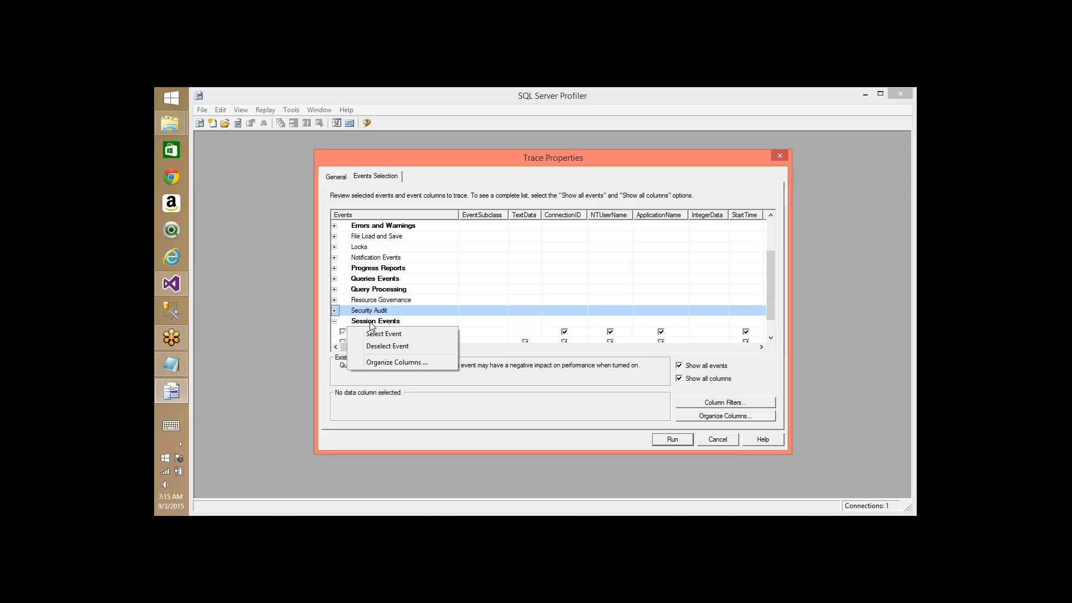
right_click(372, 322)
left_click(380, 336)
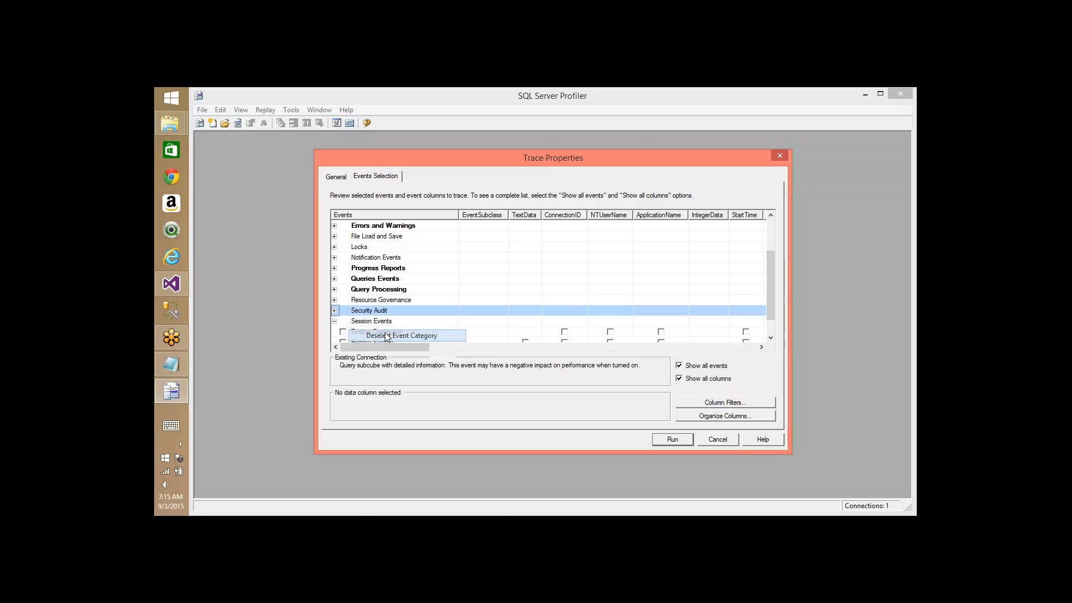
left_click(335, 321)
left_click(371, 323)
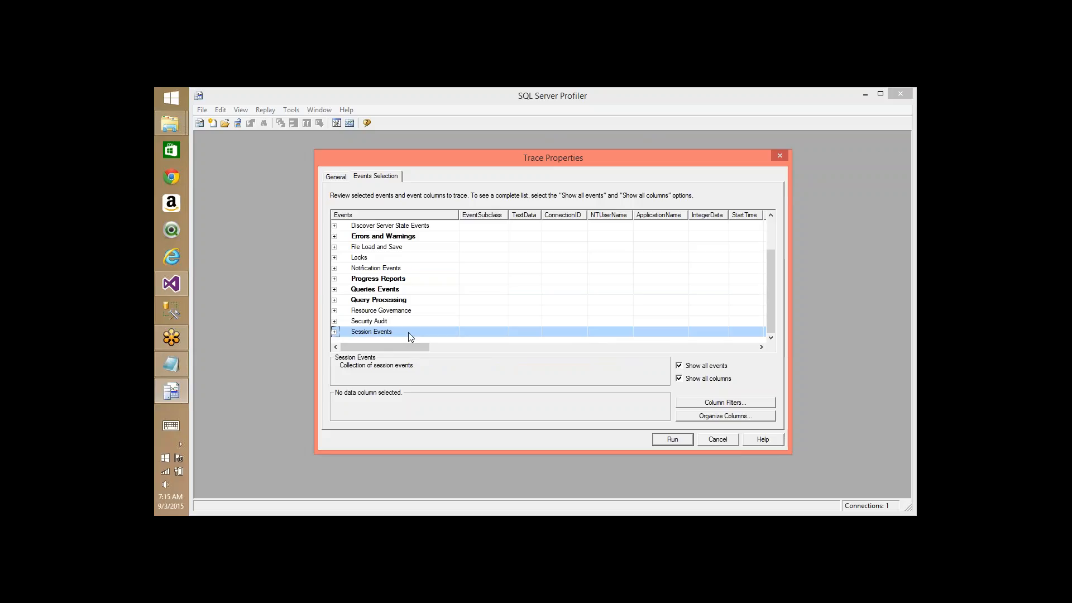
left_click(673, 440)
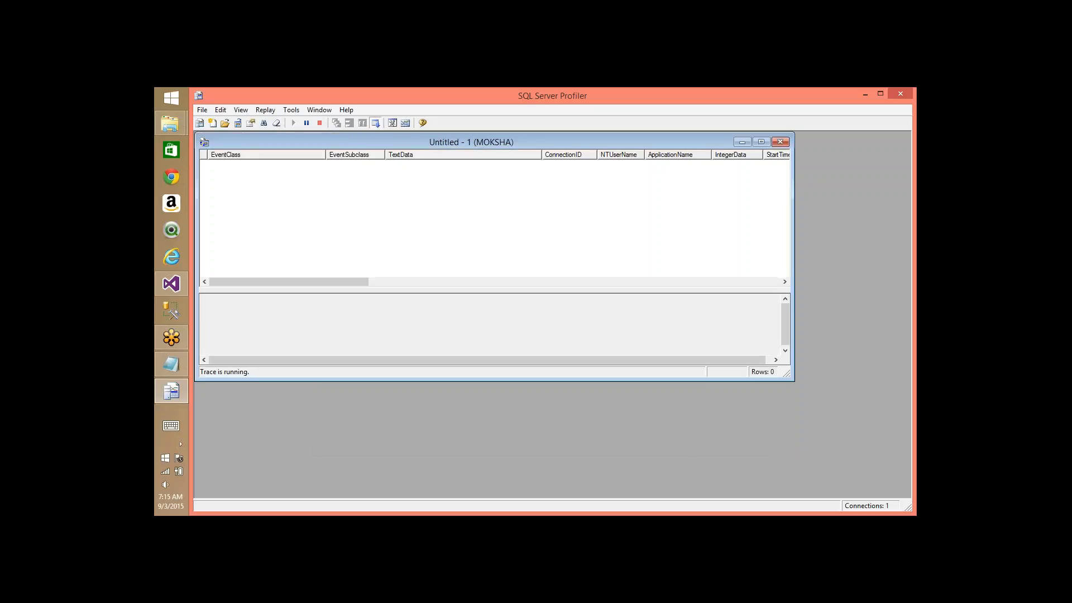
- Maximize the running trace window and open the Adventure Works DW cube Browser in Visual Studio
double_click(475, 142)
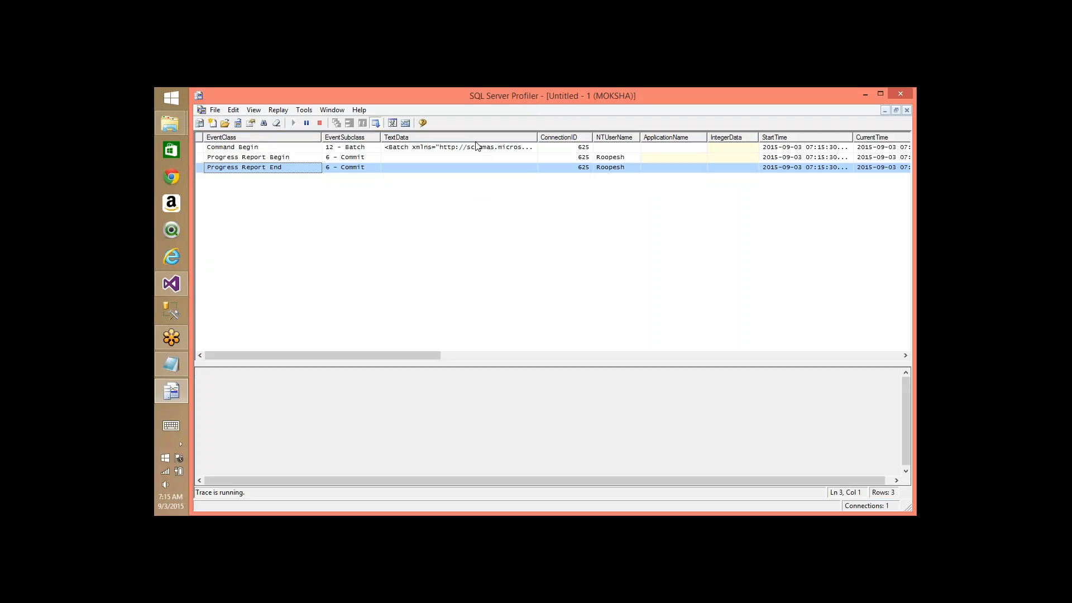
left_click(174, 285)
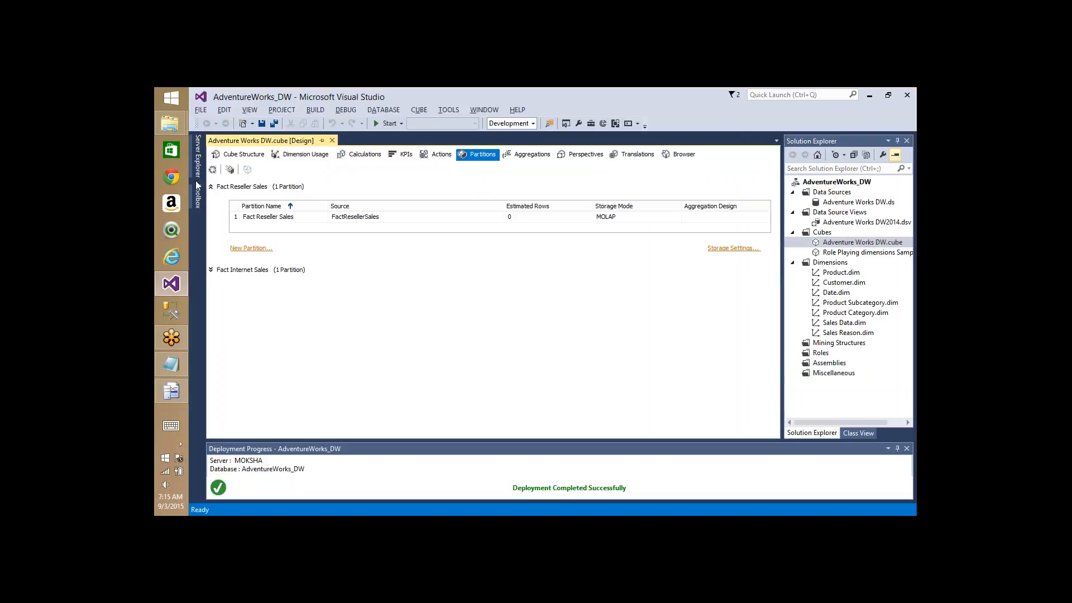
left_click(678, 155)
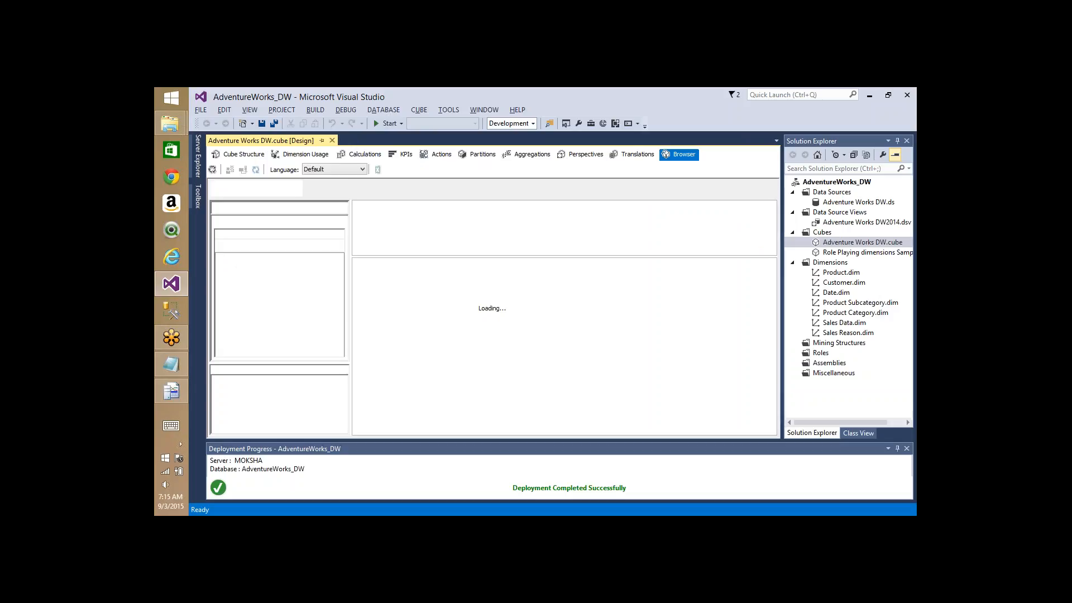
left_click(171, 391)
key("alt+Tab")
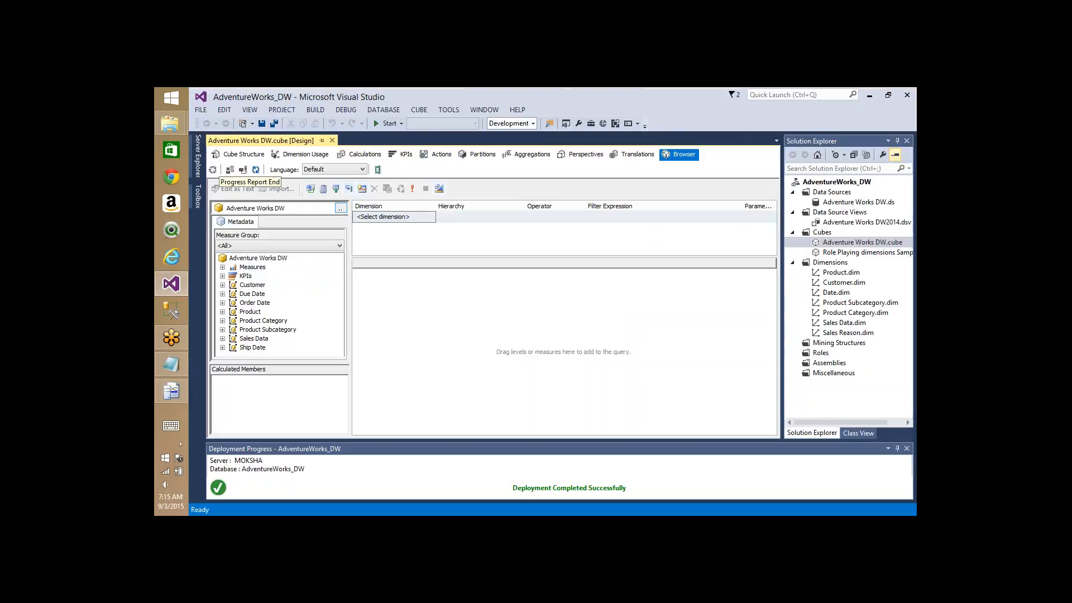
- Run Process Full on the cube and view the final processing events in the trace
left_click(217, 175)
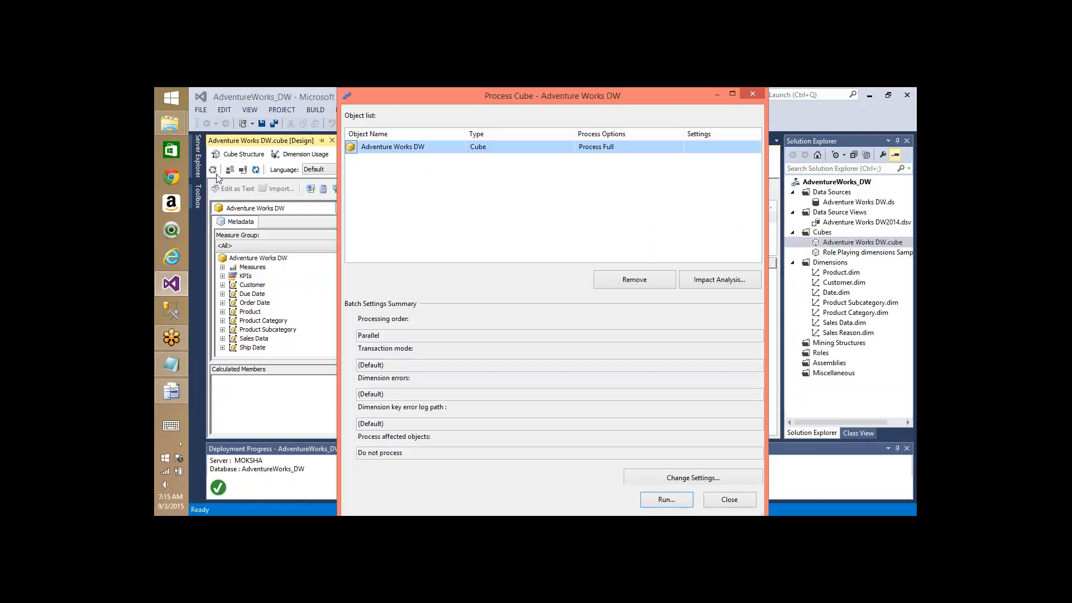
key("Return")
key("alt+Tab")
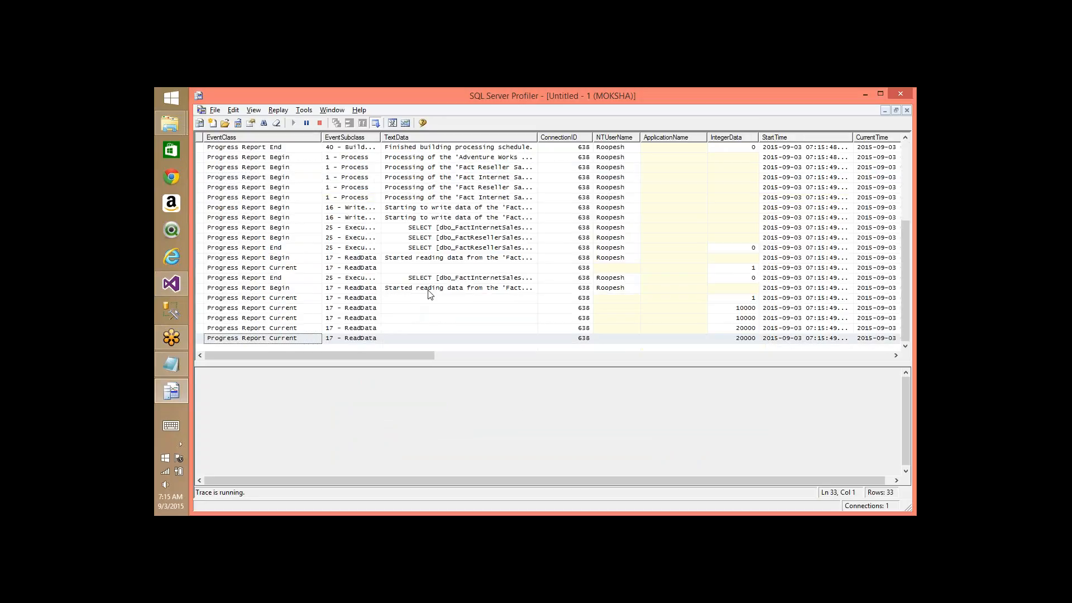
left_click(420, 197)
key("ctrl+End")
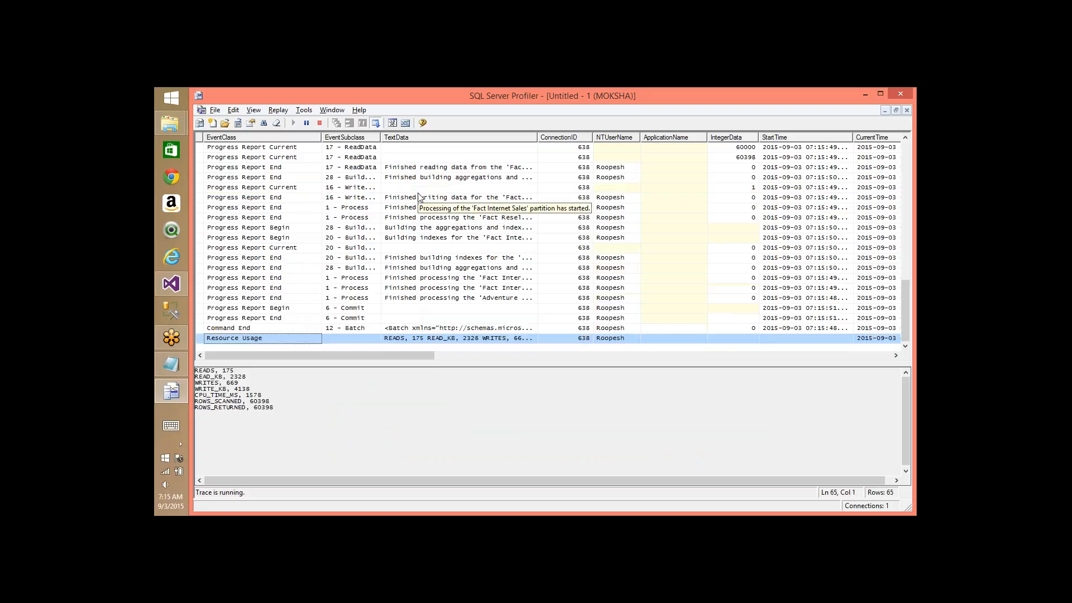
key("Up")
key("Up")
key("Up")
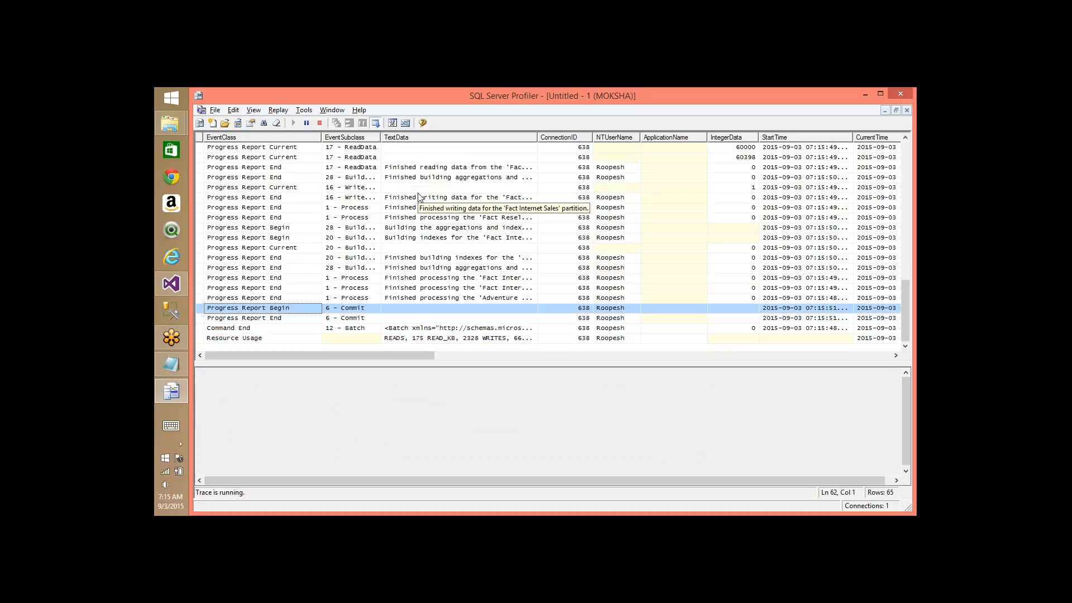
key("Up")
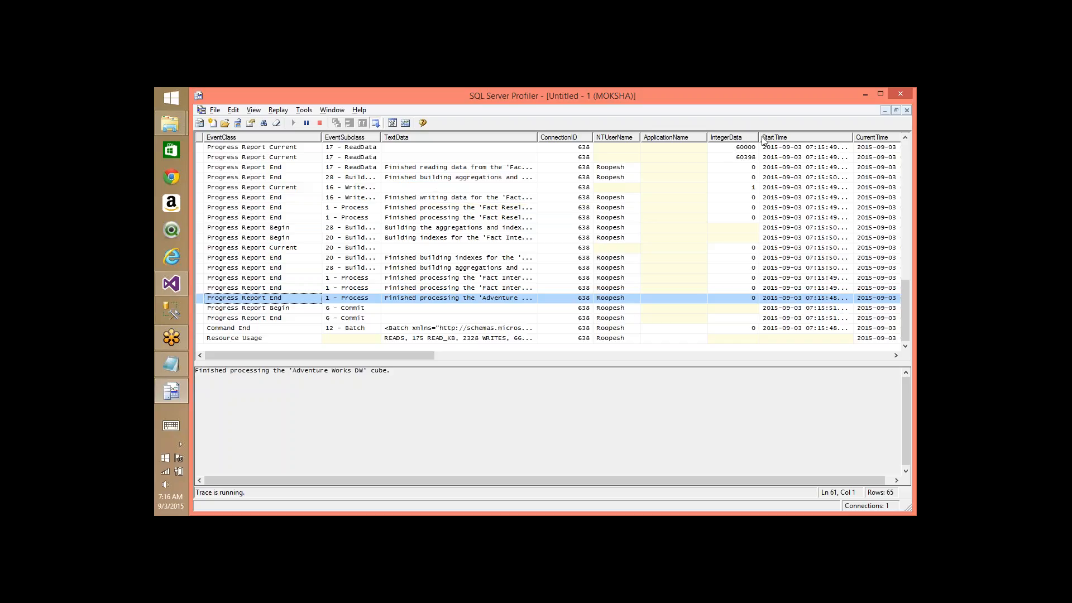
- Step through the ReadData rows-read counts, from 60398 back to 10000
left_click(746, 148)
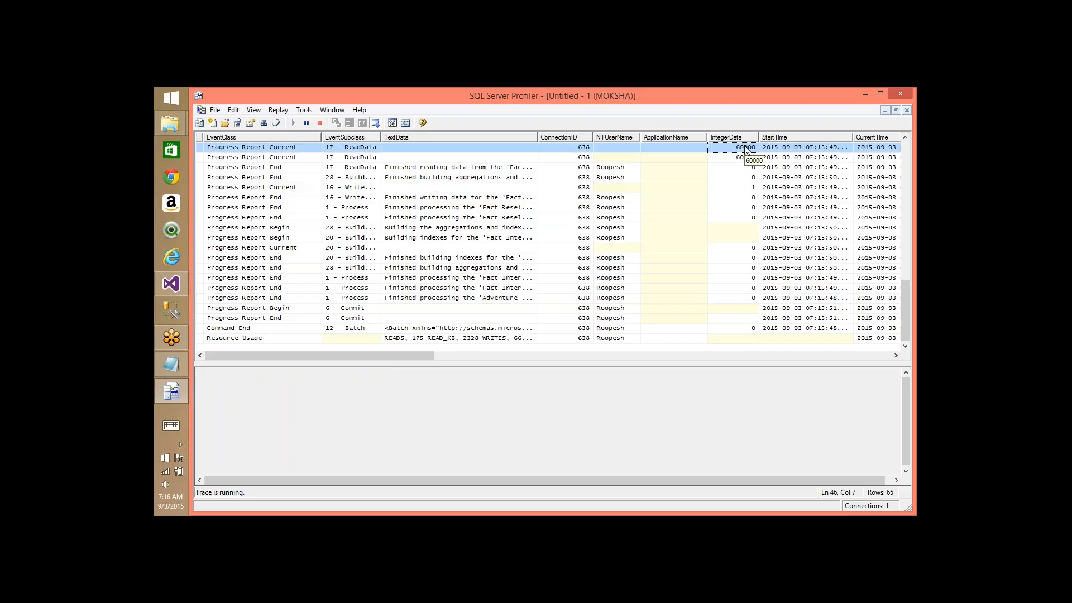
key("Up")
key("Up")
key("Up")
key("Up")
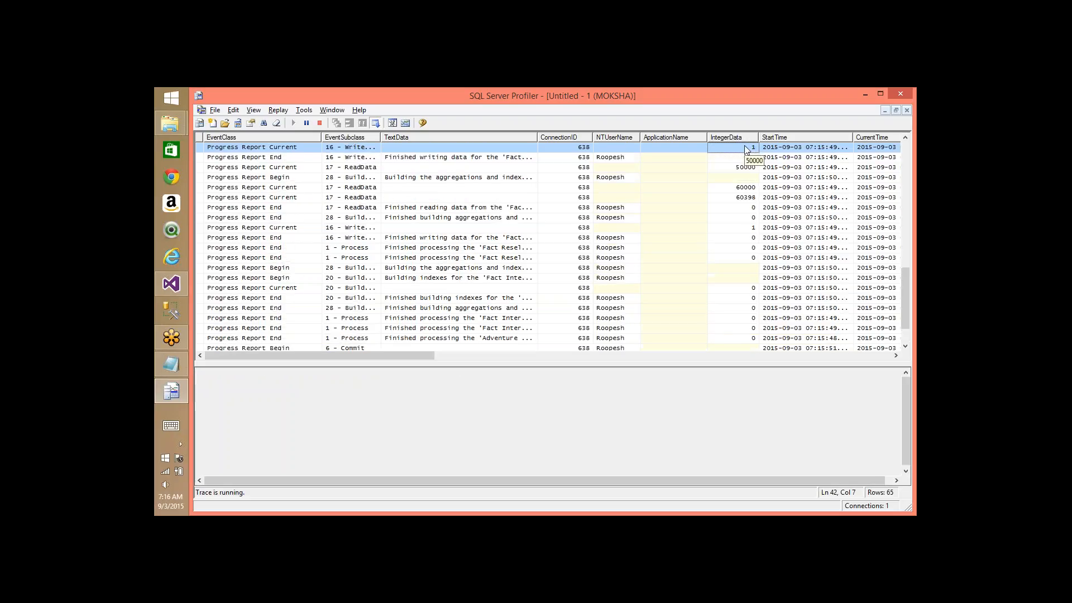
left_click(744, 199)
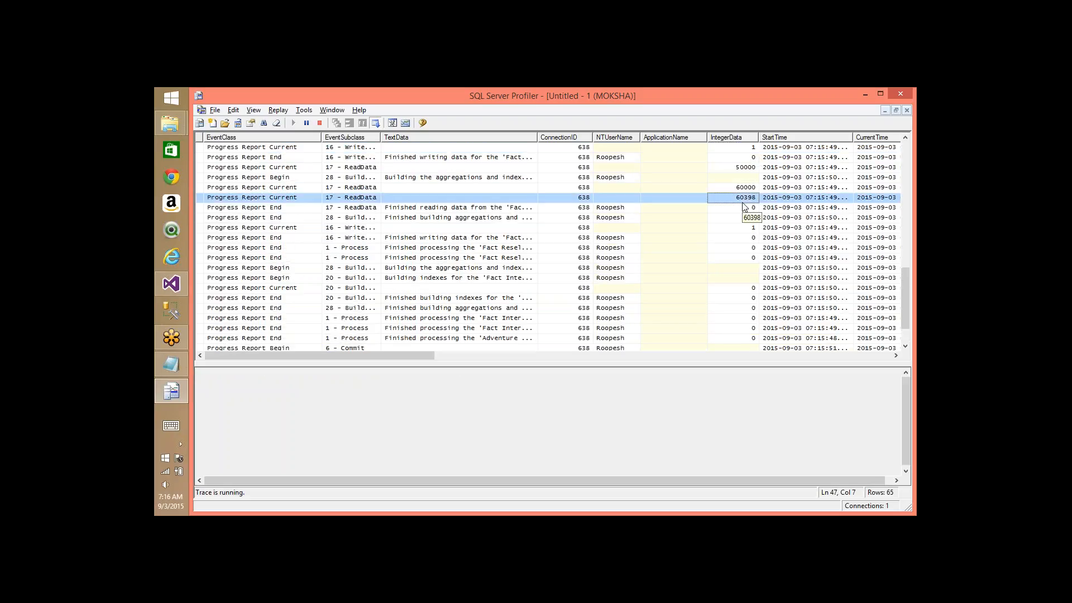
key("Up")
key("Up")
key("Up")
key("Up")
key("Up")
key("Up")
key("Up")
key("Up")
key("Up")
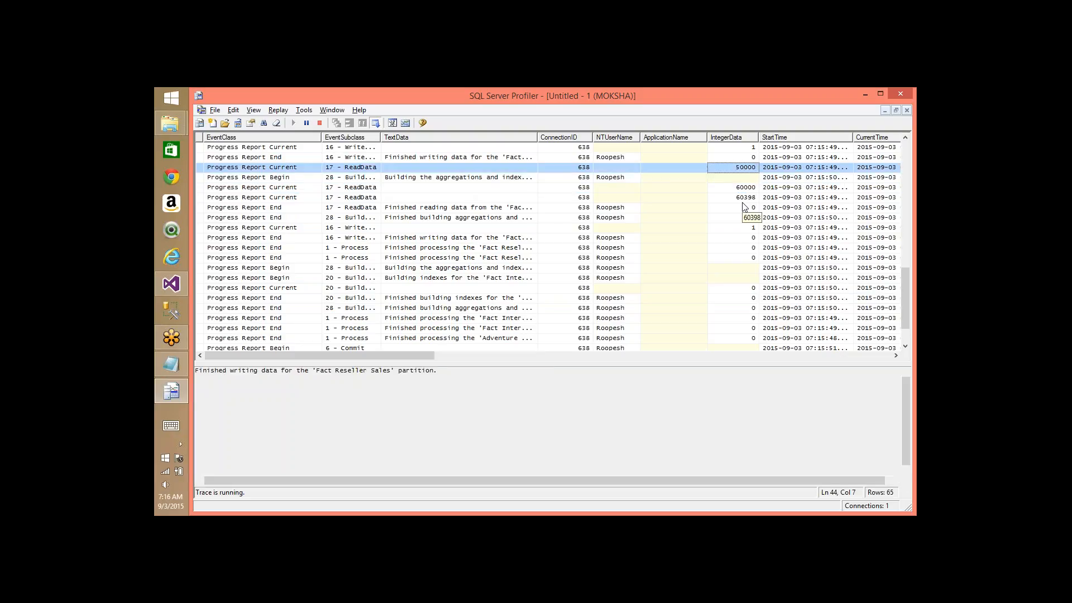
key("Up")
key("Up")
key("Up")
key("Up")
key("Up")
key("Up")
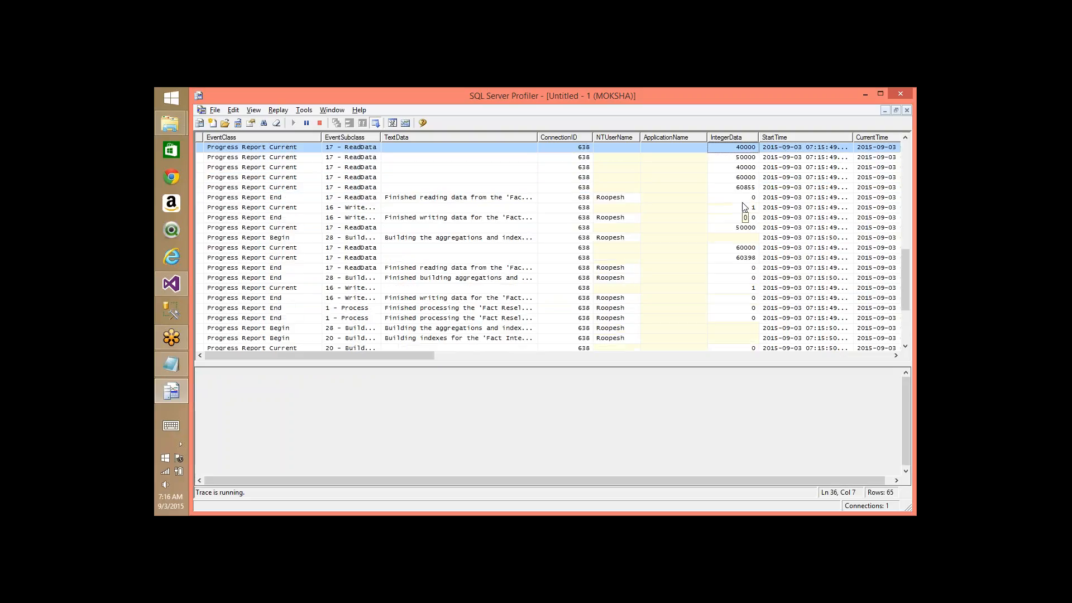
key("Up")
key("Up")
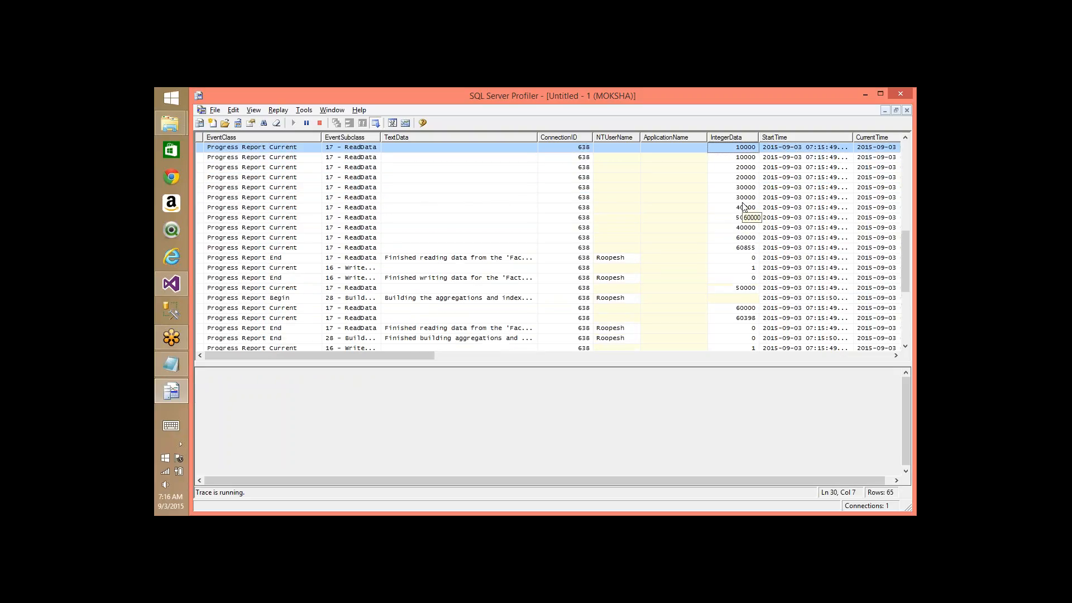
key("Up")
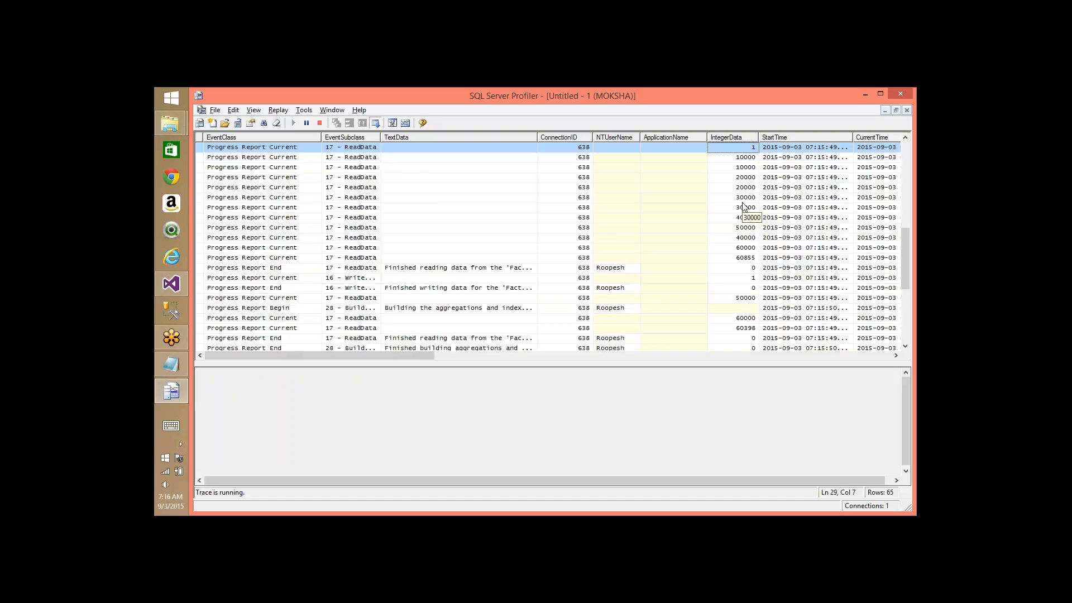
- Scroll the trace grid right and widen the SPID and ObjectName columns to show full values
left_click(565, 355)
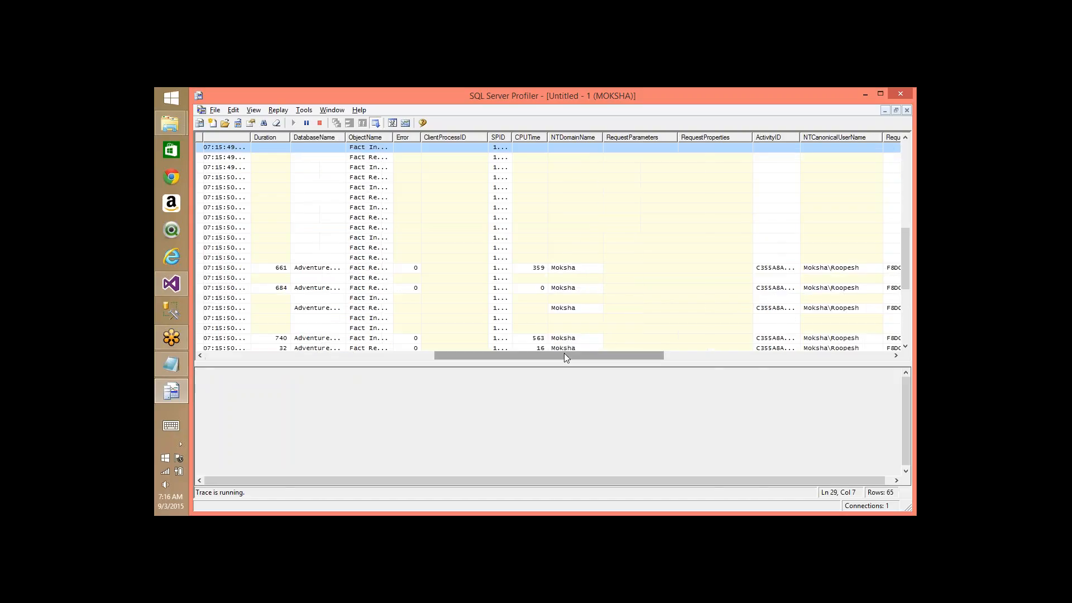
left_click_drag(564, 353, 568, 356)
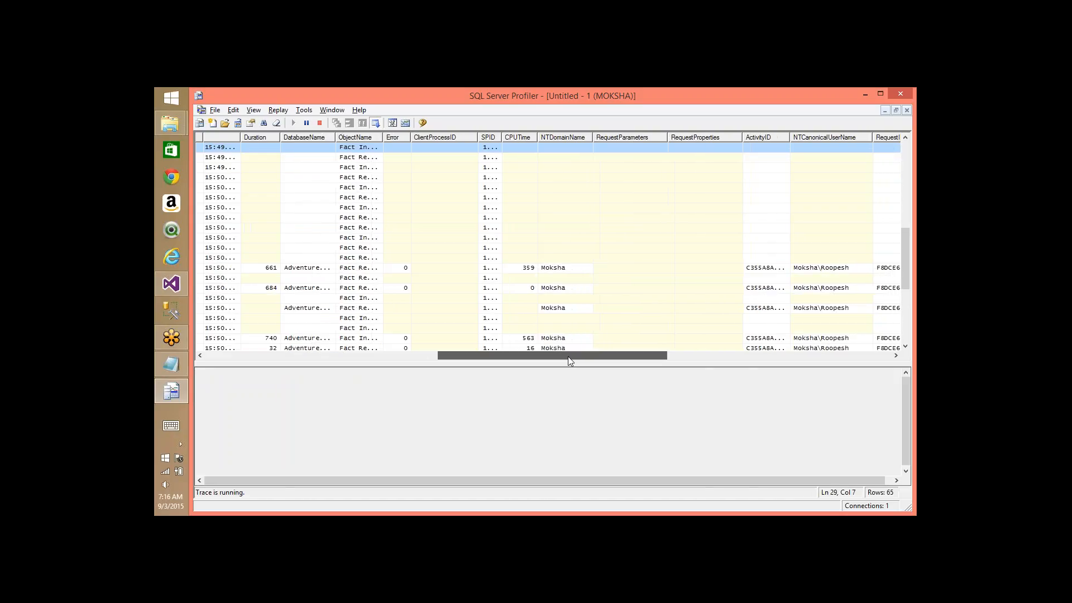
double_click(501, 141)
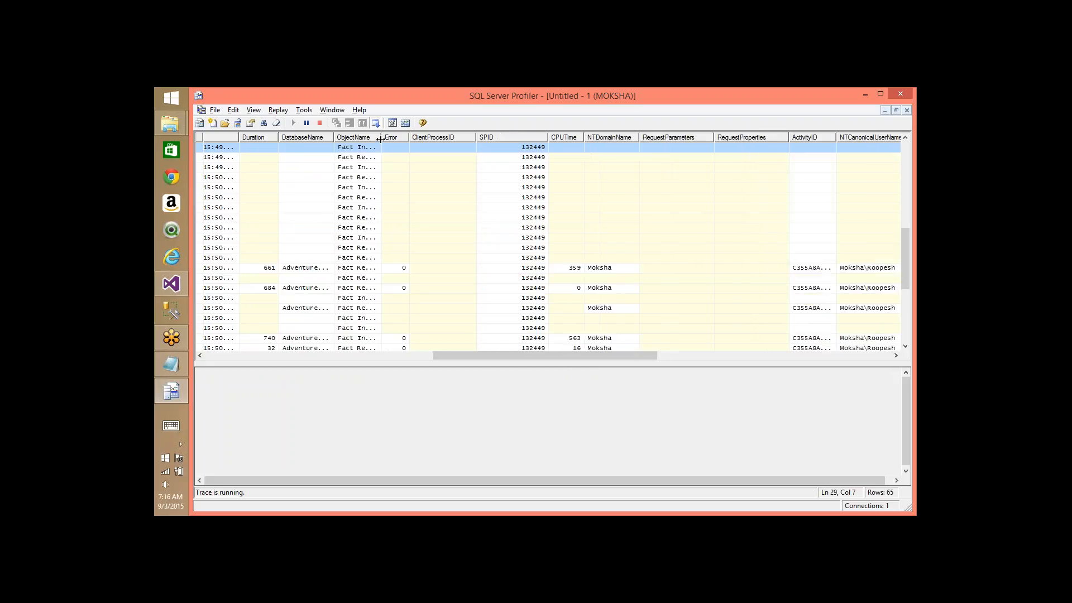
left_click_drag(381, 139, 486, 167)
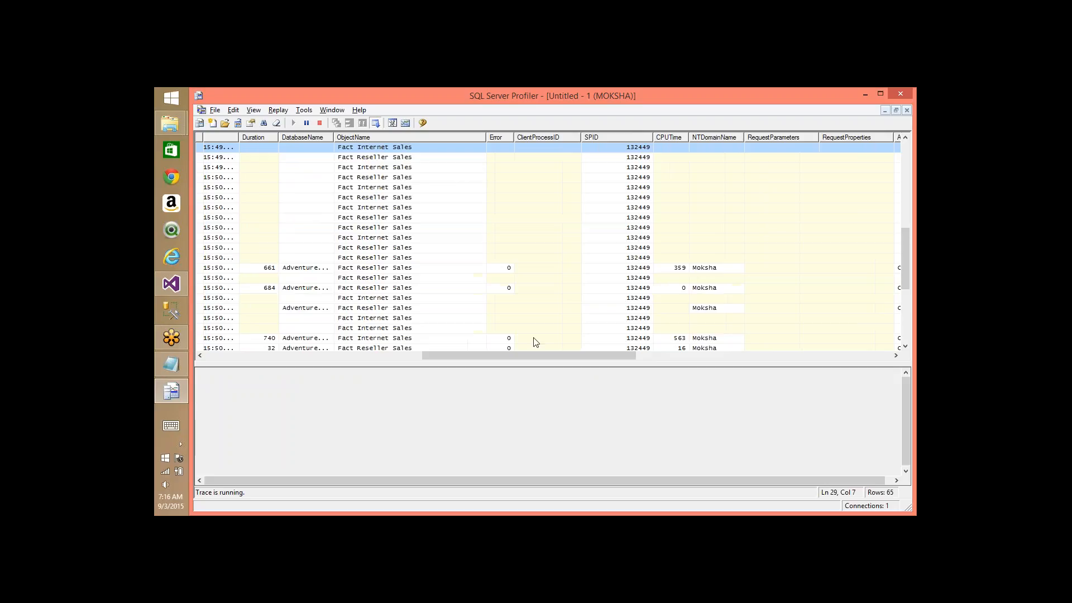
left_click(732, 358)
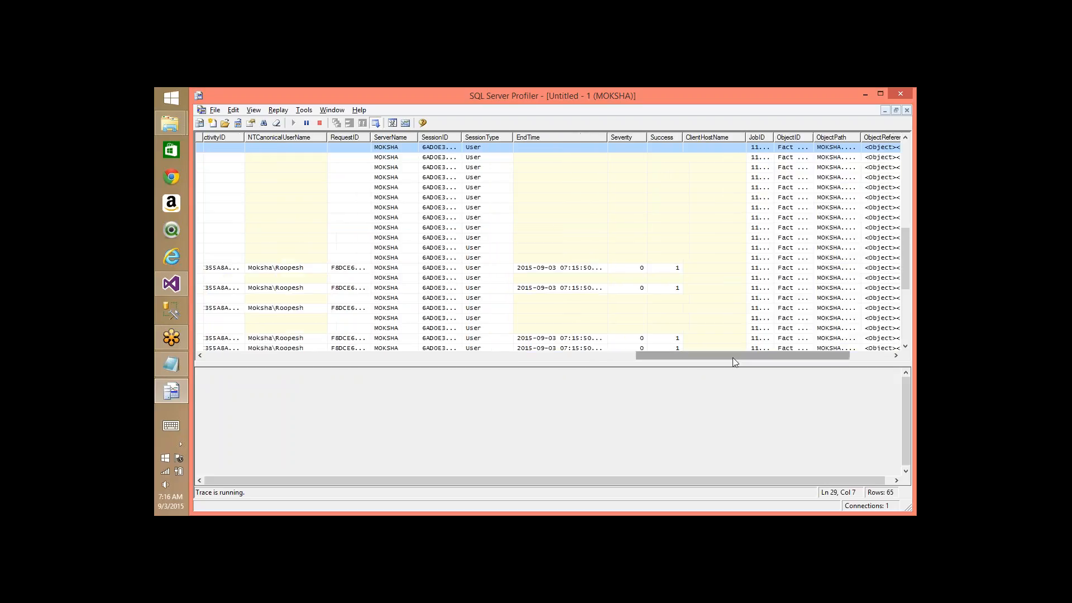
left_click_drag(733, 352, 296, 385)
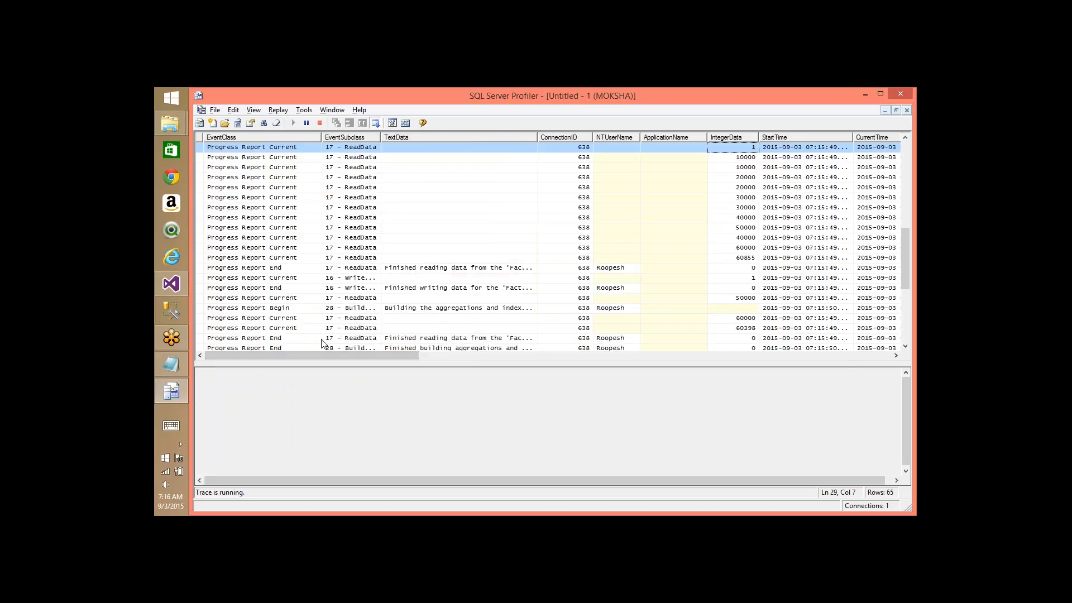
- Search the trace for 'command' to reach Command End, then select its entire Batch XML
left_click(342, 346)
key("ctrl+f")
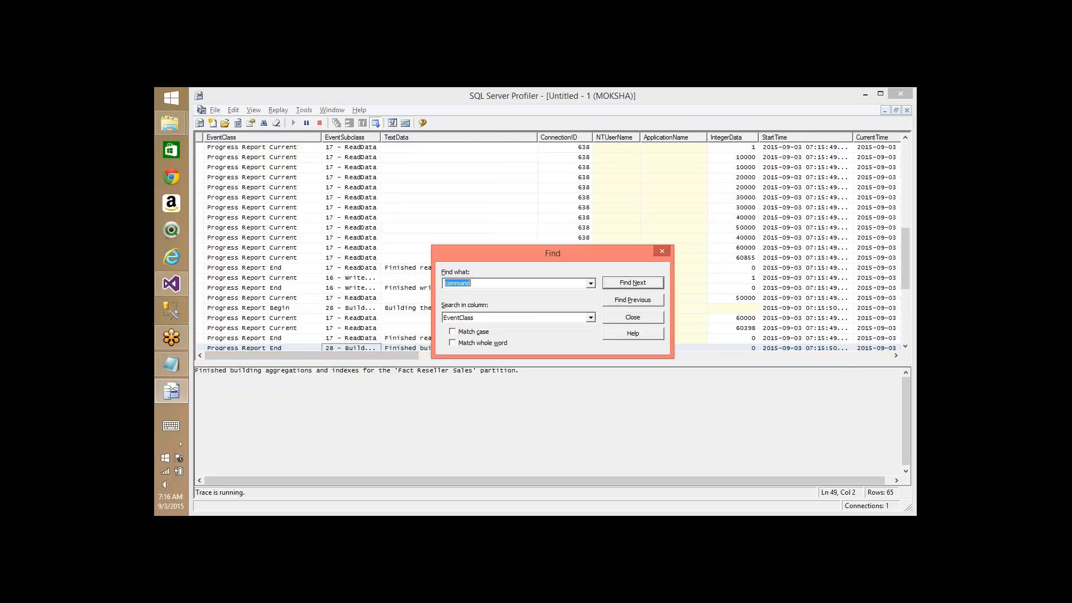
type("command")
key("Return")
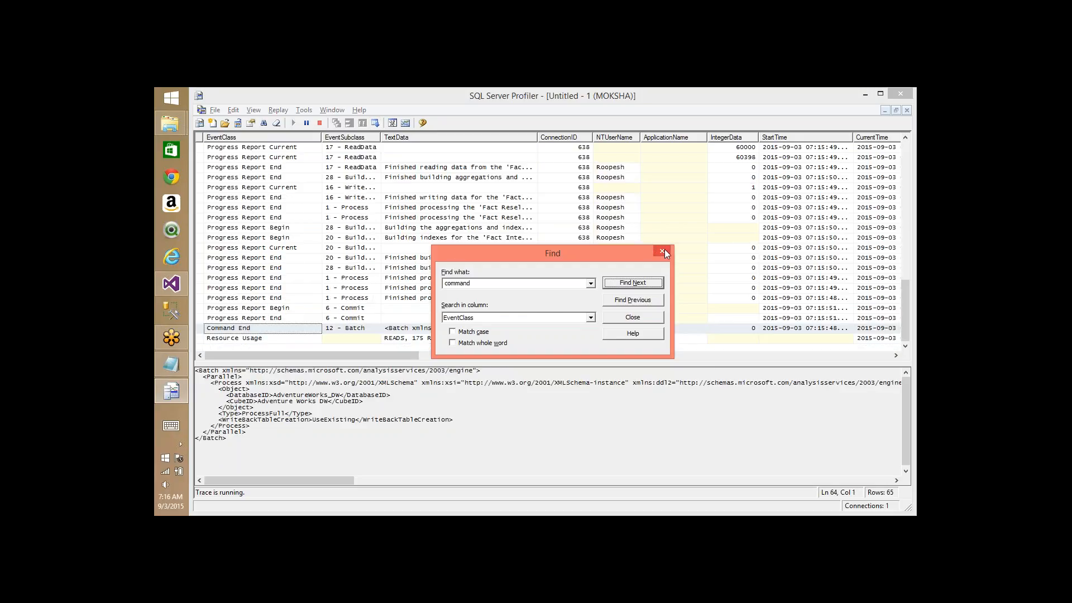
left_click(663, 252)
left_click(305, 387)
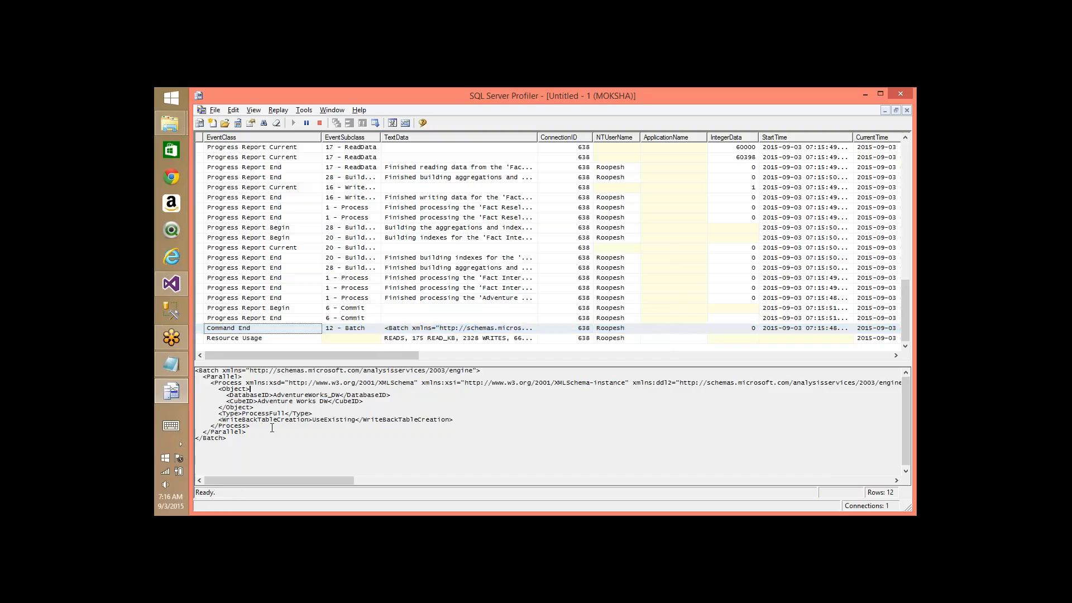
key("ctrl+a")
mouse_move(171, 338)
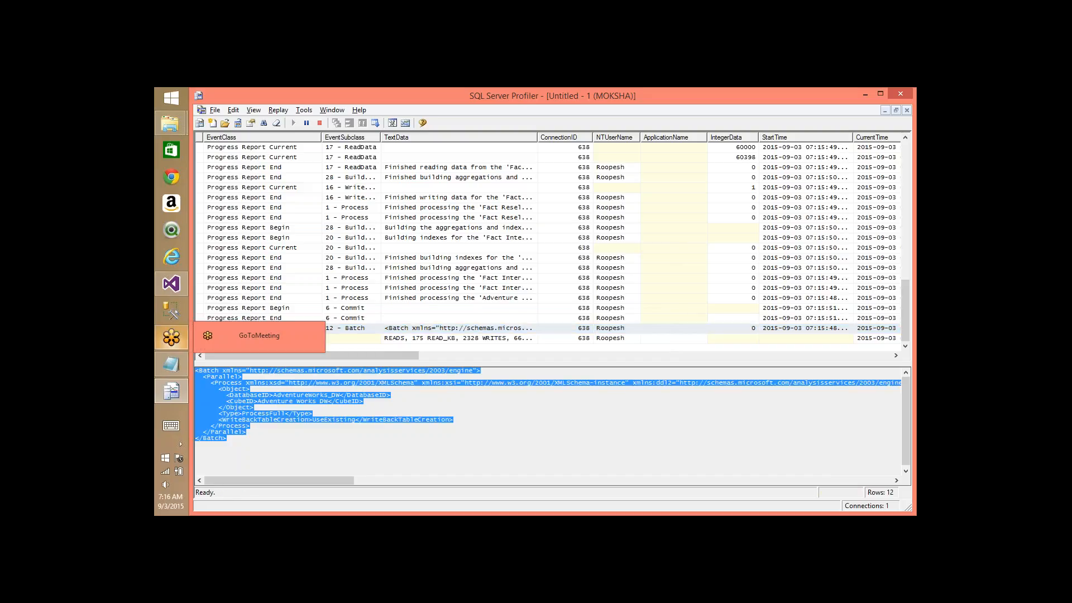
- Clear the Profiler trace window, then close Visual Studio's Process Progress and Process Cube windows
key("alt+Tab")
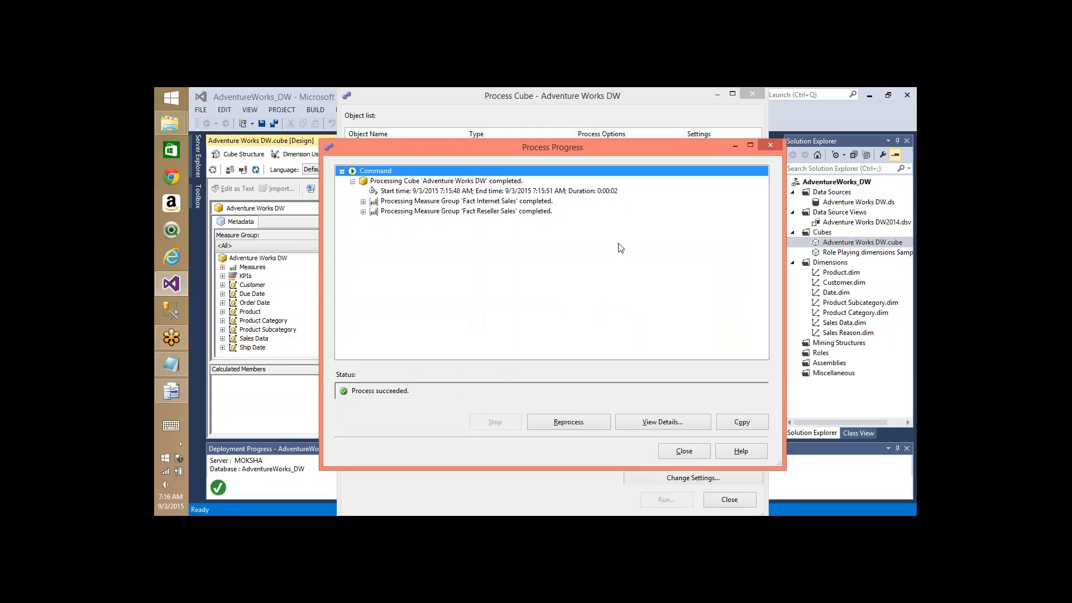
key("alt+Tab")
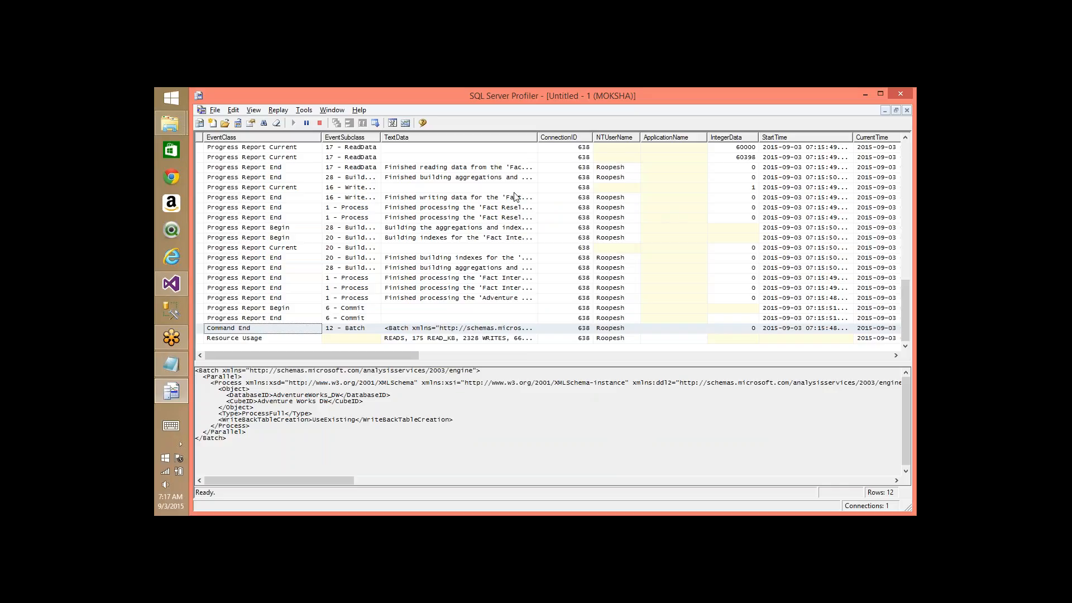
left_click(277, 124)
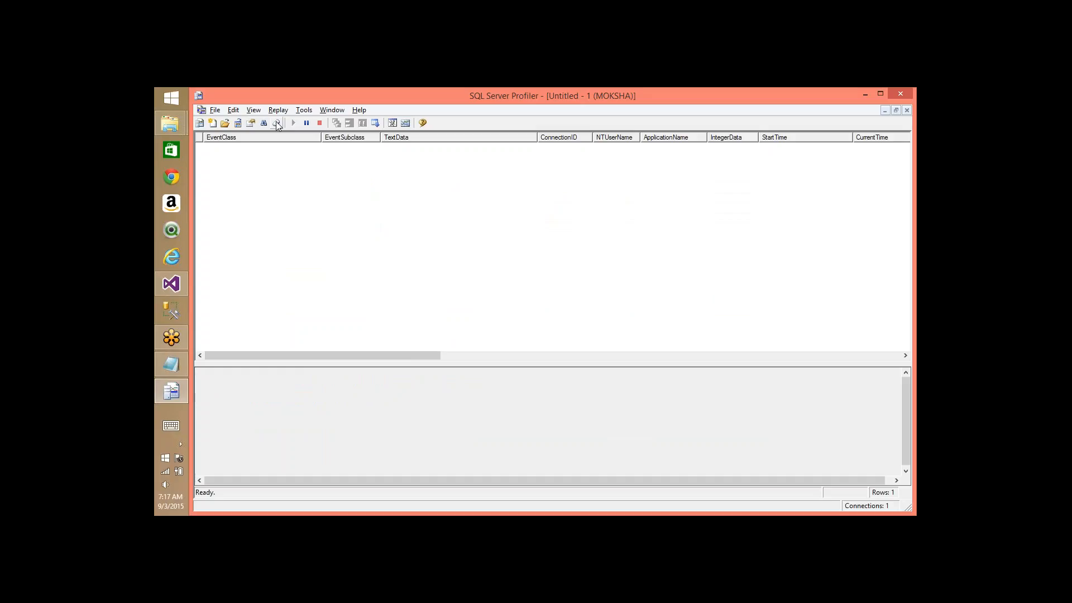
key("alt+Tab")
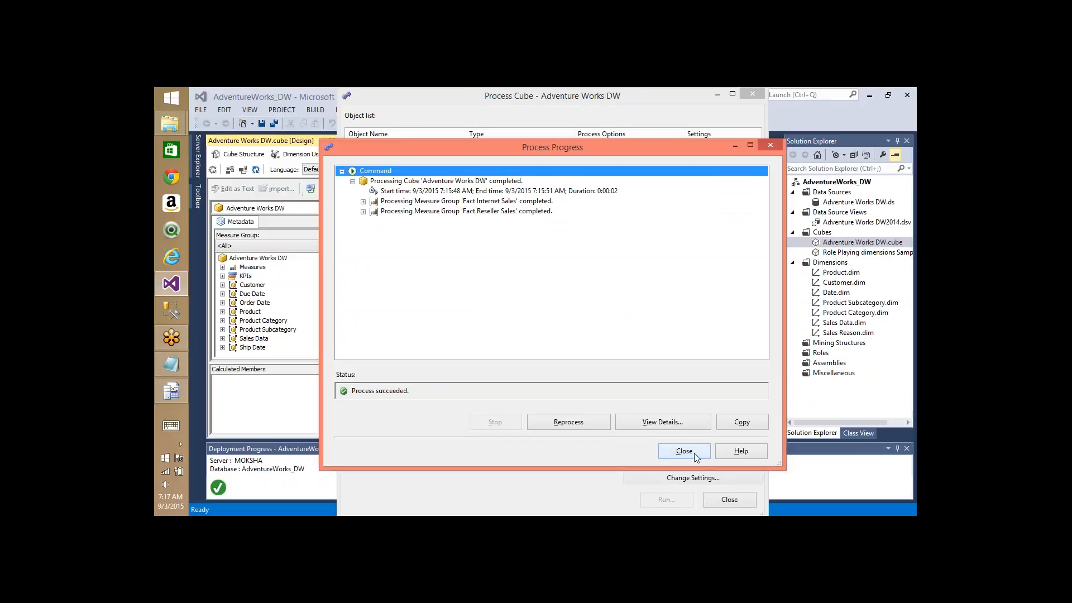
left_click(695, 453)
left_click(724, 498)
key("alt+Tab")
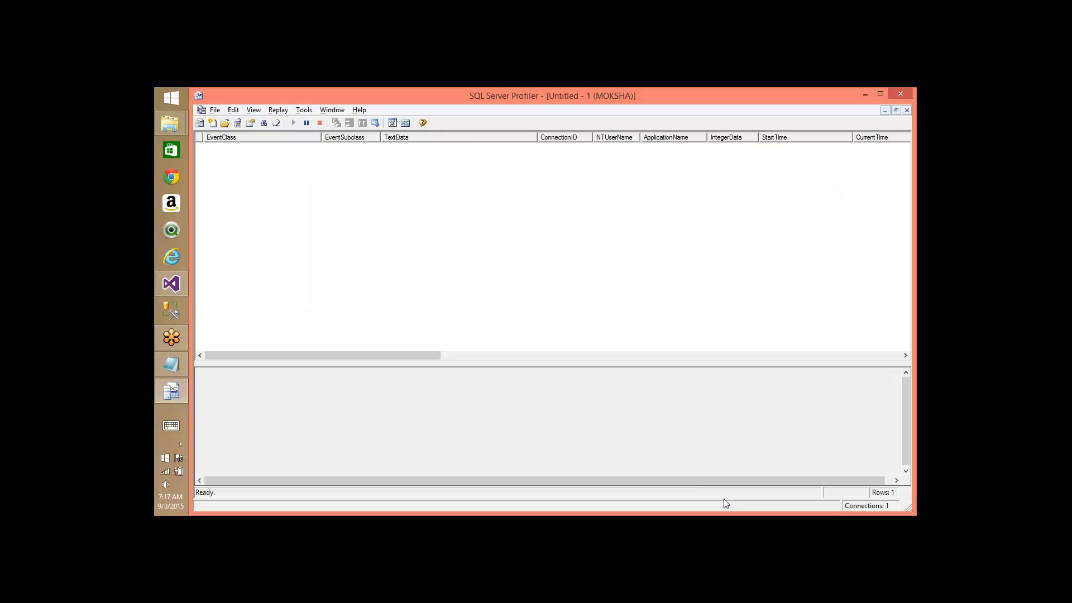
- Go from the Log folder back to OLAP, open Config, then return to the Visual Studio cube designer
key("alt+Tab")
key("alt+Tab")
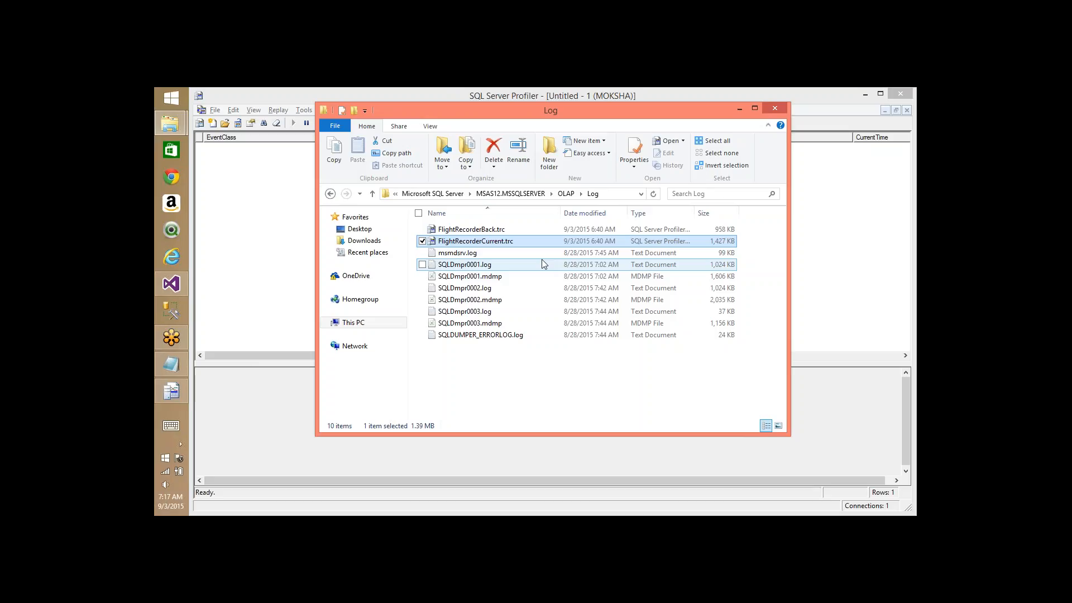
key("BackSpace")
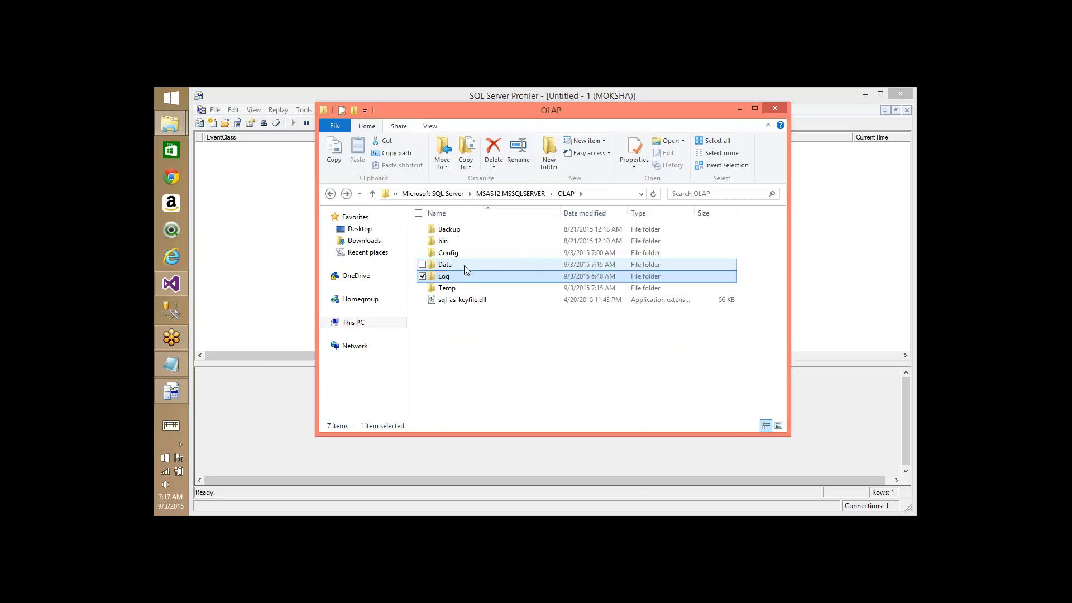
double_click(455, 249)
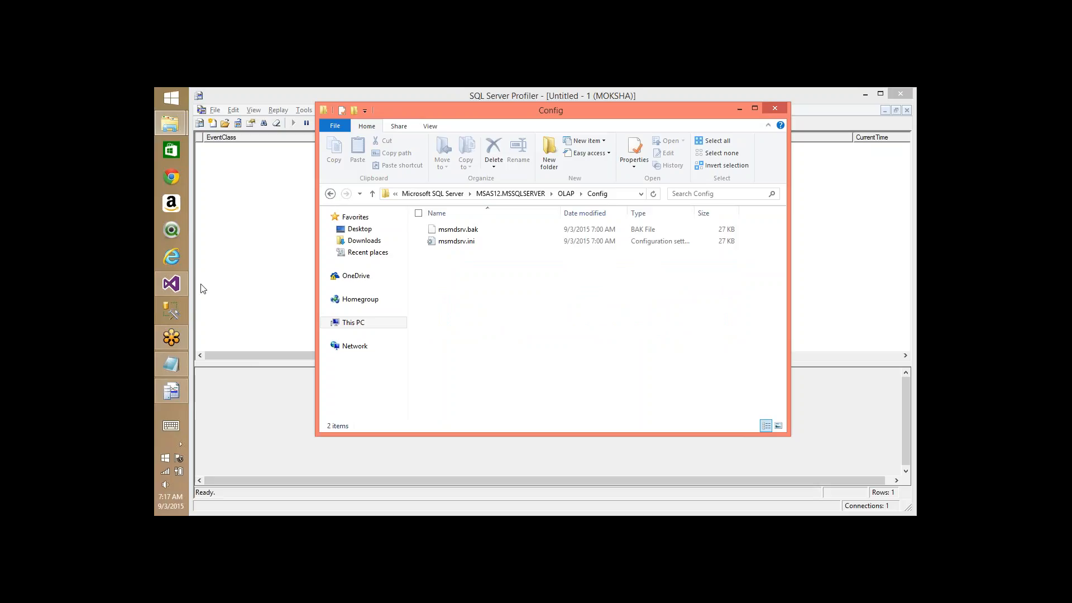
left_click(173, 292)
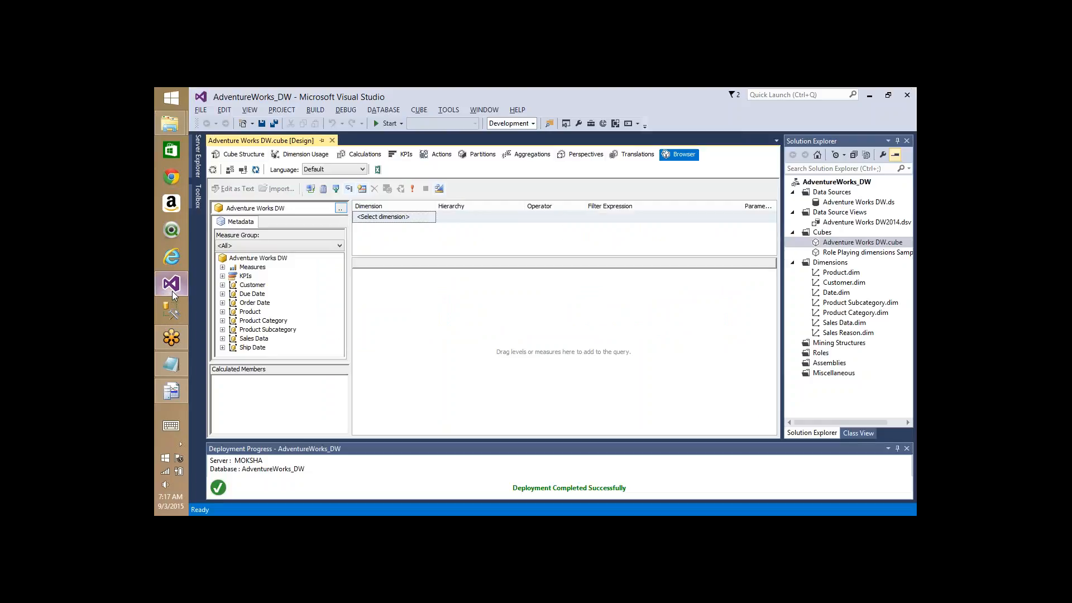
- Open the Cube Structure, then Partitions view, and select the Fact Reseller Sales partition name
left_click(234, 156)
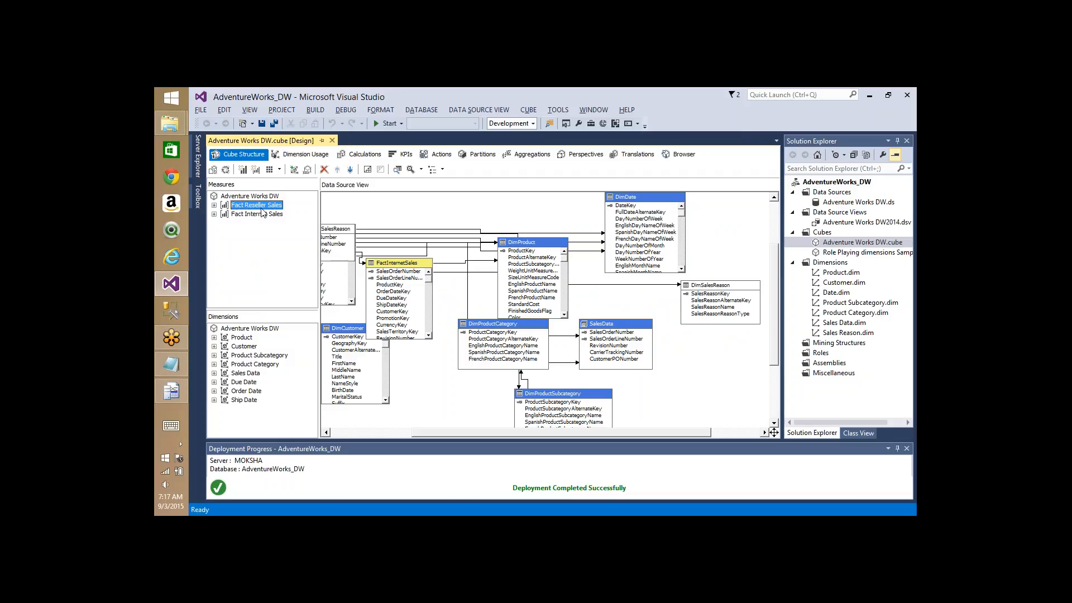
left_click(491, 156)
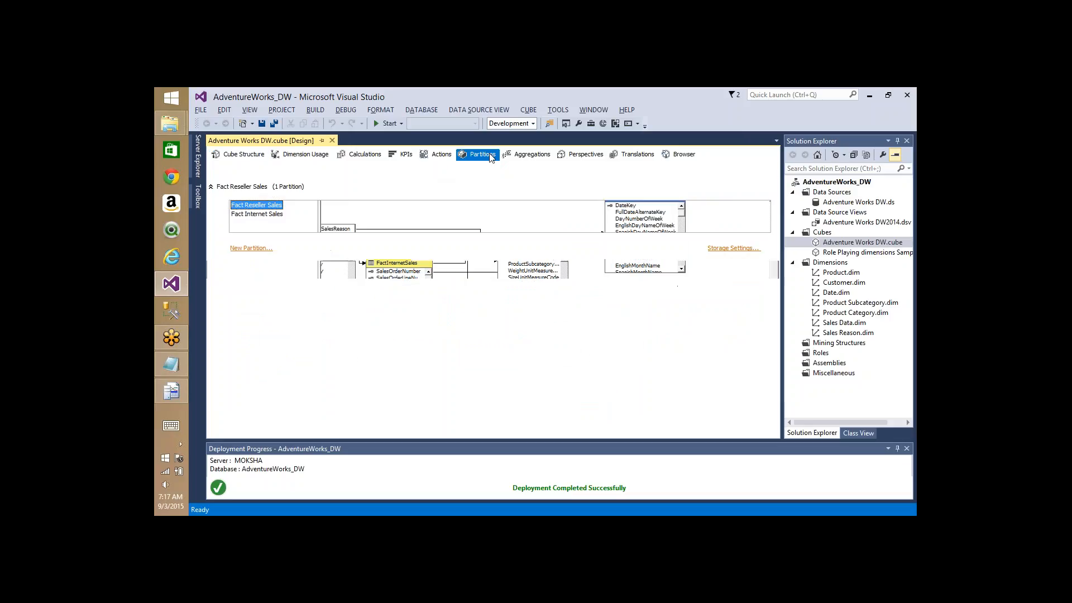
left_click(271, 216)
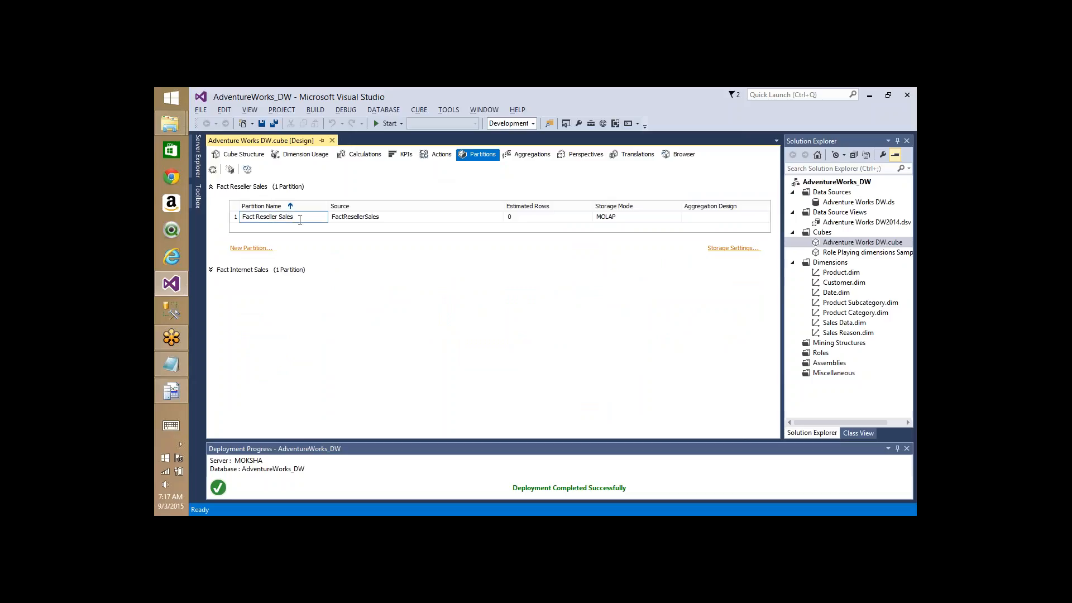
left_click_drag(300, 220, 212, 226)
key("alt+Tab")
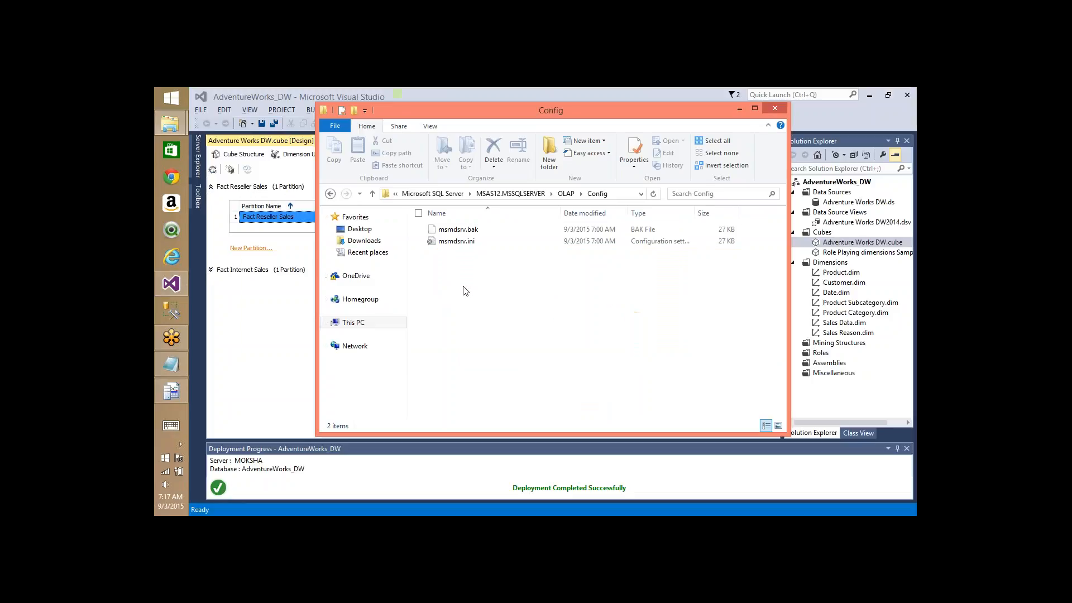
- Go back to Adventure Works DW.62.cub and open Fact Reseller Sales.38.det, then Fact Reseller Sales.35.prt
key("alt+Tab")
key("alt+Tab")
key("alt+Tab")
key("alt+Tab")
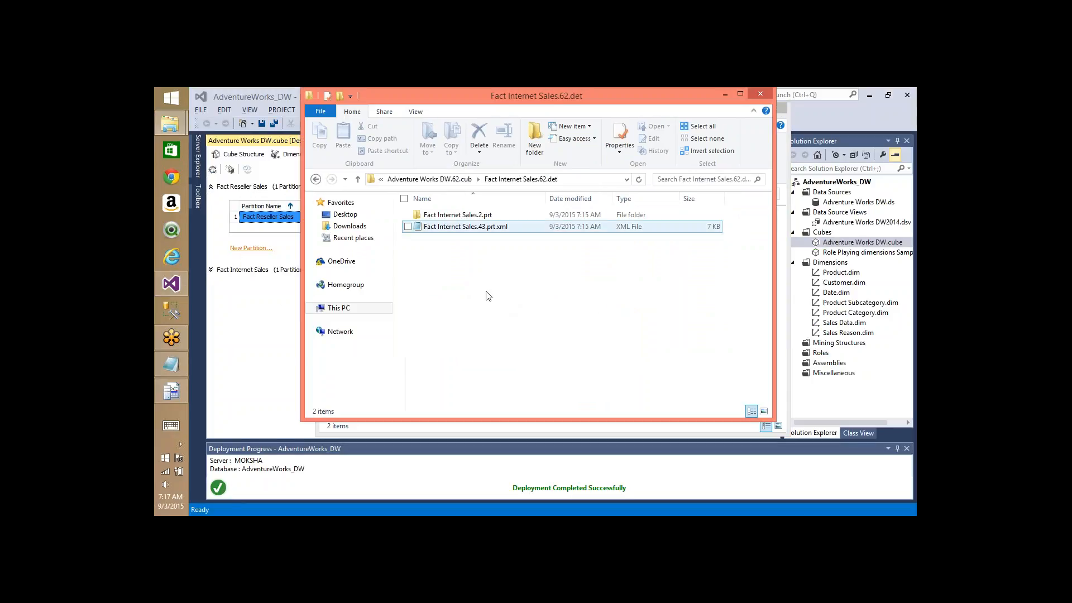
key("BackSpace")
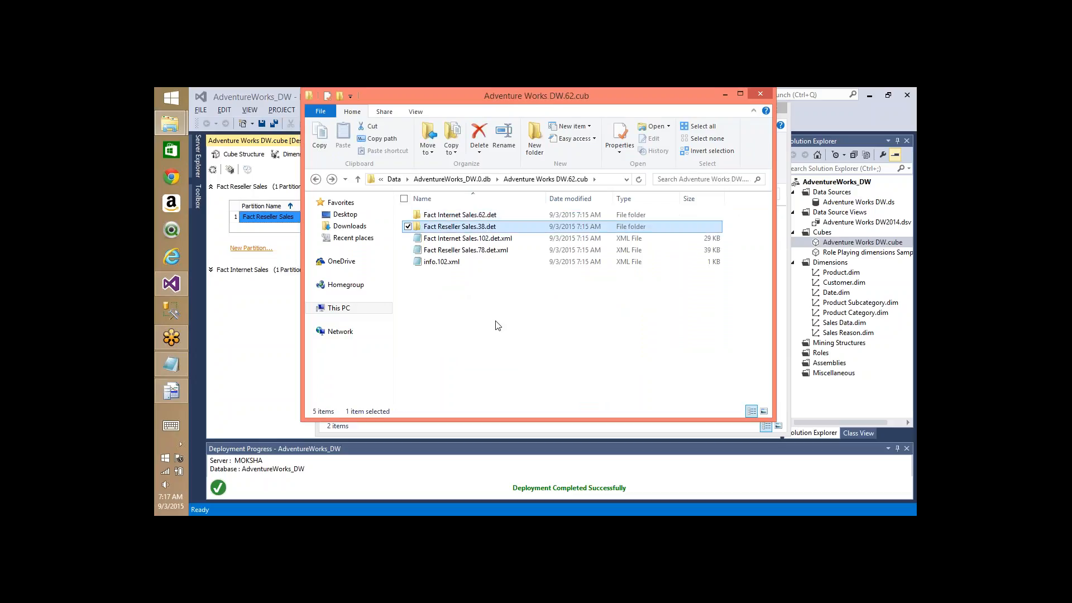
left_click(469, 227)
double_click(469, 229)
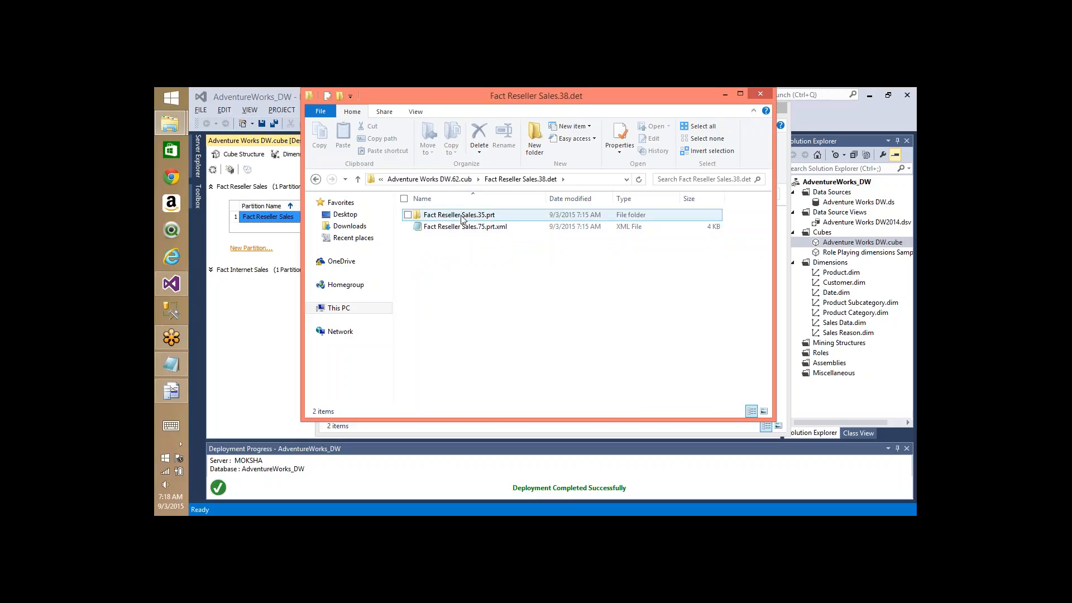
double_click(461, 216)
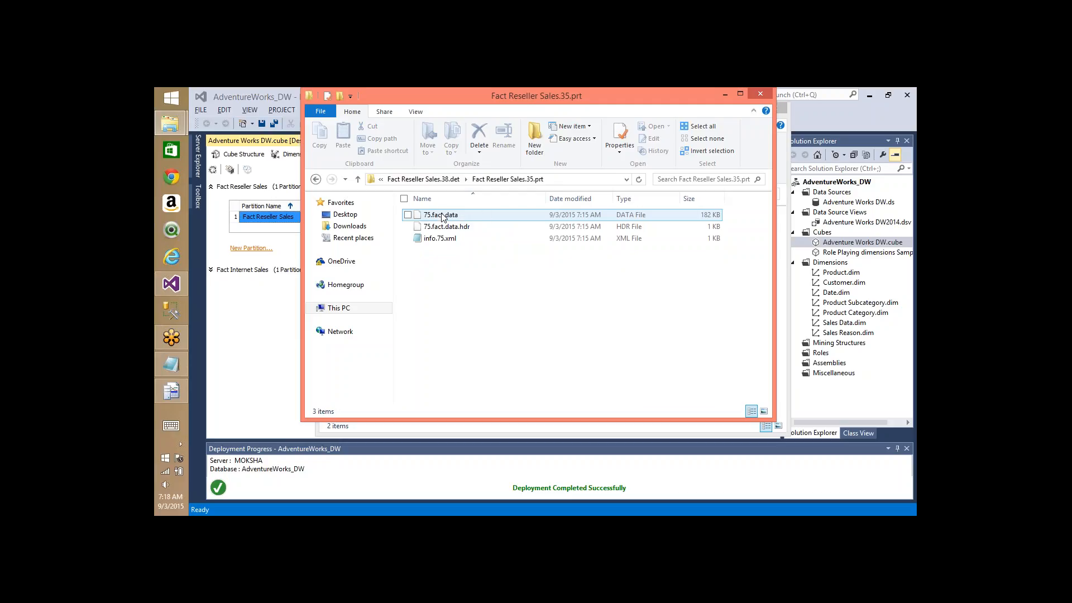
- Point out the 75.fact.data and 75.fact.data.hdr files, then clear the selection
left_click(452, 220)
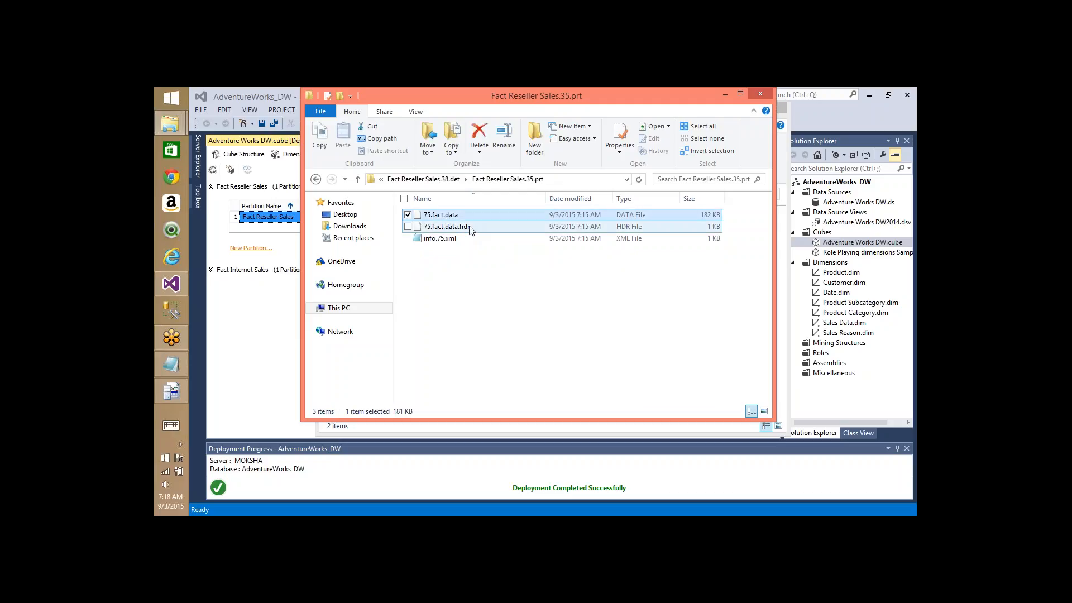
left_click(464, 228)
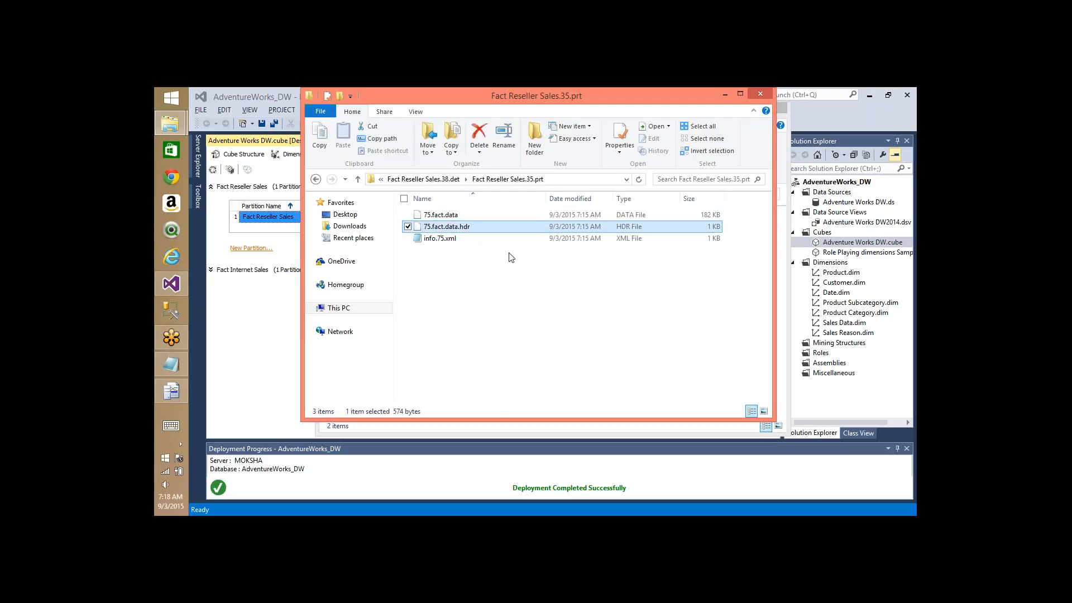
left_click(523, 290)
key("alt+Tab")
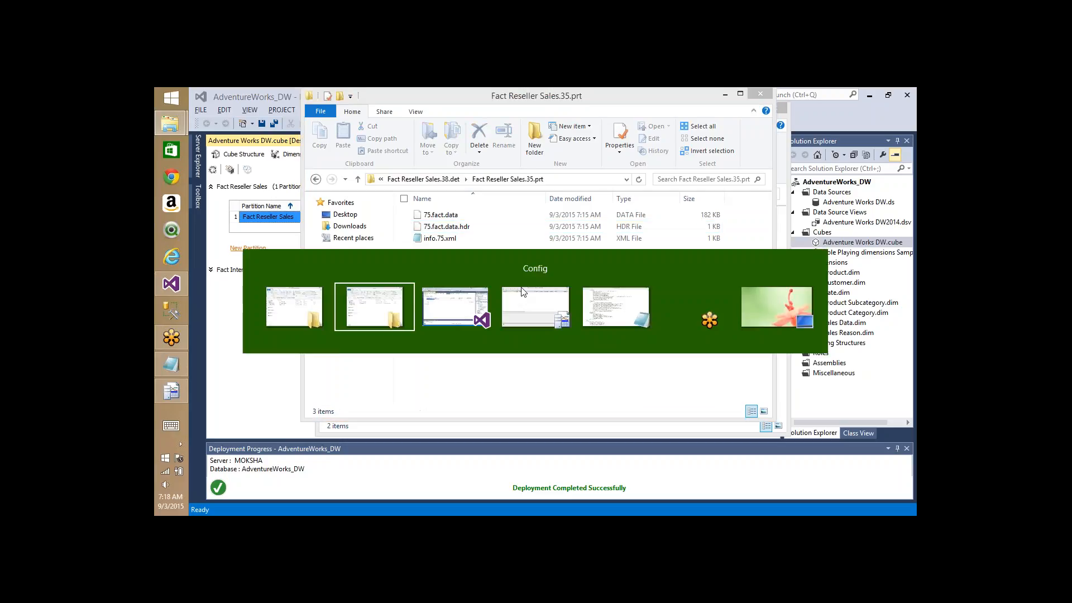
- Switch from File Explorer back to Visual Studio's Partitions tab
key("alt+Tab")
key("alt+Tab")
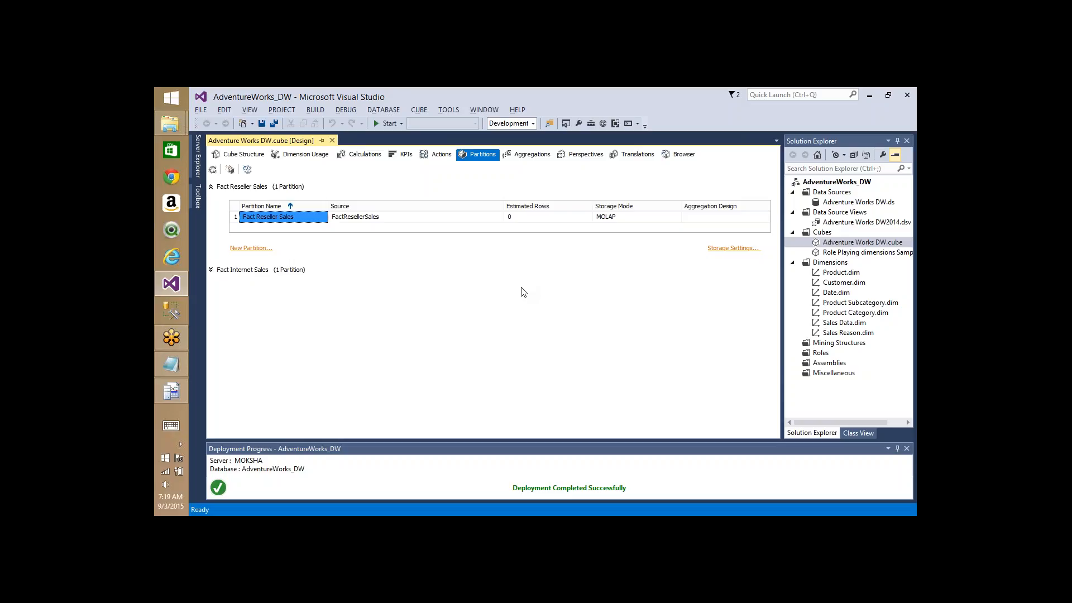
- Sketch boxes around the partition row and step Explorer back to Fact Reseller Sales.38.det
left_click(815, 188)
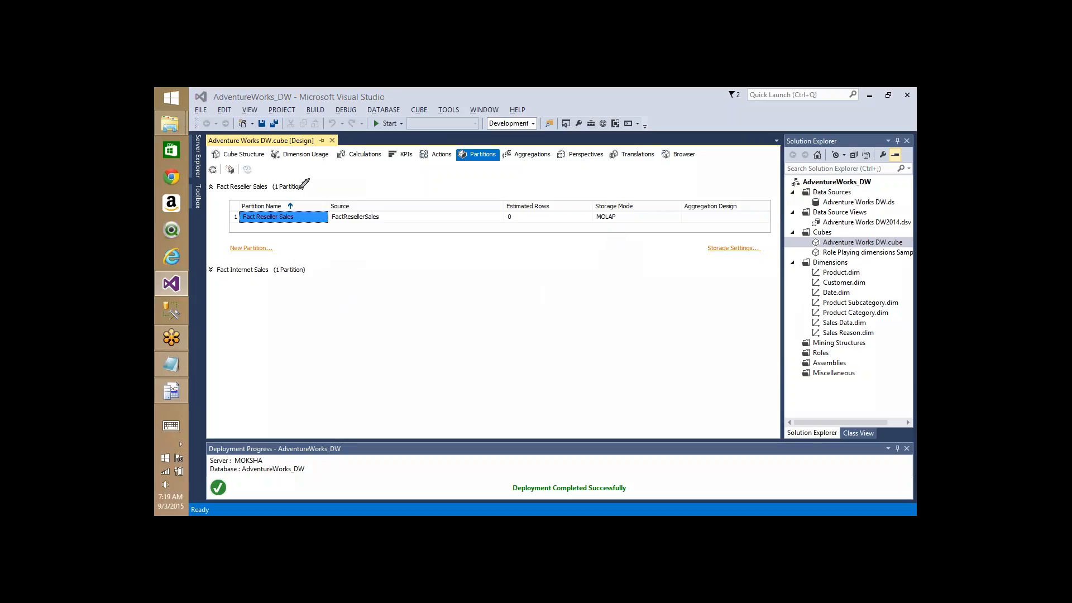
mouse_move(302, 188)
left_mouse_down()
mouse_move(433, 283)
mouse_move(307, 175)
mouse_move(299, 190)
left_mouse_up()
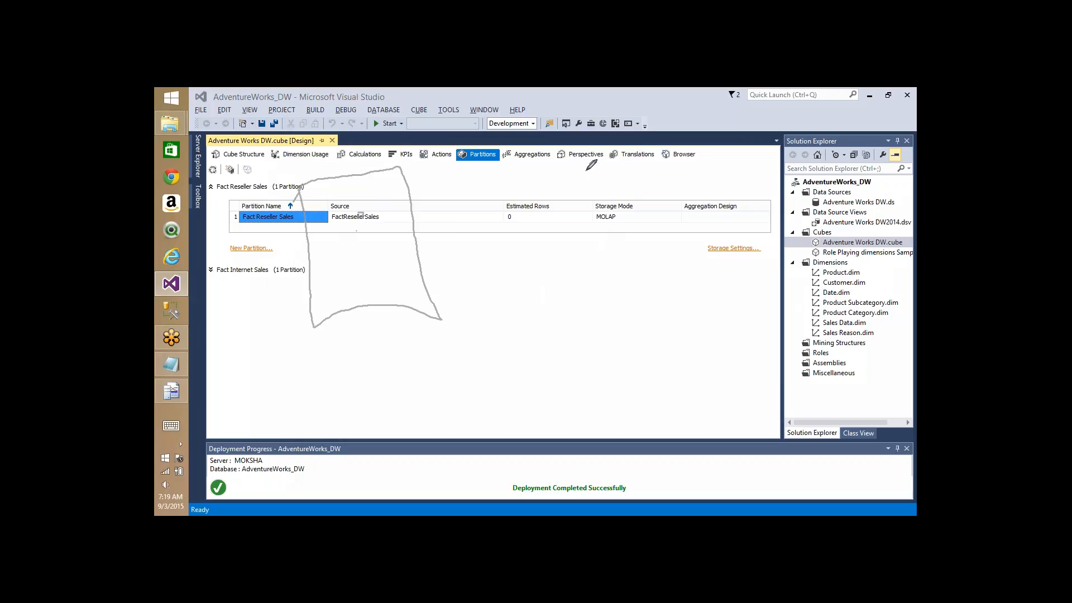
mouse_move(585, 171)
left_mouse_down()
mouse_move(644, 256)
mouse_move(629, 151)
mouse_move(589, 161)
left_mouse_up()
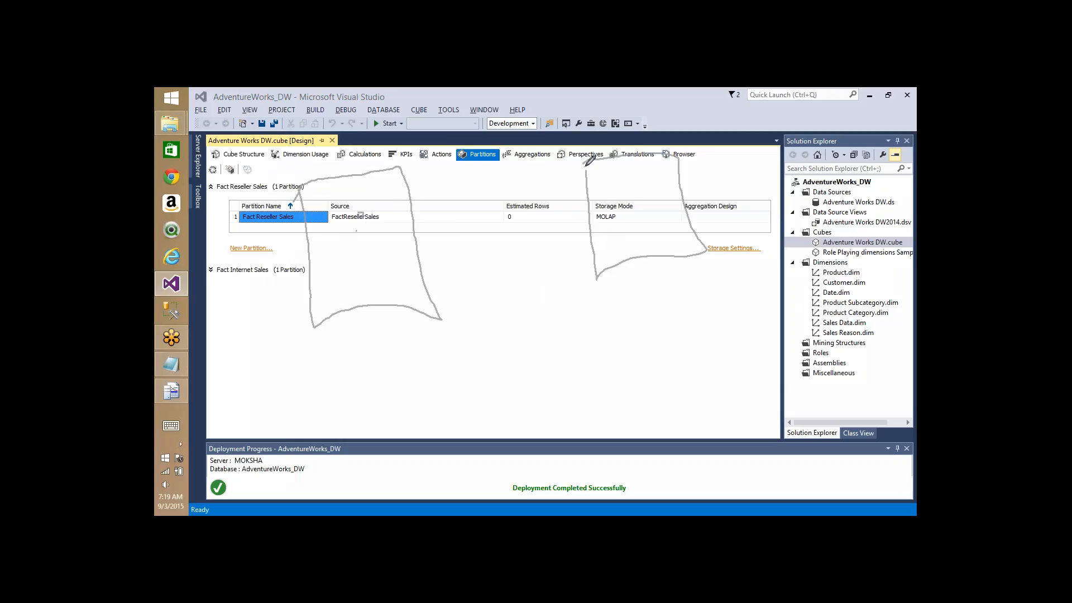
key("alt+Tab")
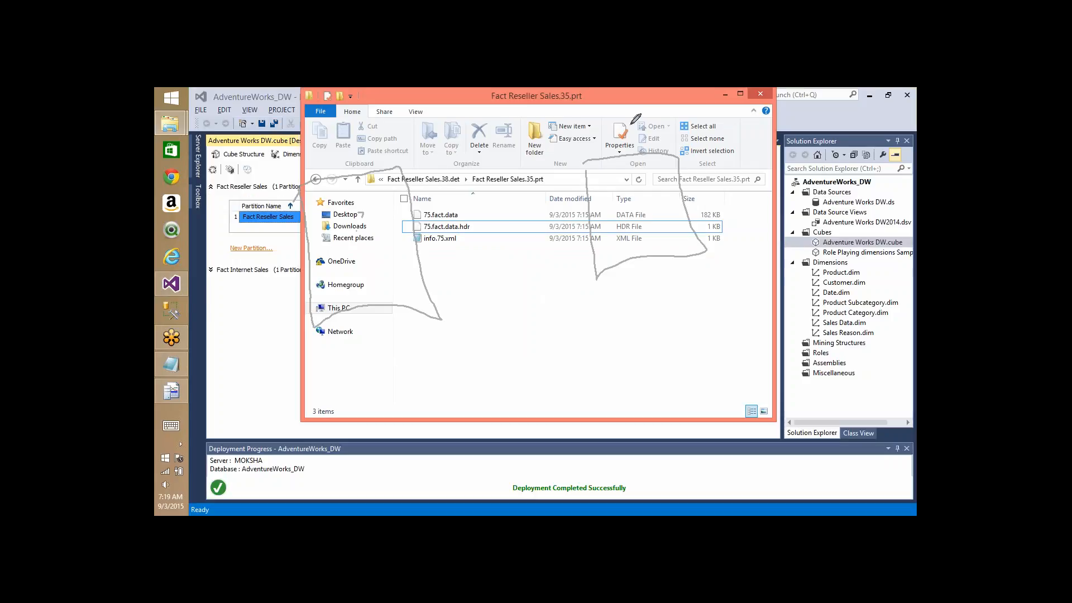
key("BackSpace")
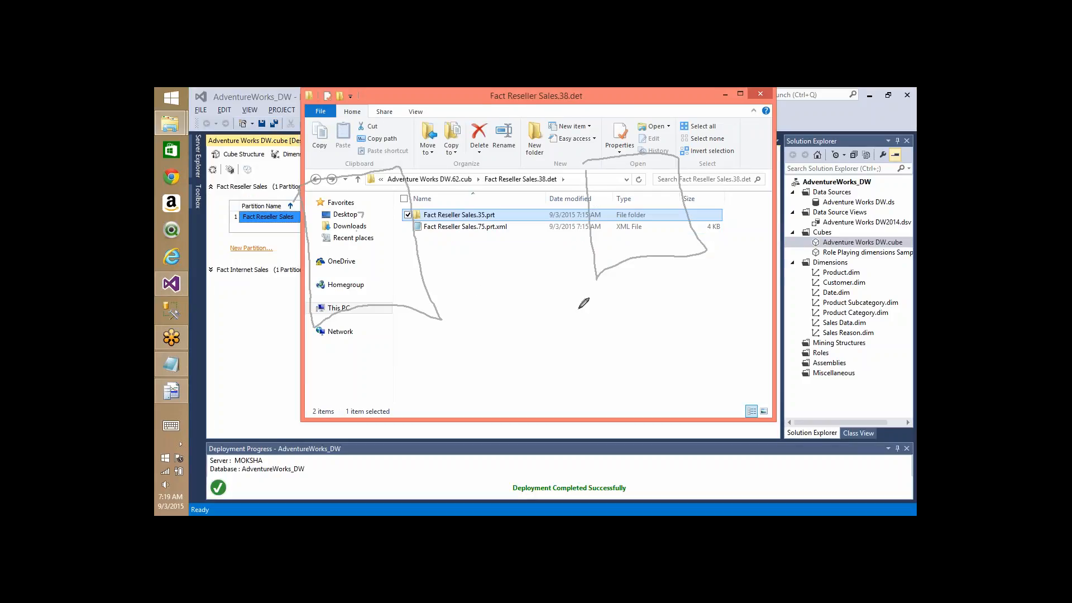
key("alt+Tab")
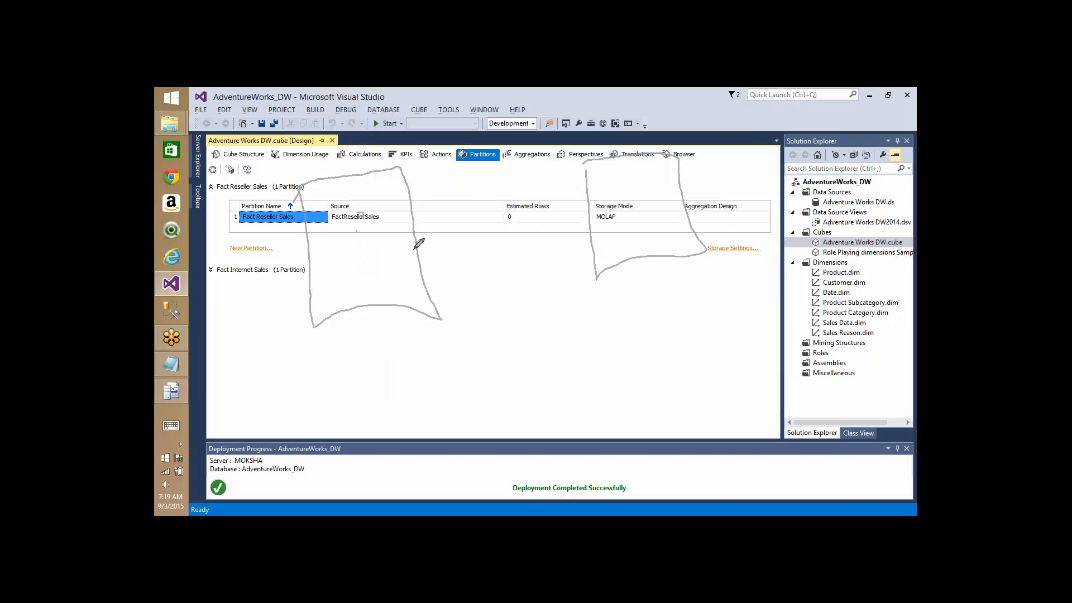
- Sketch more partition boxes and connecting strokes over the partitions view to illustrate splitting
mouse_move(415, 250)
left_mouse_down()
mouse_move(596, 217)
mouse_move(574, 268)
left_mouse_up()
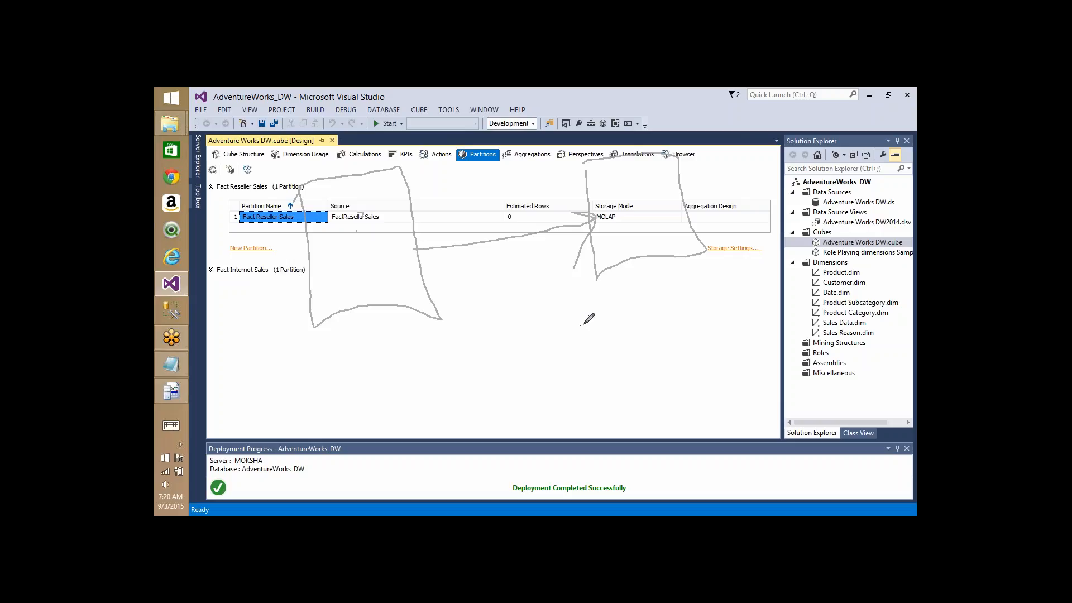
mouse_move(583, 324)
left_mouse_down()
mouse_move(607, 481)
mouse_move(569, 338)
mouse_move(565, 346)
left_mouse_up()
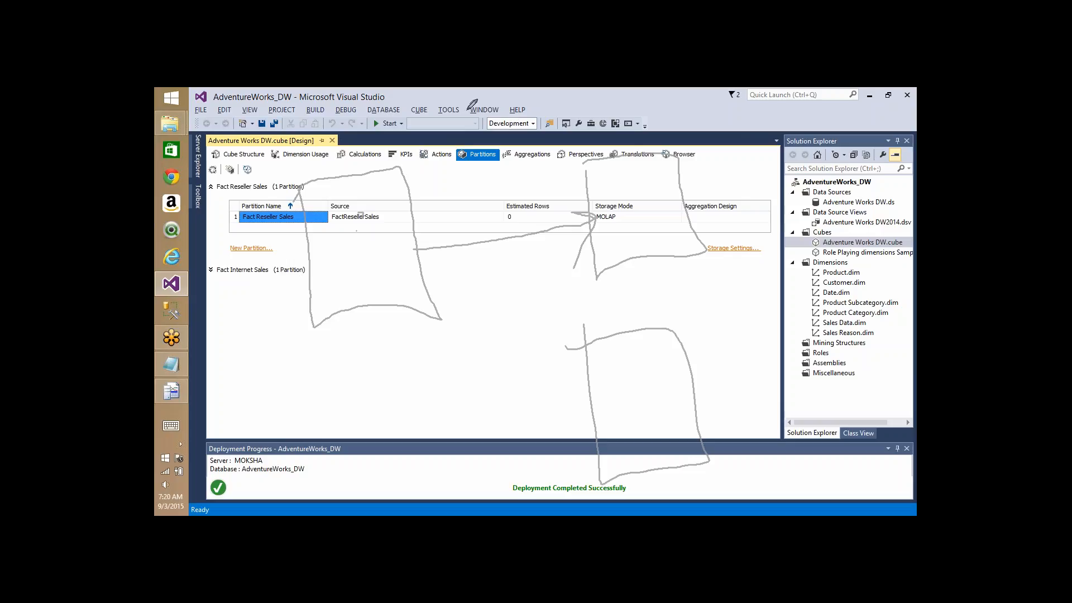
mouse_move(468, 110)
left_mouse_down()
mouse_move(485, 192)
mouse_move(541, 154)
left_mouse_up()
left_click(504, 295)
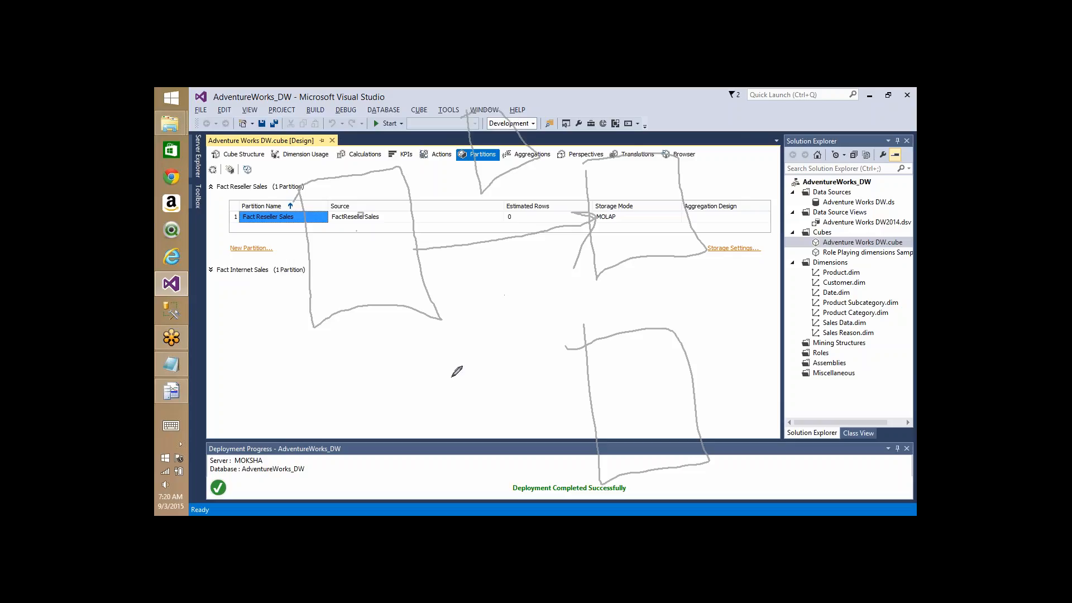
mouse_move(453, 375)
left_mouse_down()
mouse_move(558, 479)
mouse_move(450, 393)
left_mouse_up()
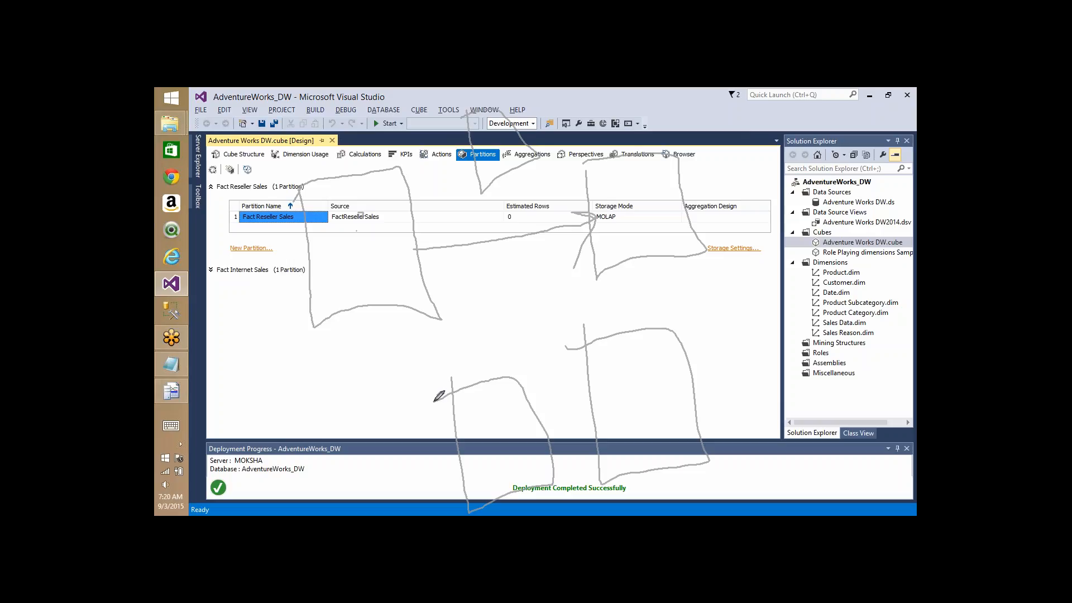
mouse_move(397, 221)
left_mouse_down()
mouse_move(469, 151)
mouse_move(483, 167)
left_mouse_up()
mouse_move(402, 267)
left_mouse_down()
mouse_move(576, 325)
mouse_move(545, 347)
left_mouse_up()
mouse_move(416, 291)
left_mouse_down()
mouse_move(479, 389)
mouse_move(472, 352)
left_mouse_up()
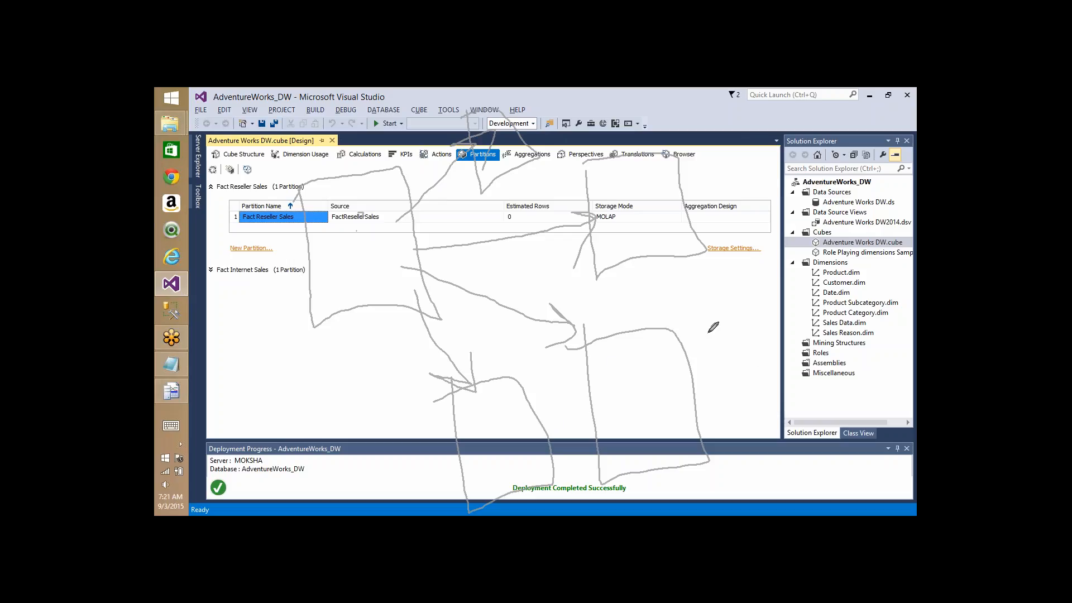
left_click(784, 191)
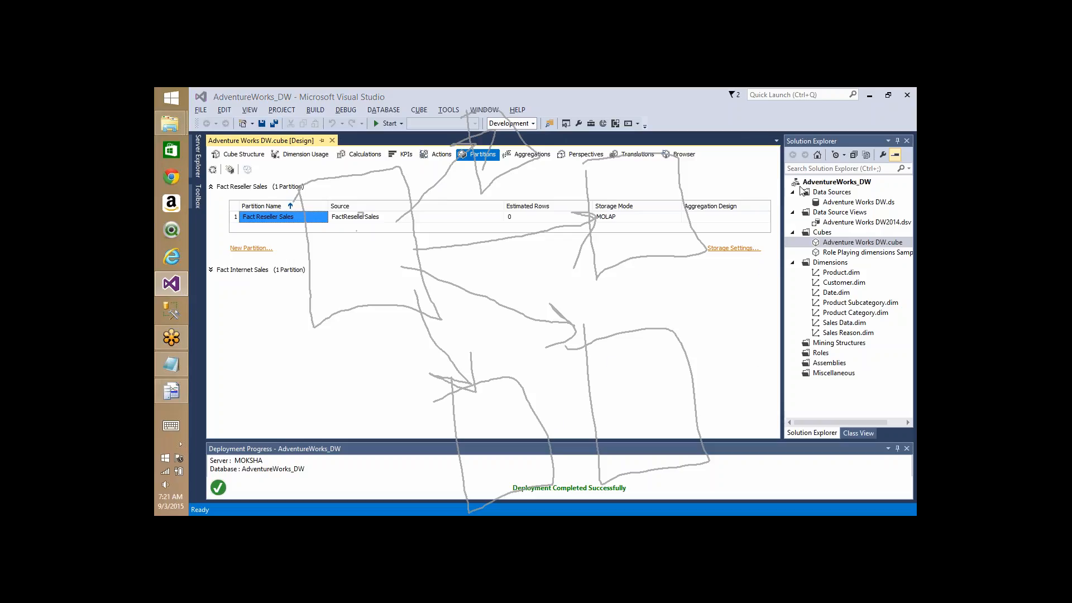
left_click(856, 195)
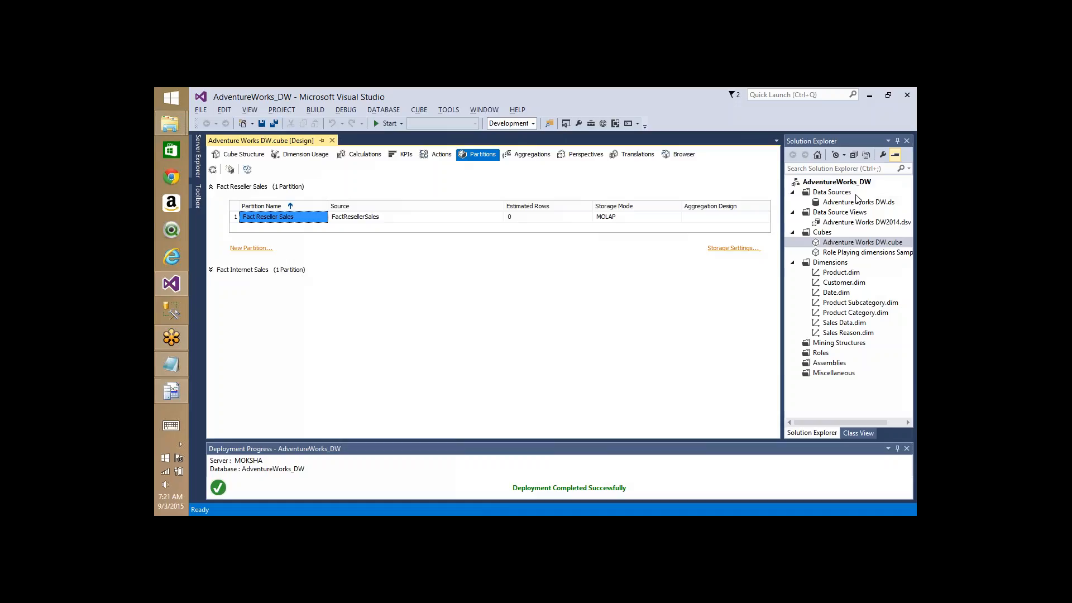
- Expand Fact Internet Sales to show its single MOLAP partition sourced from FactInternetSales
left_click(211, 270)
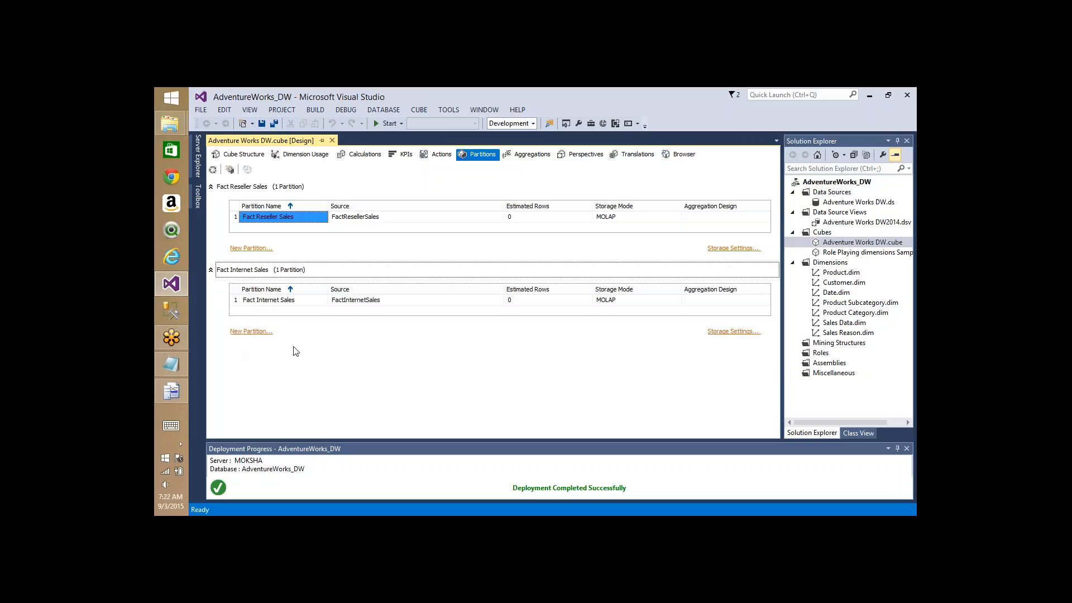
- Cancel a new-partition attempt and open Partition Source for the existing Fact Internet Sales partition
left_click(249, 332)
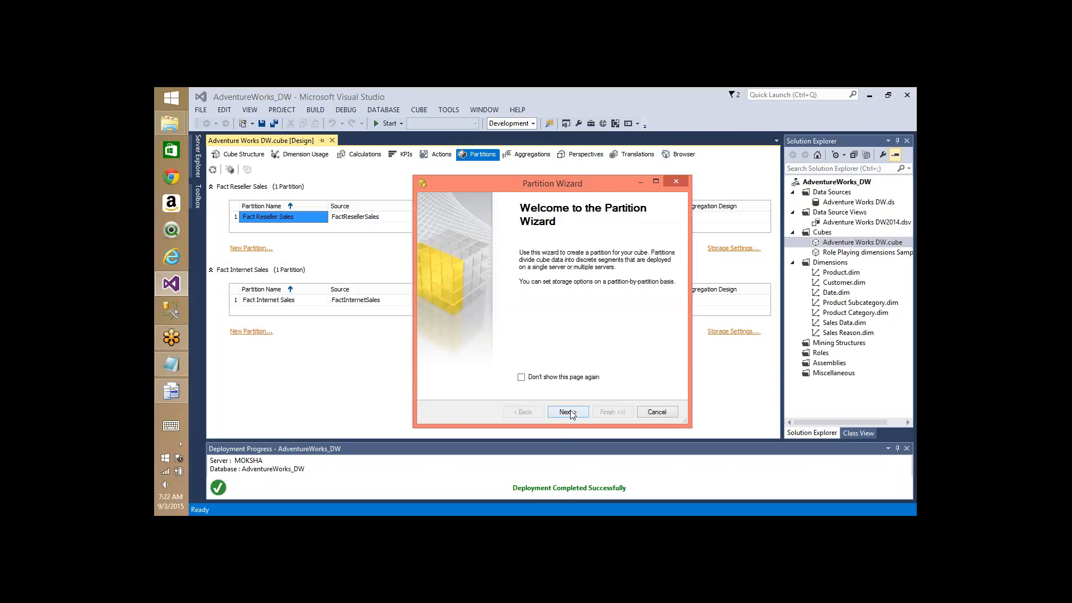
left_click(658, 413)
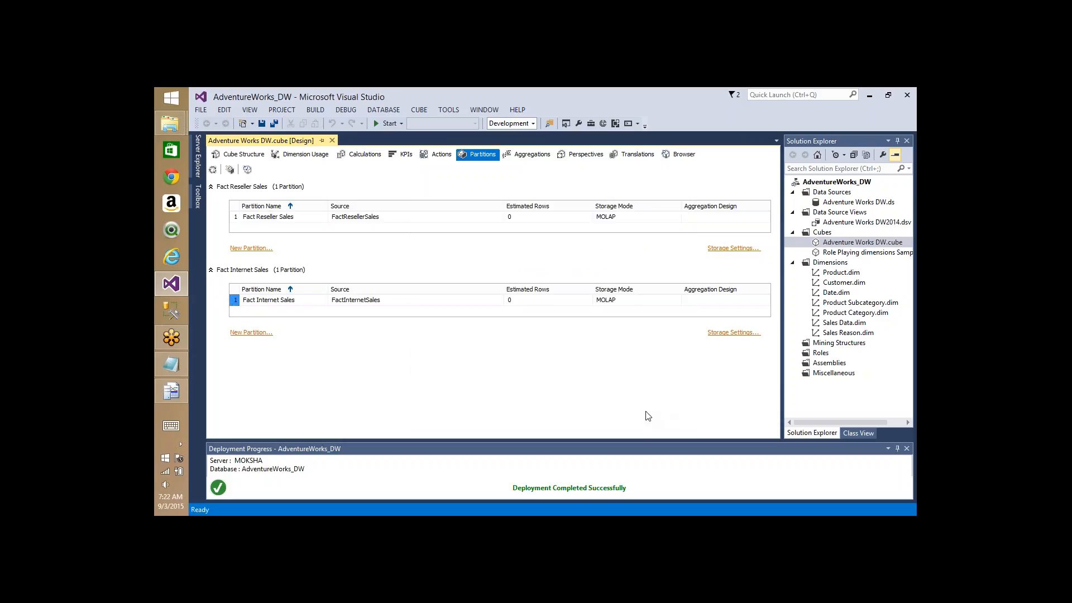
left_click(454, 302)
left_click(455, 302)
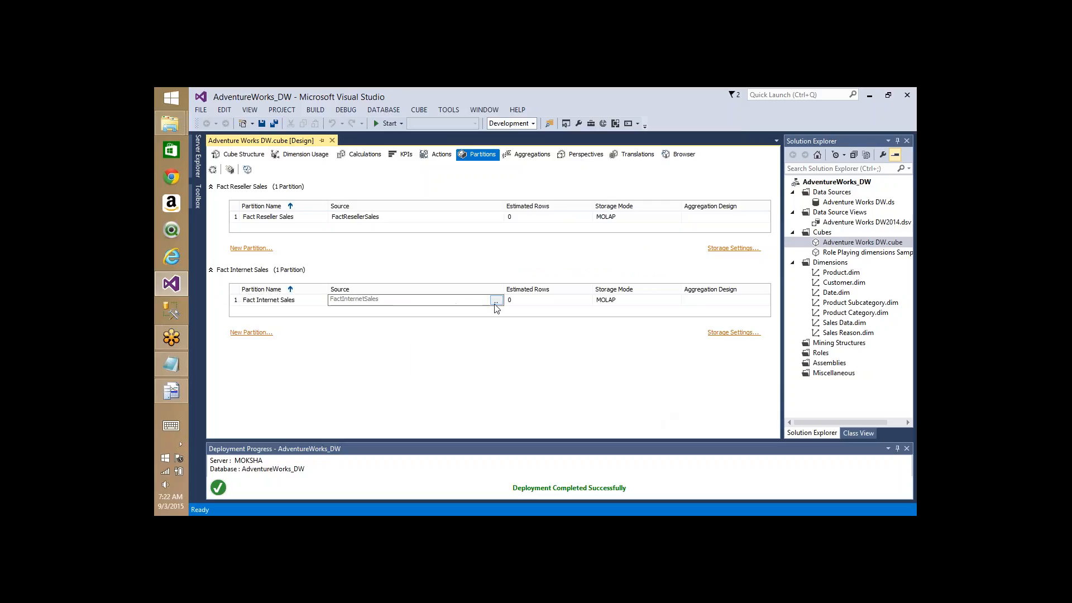
left_click(495, 302)
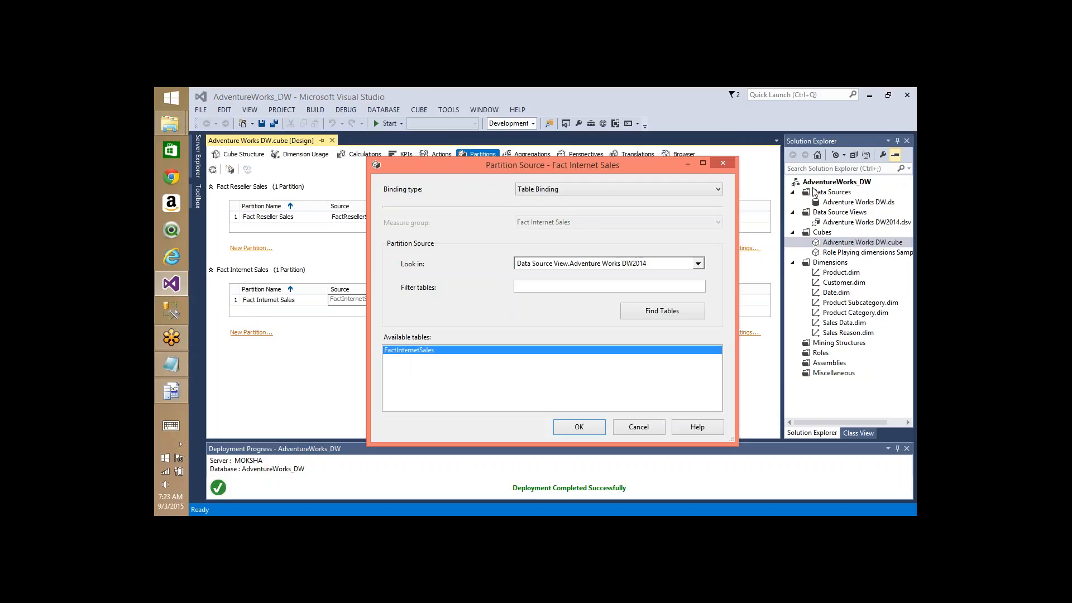
key("ctrl+2")
mouse_move(601, 170)
left_mouse_down()
mouse_move(554, 231)
mouse_move(587, 159)
left_mouse_up()
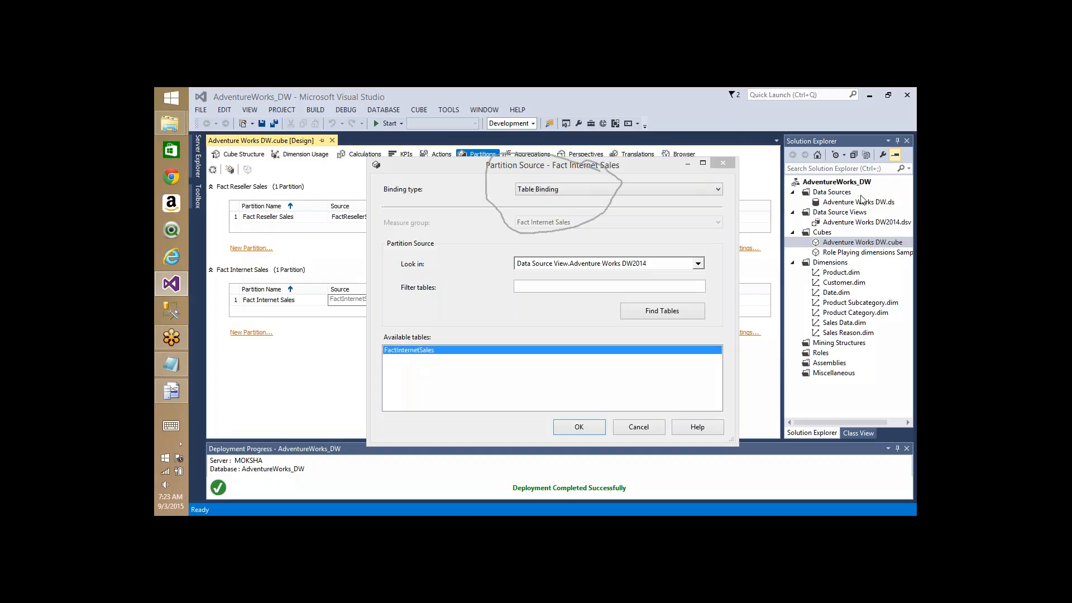
key("Escape")
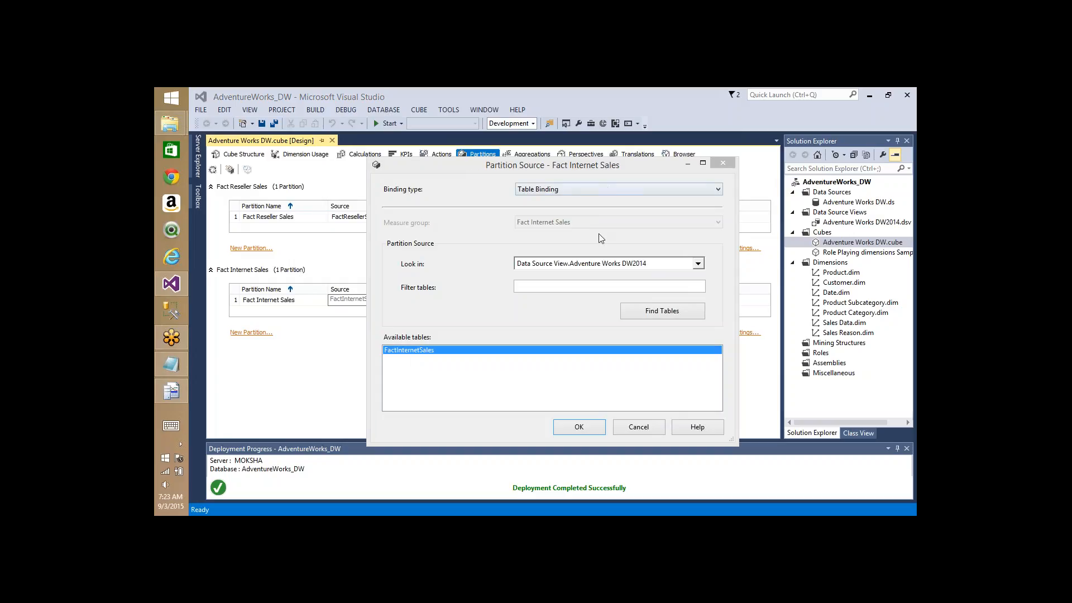
key("alt+Tab")
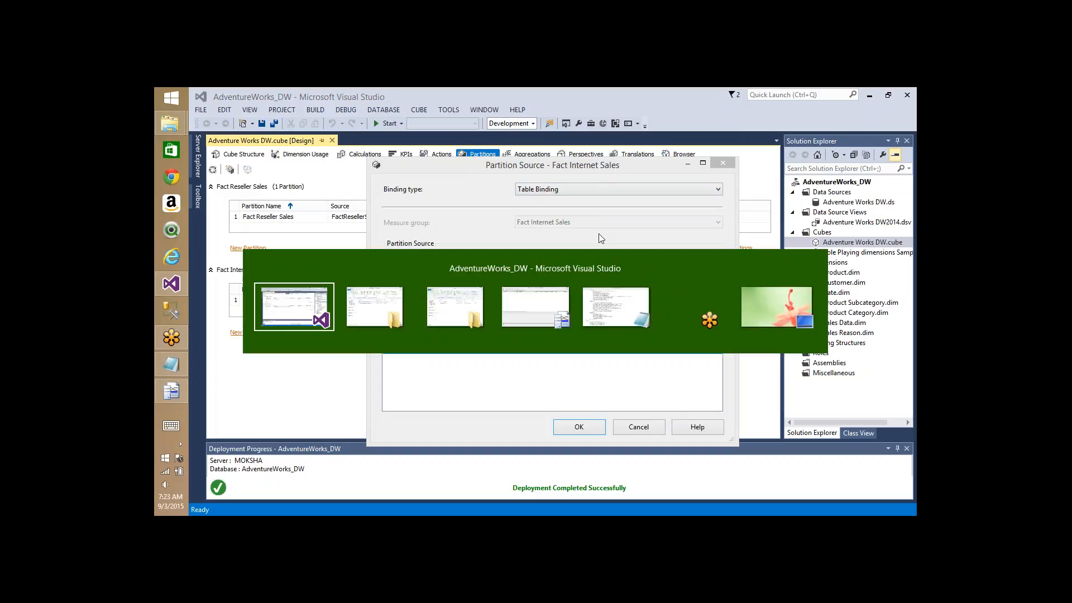
- Open Fact Internet Sales.62.det, peek inside Fact Internet Sales.2.prt, then return to Partition Source
key("alt+Tab")
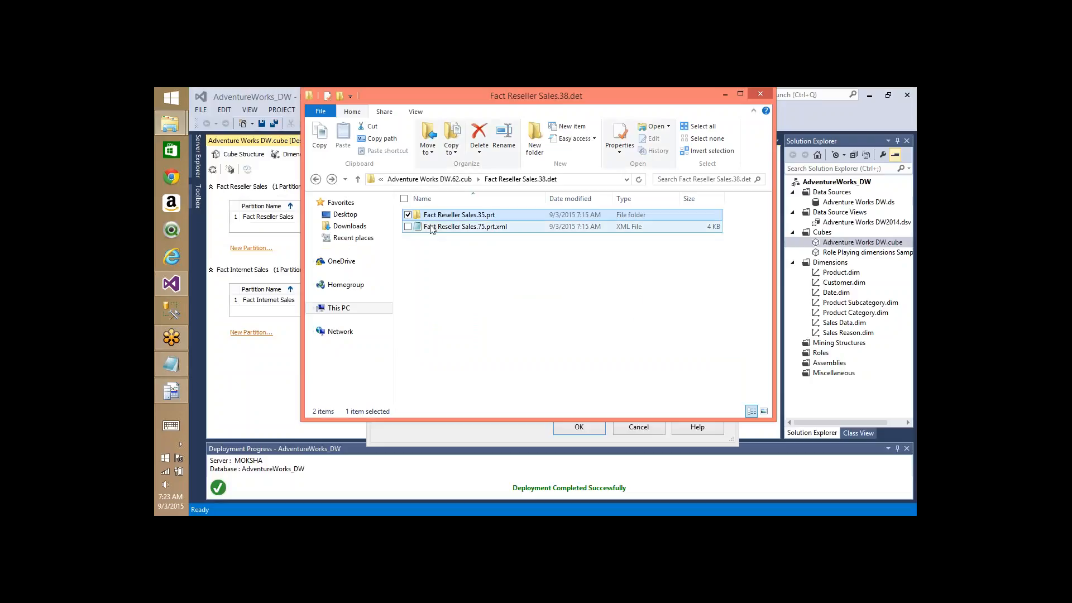
key("BackSpace")
key("Down")
key("Up")
key("Up")
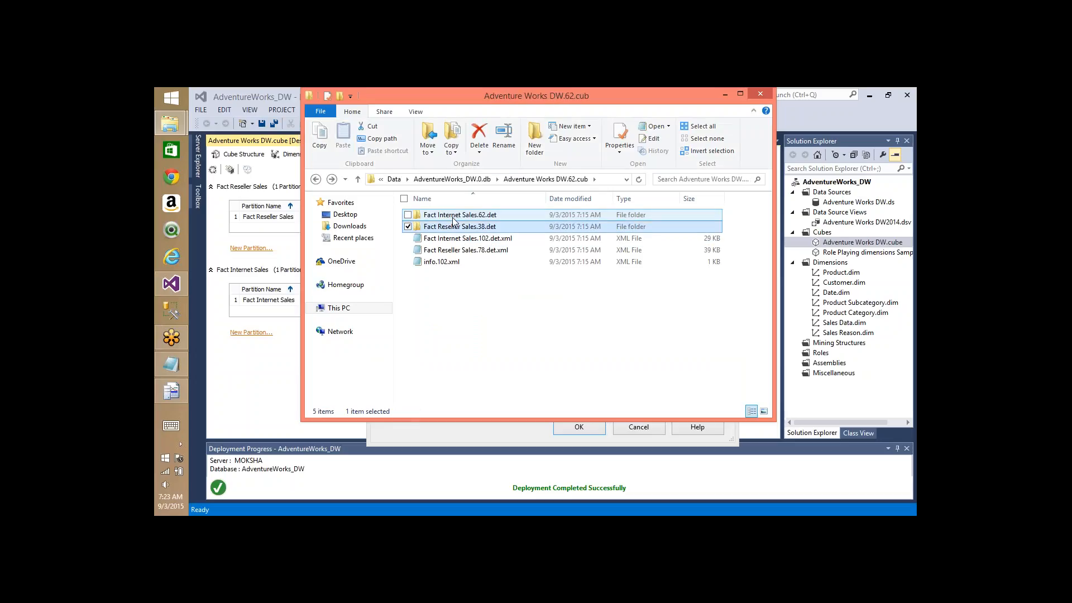
key("Return")
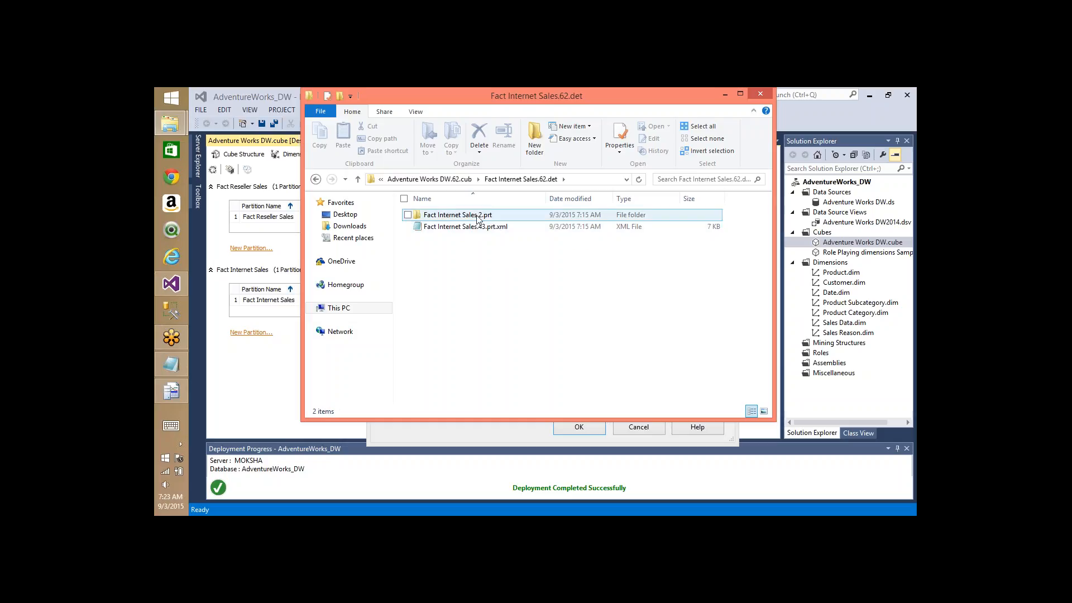
left_click(478, 219)
double_click(477, 218)
key("BackSpace")
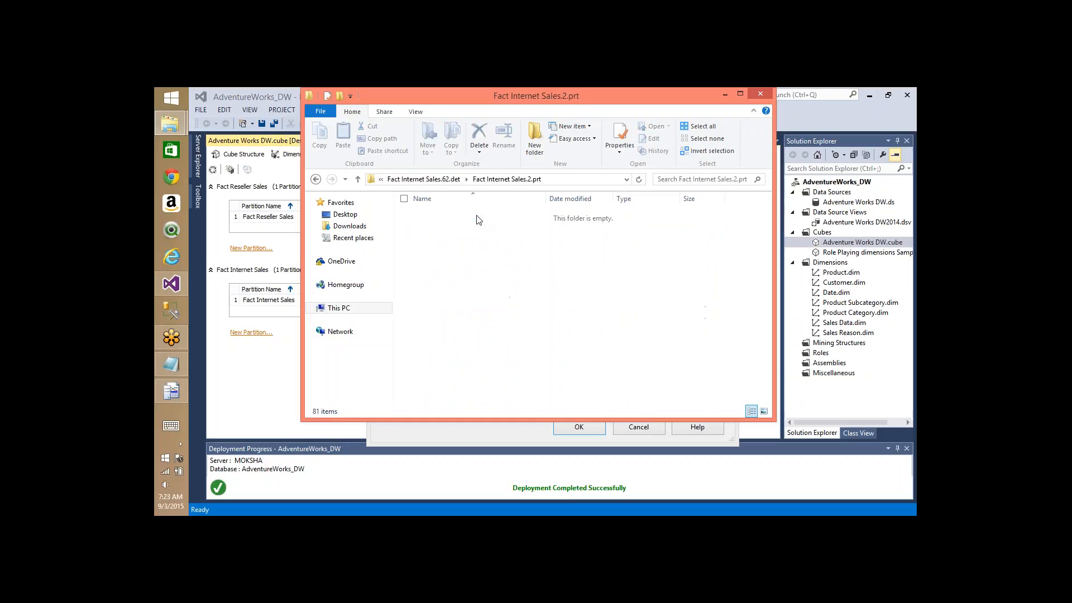
key("alt+Tab")
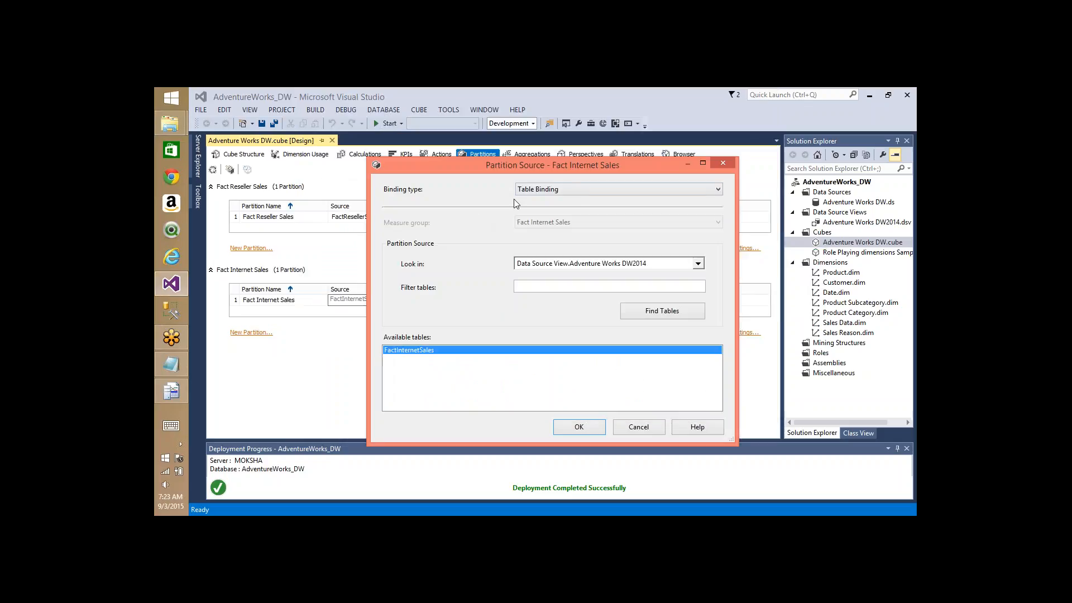
- Set the Fact Internet Sales binding type to Query Binding and copy its generated SELECT query
left_click(578, 189)
left_click(558, 215)
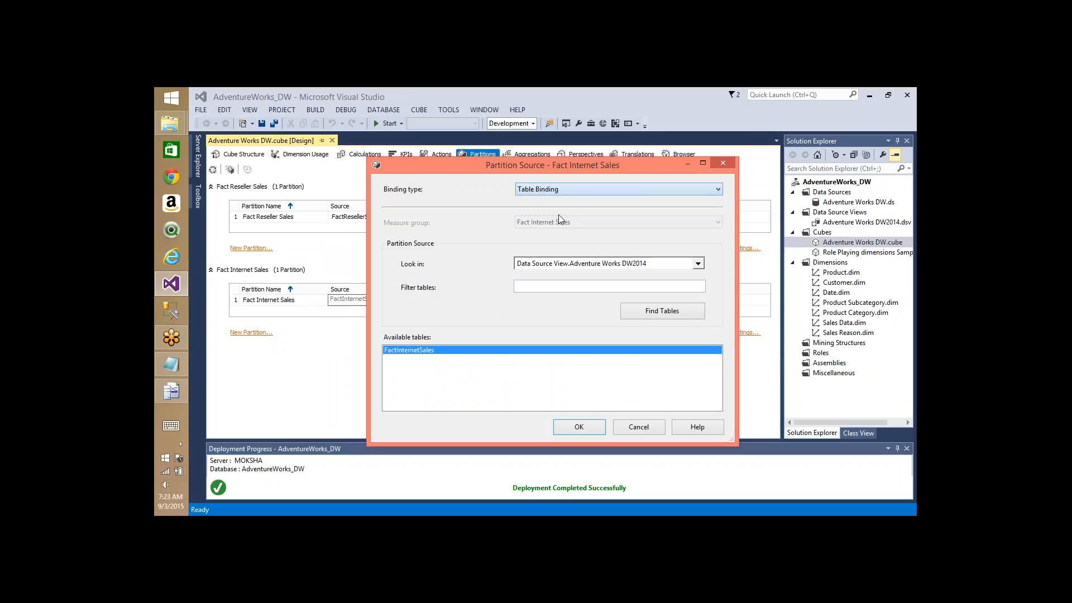
left_click(563, 195)
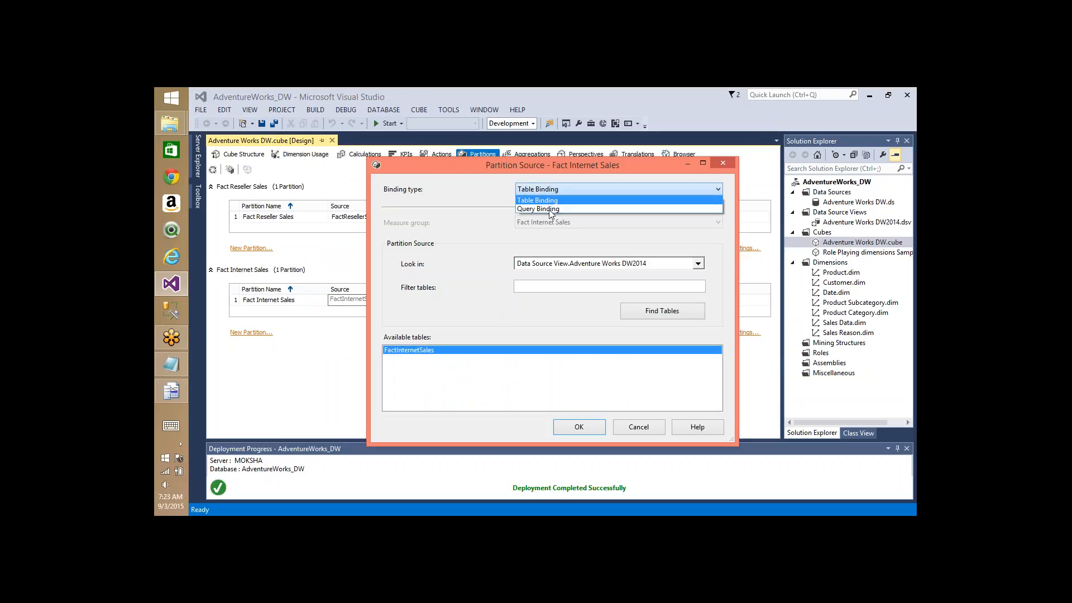
left_click(549, 209)
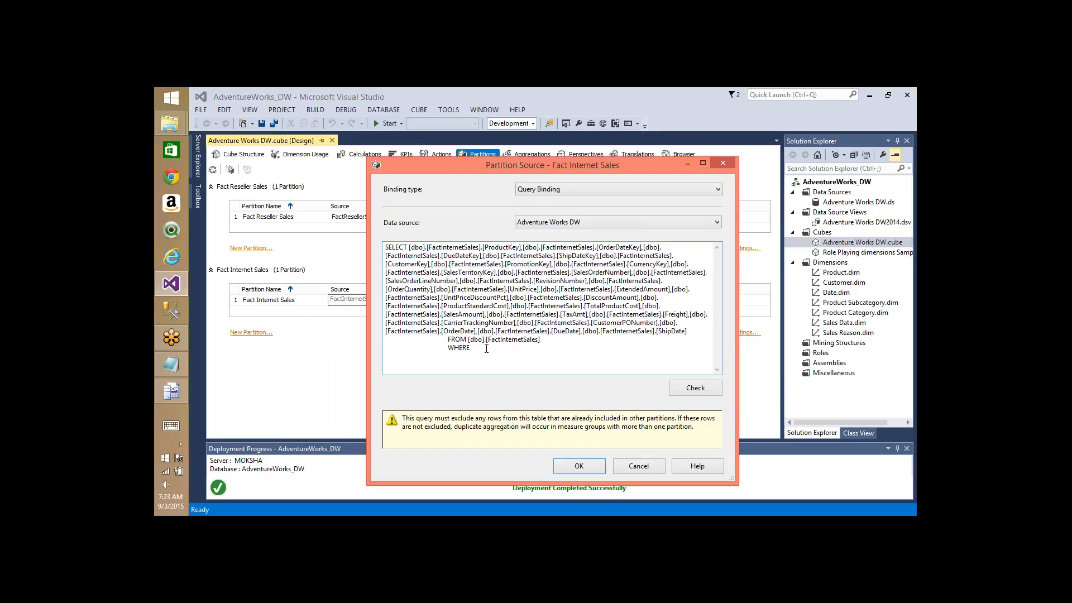
key("ctrl+a")
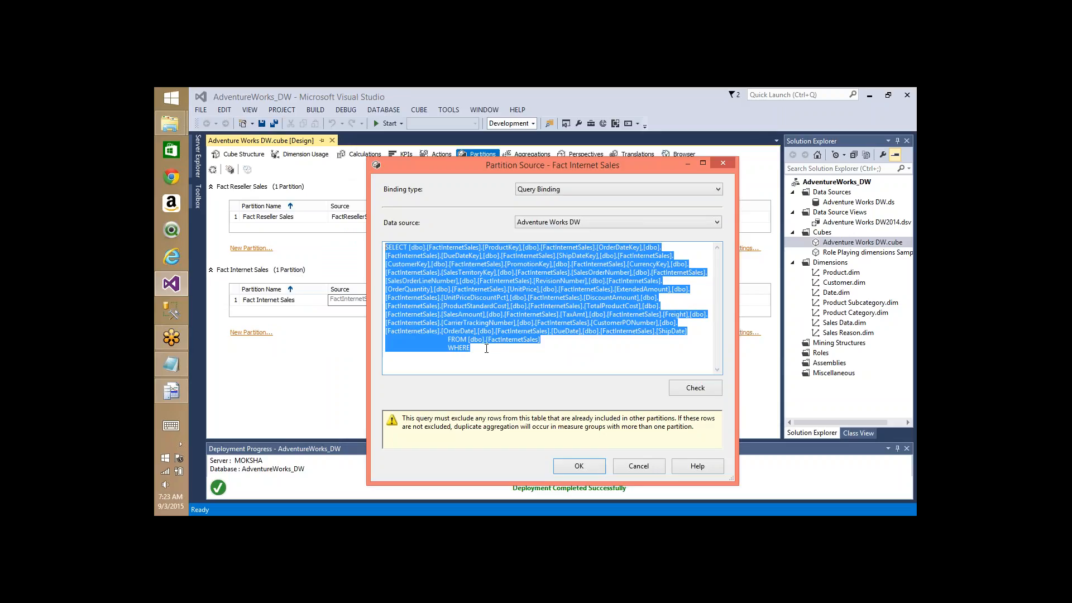
left_click(172, 309)
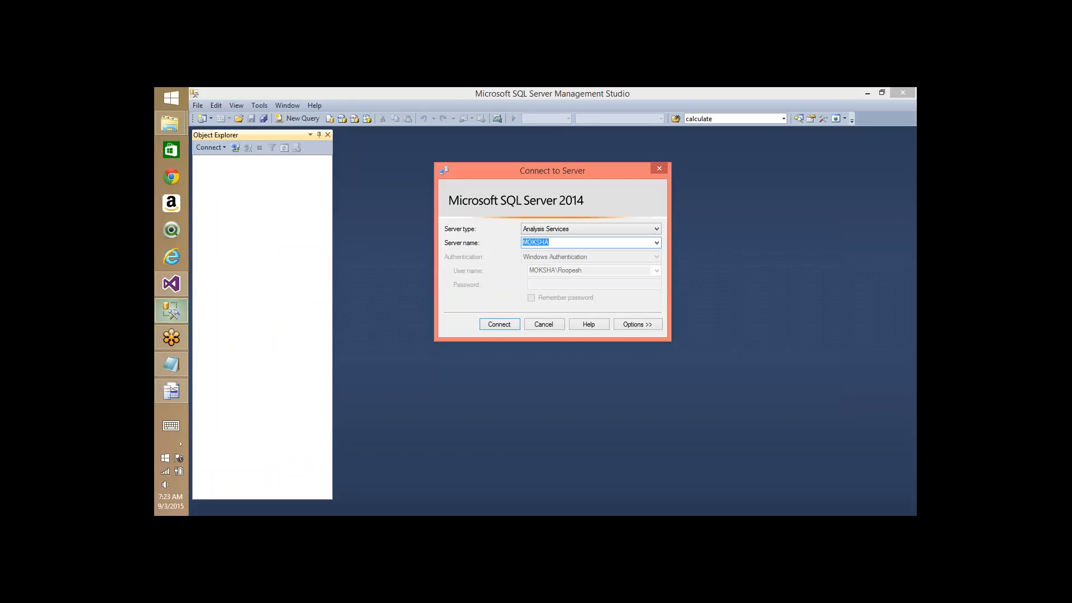
- Connect to the Moksha Database Engine, open a query on AdventureWorksDW2014, and paste the partition query
key("shift+Tab")
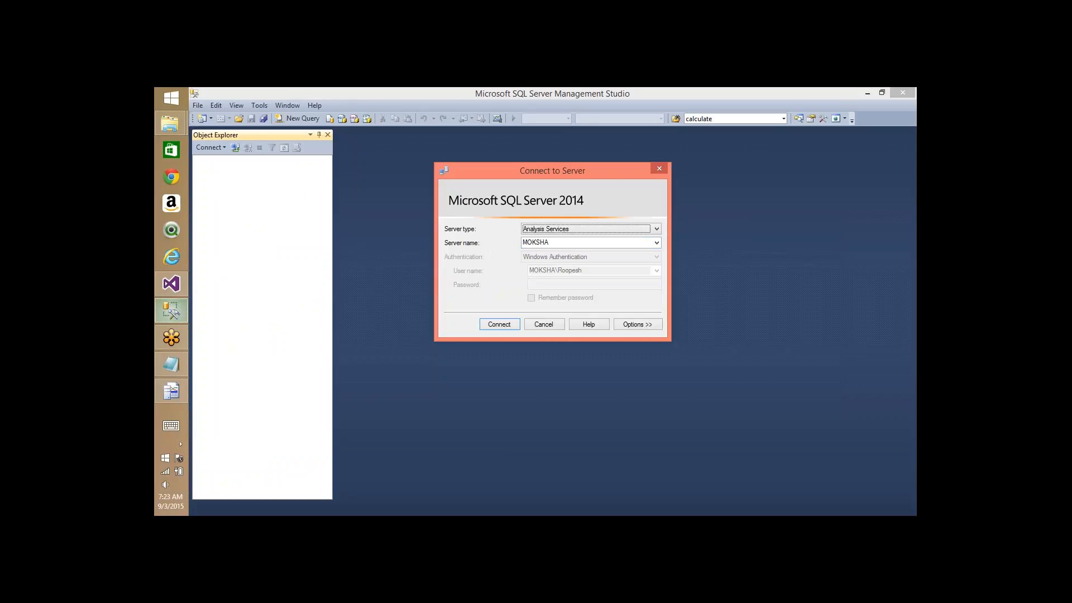
key("Up")
key("Return")
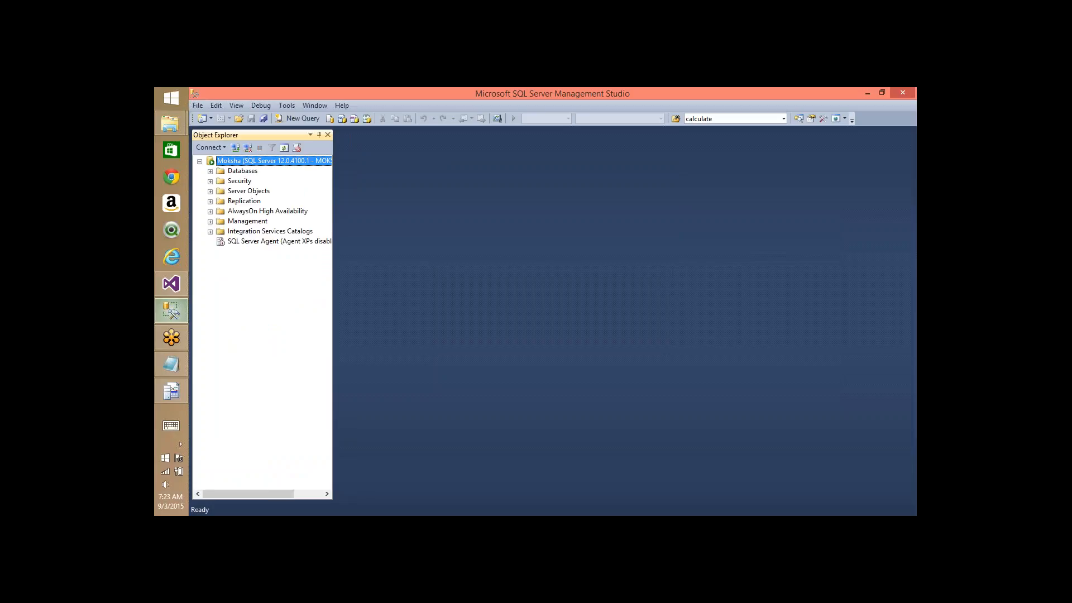
left_click(296, 119)
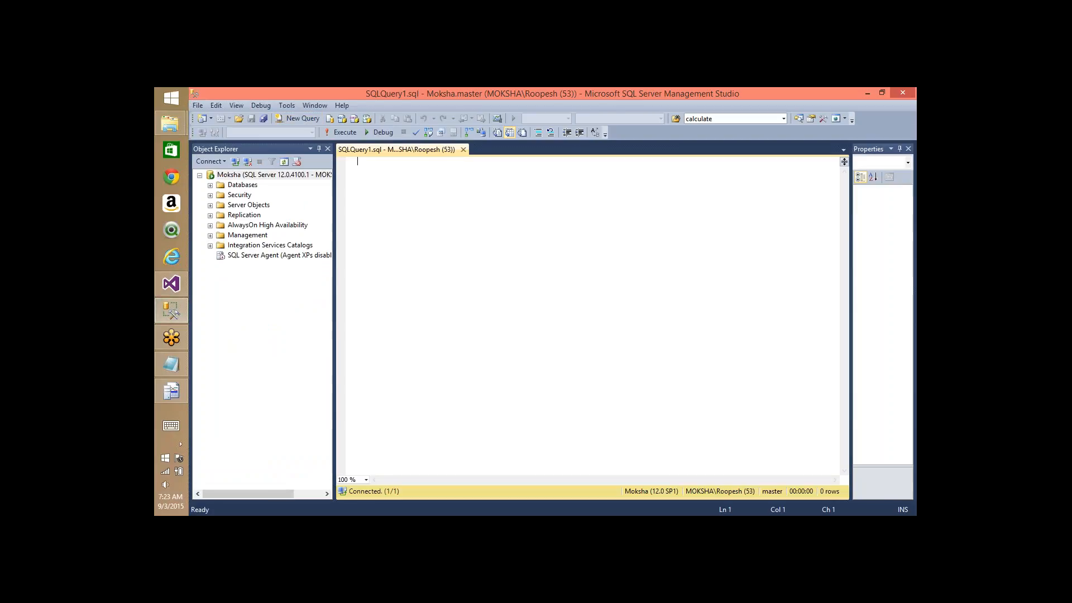
left_click(312, 133)
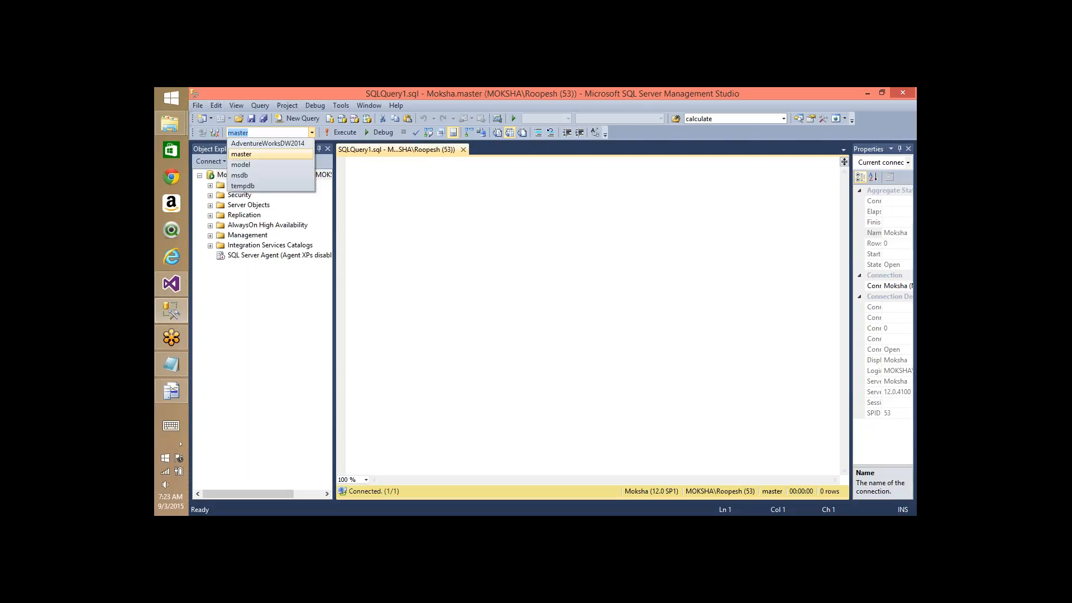
left_click(274, 144)
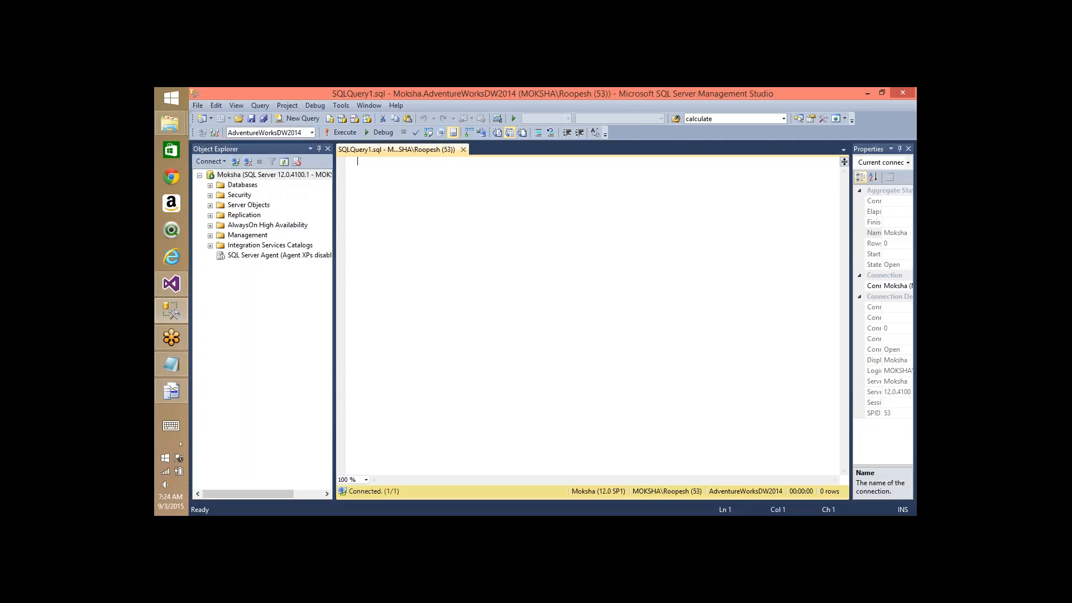
key("ctrl+v")
key("ctrl+a")
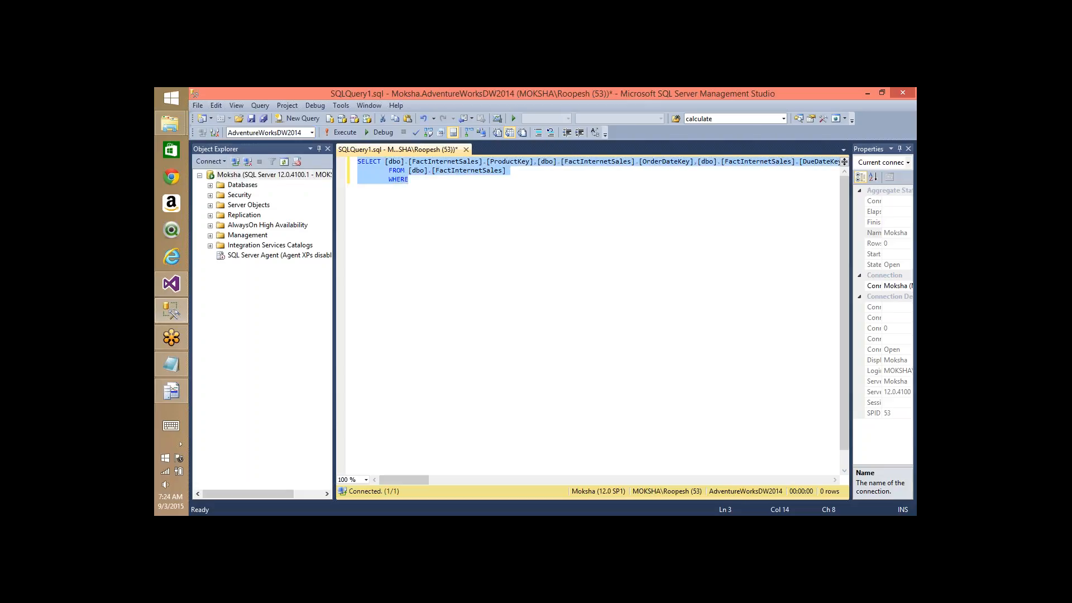
- Add 'Inner Join DimDate on DimDate.DateKey = FactInternetSales.ShipDateKey' and run the whole query
key("shift+Tab")
key("shift+Tab")
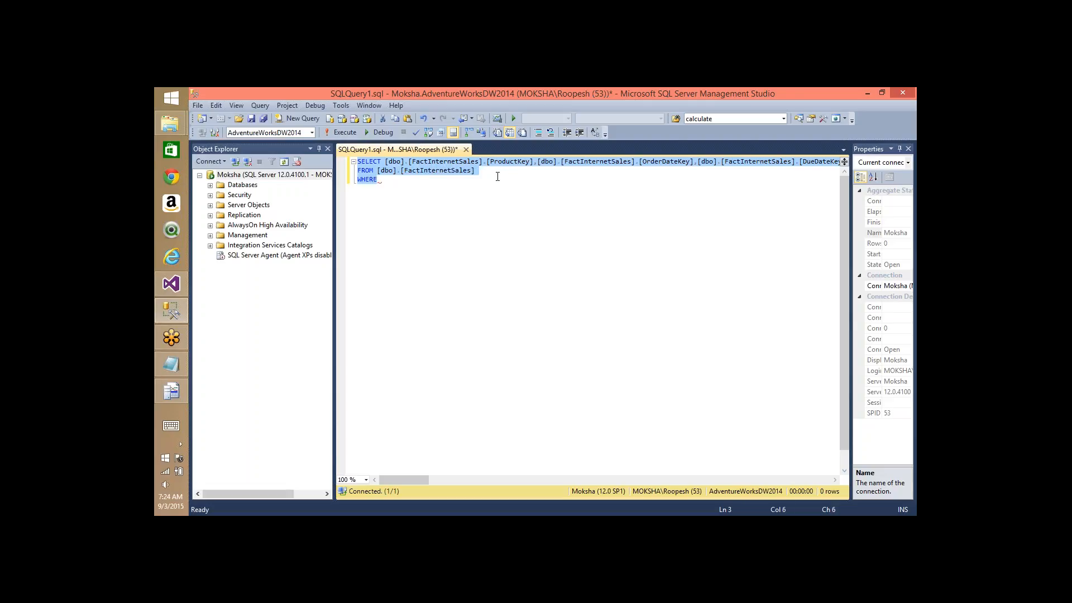
left_click(498, 174)
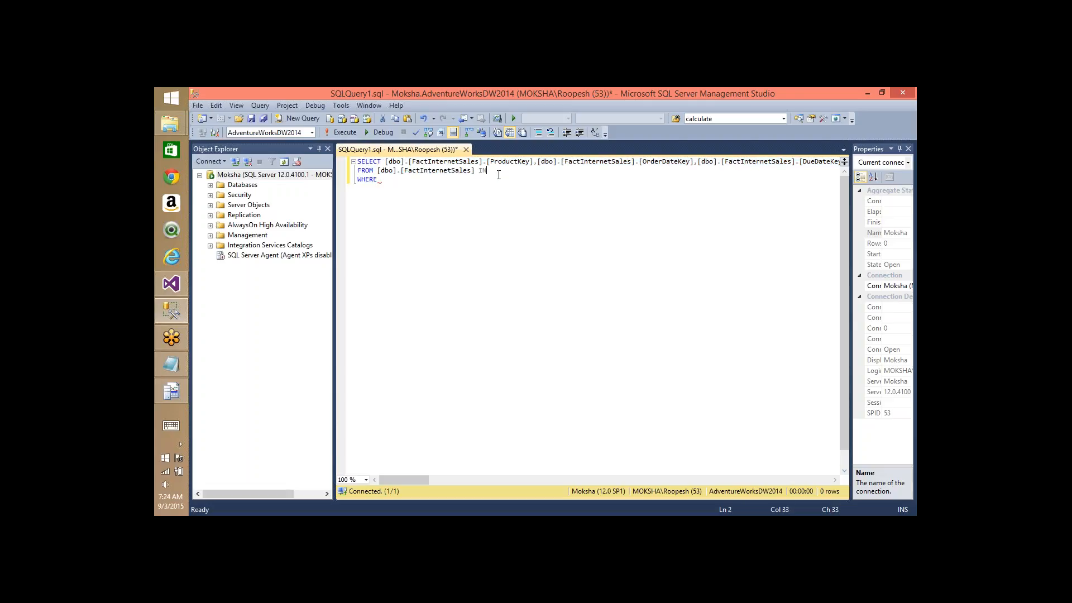
type("Inner")
type("Join DimDat")
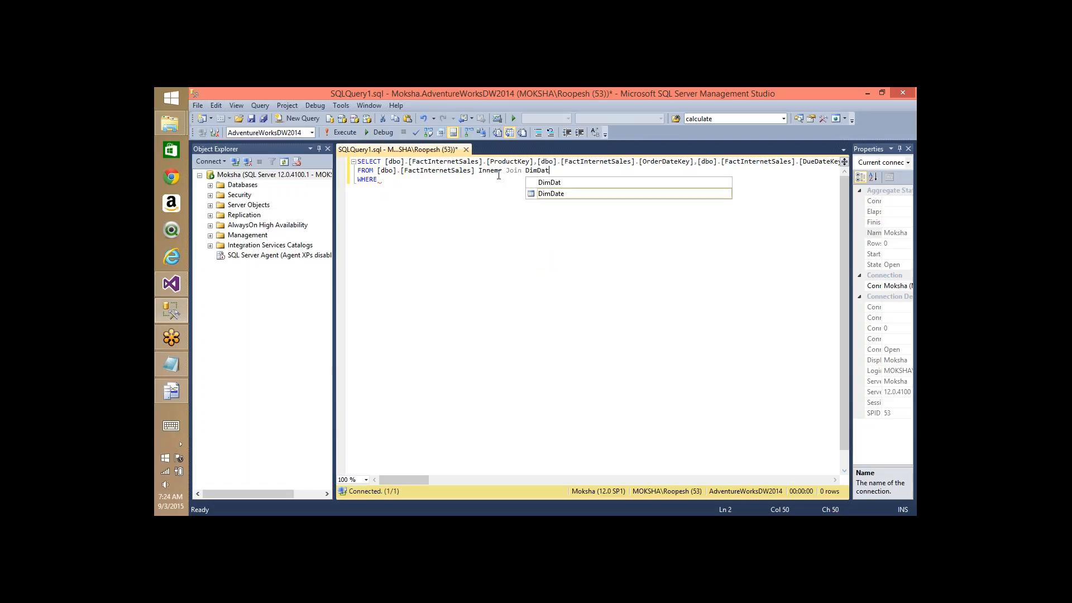
type("e on ")
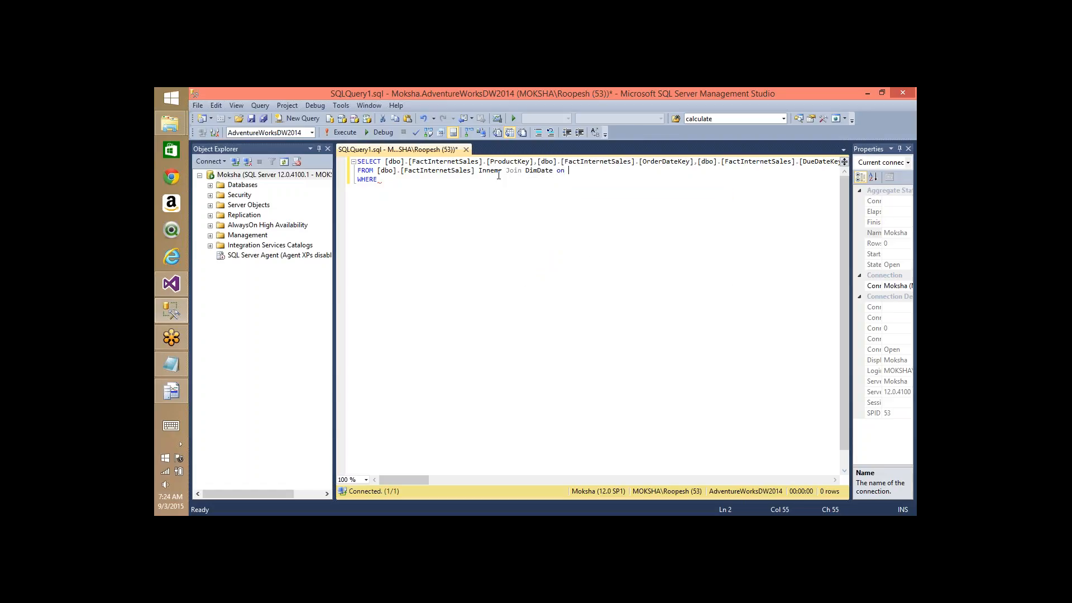
type("DimDate.")
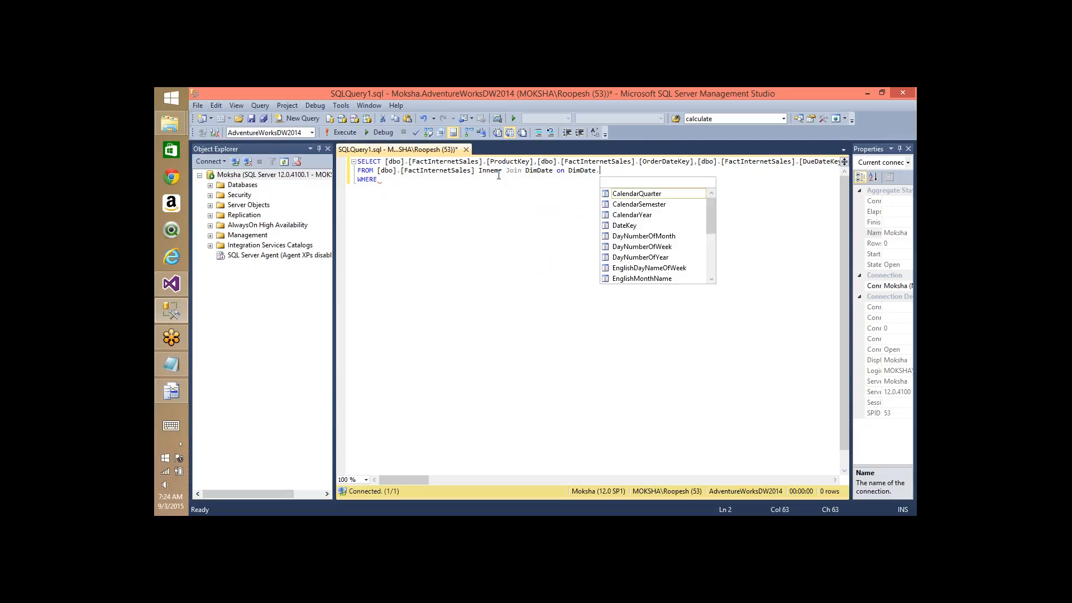
type("DateKey = Fact")
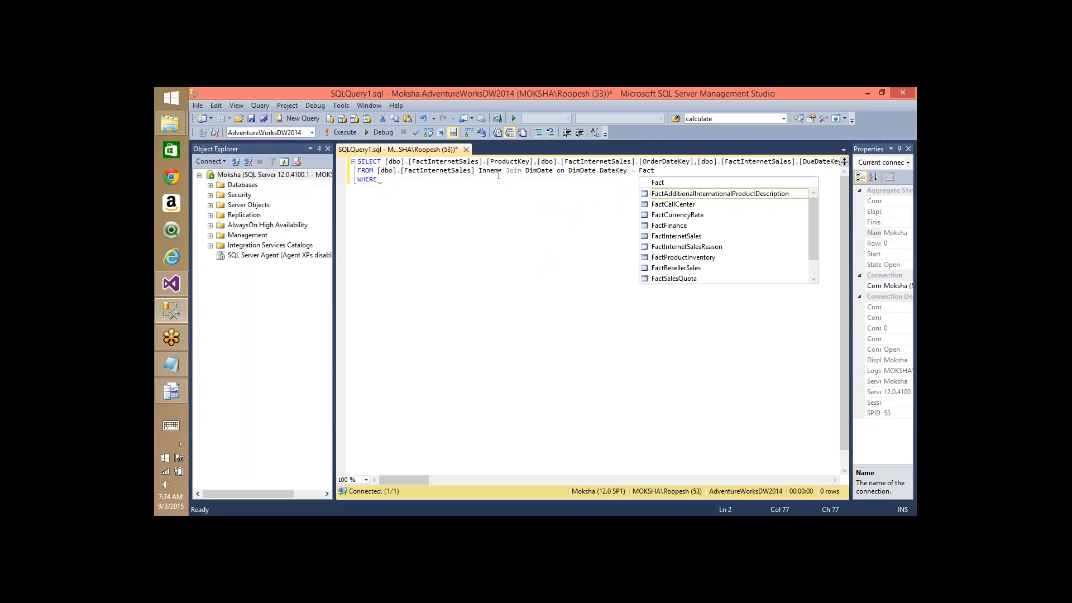
type("In")
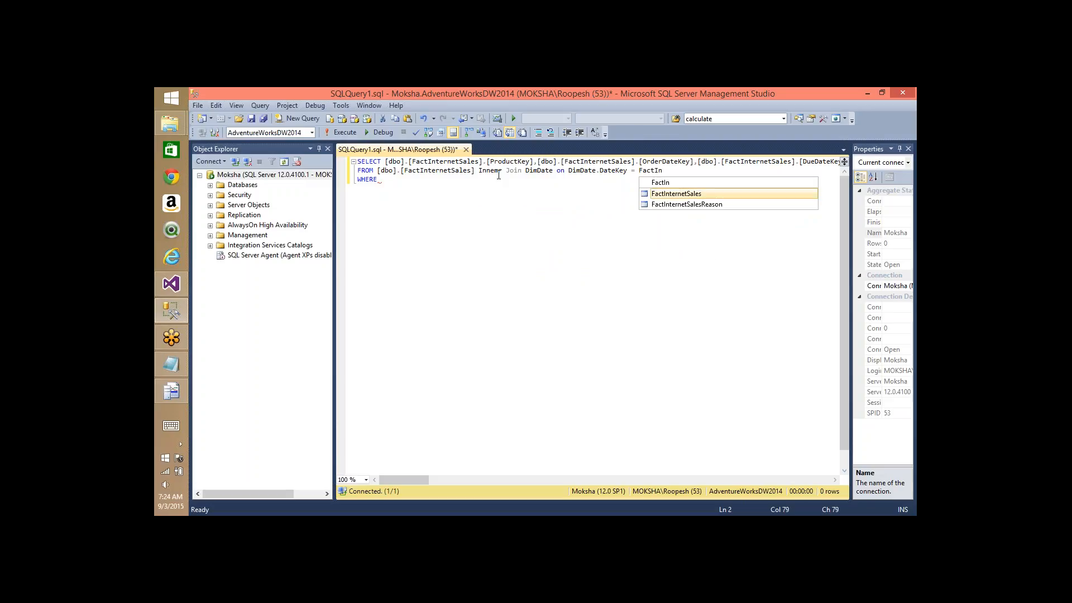
type("ternetSales.Sh")
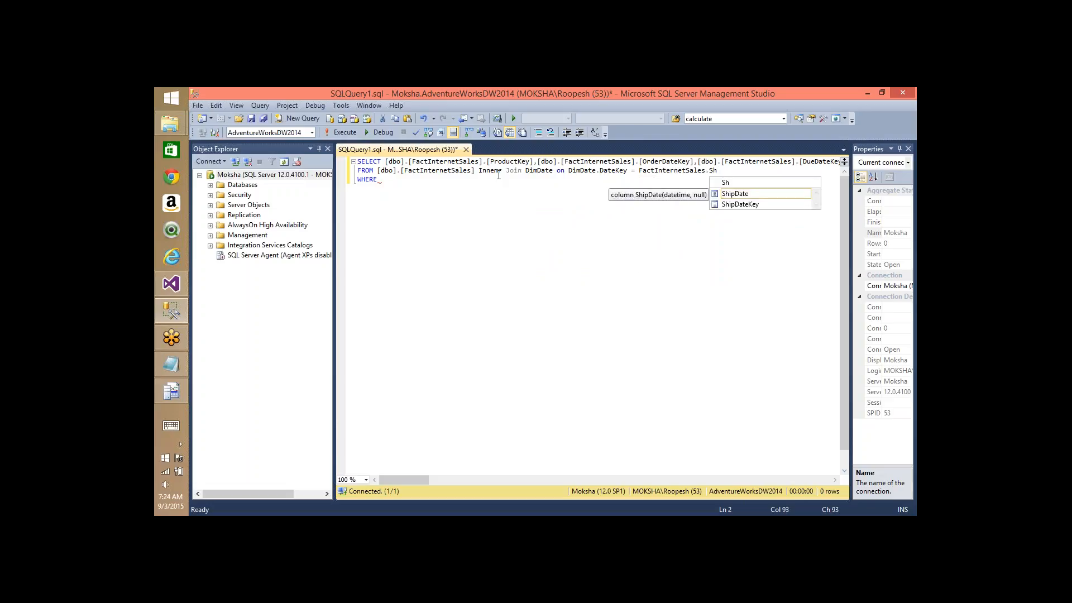
key("Down")
key("Tab")
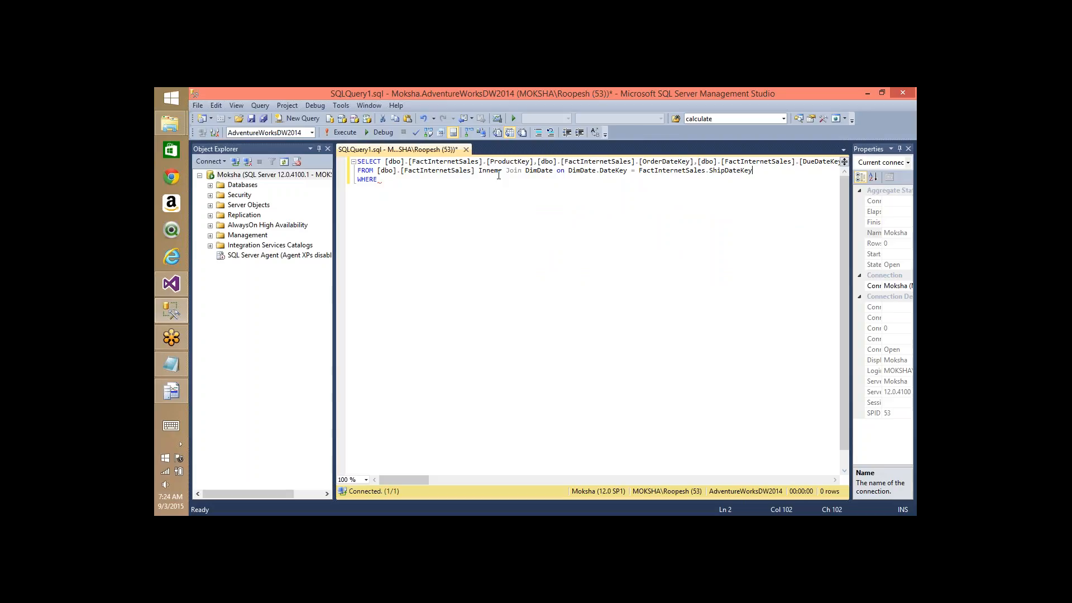
key("ctrl+shift+Home")
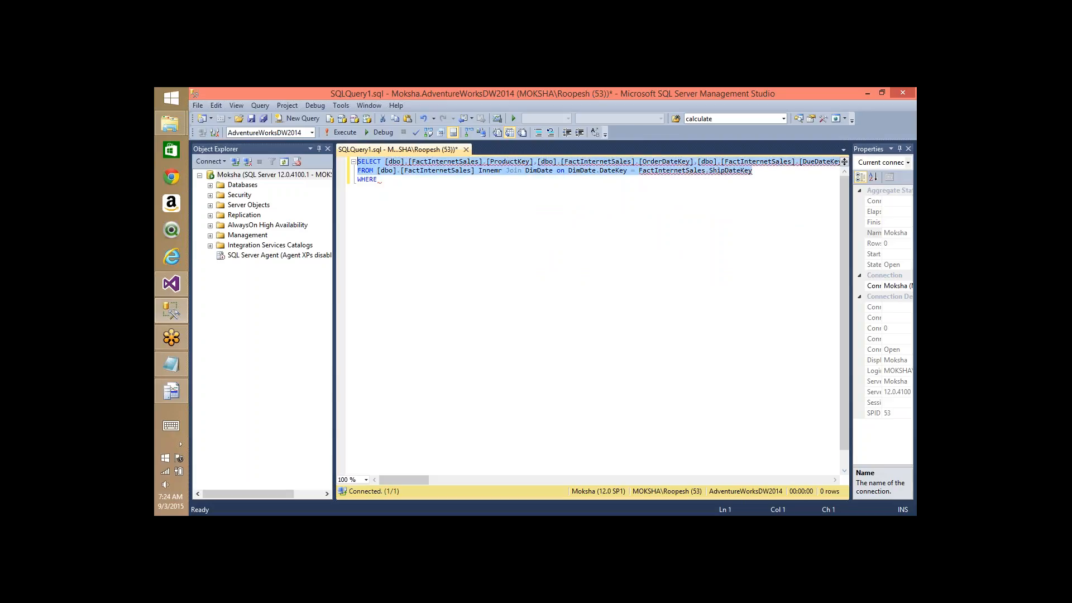
key("F5")
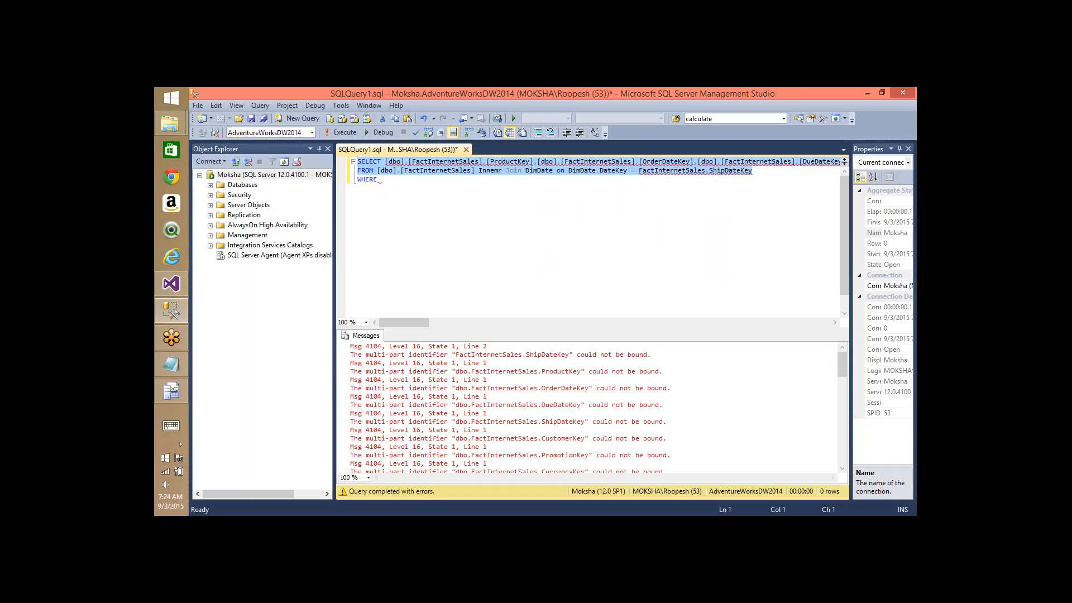
- Correct 'Innemr' to 'Inner' in the join and rerun the query, returning 60398 rows
left_click(658, 192)
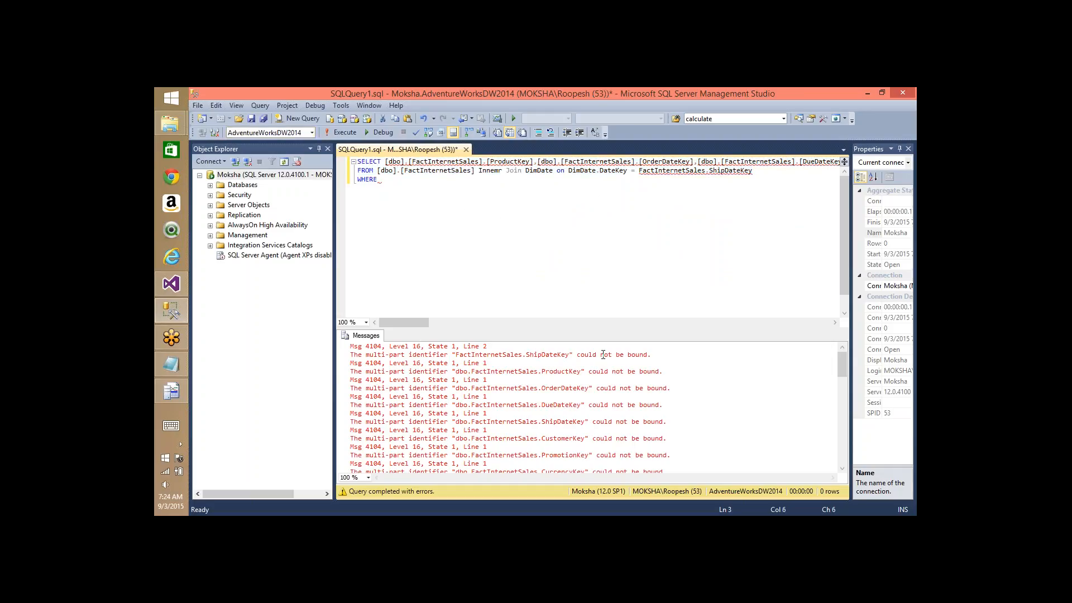
left_click(471, 175)
key("ctrl+shift+Home")
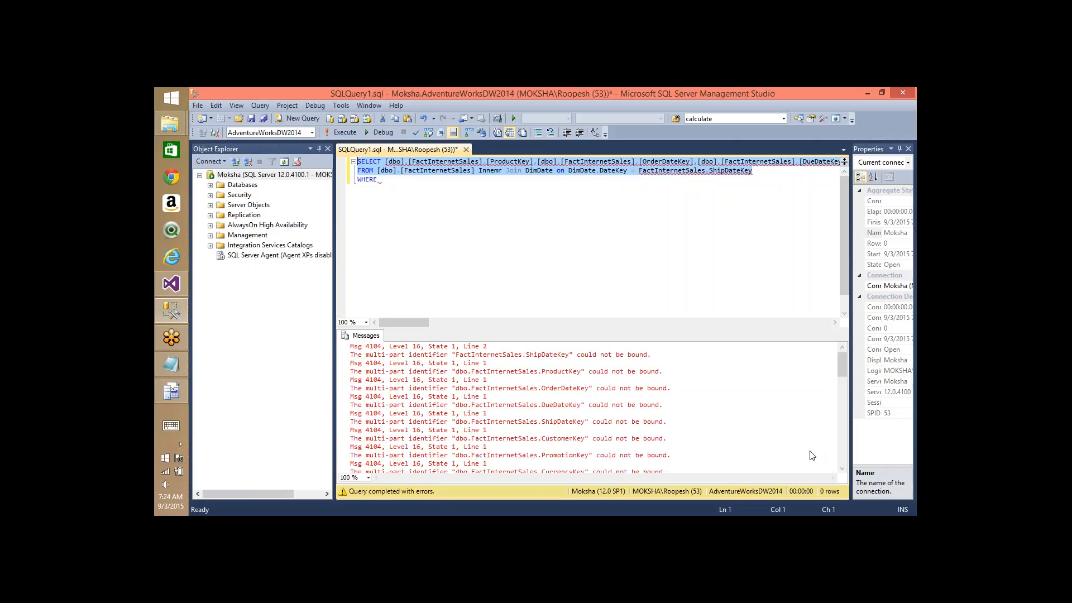
key("ctrl+End")
left_click(500, 171)
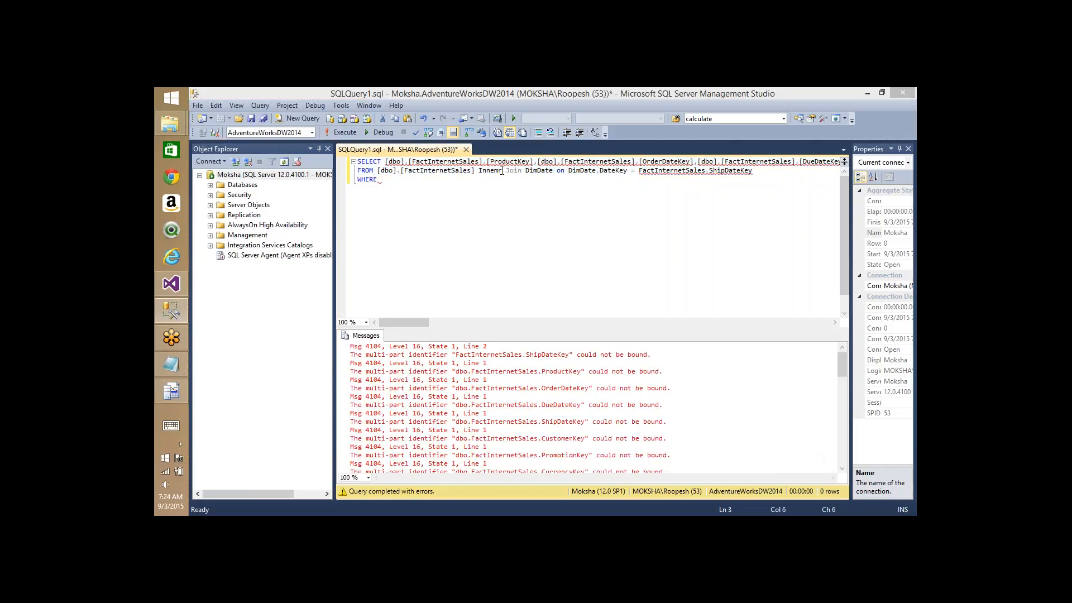
key("BackSpace")
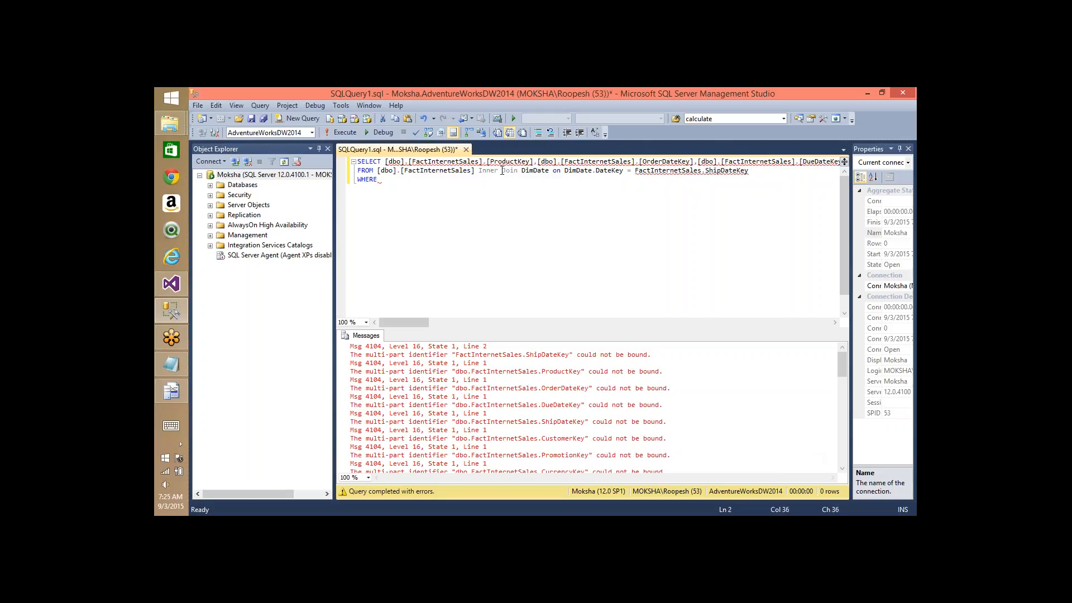
key("End")
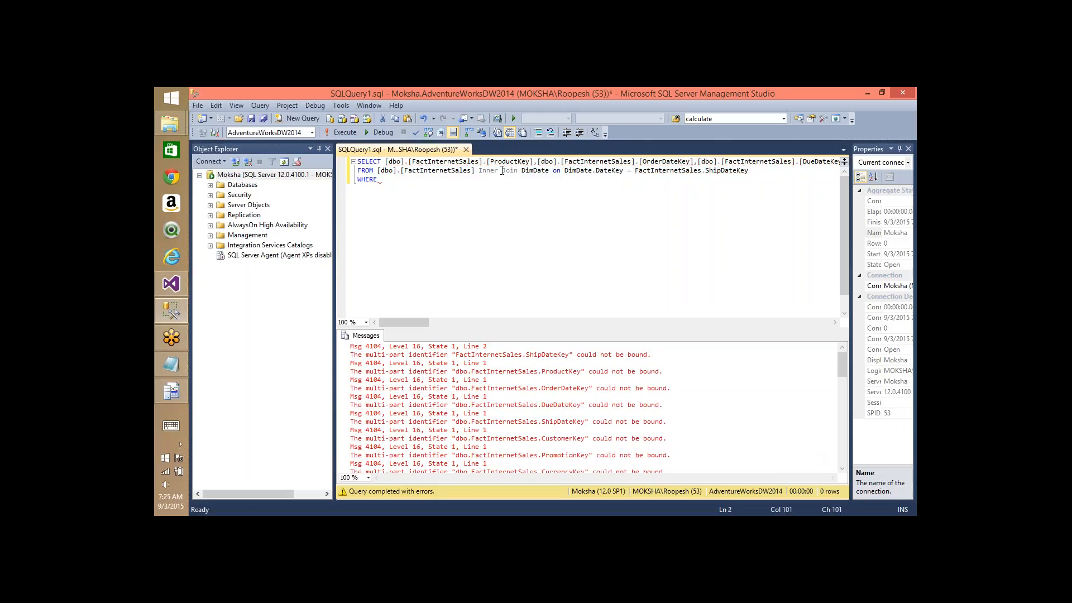
key("ctrl+shift+Home")
key("ctrl+c")
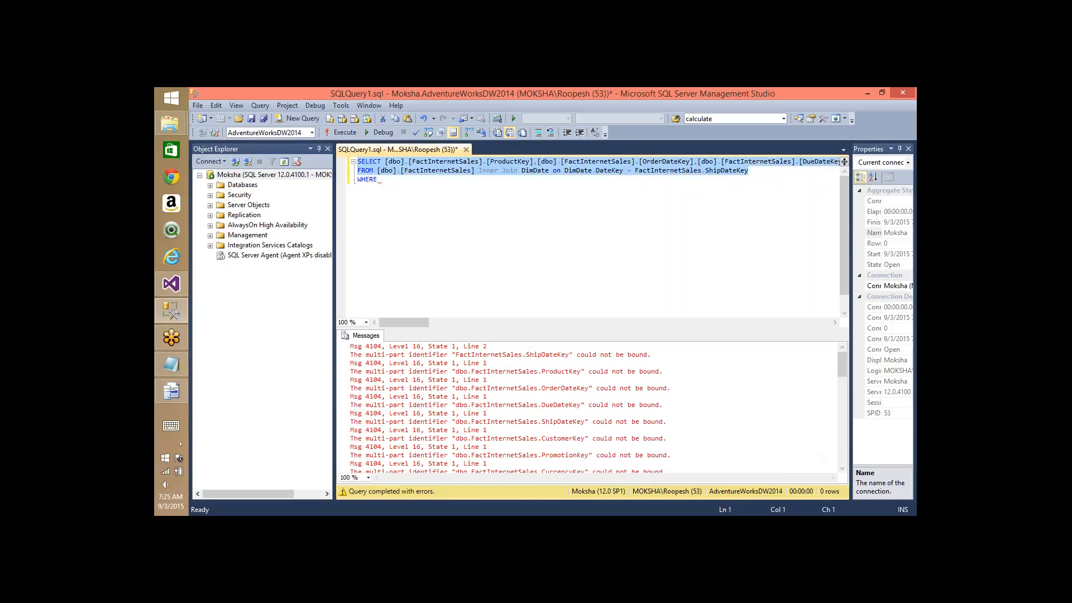
key("F5")
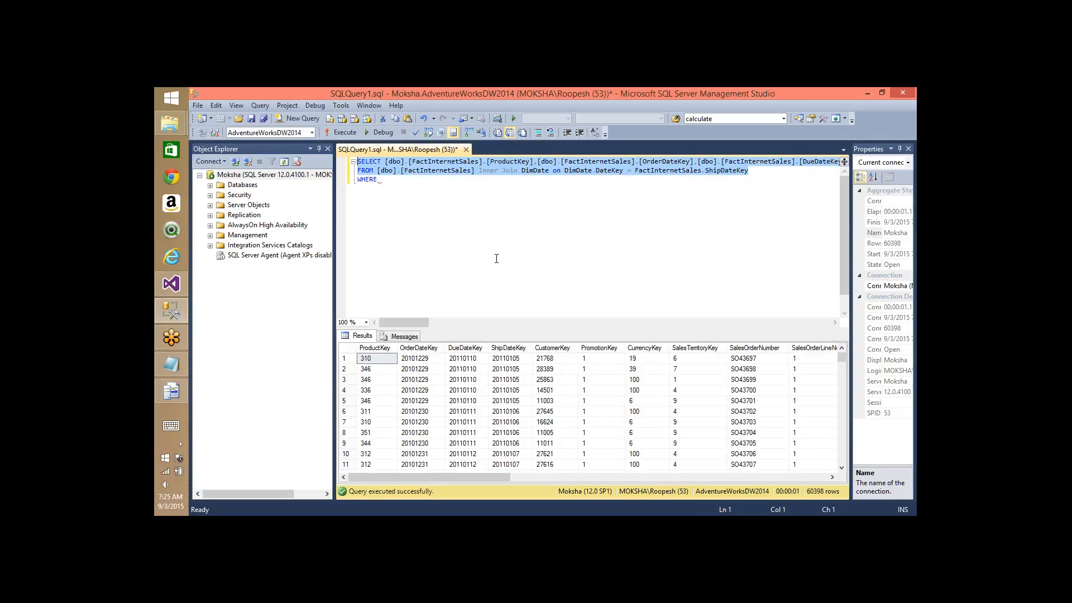
- In a new query window, run the pasted join as SELECT DISTINCT CalendarYear
key("ctrl+n")
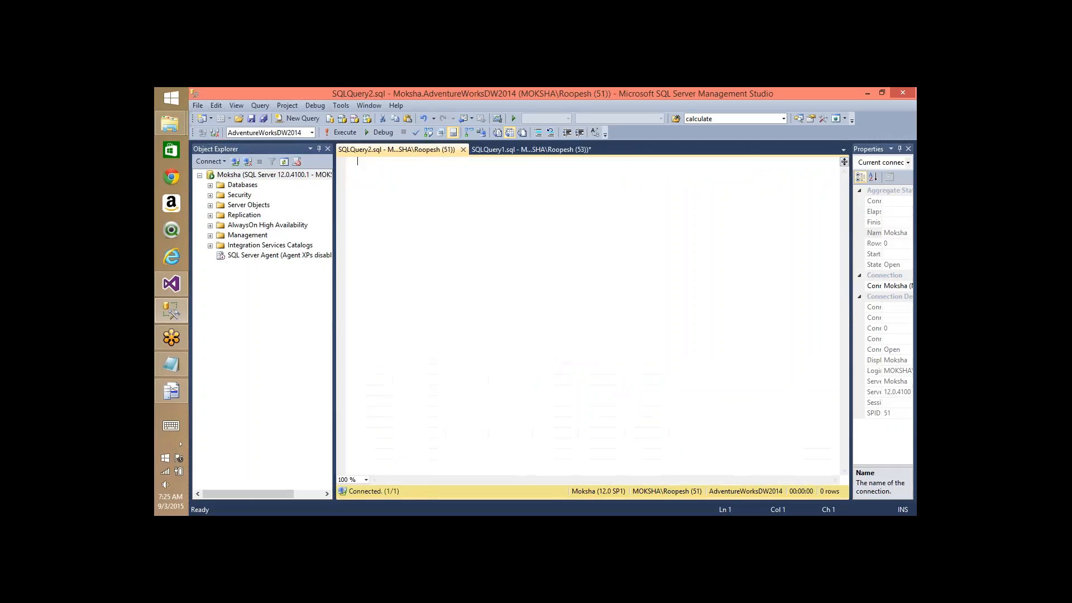
key("ctrl+v")
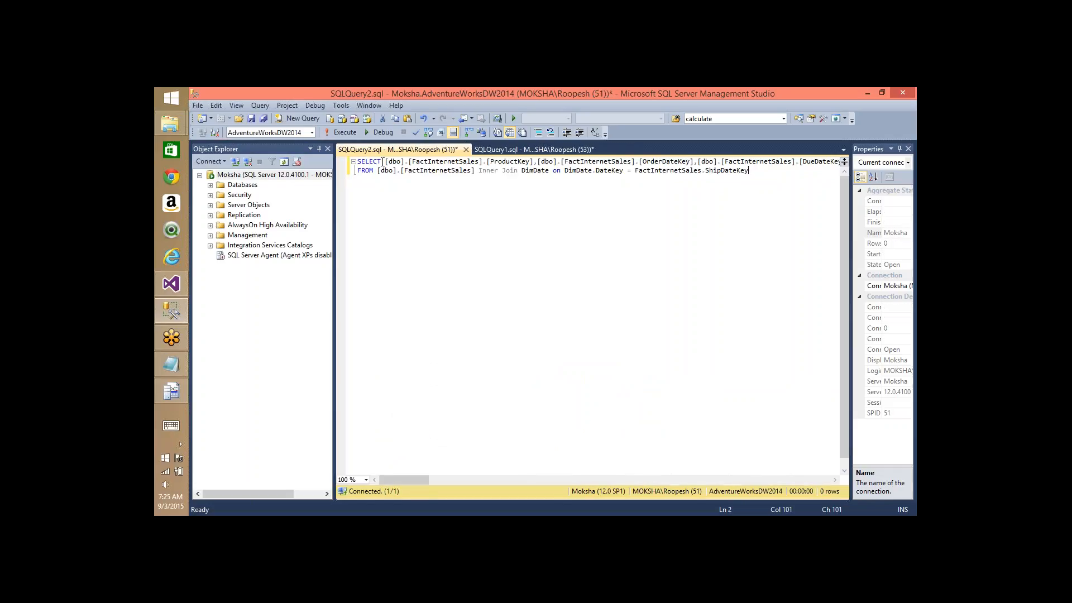
left_click(382, 162)
key("shift+End")
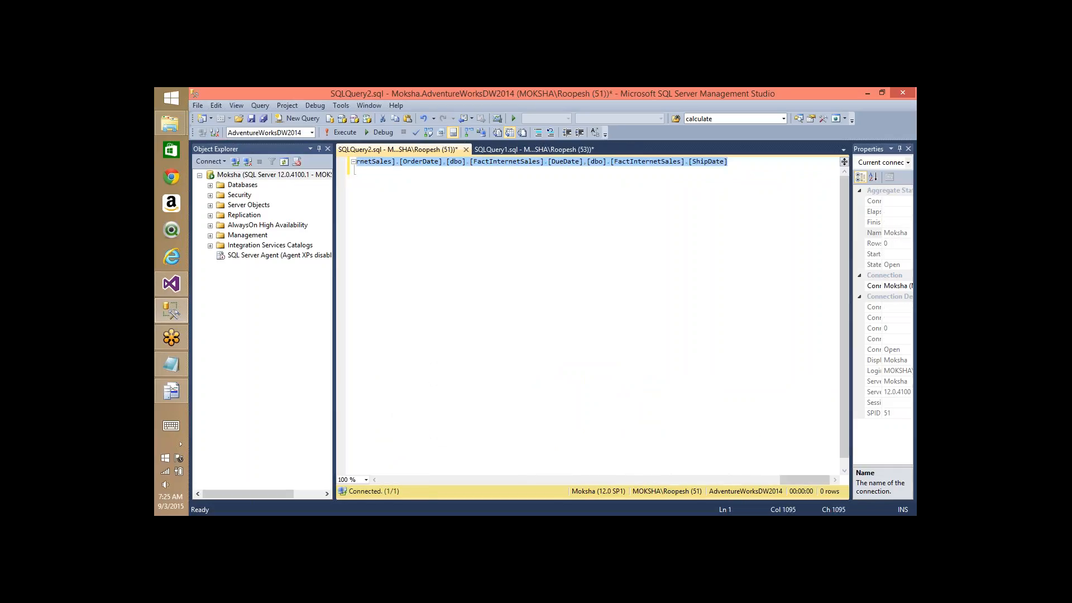
type("cale")
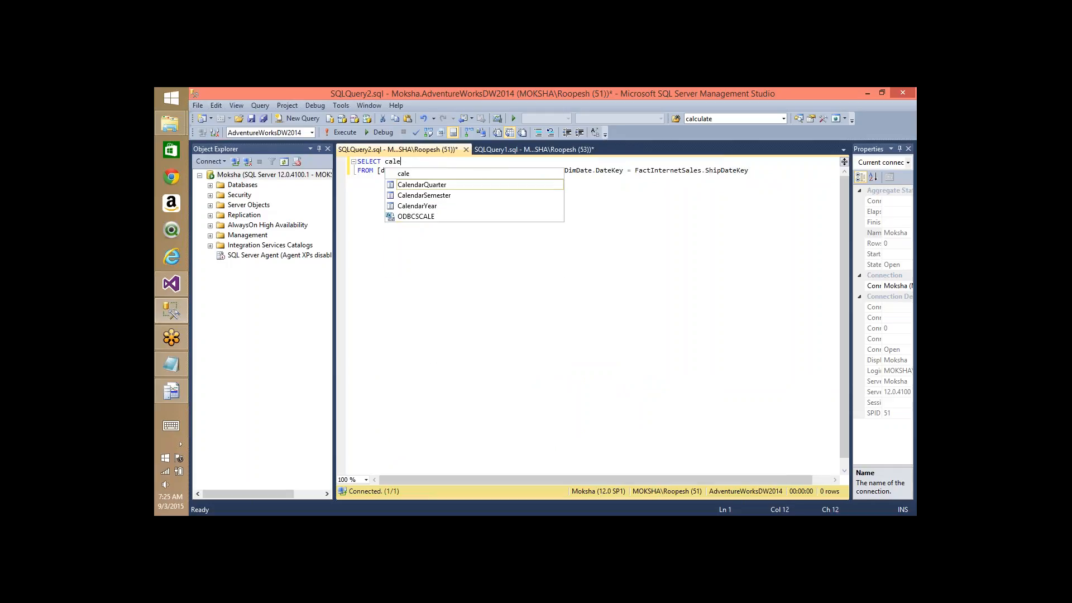
key("Down")
key("Down")
key("Return")
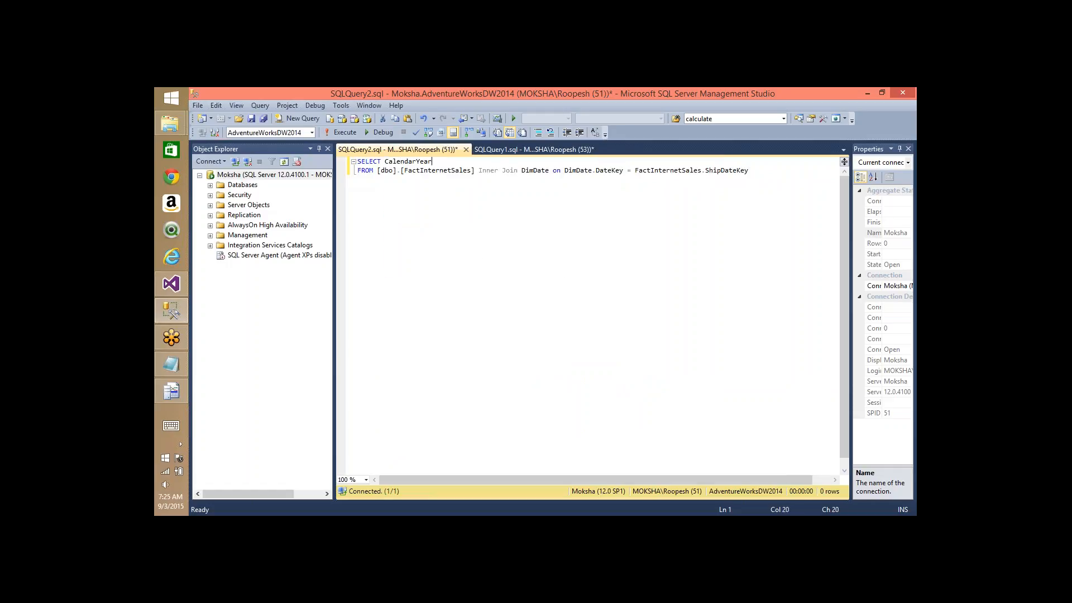
key("ctrl+Left")
type("distinct")
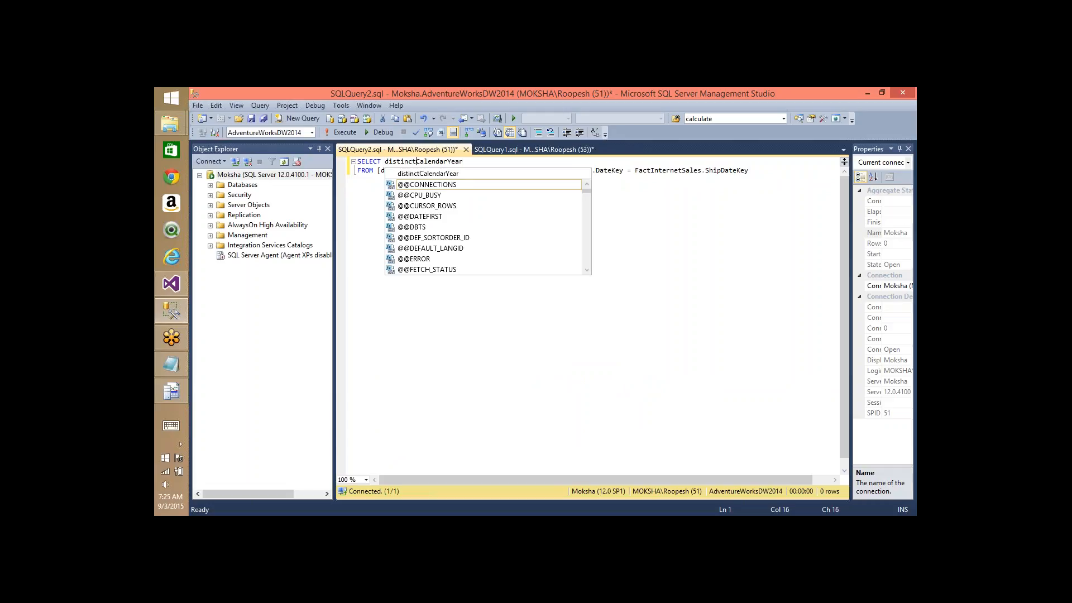
key("F5")
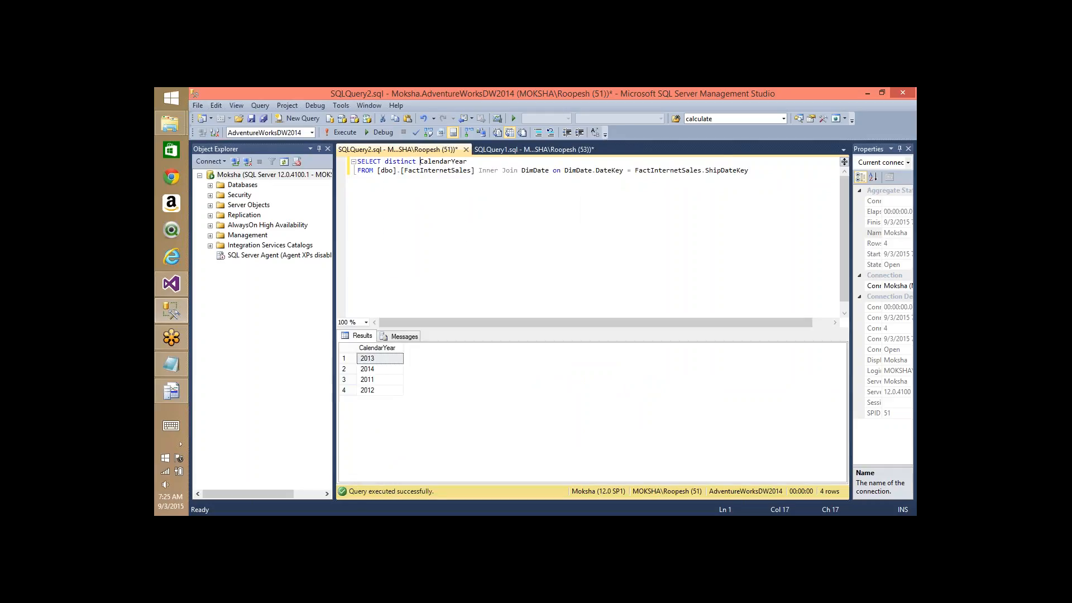
- Review the returned years 2011–2014 and go back to SQLQuery1
left_click(372, 381)
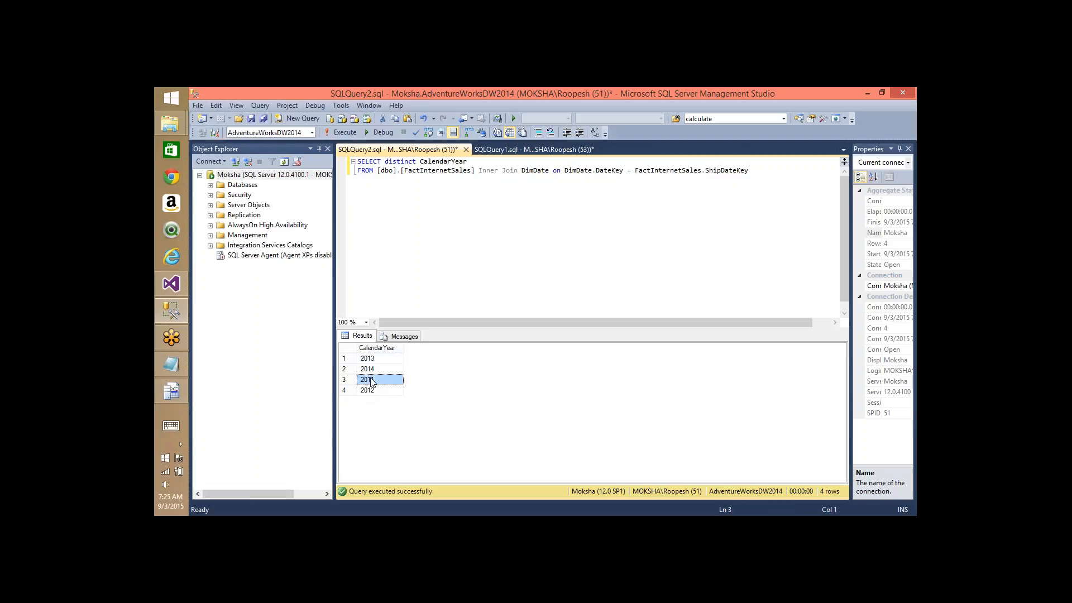
key("Up")
key("ctrl+Tab")
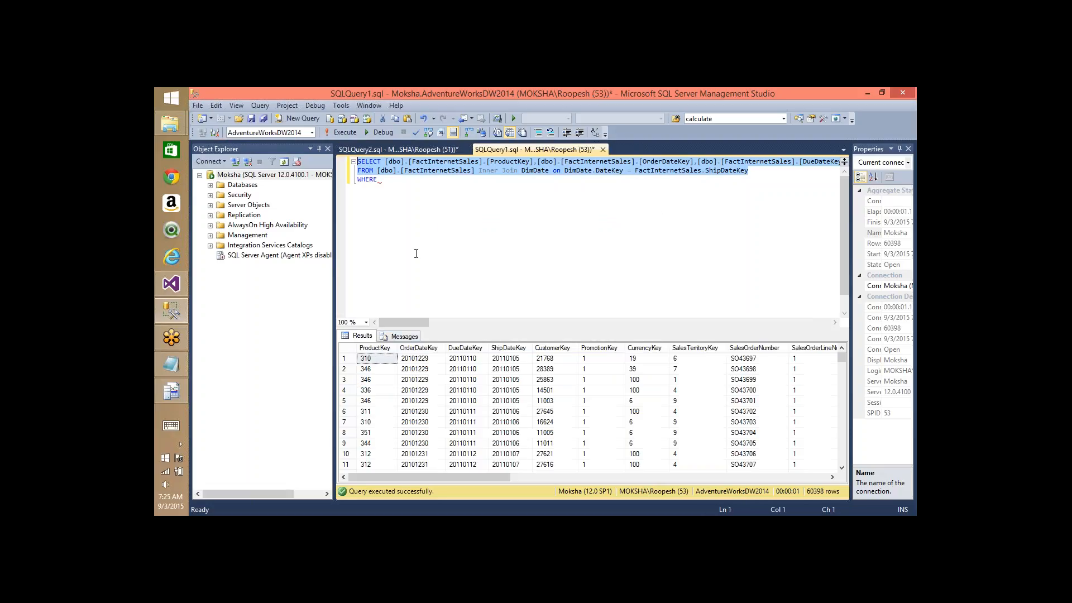
- Filter the query with WHERE CalendarYear = 2011, rerun it for 2178 rows, and copy it
left_click(414, 179)
type("Calen")
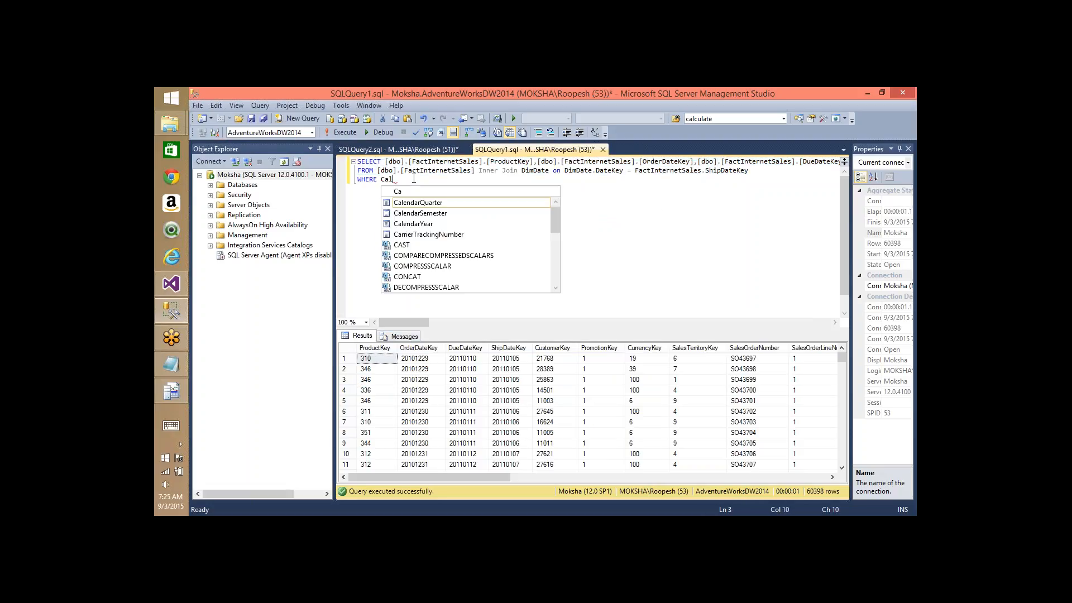
key("Down")
key("Down")
key("Down")
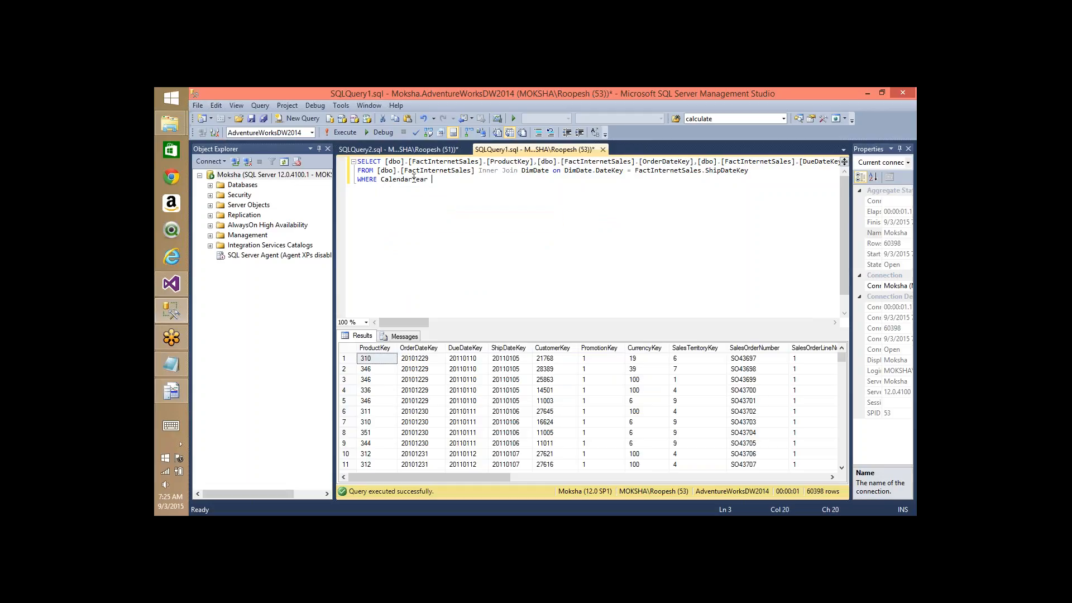
type("= 2011")
key("F5")
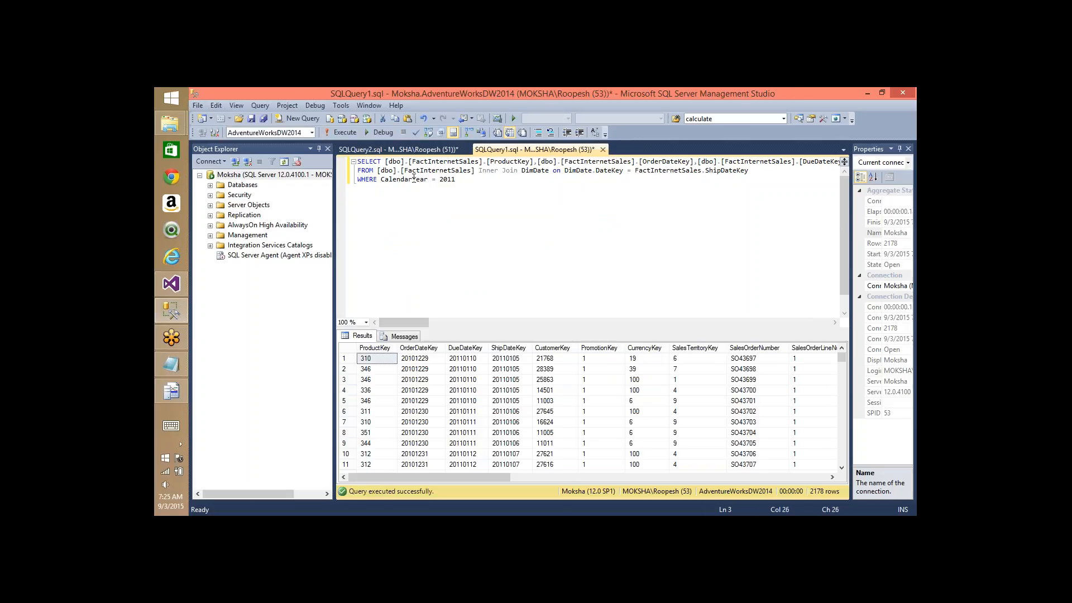
key("ctrl+a")
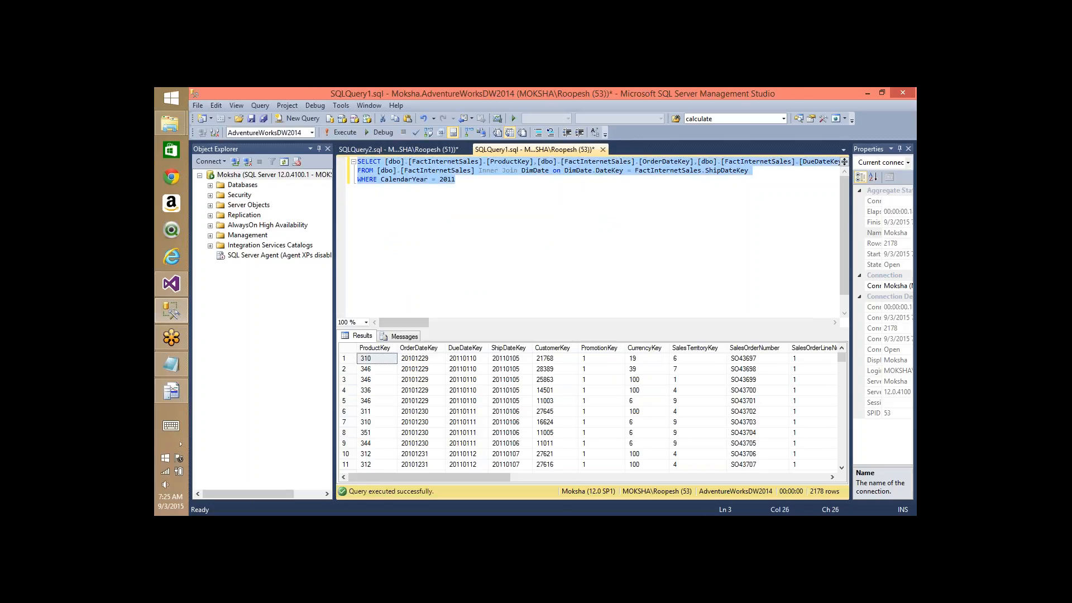
key("alt+Tab")
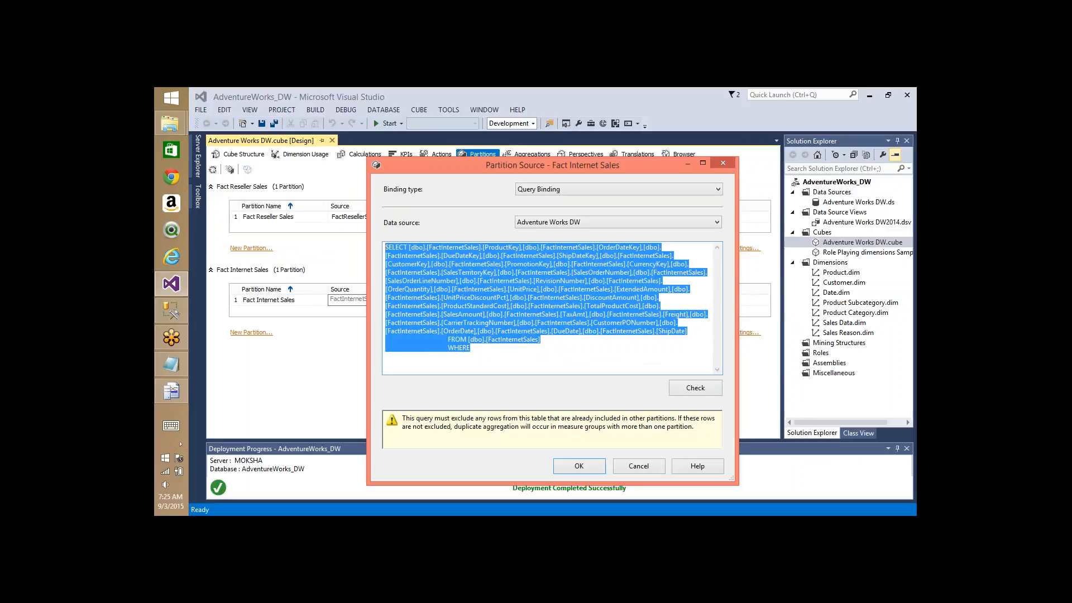
- Use the 2011 query as the partition source and rename the partition Fact Internet Sales 2011
type("SELECT [dbo].[FactInternetSales].[ProductKey],[dbo].[FactInternetSales].[OrderDateKey],[dbo].[FactInternetSales].[DueDateKey],[dbo].[FactInternetSales].[ShipDateKey],[dbo].[FactInternetSales].[CustomerKey],[dbo].[FactInternetSales].[PromotionKey],[dbo].[FactInternetSales].[CurrencyKey],[dbo].[FactInternetSales].[SalesTerritoryKey],[dbo].[FactInternetSales].[SalesOrderNumber],[dbo].[FactInternetSales].[SalesOrderLineNumber],[dbo].[FactInternetSales].[RevisionNumber],[dbo].[FactInternetSales].[OrderQuantity],[dbo].[FactInternetSales].[UnitPrice],[dbo].[FactInternetSales].[ExtendedAmount],[dbo].[FactInternetSales].[UnitPriceDiscountPct],[dbo].[FactInternetSales].[DiscountAmount],[dbo].[FactInternetSales].[ProductStandardCost],[dbo].[FactInternetSales].[TotalProductCost],[dbo].[FactInternetSales].[SalesAmount],[dbo].[FactInternetSales].[TaxAmt],[dbo].[FactInternetSales].[Freight],[dbo].[FactInternetSales].[CarrierTrackingNumber],[dbo].[FactInternetSales].[CustomerPONumber],[dbo].[FactInternetSales].[OrderDate],[dbo].[FactInternetSales].[DueDate],[dbo].[FactInternetSales].[ShipDate] FROM [dbo].[FactInternetSales] Inner Join DimDate on DimDate.DateKey = FactInternetSales.ShipDateKey WHERE CalendarYear = 2011")
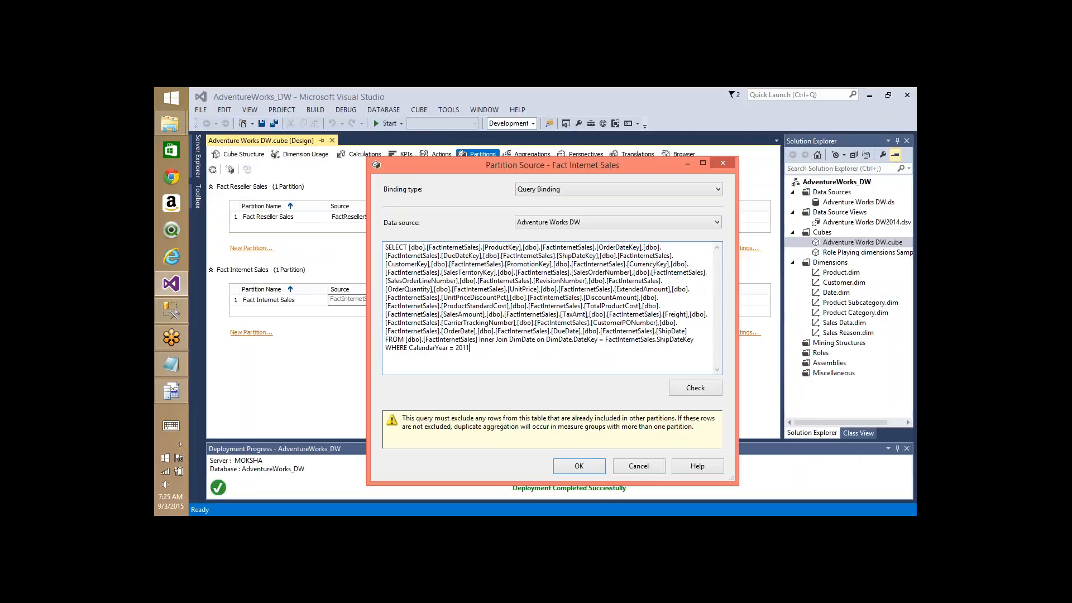
left_click(589, 468)
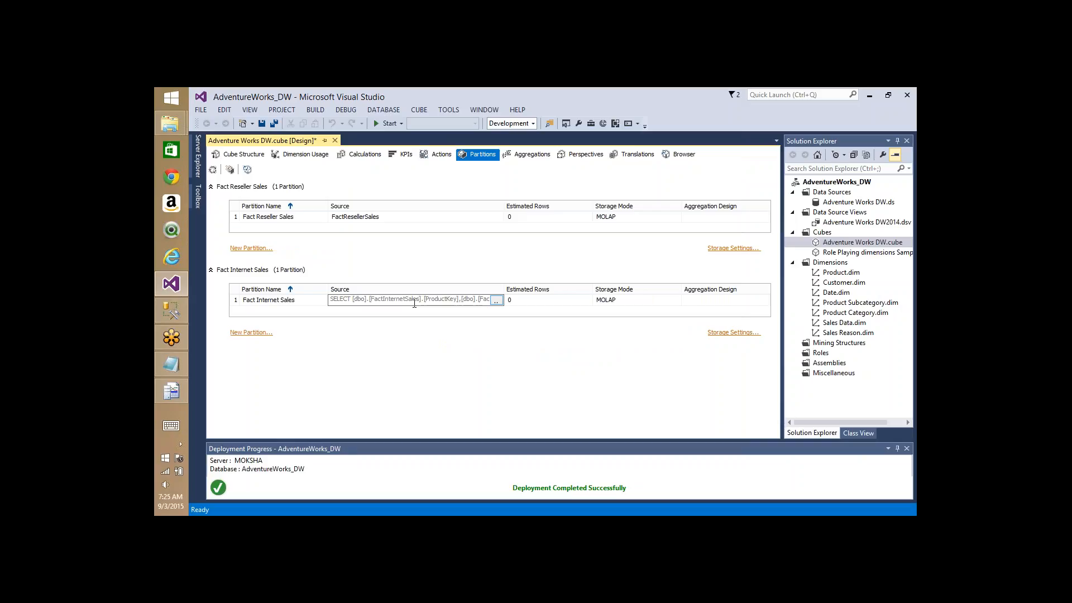
left_click(304, 301)
type("2011")
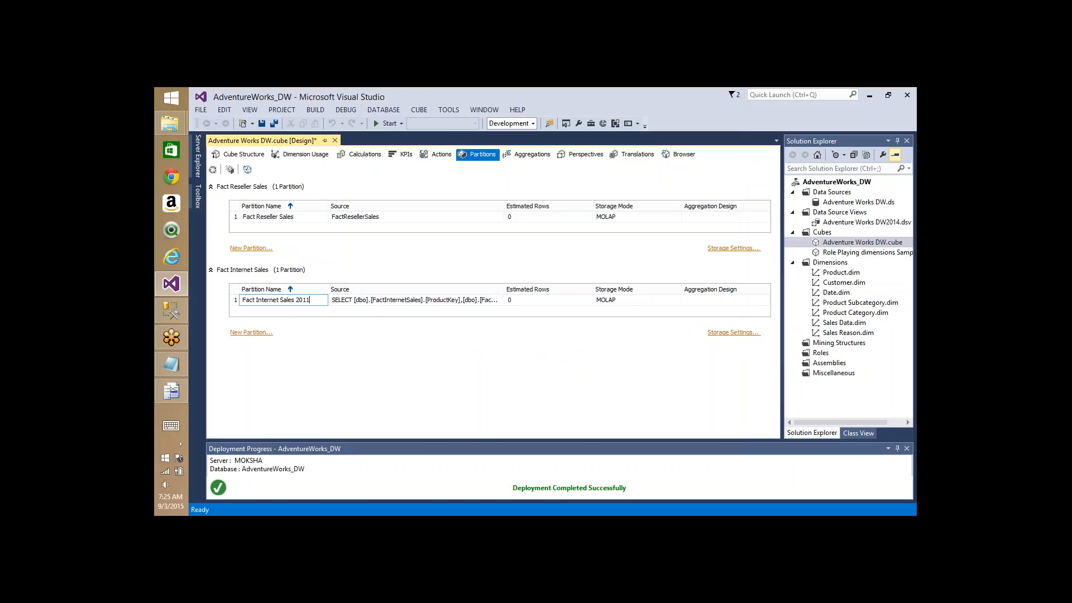
key("Return")
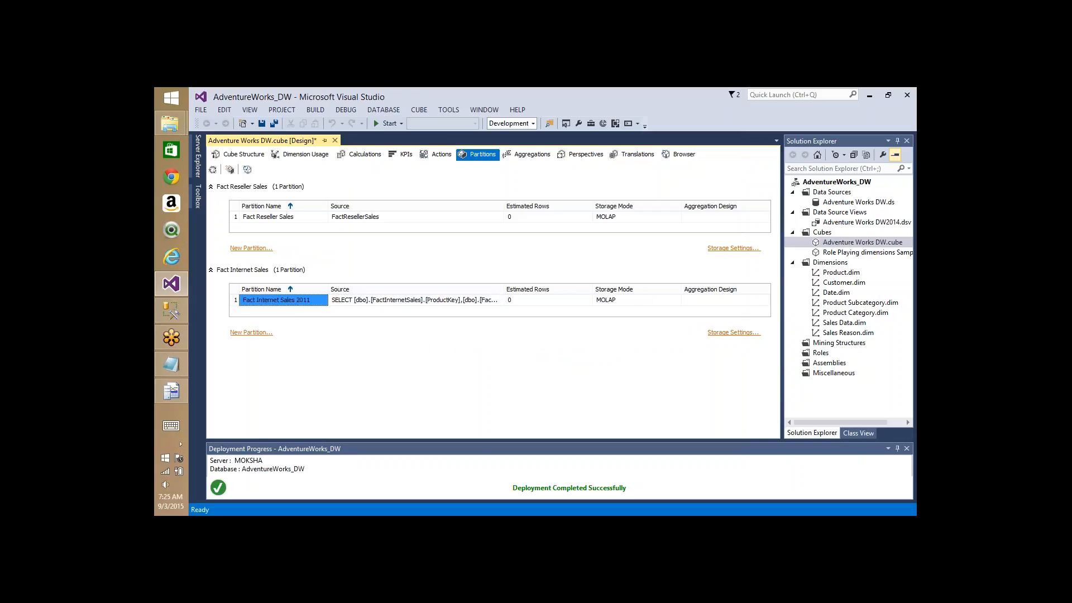
- Start a new FactInternetSales partition whose pasted query filters to CalendarYear 2012
left_click(256, 333)
left_click(568, 411)
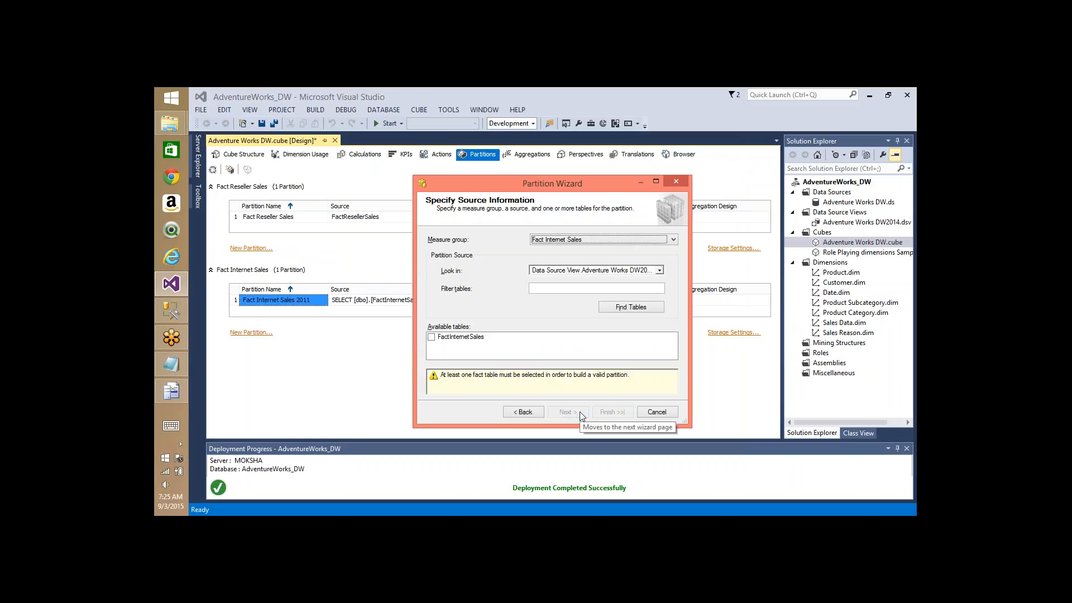
left_click(432, 338)
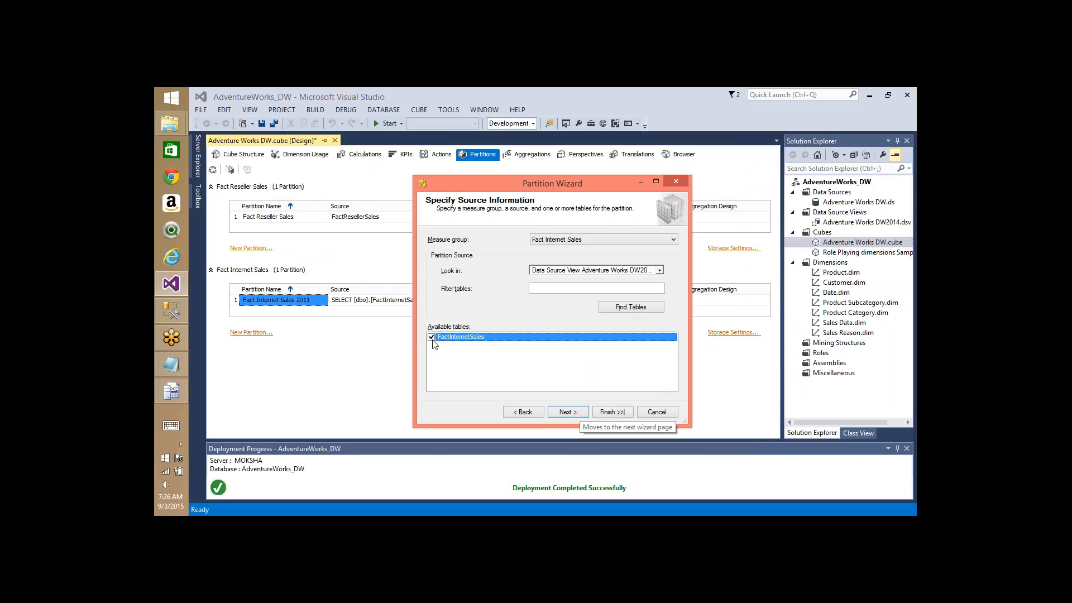
left_click(575, 413)
left_click(458, 237)
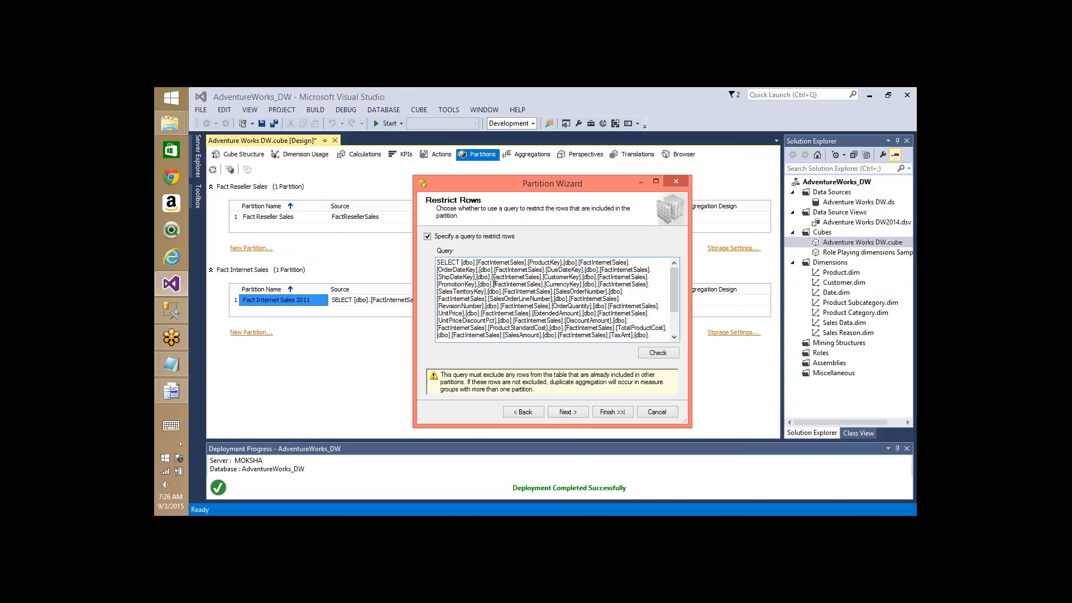
key("ctrl+a")
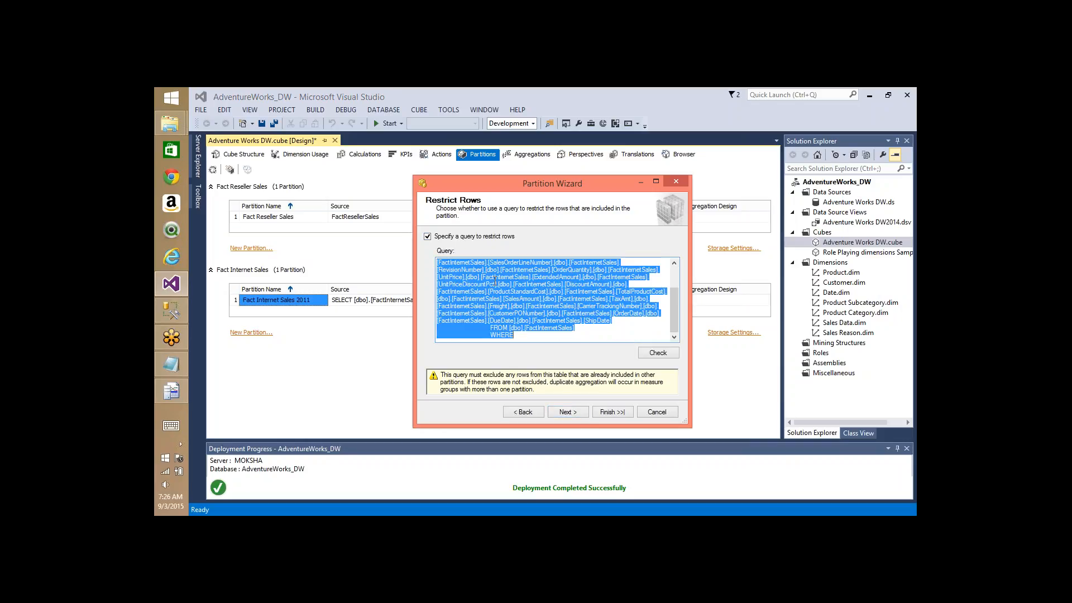
key("ctrl+v")
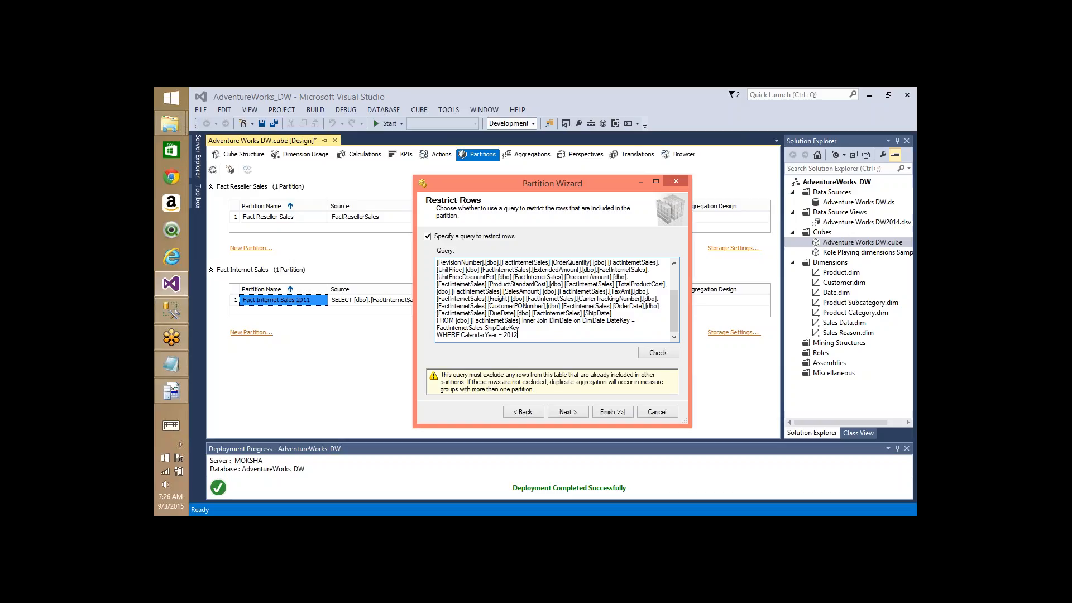
- Name it Fact Internet Sales 2012, choose to design aggregations later, and finish
left_click(570, 414)
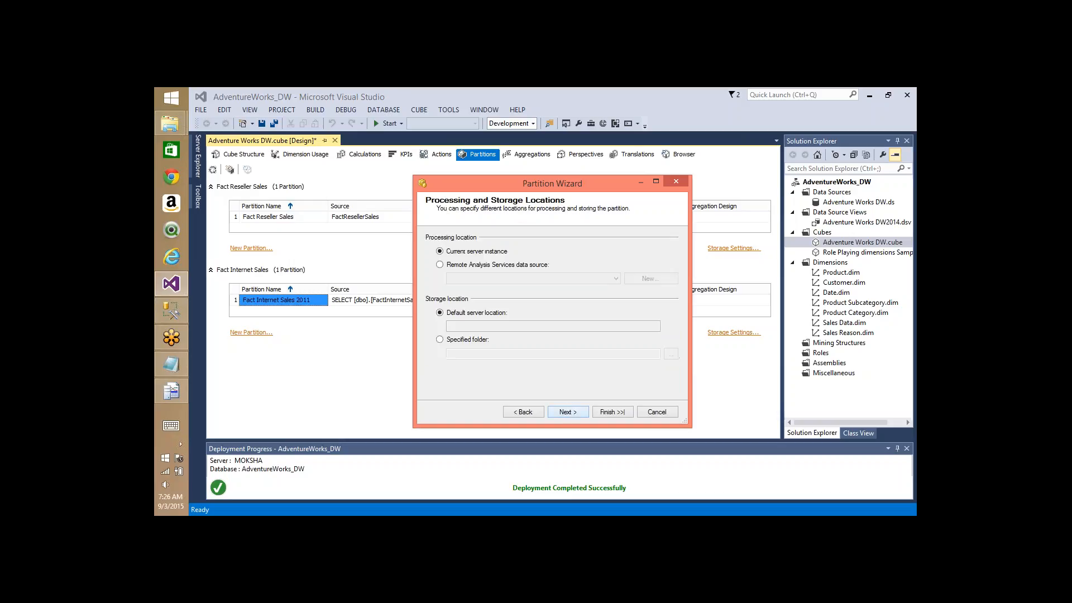
left_click(570, 414)
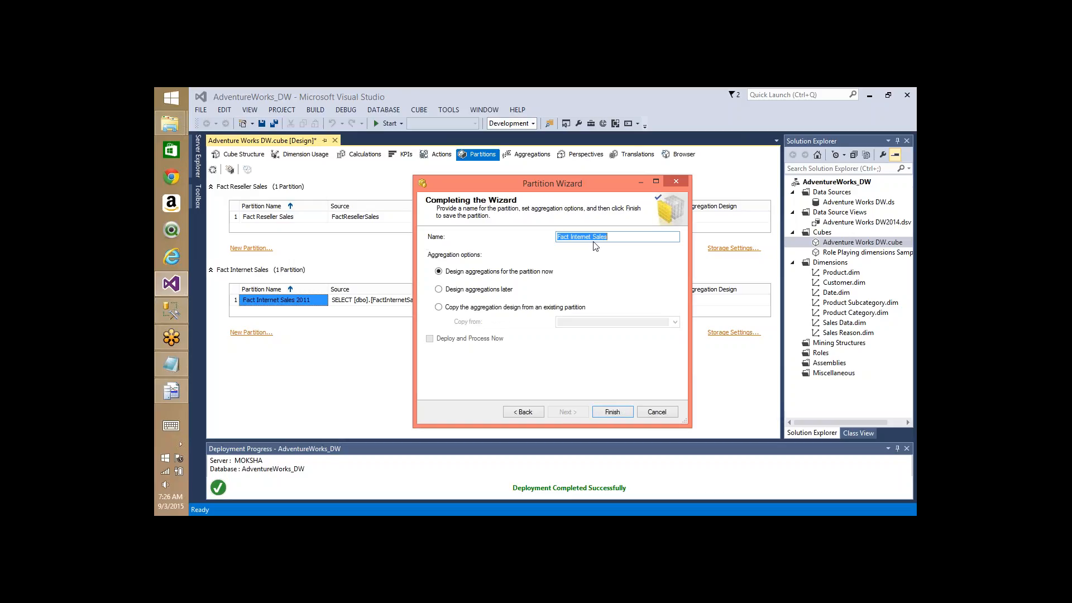
key("End")
type("2012")
left_click(477, 290)
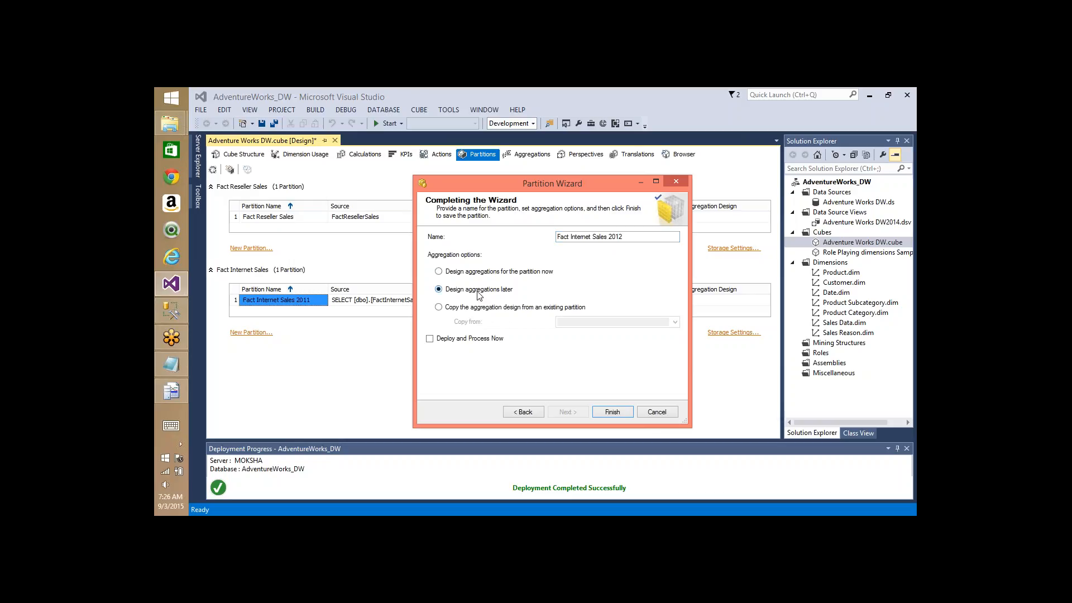
left_click(613, 412)
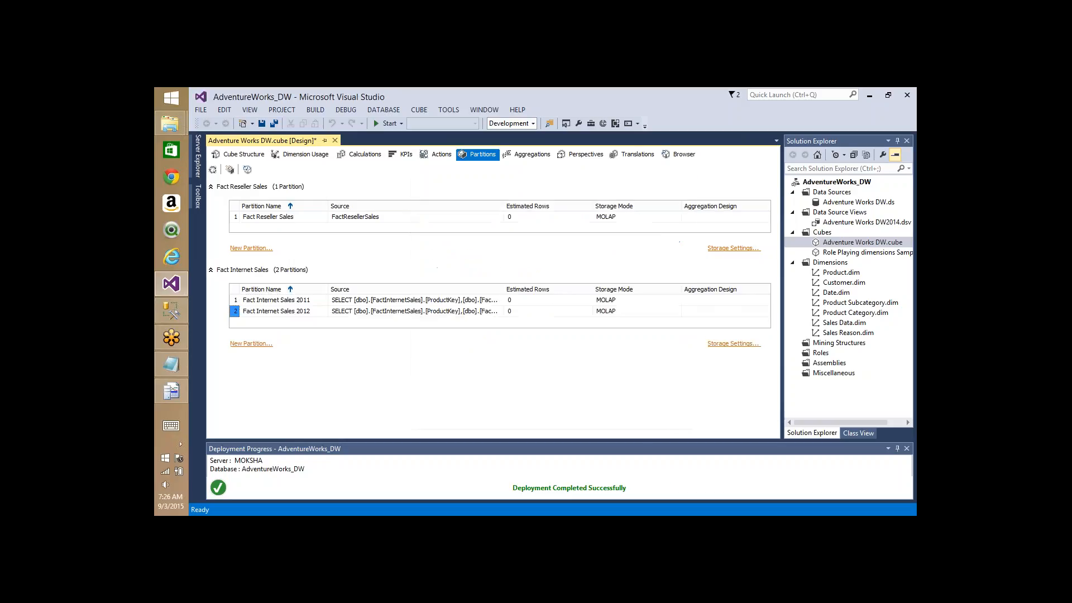
- Start a new FactInternetSales partition with the pasted query changed to CalendarYear 2013
left_click(242, 344)
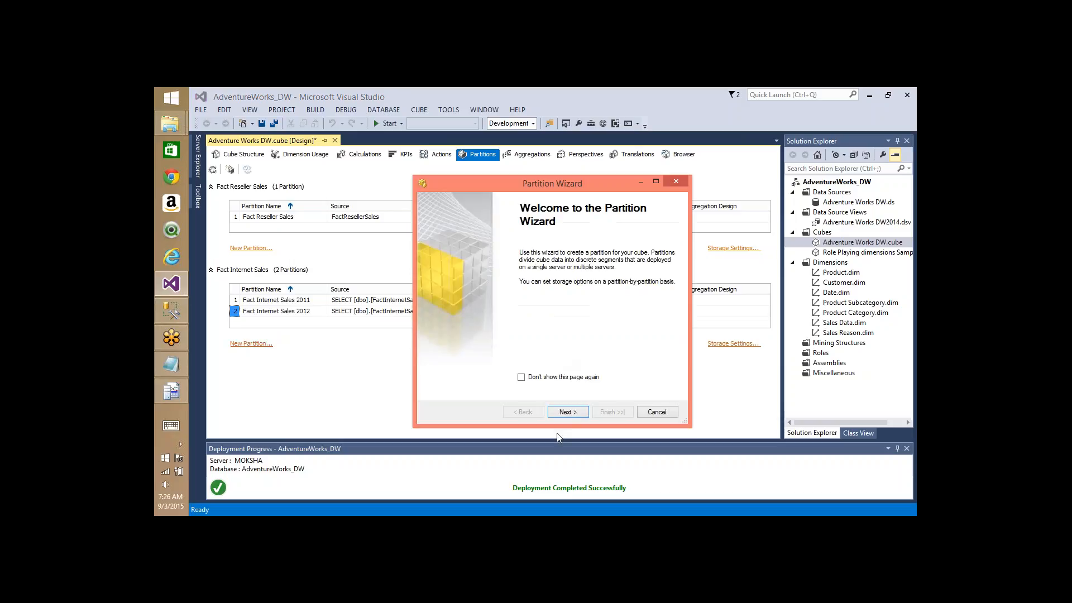
left_click(569, 416)
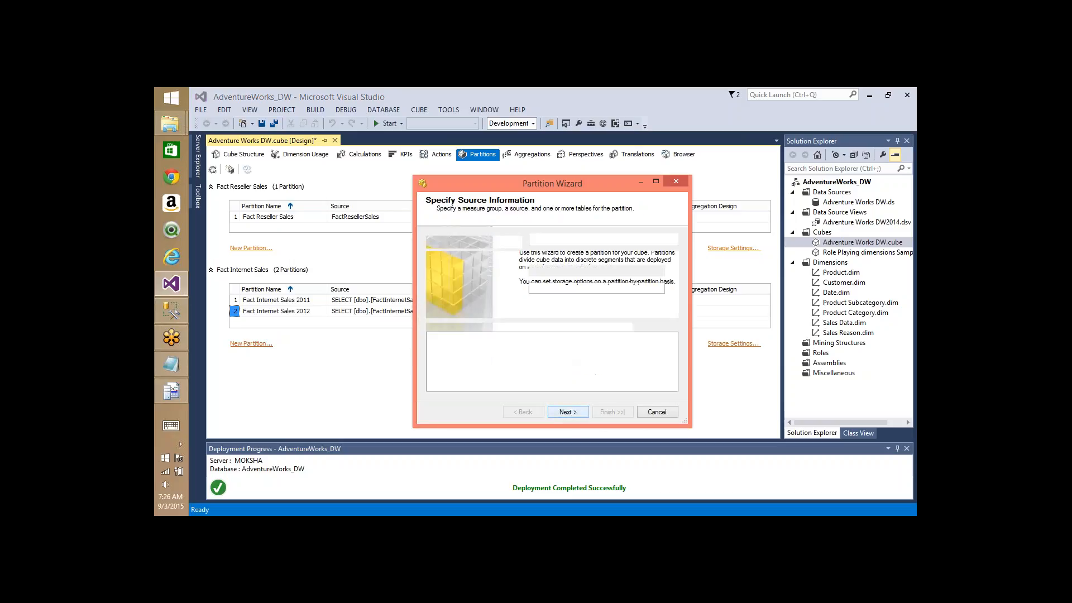
left_click(431, 337)
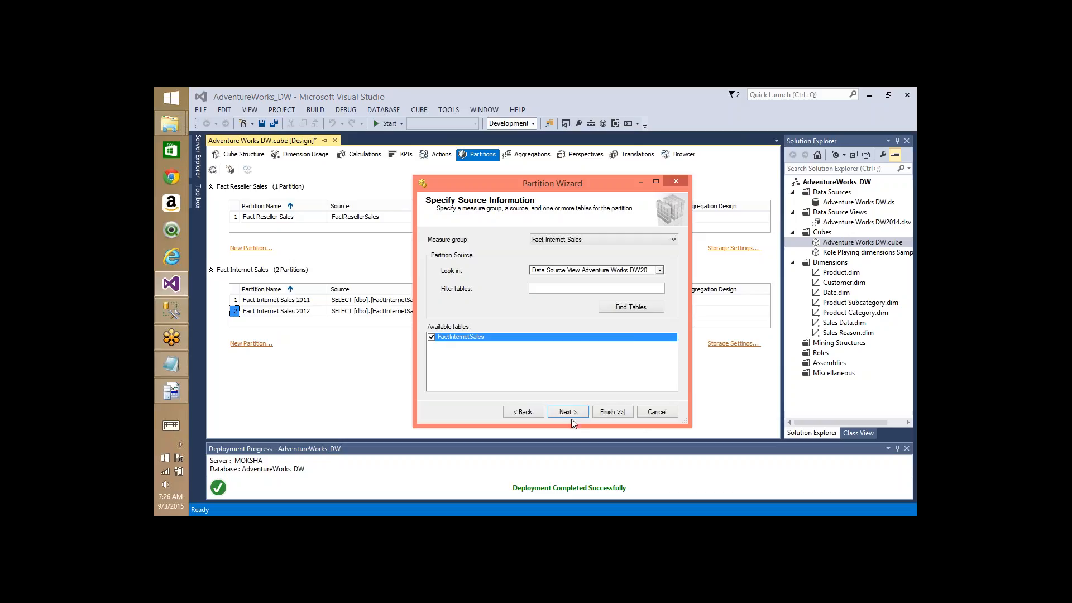
left_click(568, 412)
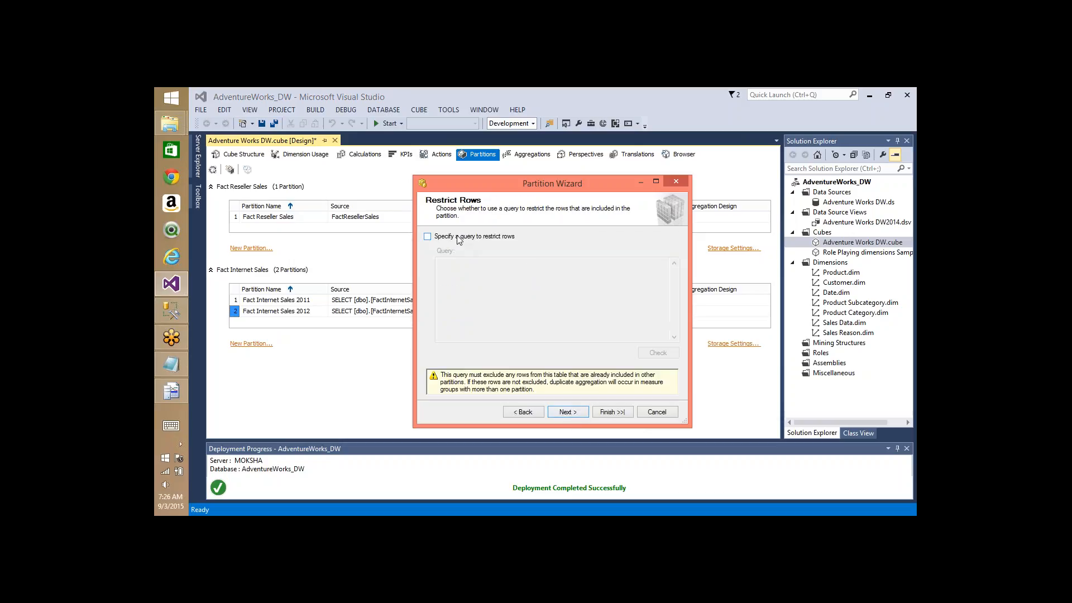
left_click(459, 238)
left_click(499, 284)
key("ctrl+a")
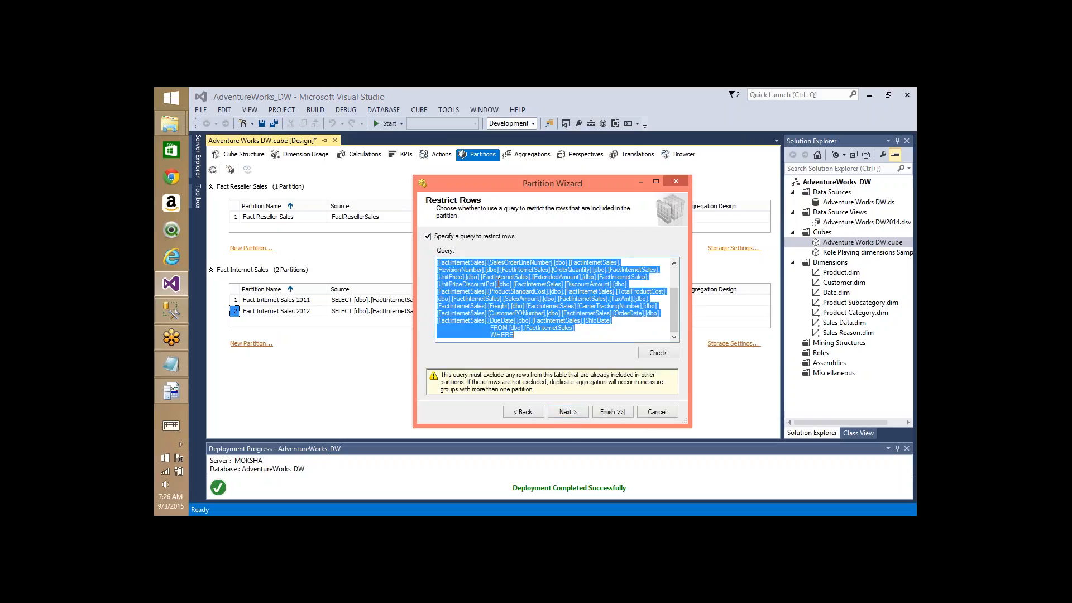
key("ctrl+v")
type("3")
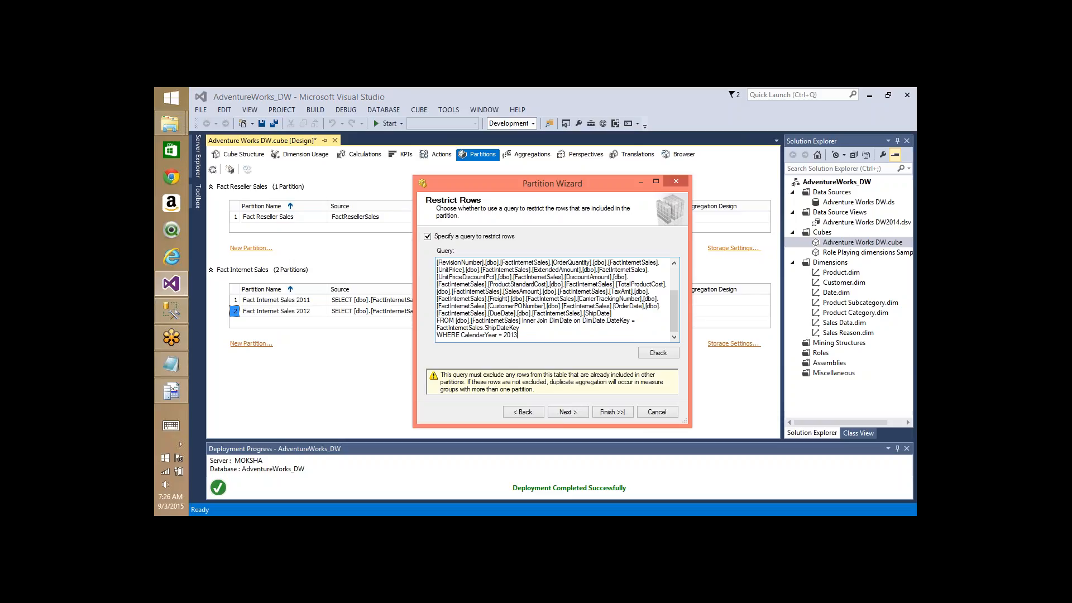
- Name it Fact Internet Sales2013, postpone aggregation design, and finish the wizard
left_click(567, 413)
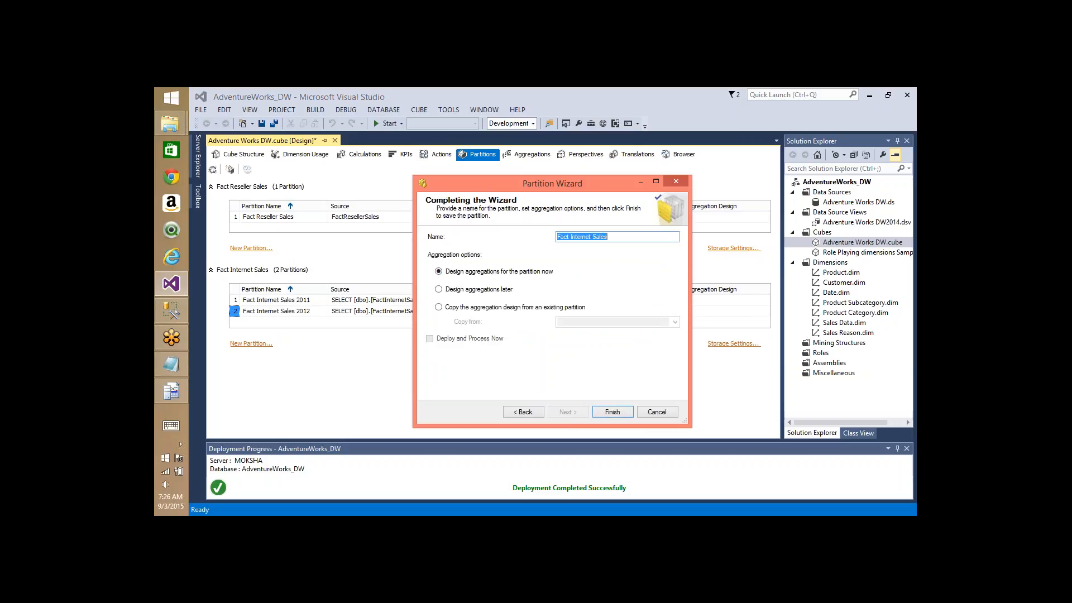
left_click(615, 239)
type("2013")
left_click(462, 290)
left_click(612, 411)
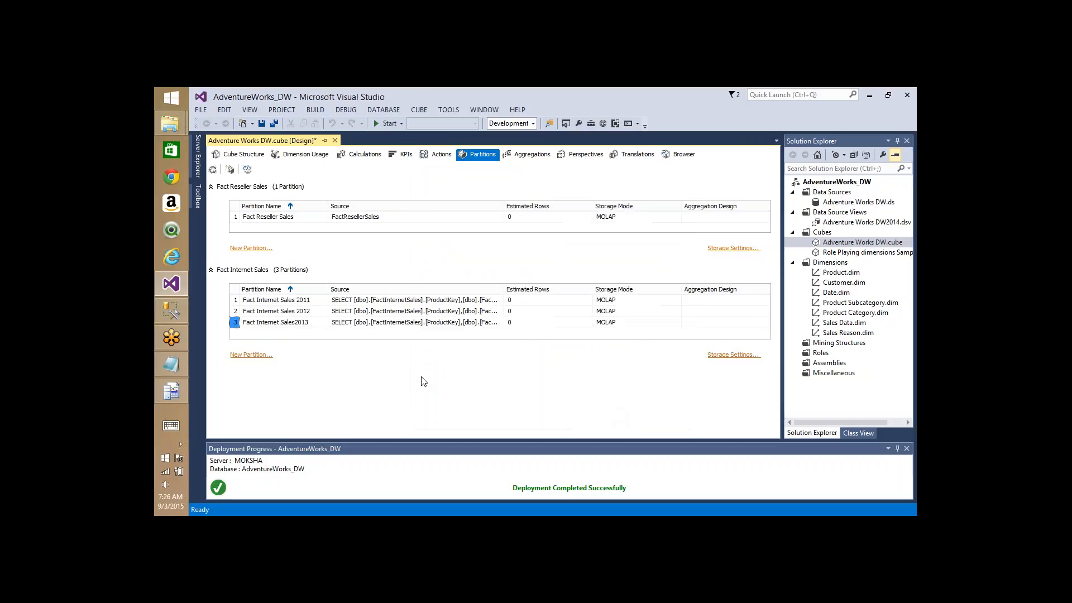
- Start a new FactInternetSales partition with the pasted query changed to CalendarYear 2014
left_click(263, 356)
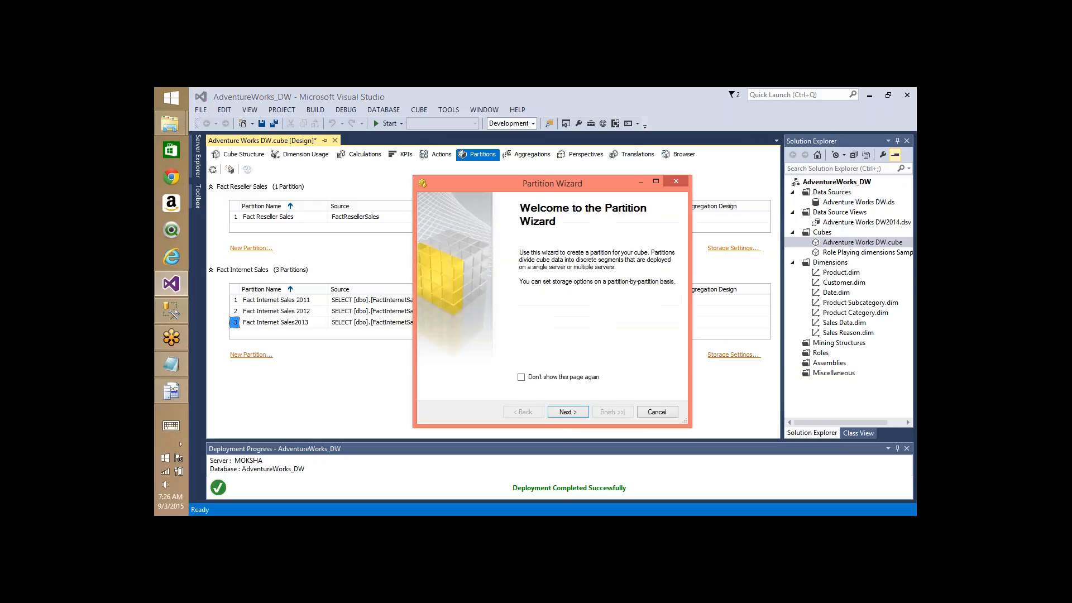
left_click(574, 412)
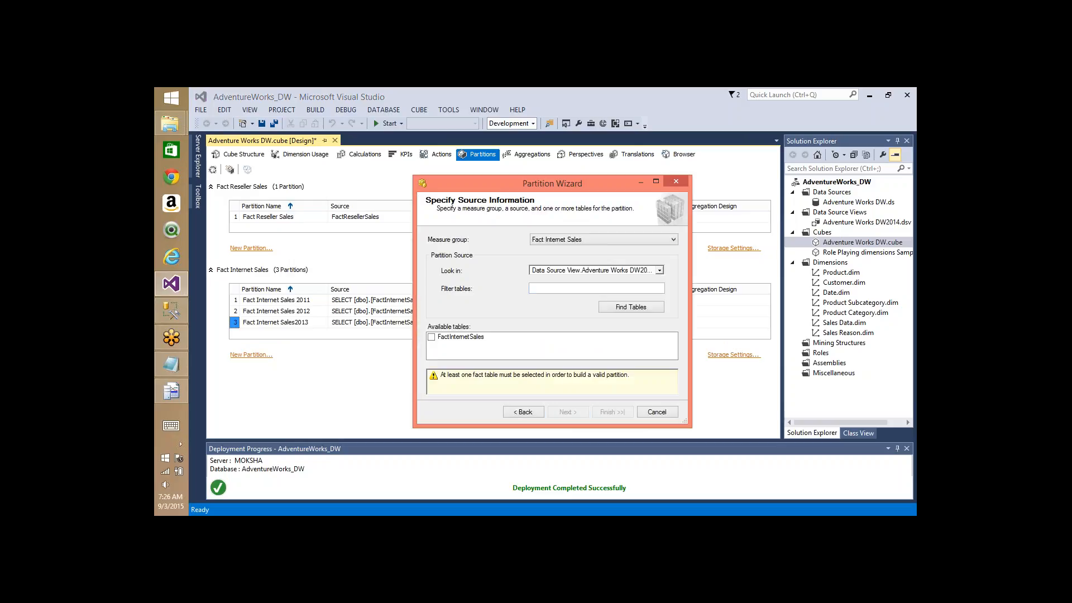
left_click(459, 337)
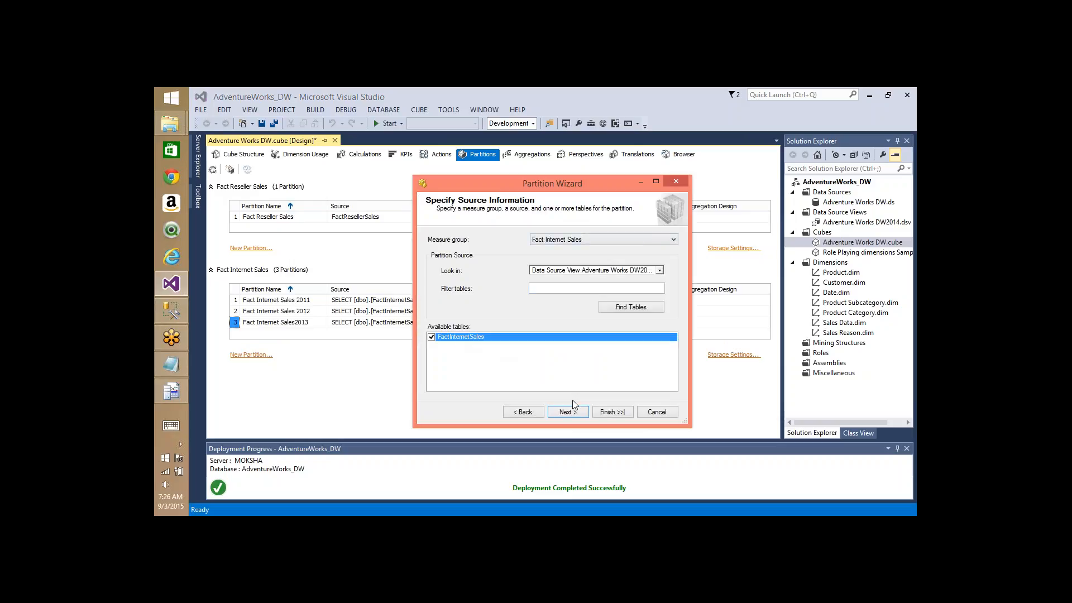
left_click(567, 411)
left_click(428, 236)
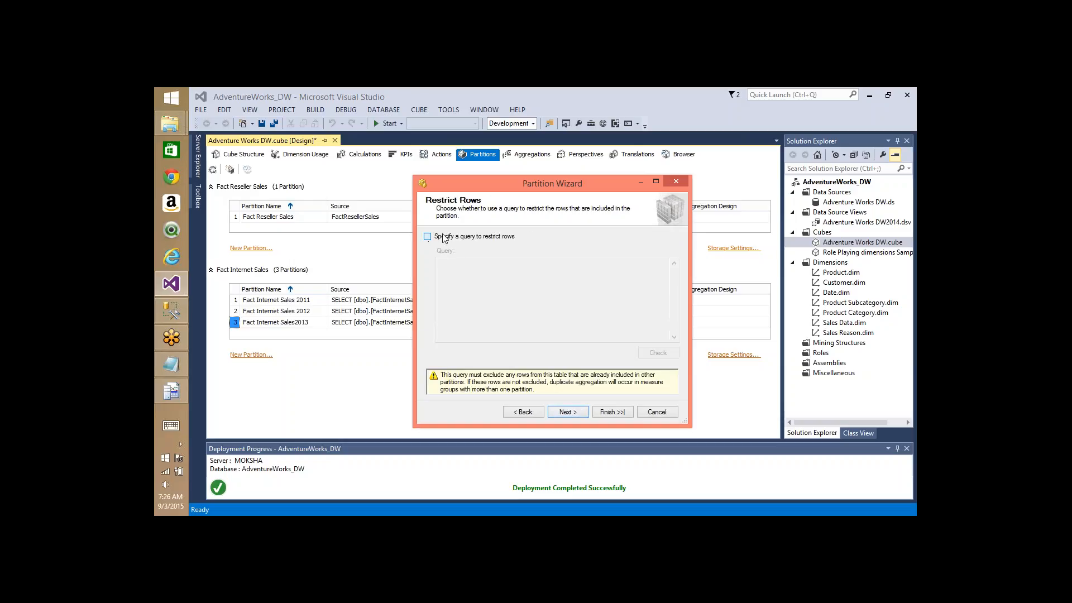
left_click(489, 277)
key("ctrl+a")
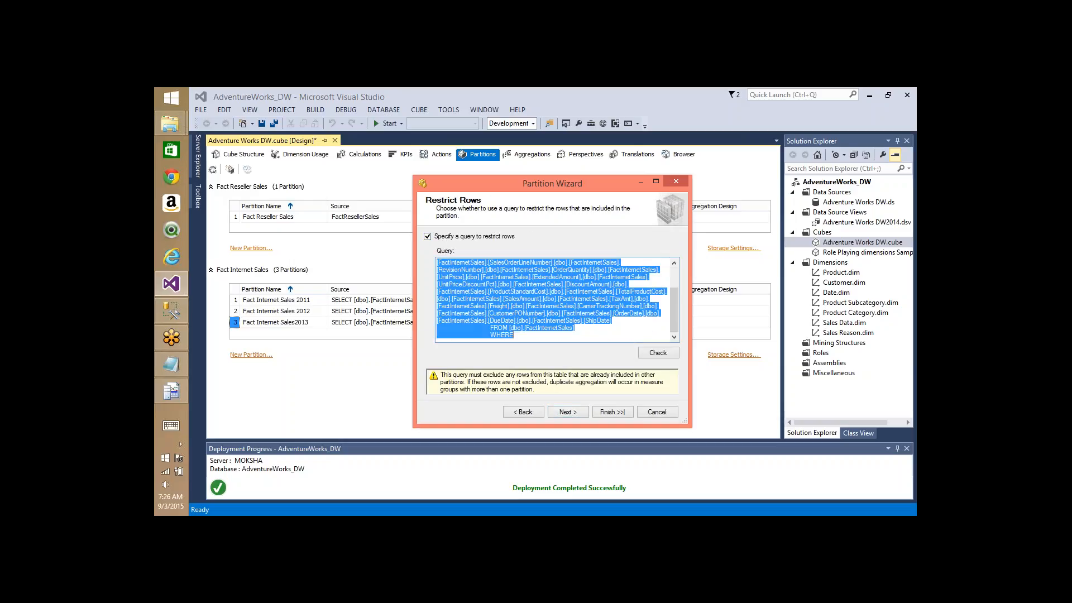
type("SELECT [dbo].[FactInternetSales].[ProductKey],[dbo].[FactInternetSales].[OrderDateKey],[dbo].[FactInternetSales].[DueDateKey],[dbo].[FactInternetSales].[ShipDateKey],[dbo].[FactInternetSales].[CustomerKey],[dbo].[FactInternetSales].[PromotionKey],[dbo].[FactInternetSales].[CurrencyKey],[dbo].[FactInternetSales].[SalesTerritoryKey],[dbo].[FactInternetSales].[SalesOrderNumber],[dbo].[FactInternetSales].[SalesOrderLineNumber],[dbo].[FactInternetSales].[RevisionNumber],[dbo].[FactInternetSales].[OrderQuantity],[dbo].[FactInternetSales].[UnitPrice],[dbo].[FactInternetSales].[ExtendedAmount],[dbo].[FactInternetSales].[UnitPriceDiscountPct],[dbo].[FactInternetSales].[DiscountAmount],[dbo].[FactInternetSales].[ProductStandardCost],[dbo].[FactInternetSales].[TotalProductCost],[dbo].[FactInternetSales].[SalesAmount],[dbo].[FactInternetSales].[TaxAmt],[dbo].[FactInternetSales].[Freight],[dbo].[FactInternetSales].[CarrierTrackingNumber],[dbo].[FactInternetSales].[CustomerPONumber],[dbo].[FactInternetSales].[OrderDate],[dbo].[FactInternetSales].[DueDate],[dbo].[FactInternetSales].[ShipDate] FROM [dbo].[FactInternetSales] Inner Join DimDate on DimDate.DateKey = FactInternetSales.ShipDateKey WHERE CalendarYear = 2011")
type("4")
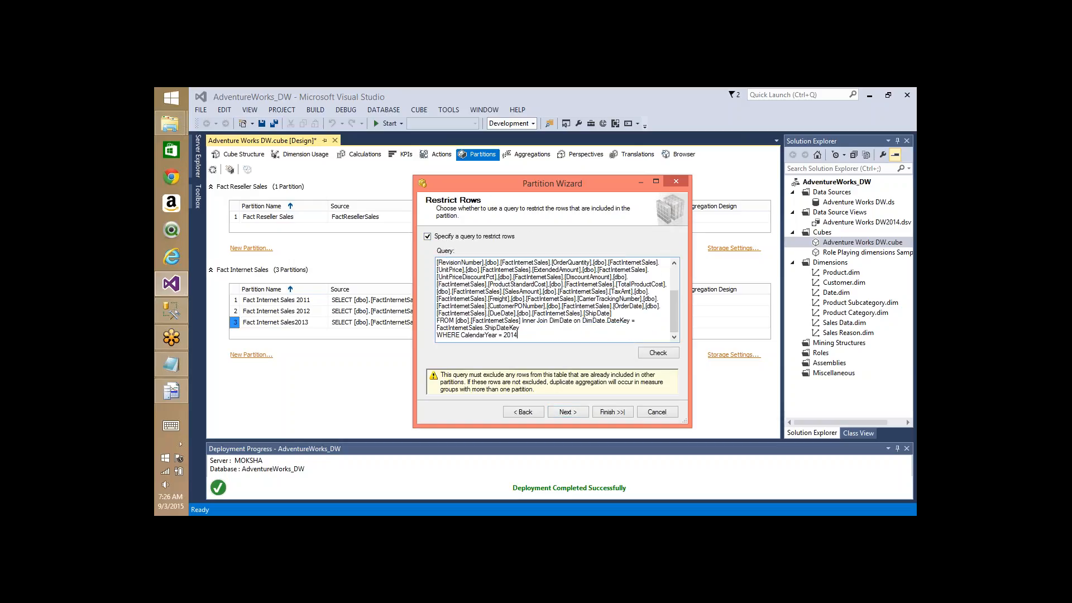
- Name it Fact Internet Sales 2014, postpone aggregation design, and finish the wizard
left_click(566, 413)
left_click(566, 412)
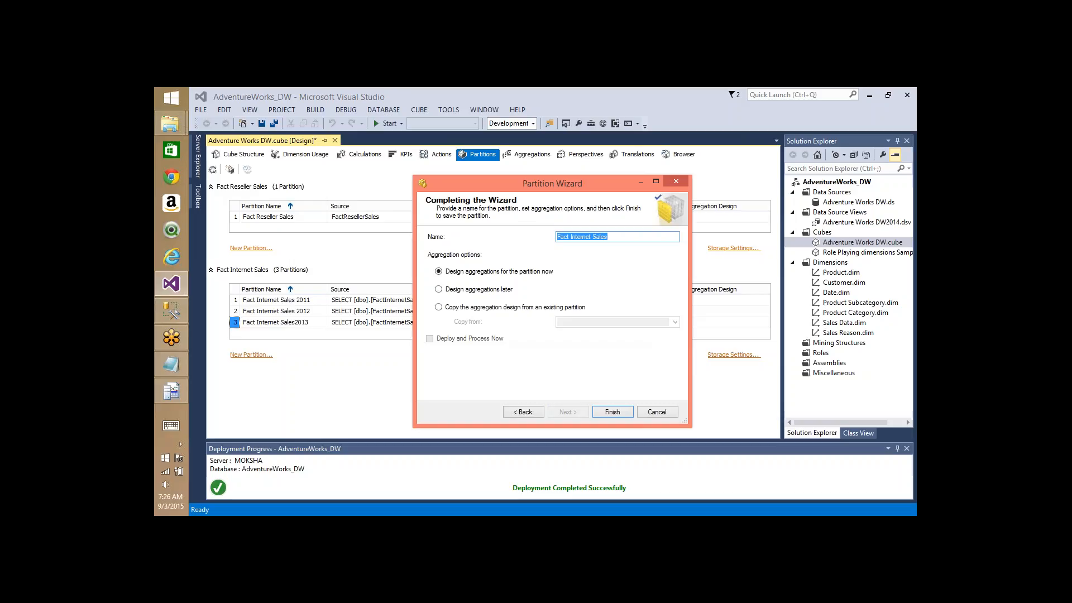
left_click(632, 238)
type("2014")
left_click(457, 289)
left_click(613, 412)
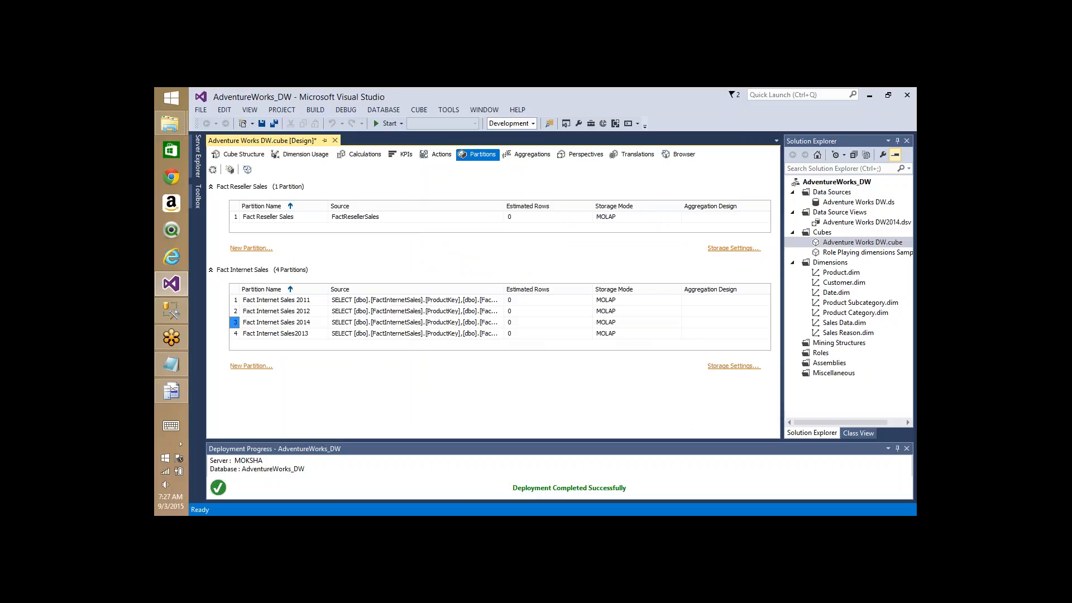
- Start a new FactInternetSales partition with the pasted query changed to CalendarYear 2011
left_click(251, 367)
left_click(567, 412)
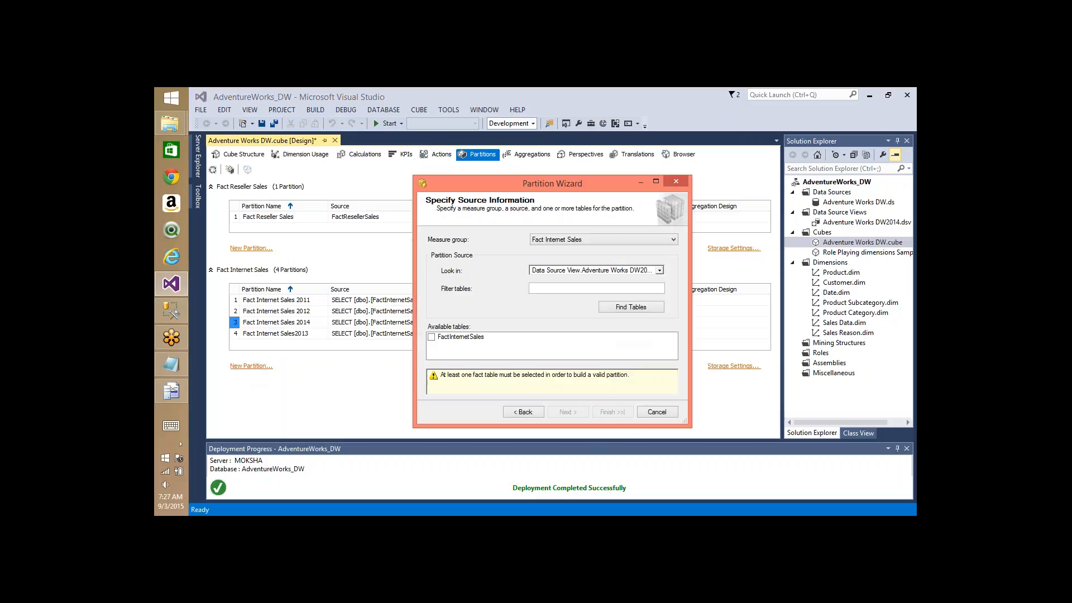
left_click(452, 336)
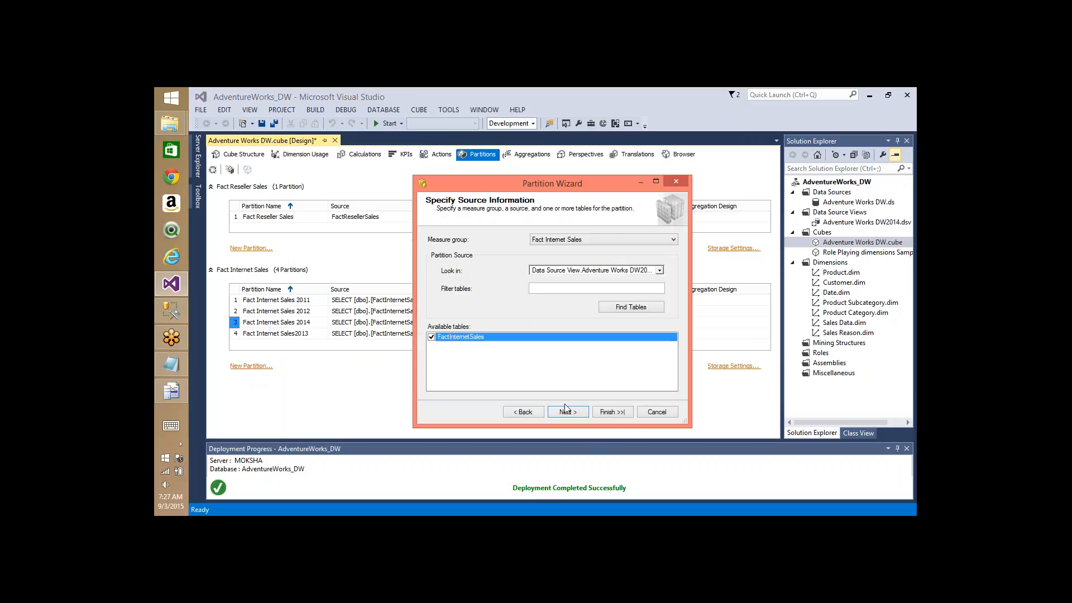
left_click(566, 413)
left_click(468, 237)
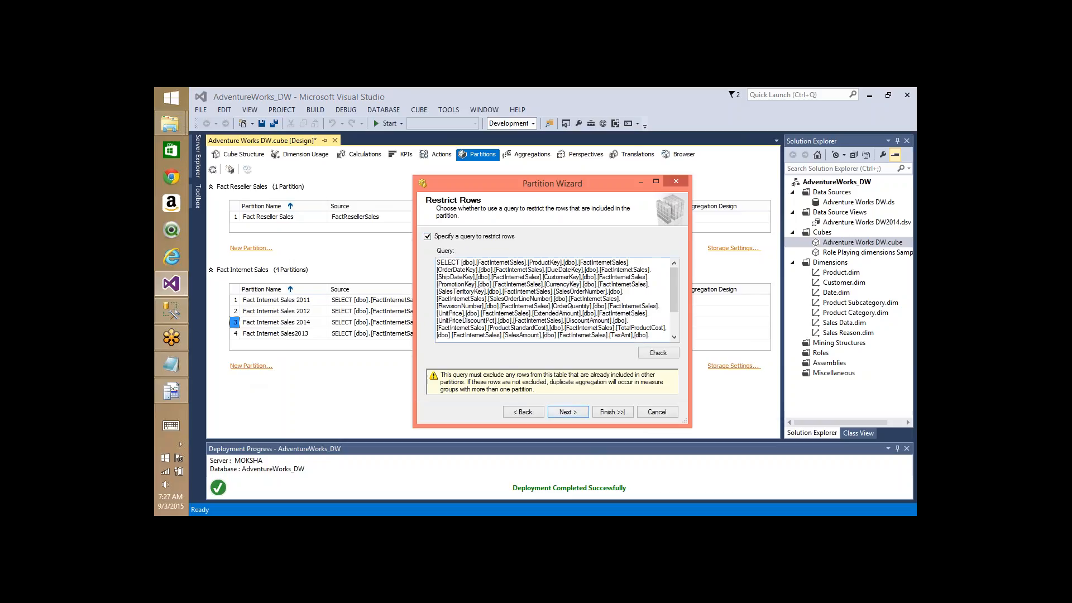
key("ctrl+a")
key("ctrl+v")
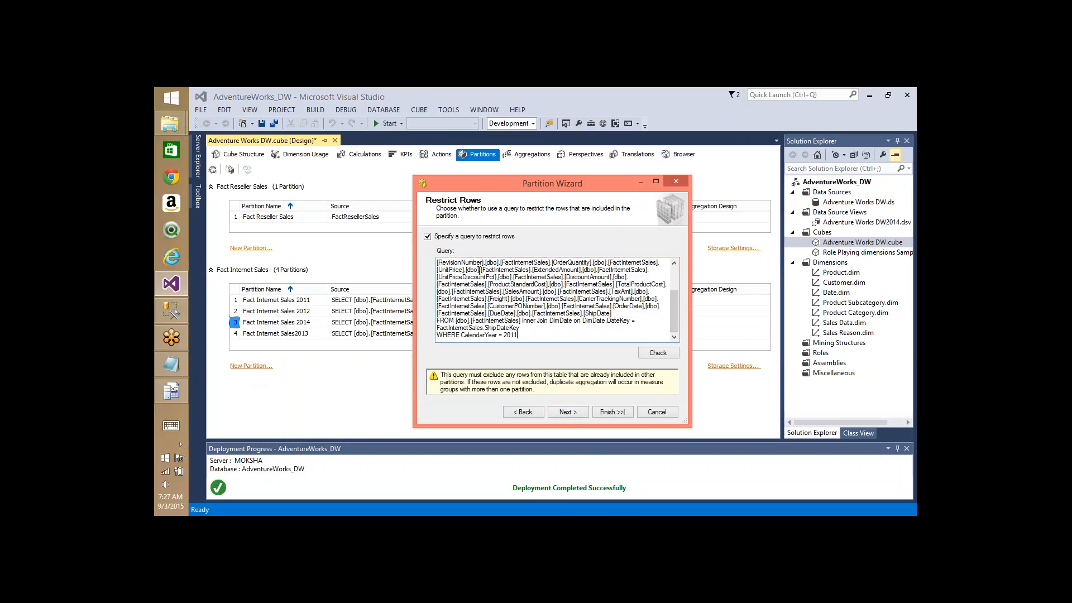
- Name it Fact Internet Salesjunk, postpone aggregation design, and finish the wizard
left_click(575, 413)
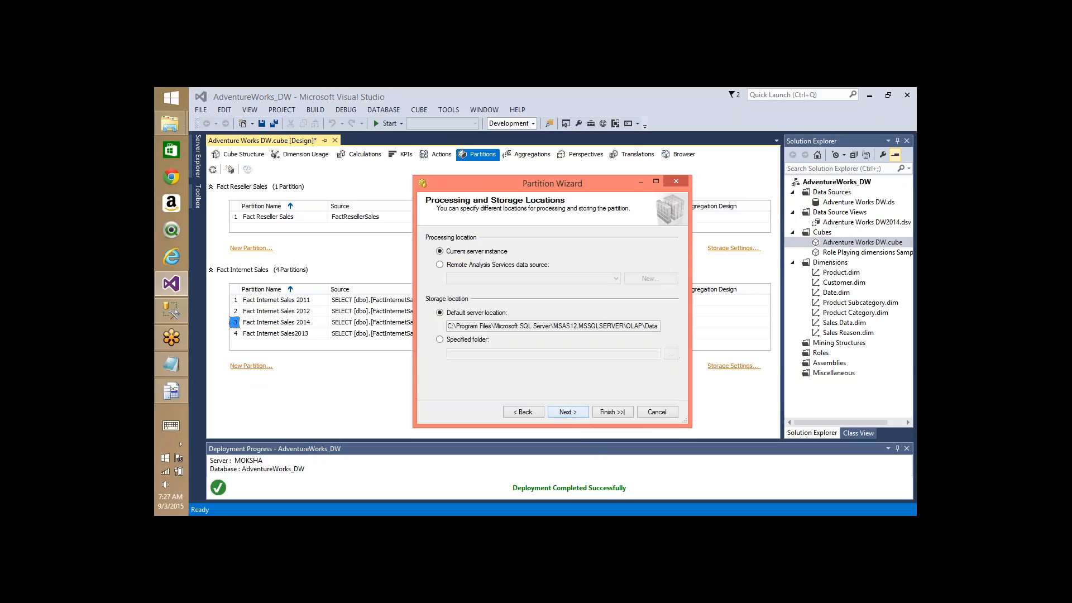
left_click(567, 412)
left_click(619, 237)
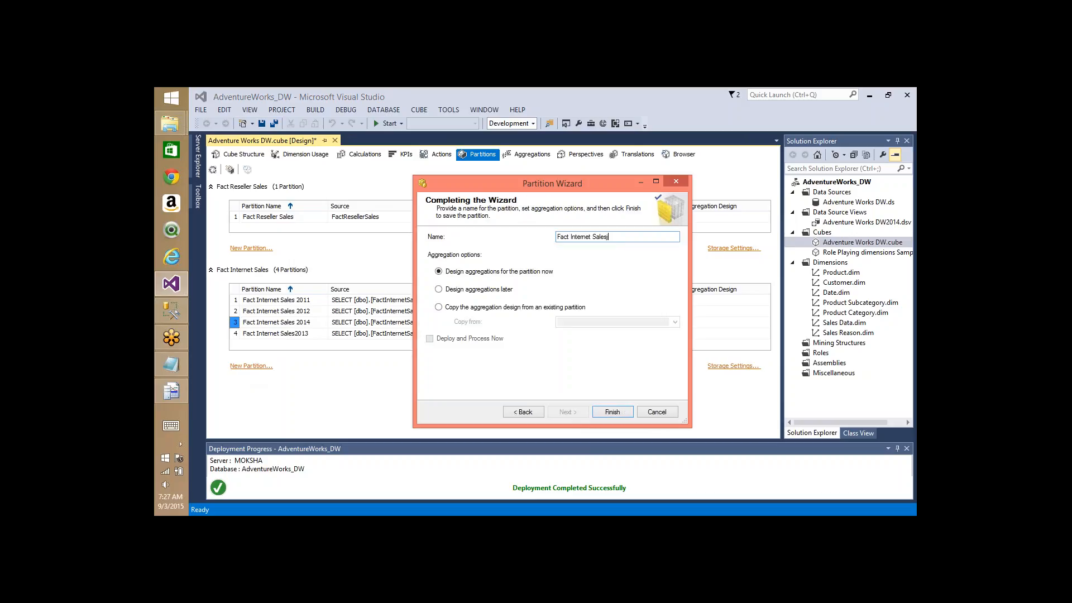
type("junk")
left_click(508, 290)
left_click(613, 412)
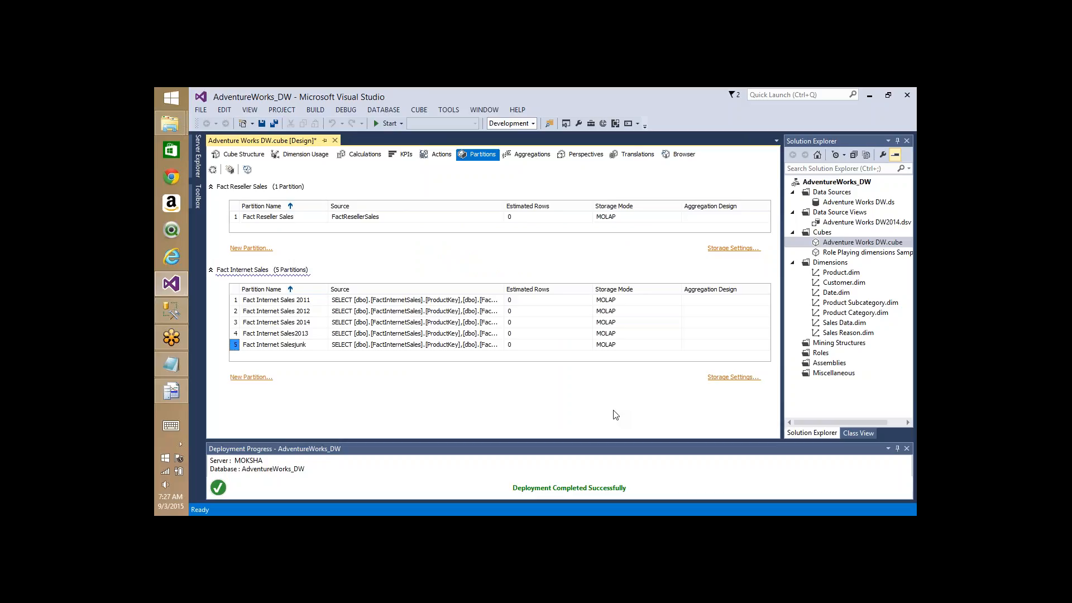
- Delete the Fact Internet Salesjunk partition and confirm in the Delete Objects dialog
left_click(294, 345)
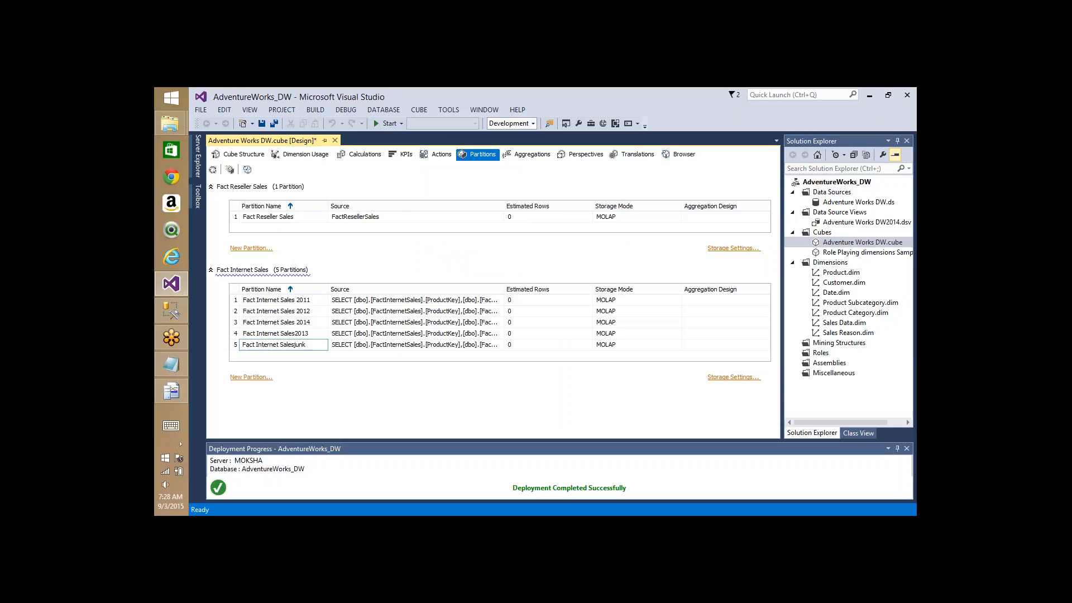
right_click(295, 344)
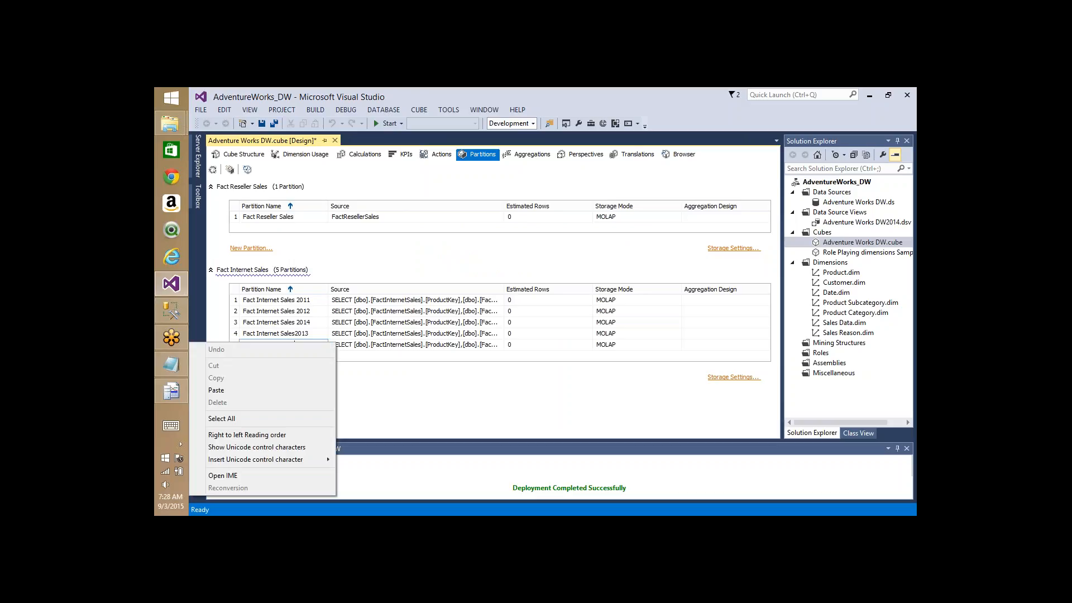
left_click(416, 348)
right_click(416, 348)
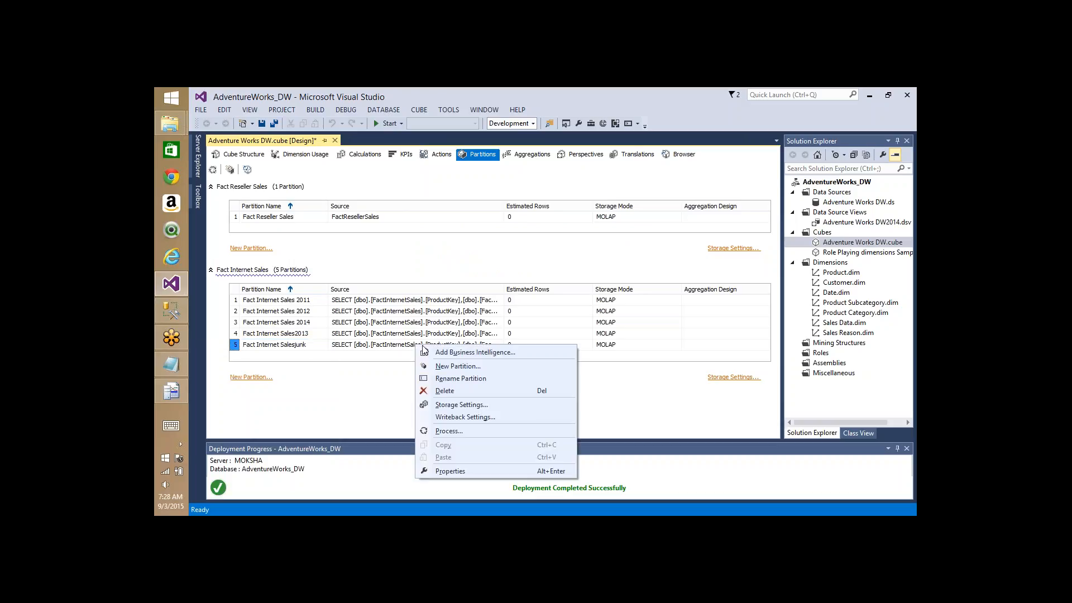
left_click(453, 390)
left_click(615, 361)
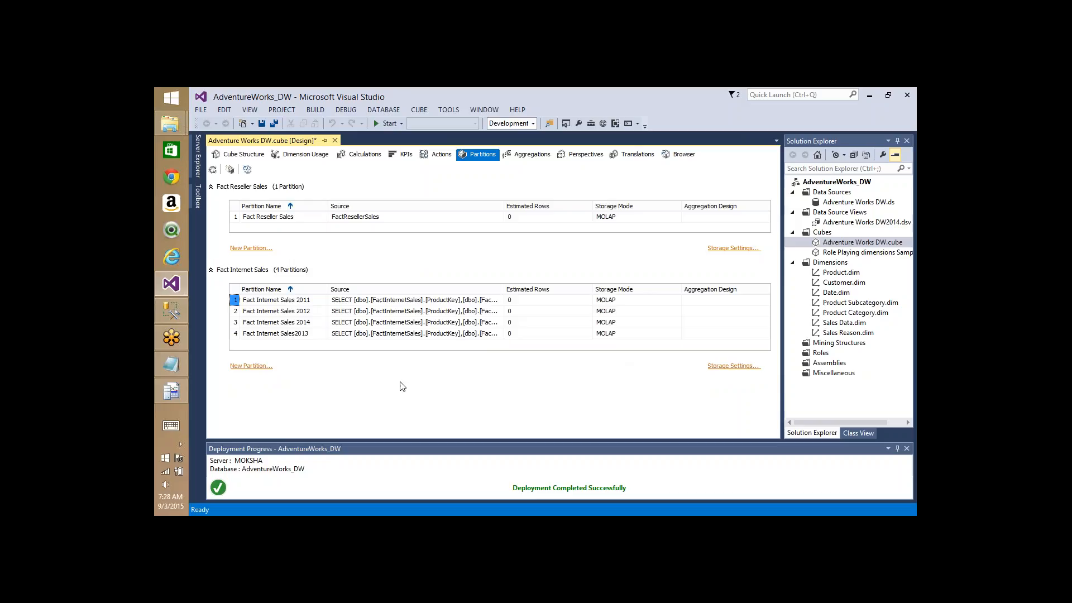
- Review the 2014 partition's source query, then close it
left_click(498, 323)
left_click(498, 323)
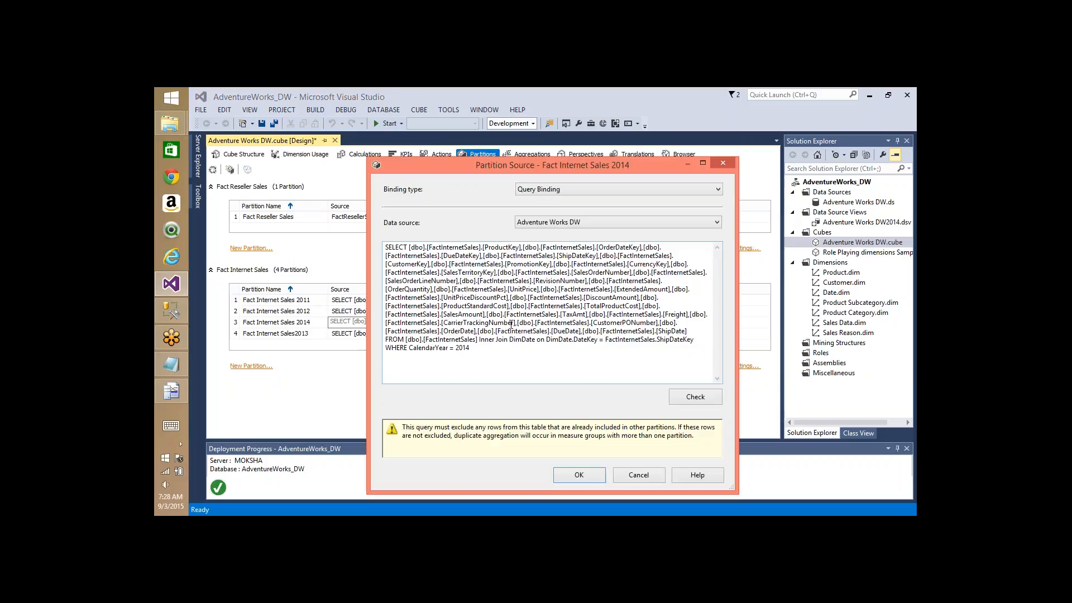
left_click(639, 475)
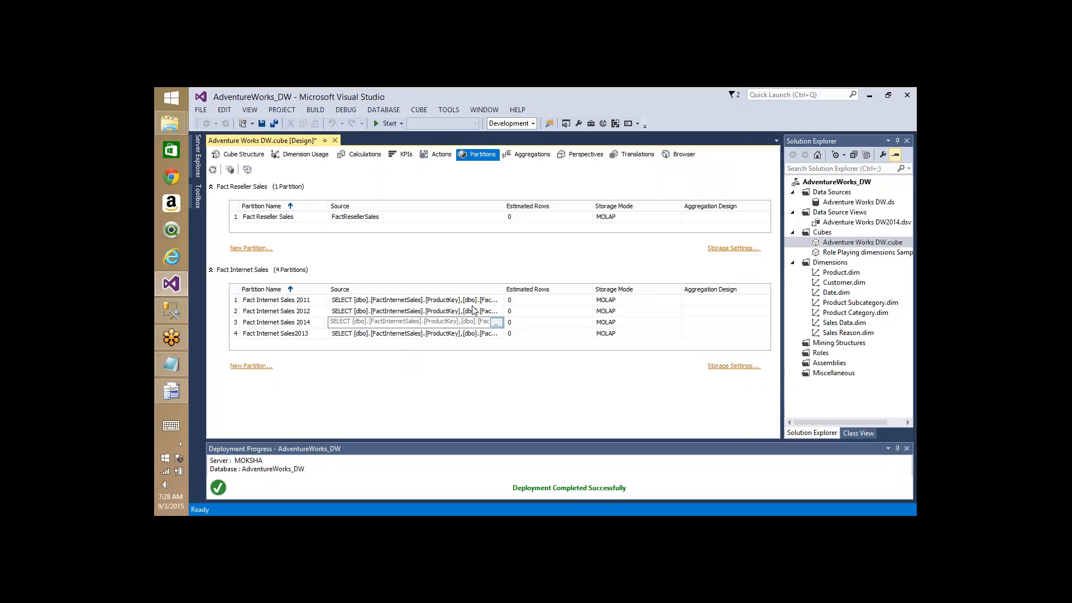
- Rename the last partition to Fact Internet Sales 2013 and open the cube Browser
left_click(295, 333)
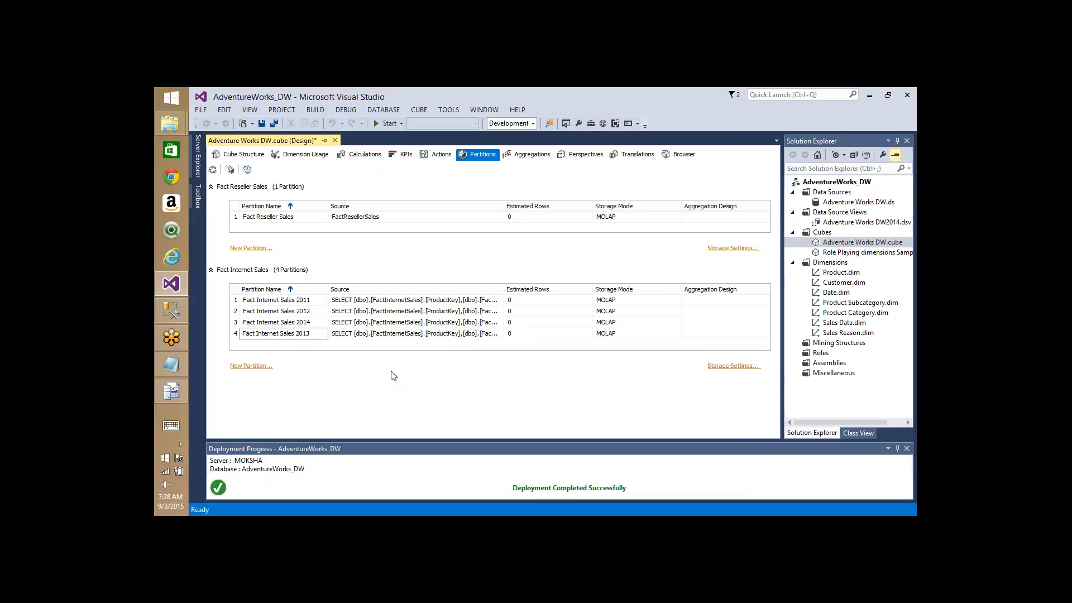
key("Return")
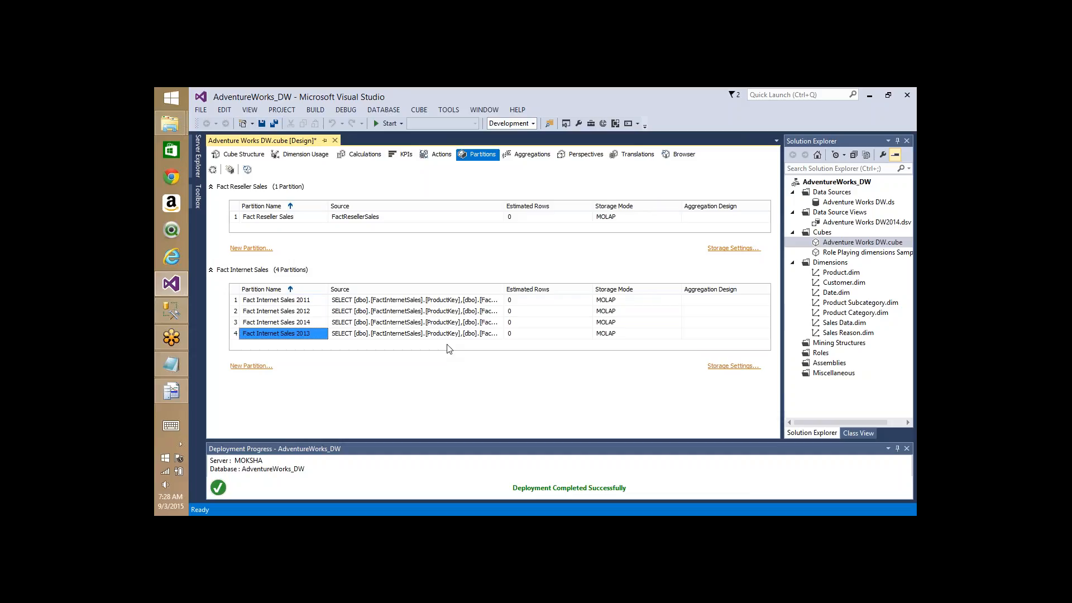
left_click(677, 155)
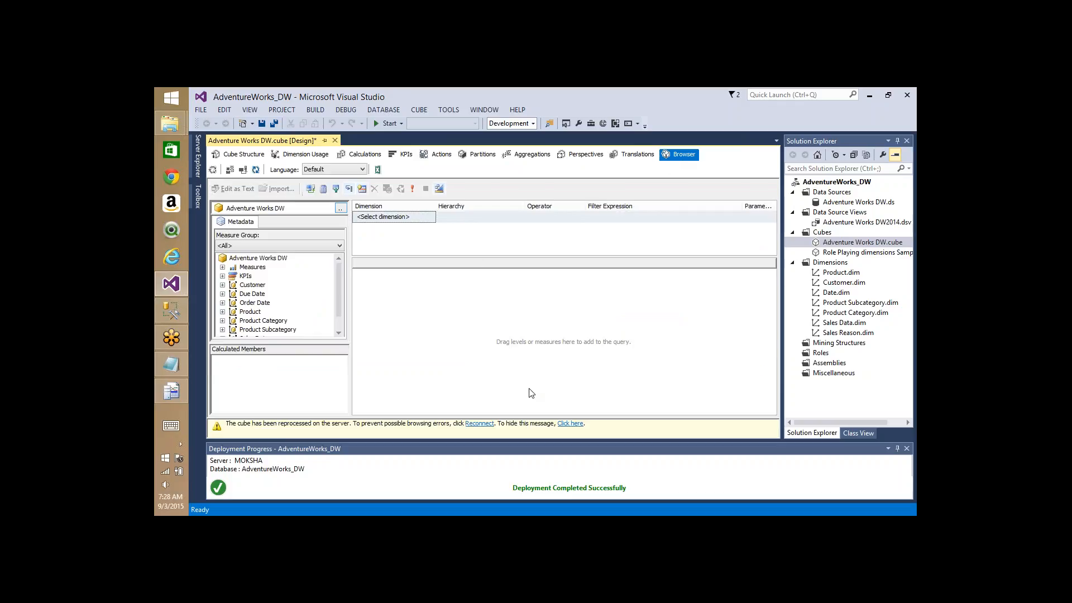
- Return to Visual Studio and start processing the cube from the Browser toolbar
key("alt+Tab")
key("alt+Tab")
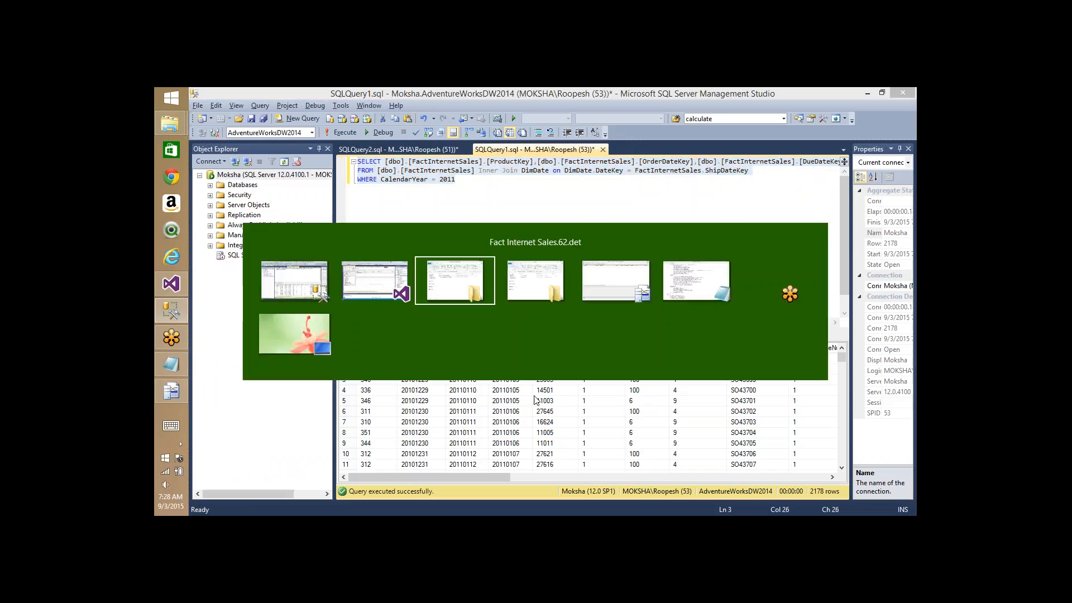
key("alt+Tab")
key("alt+Tab")
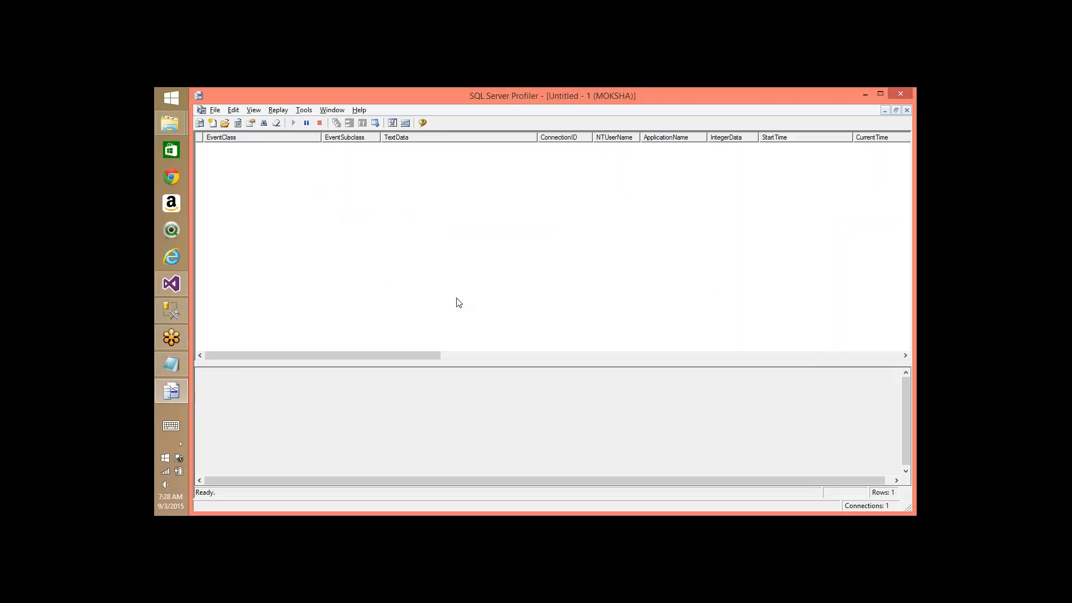
key("alt+Tab")
key("alt+Tab")
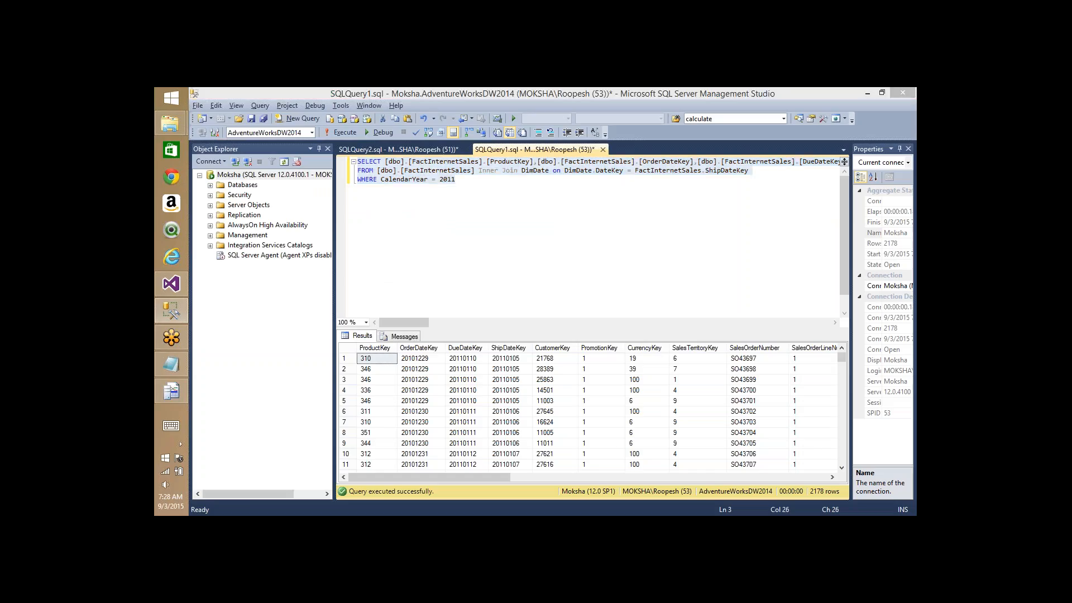
key("alt+Tab")
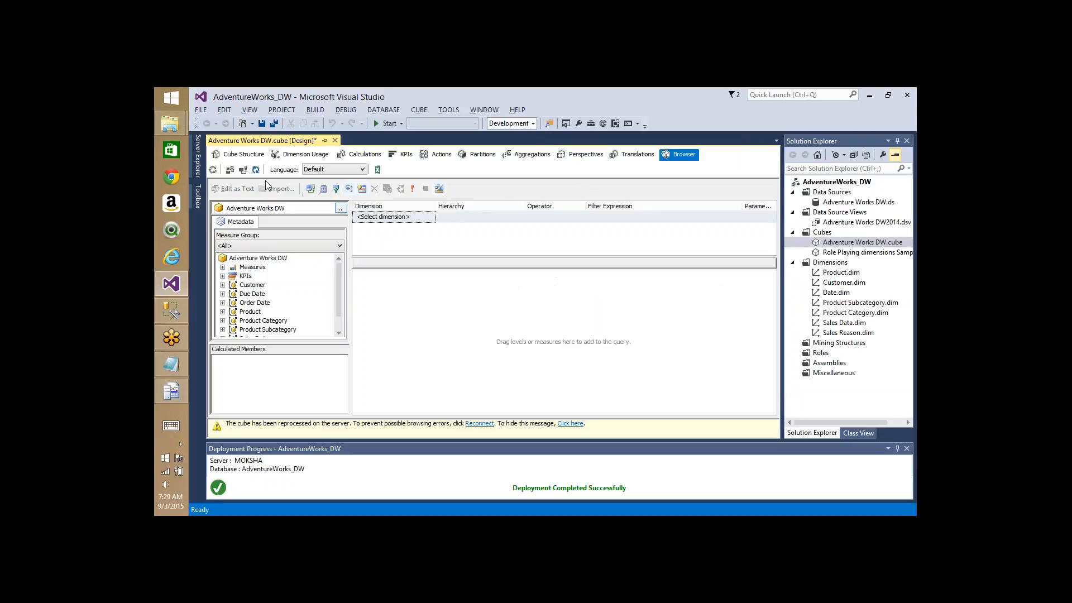
left_click(214, 170)
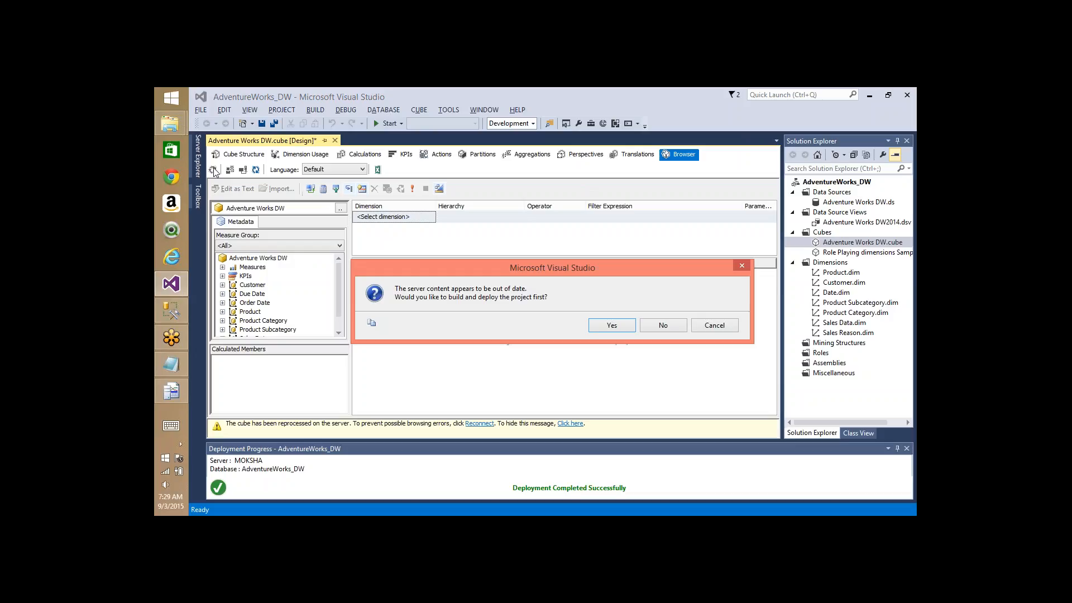
- Build, deploy and fully process the cube, then open the Fact Internet Sales partition data folder
key("Return")
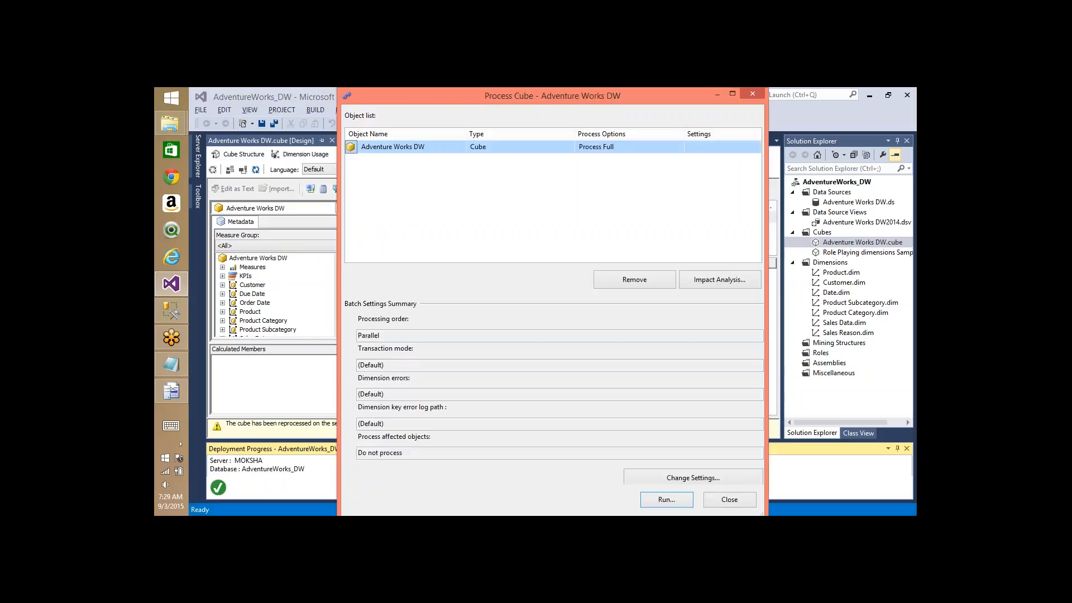
key("Return")
key("alt+Tab")
key("alt+Tab")
key("alt+Tab")
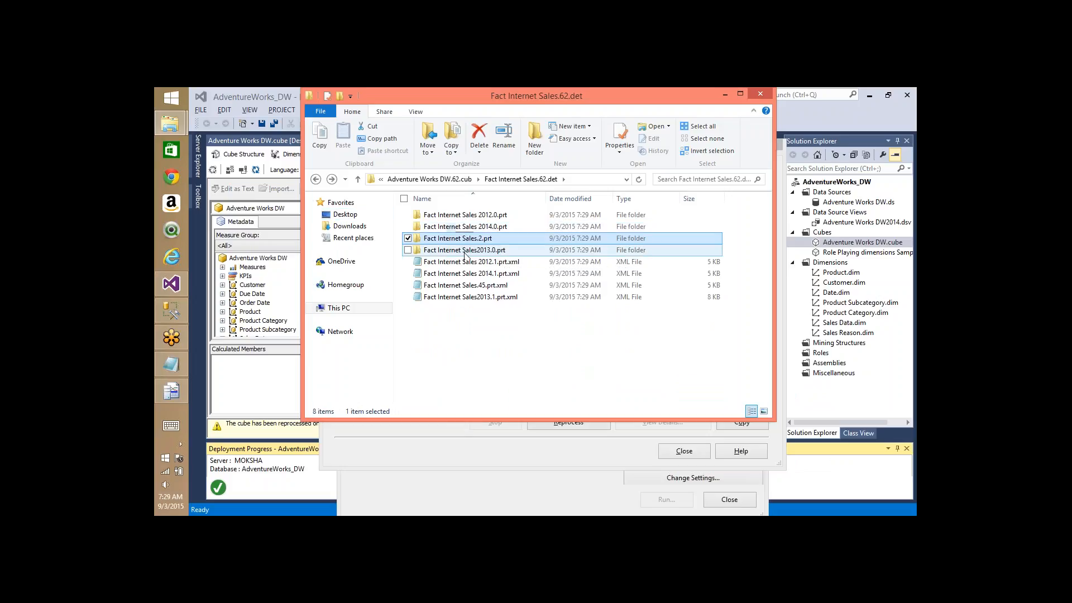
left_click(468, 343)
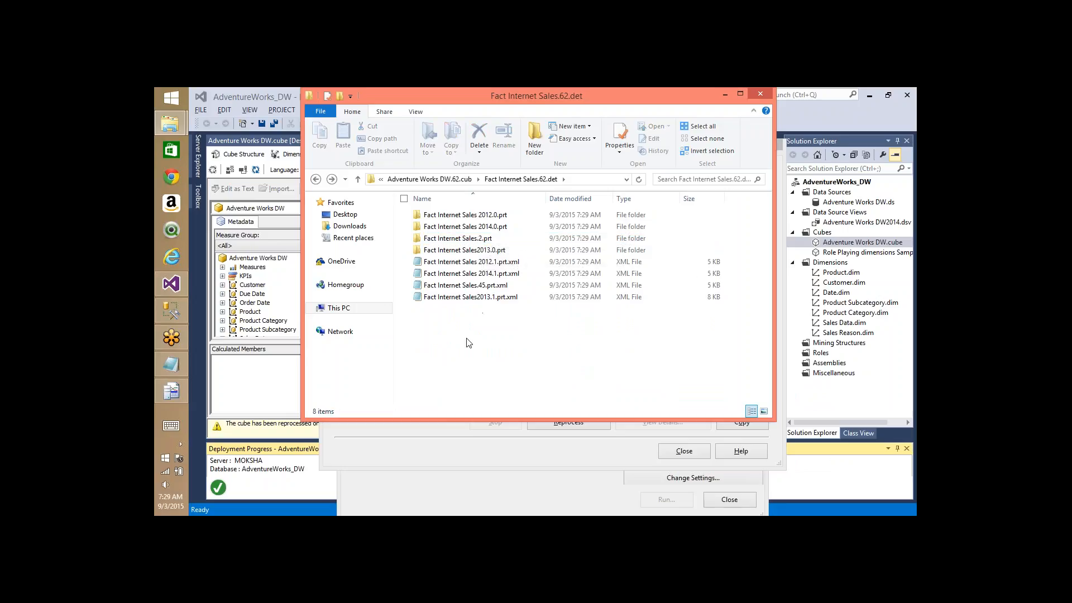
key("BackSpace")
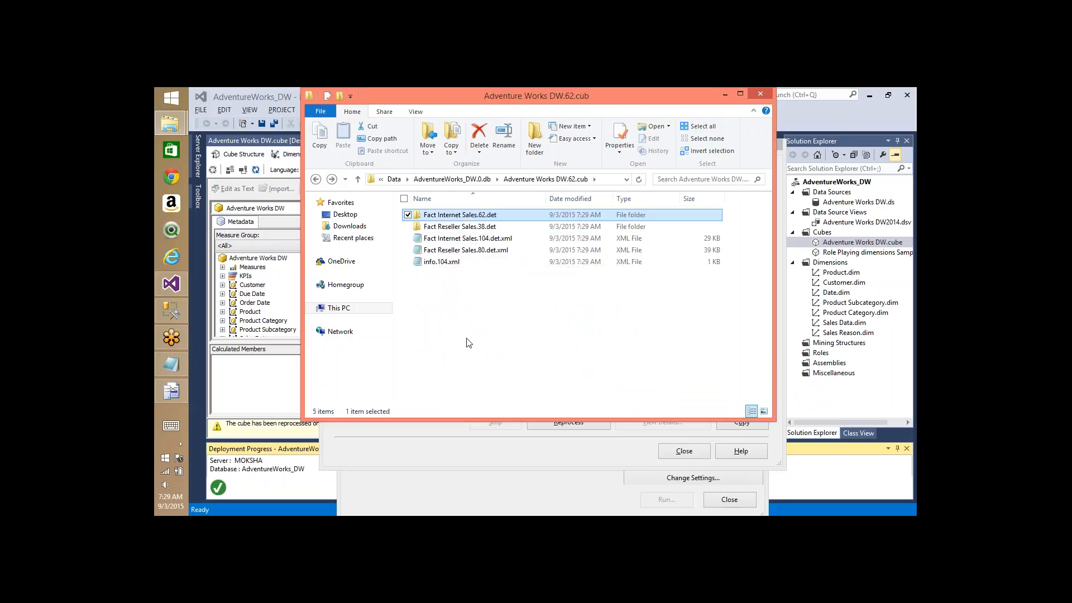
key("Return")
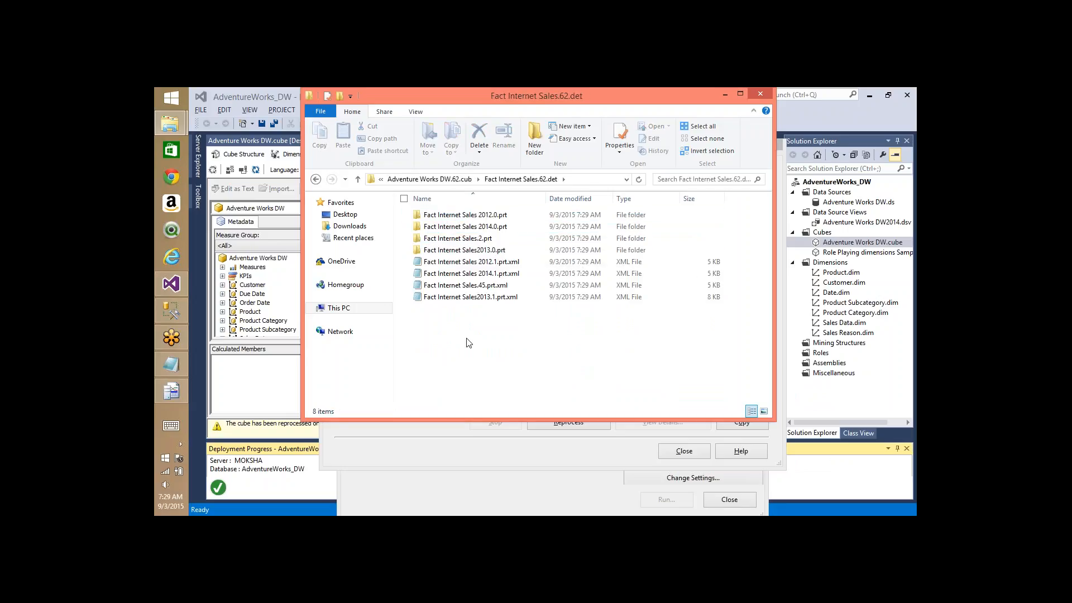
- Point out the 2012, 2014, 2013 and .2 partition .prt folders
left_click(489, 217)
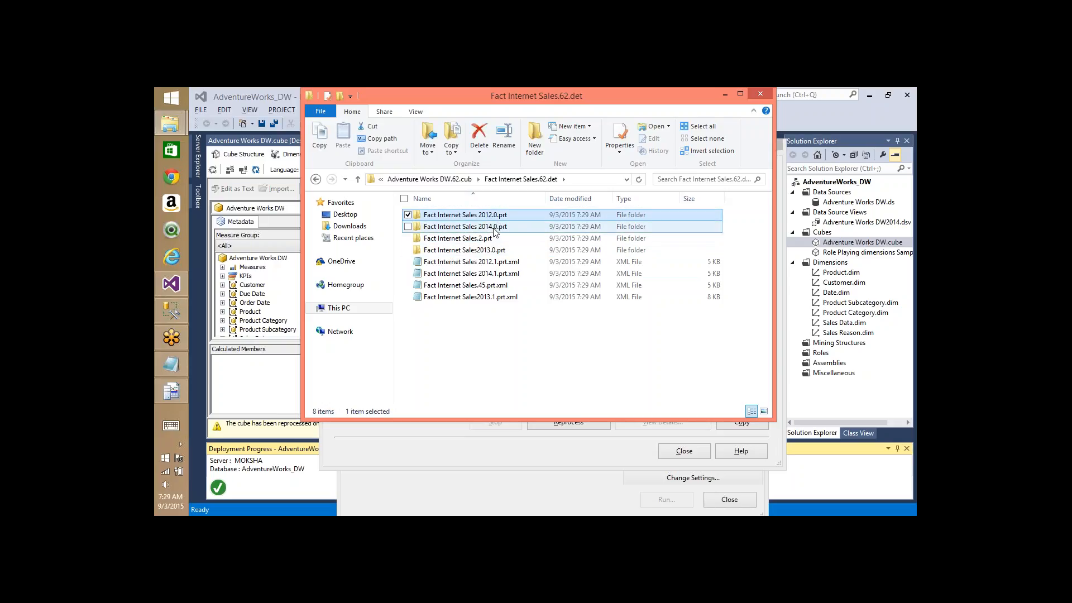
left_click(493, 229)
left_click(483, 252)
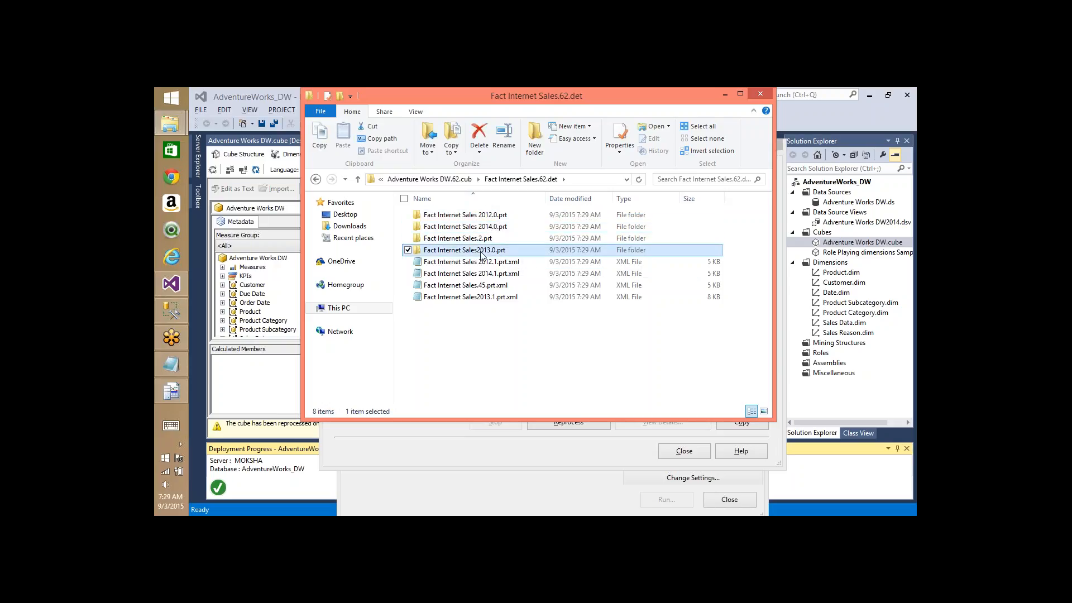
left_click(472, 239)
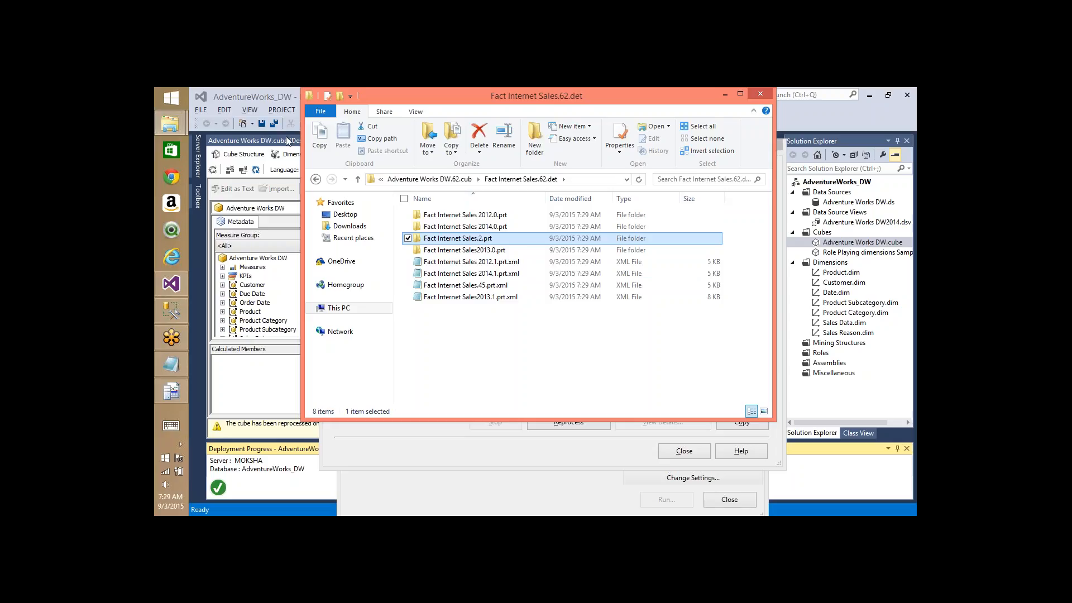
- Close the processing progress and Process Cube windows and show the cube's Partitions page
left_click(271, 93)
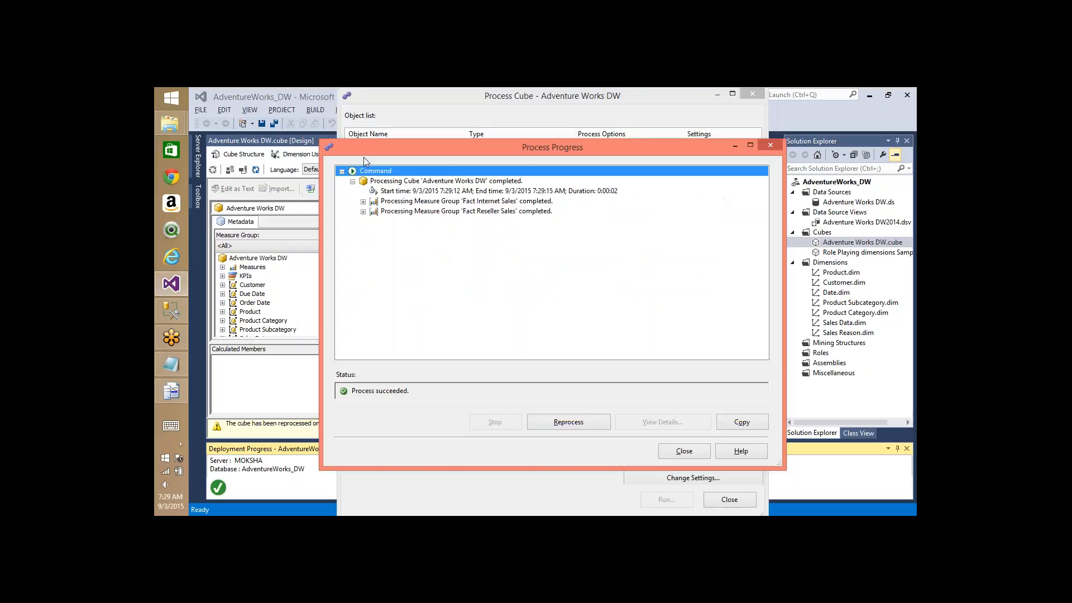
left_click(682, 452)
left_click(730, 498)
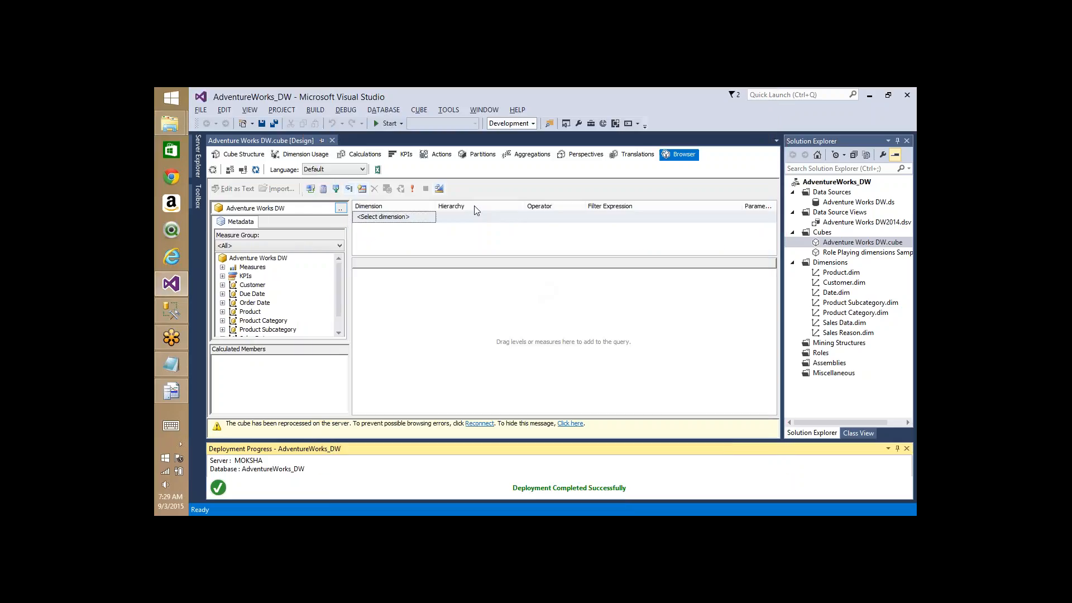
left_click(479, 154)
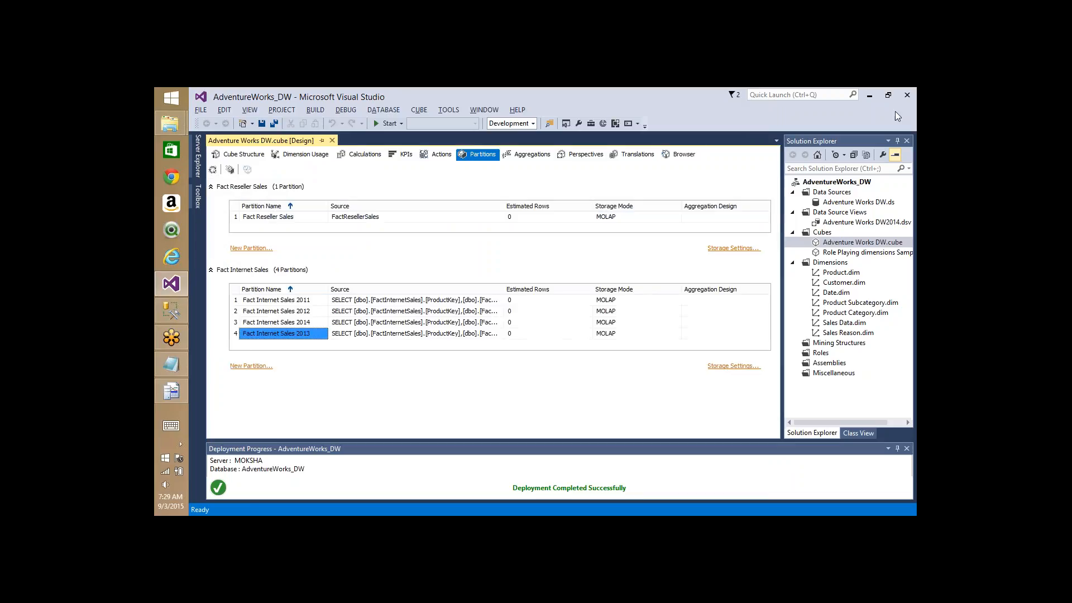
- Inspect the Fact Internet Sales 2011 partition's properties, whose ID is still Fact Internet Sales
left_click(311, 302)
left_click(311, 302)
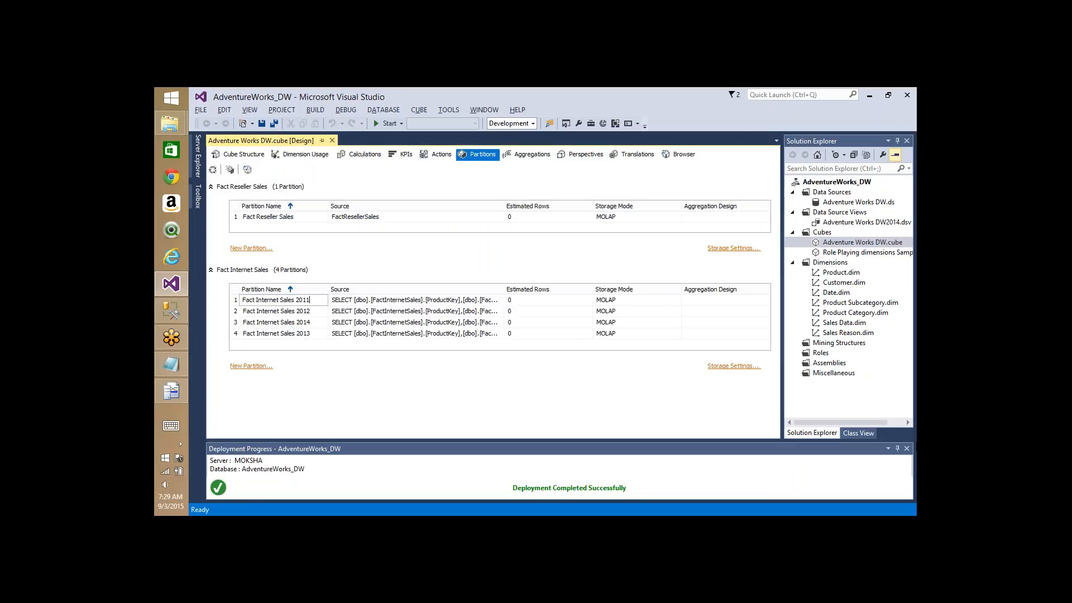
key("F4")
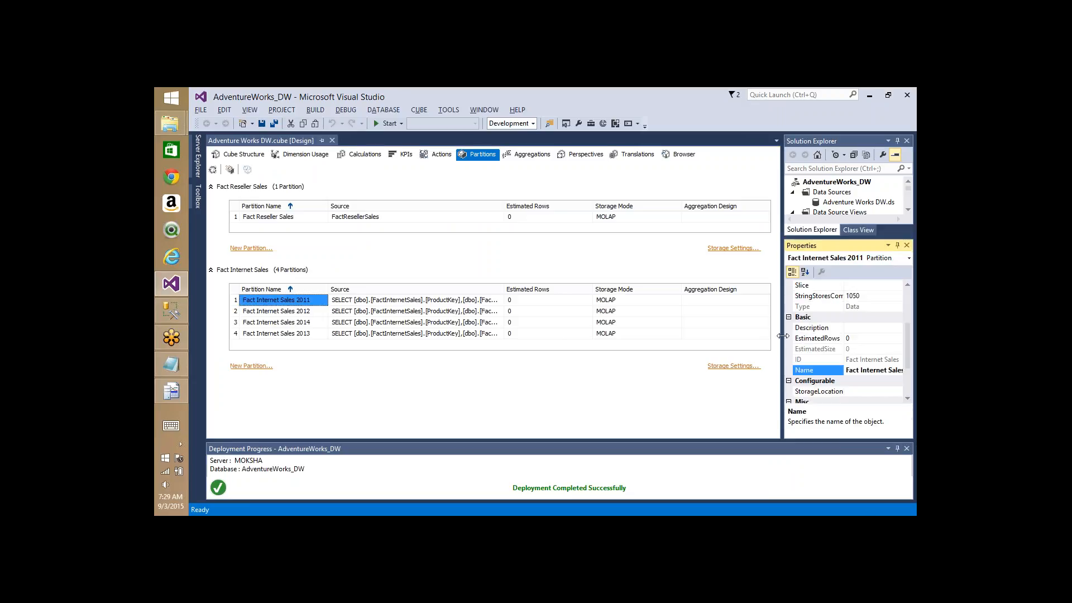
left_click_drag(782, 335, 671, 335)
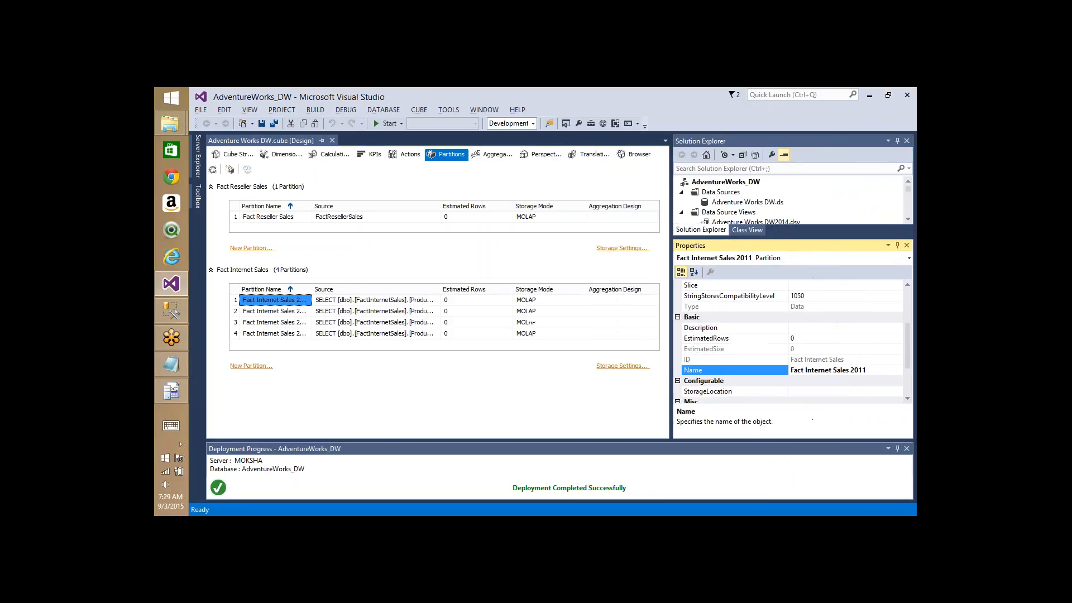
left_click(851, 361)
left_click(844, 360)
key("alt+Tab")
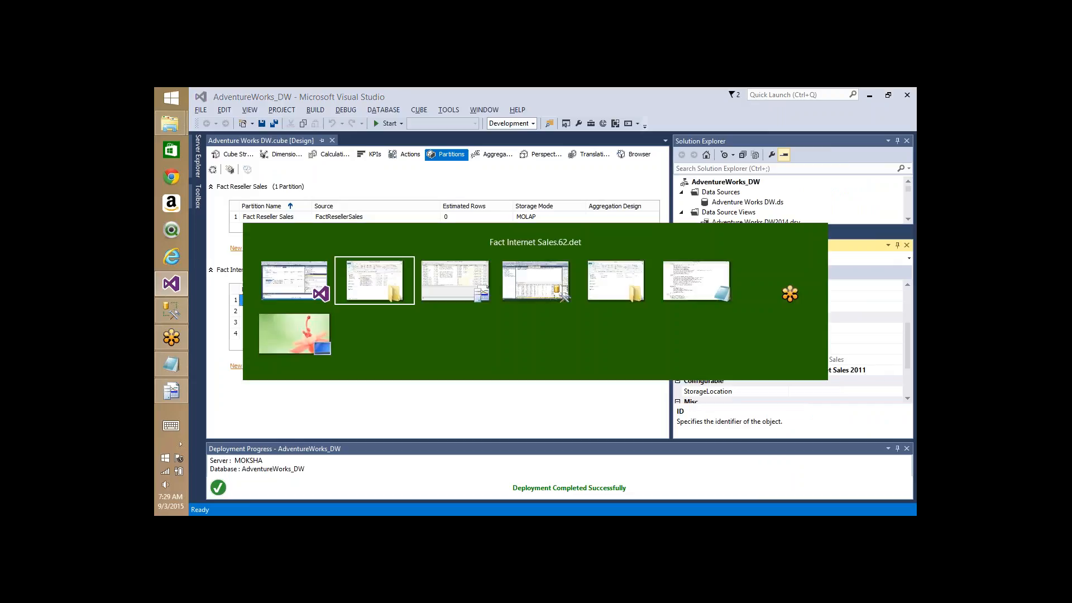
- Check the data and info file sizes inside the Fact Internet Sales 2012.0.prt folder
left_click(441, 238)
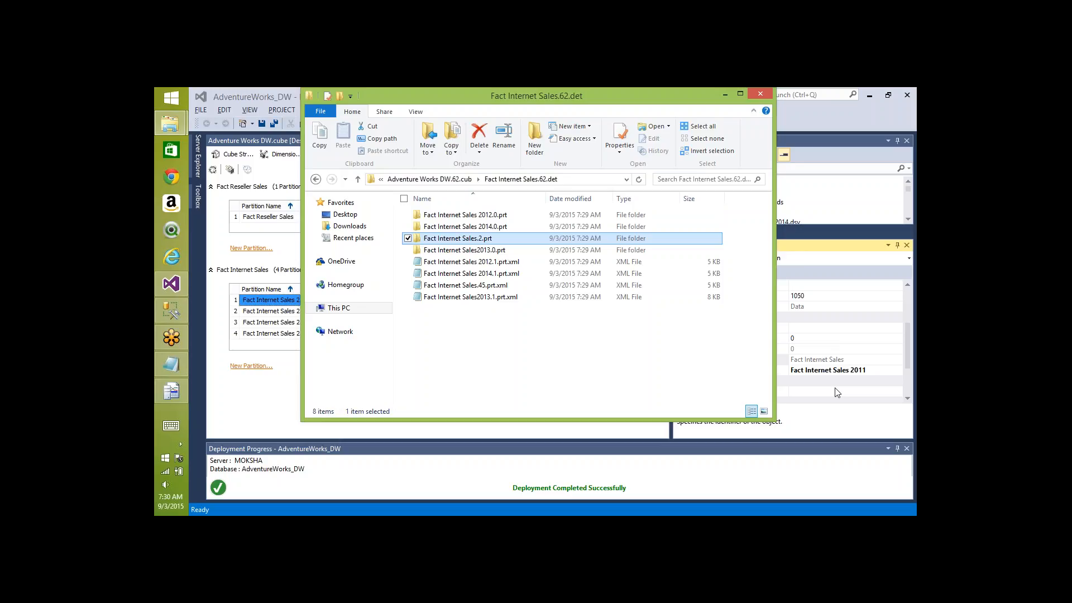
left_click(812, 451)
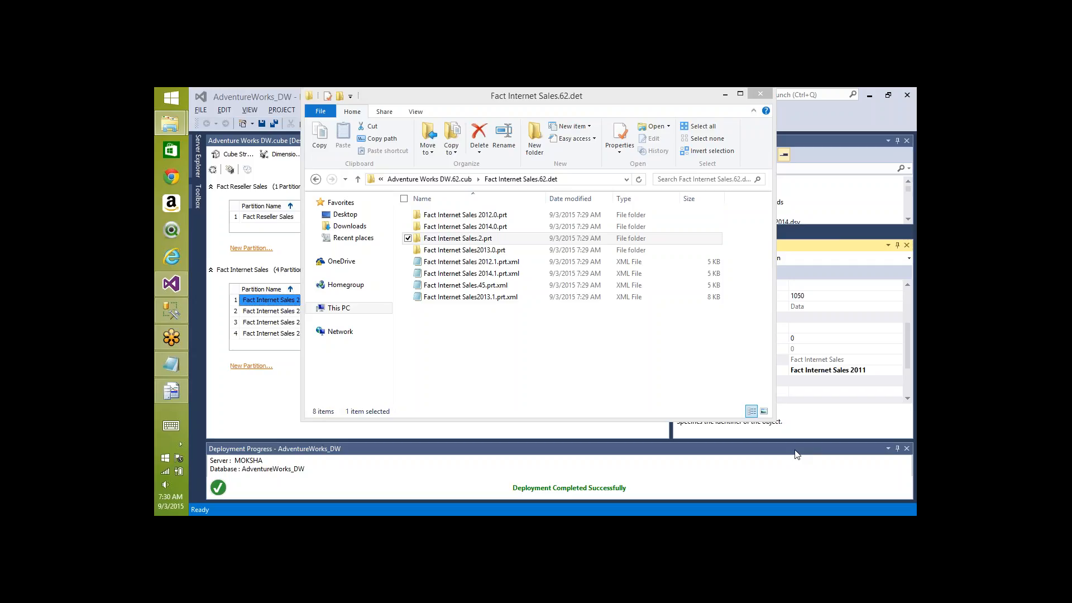
double_click(482, 218)
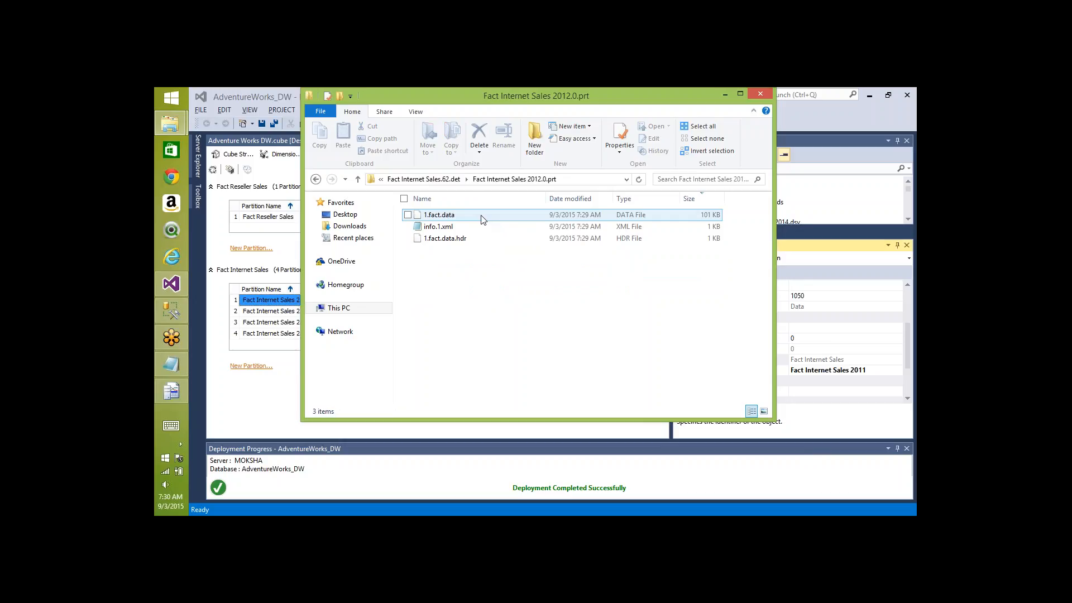
left_click(449, 219)
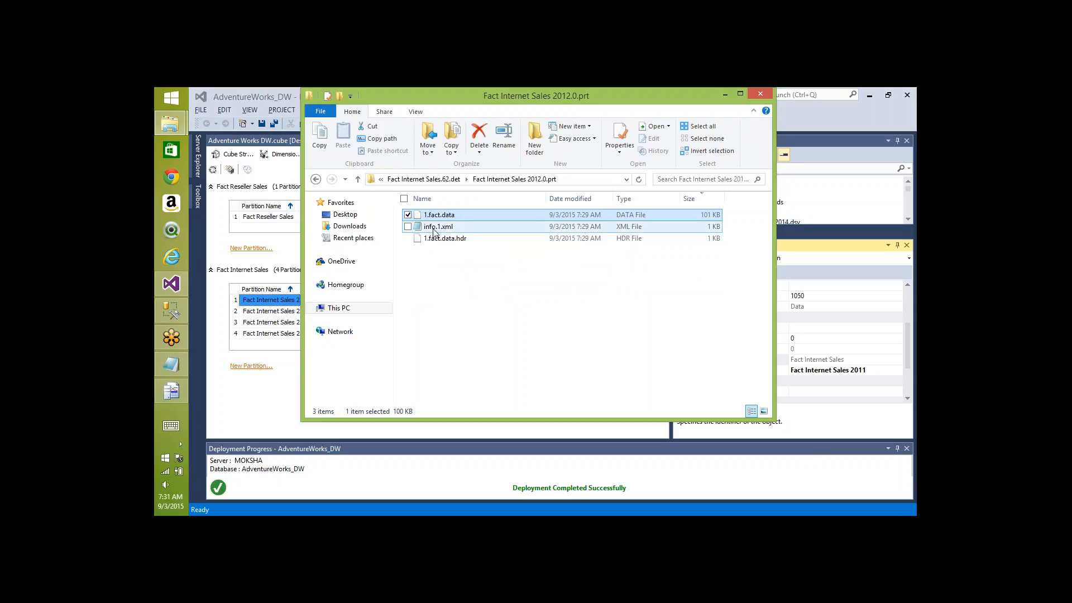
left_click(435, 228)
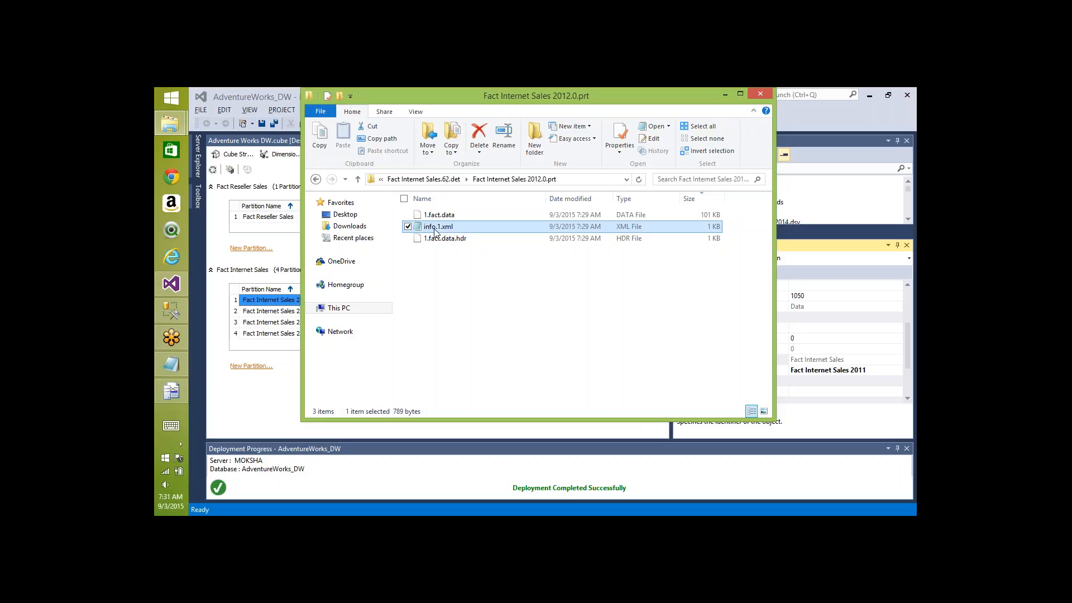
key("BackSpace")
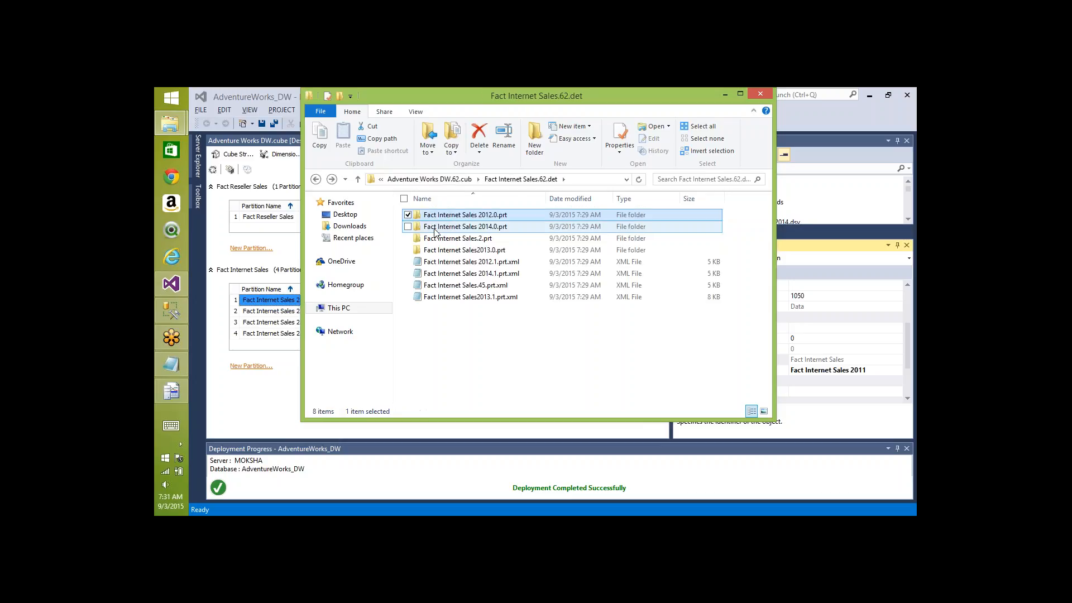
- Check the data and info file sizes inside the Fact Internet Sales 2014.0.prt folder
double_click(484, 232)
left_click(452, 218)
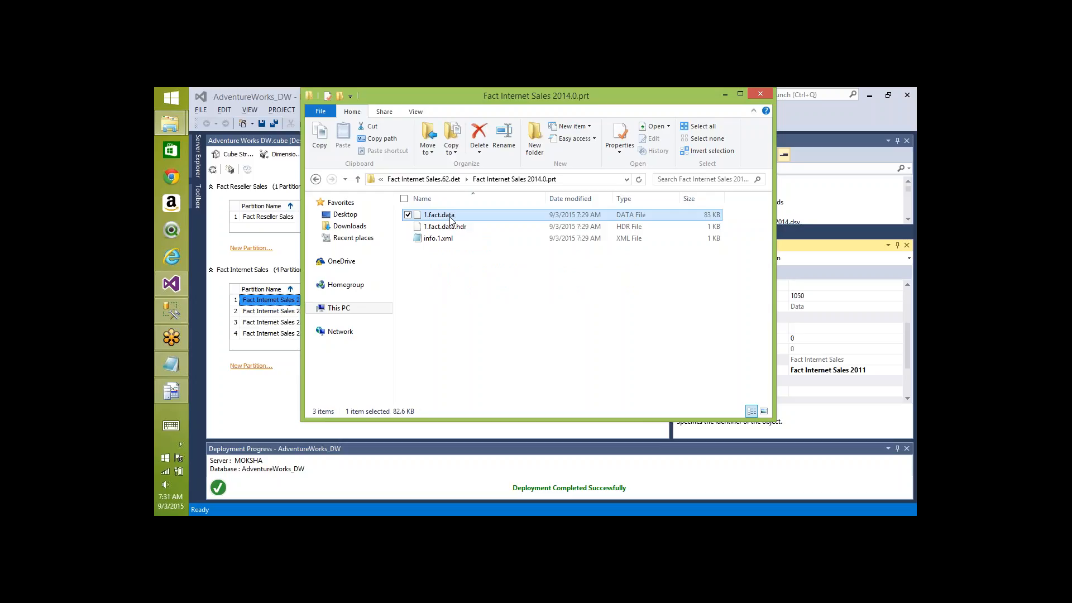
left_click(438, 238)
key("BackSpace")
- Check 45.fact.data in Fact Internet Sales.2.prt, then open the Fact Internet Sales2013.0.prt folder
left_click(441, 238)
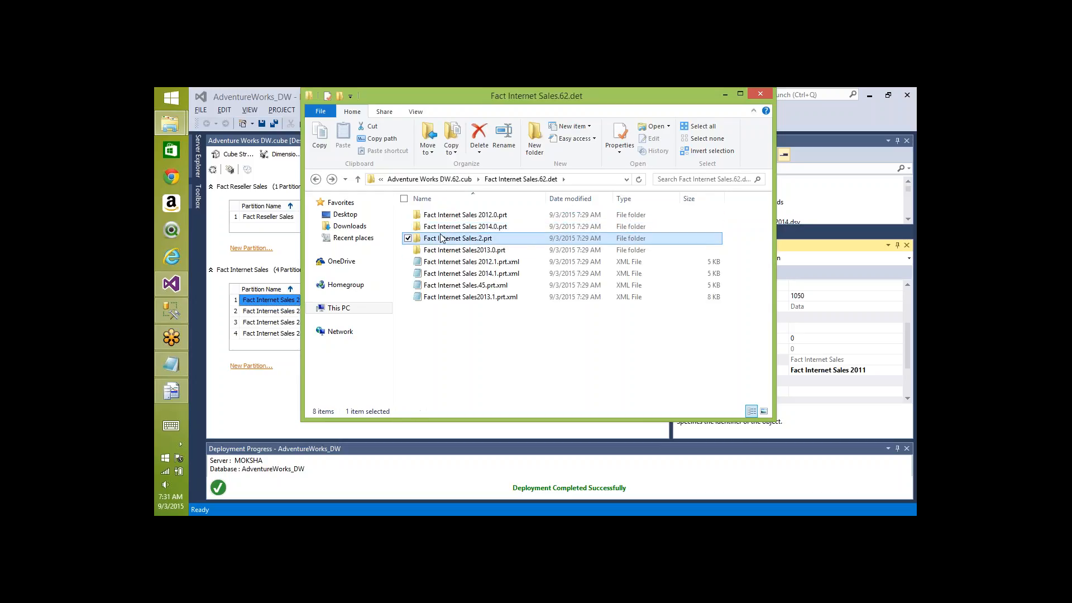
double_click(443, 238)
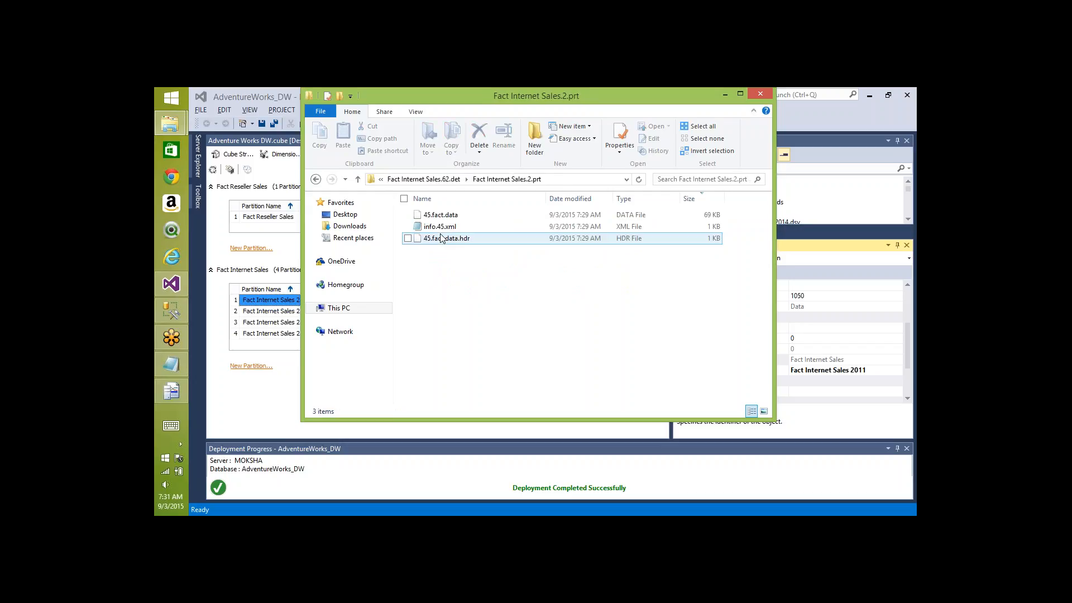
left_click(448, 217)
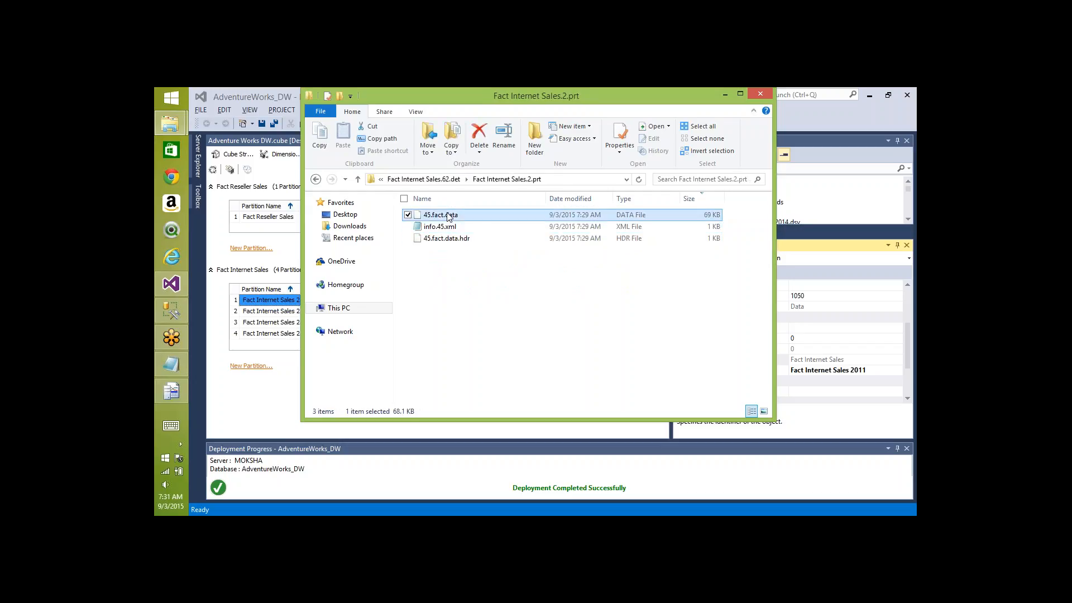
key("BackSpace")
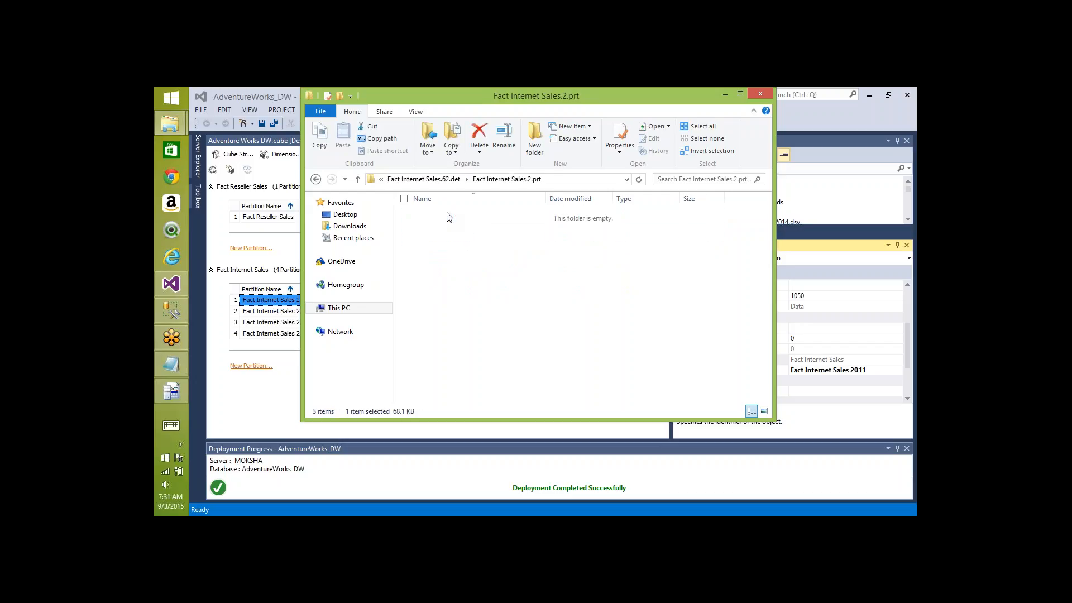
double_click(448, 217)
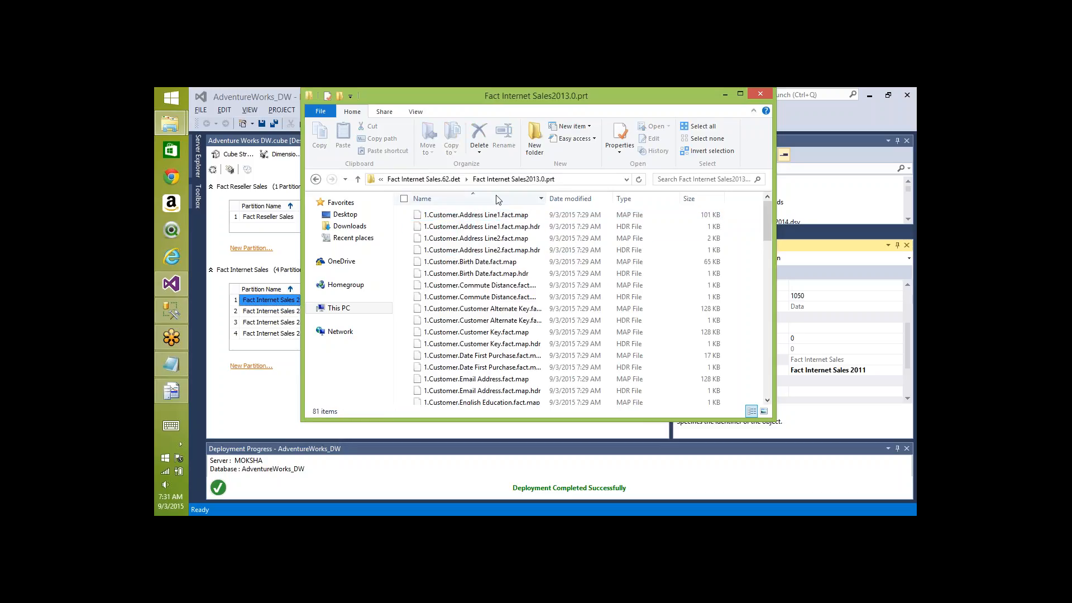
- Sort the 2013 partition files by size descending, compare sizes, and right-click the info XML file
left_click(696, 203)
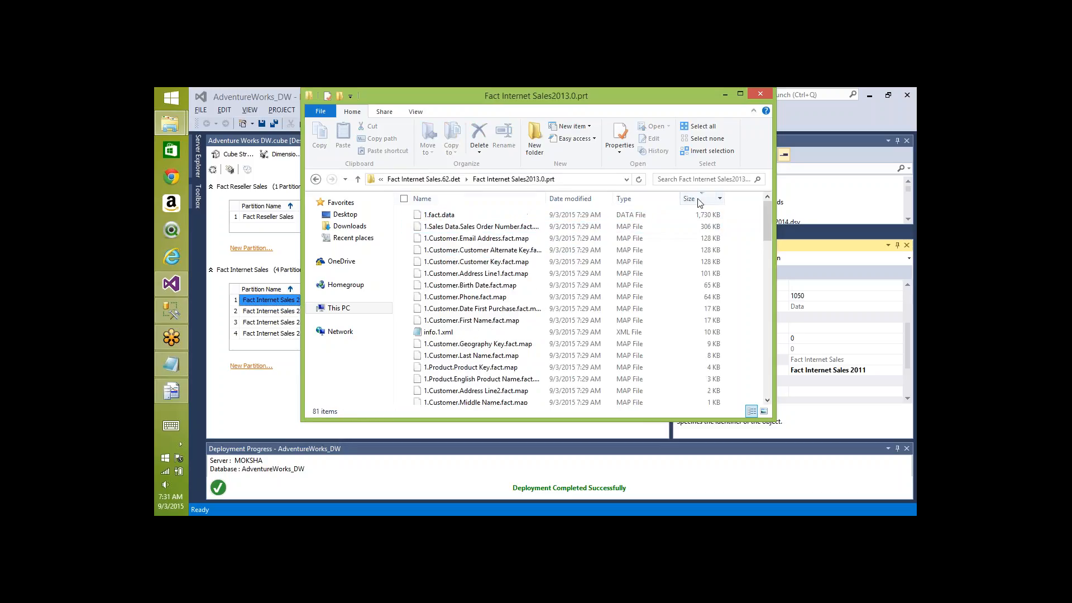
left_click(461, 214)
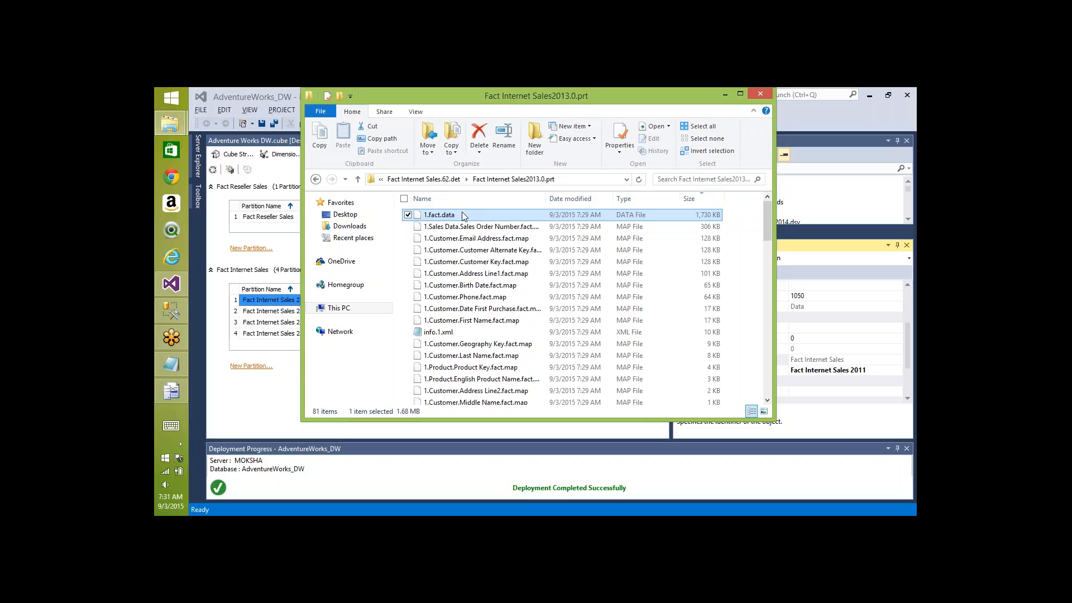
left_click(438, 333)
key("Up")
key("Up")
key("Up")
key("Up")
key("Up")
key("Up")
key("Up")
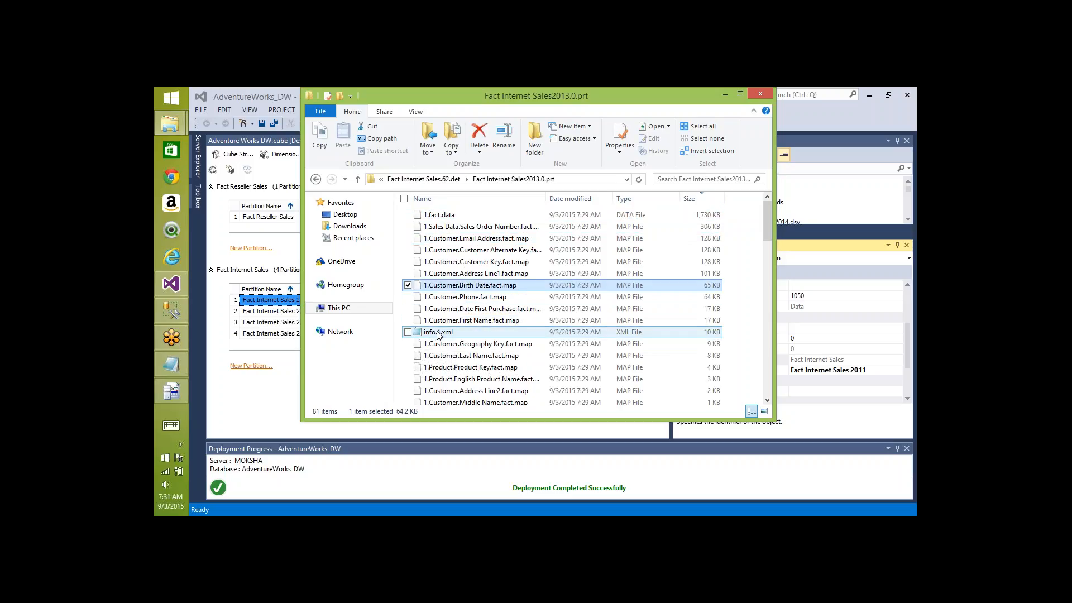
key("Up")
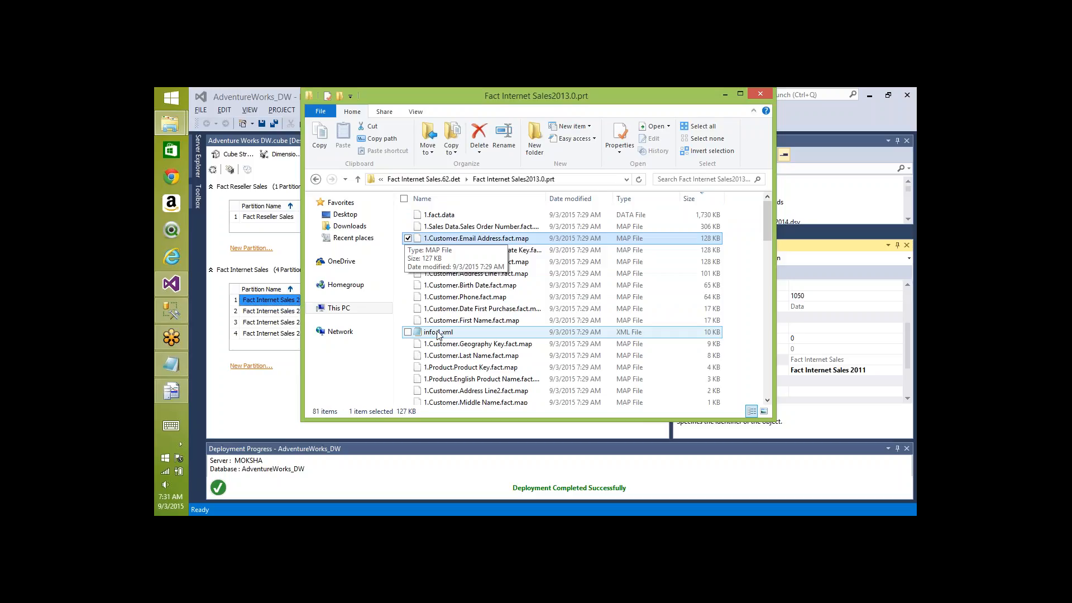
right_click(438, 334)
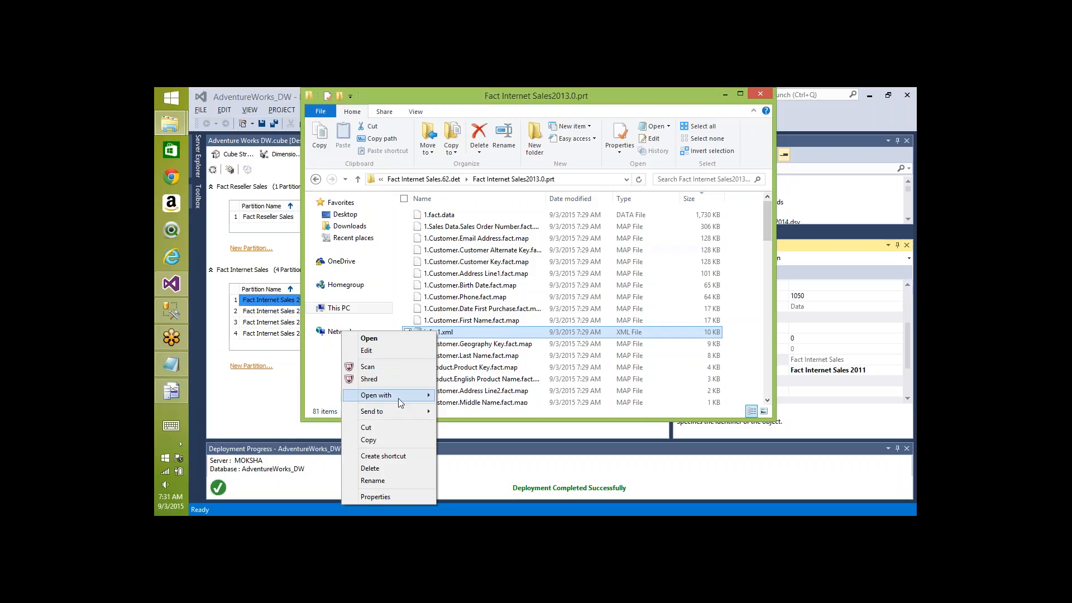
- Open info.xml in Internet Explorer and highlight Customer Geography Key's min and max index (337)
mouse_move(391, 395)
left_click(476, 435)
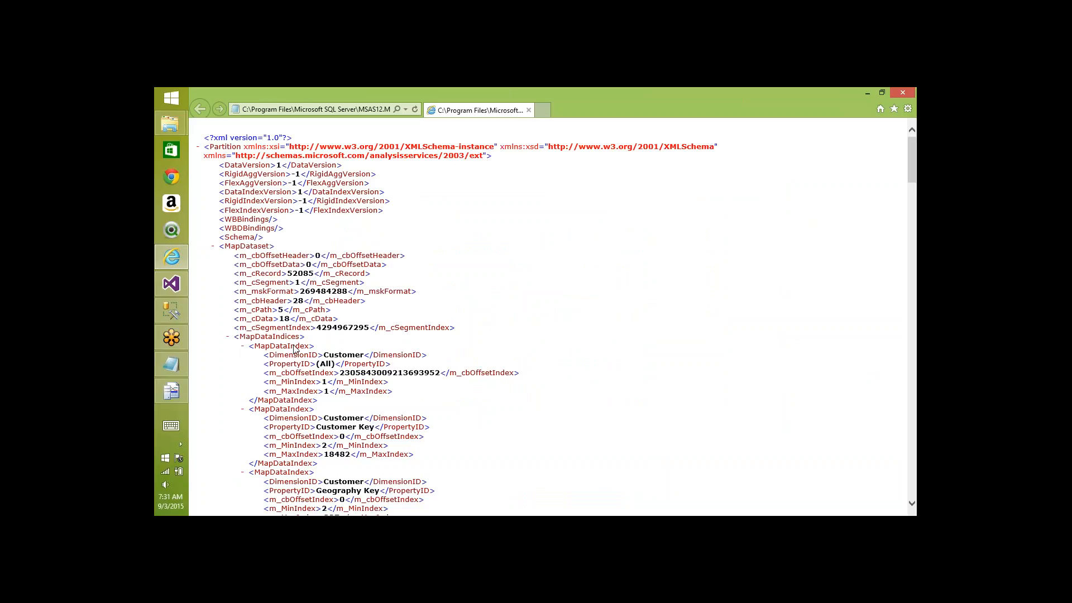
scroll(296, 347, "down", 5)
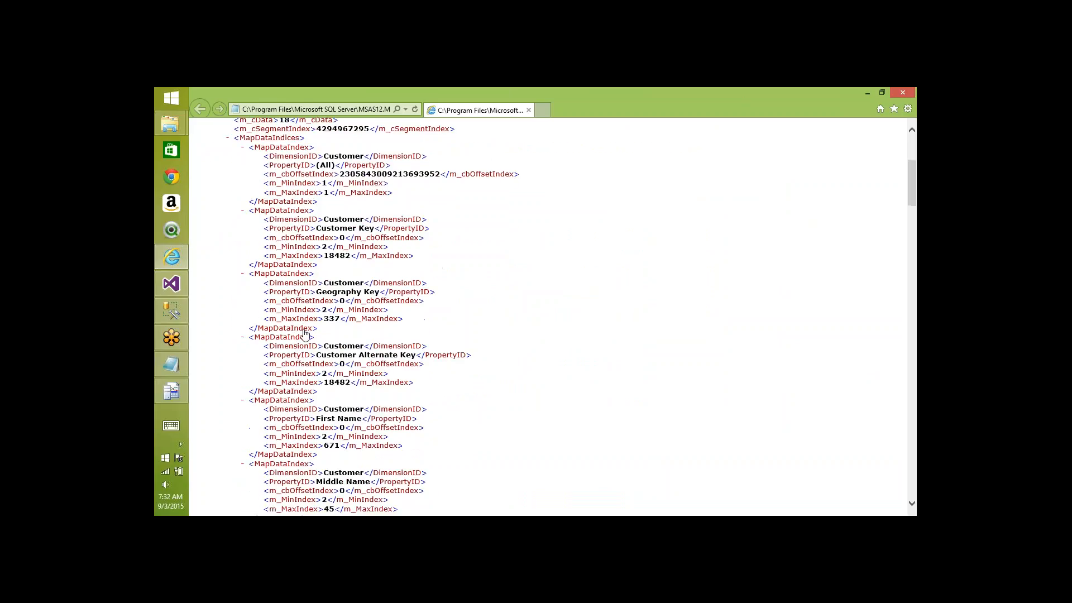
double_click(349, 285)
double_click(329, 293)
double_click(344, 285)
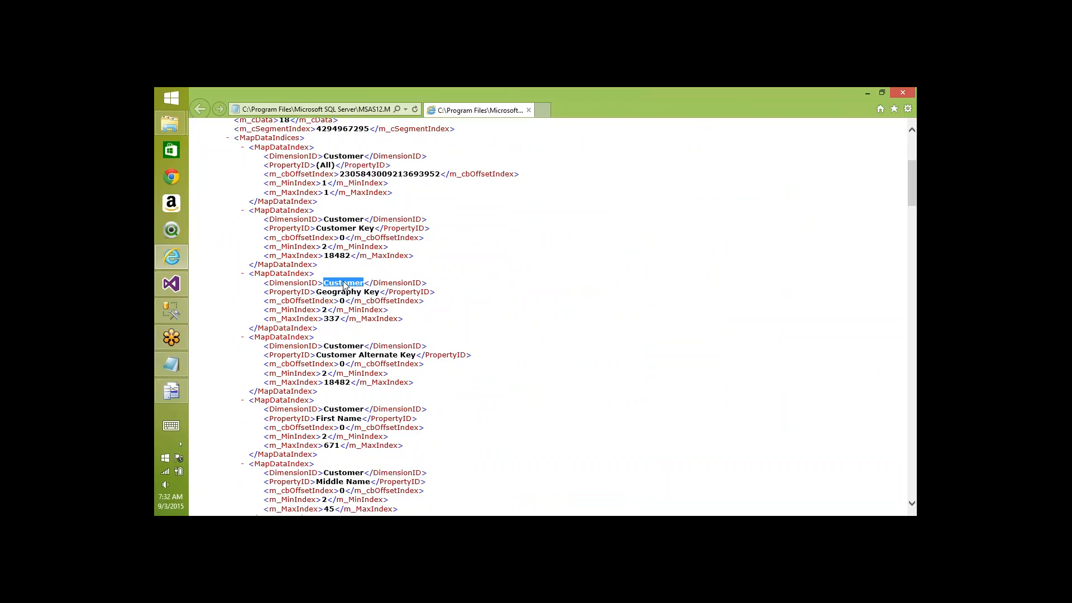
double_click(325, 311)
double_click(335, 319)
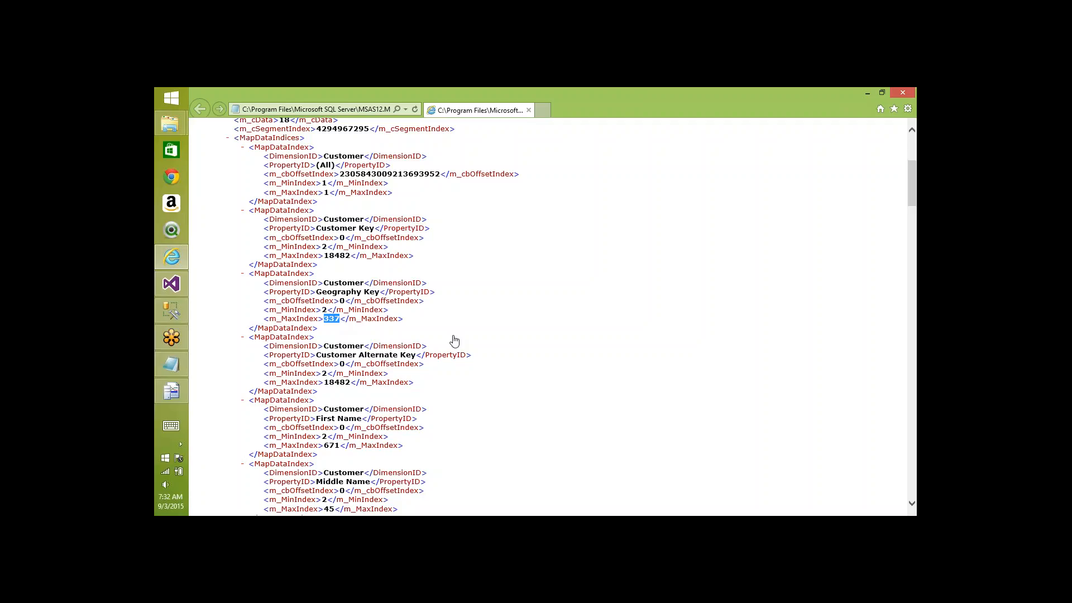
- Highlight the Product Category English Product Category Name entry and its minimum index 2
scroll(455, 340, "down", 20)
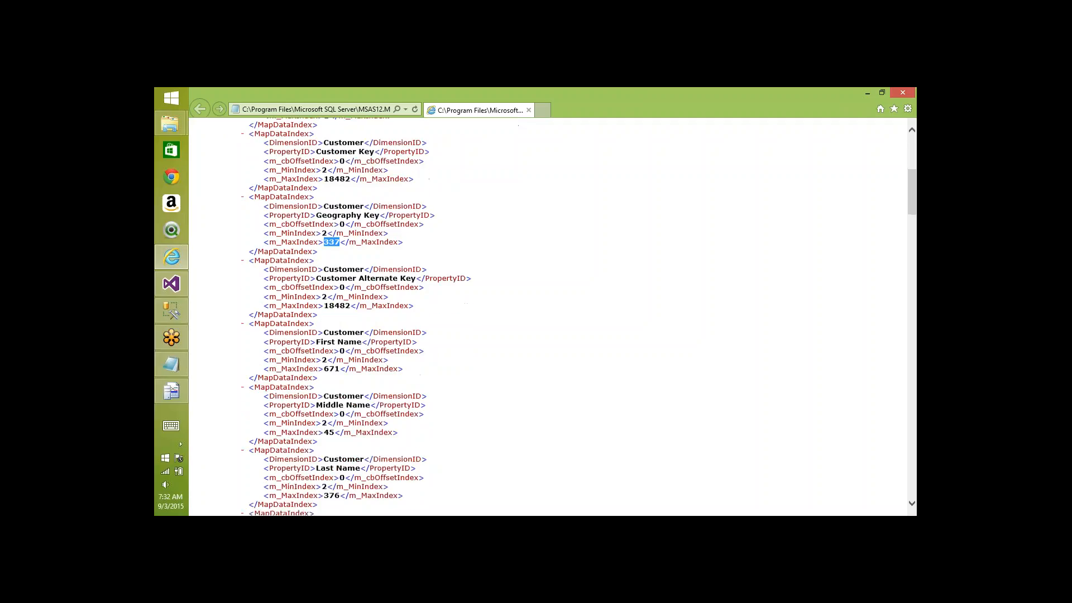
scroll(455, 341, "down", 15)
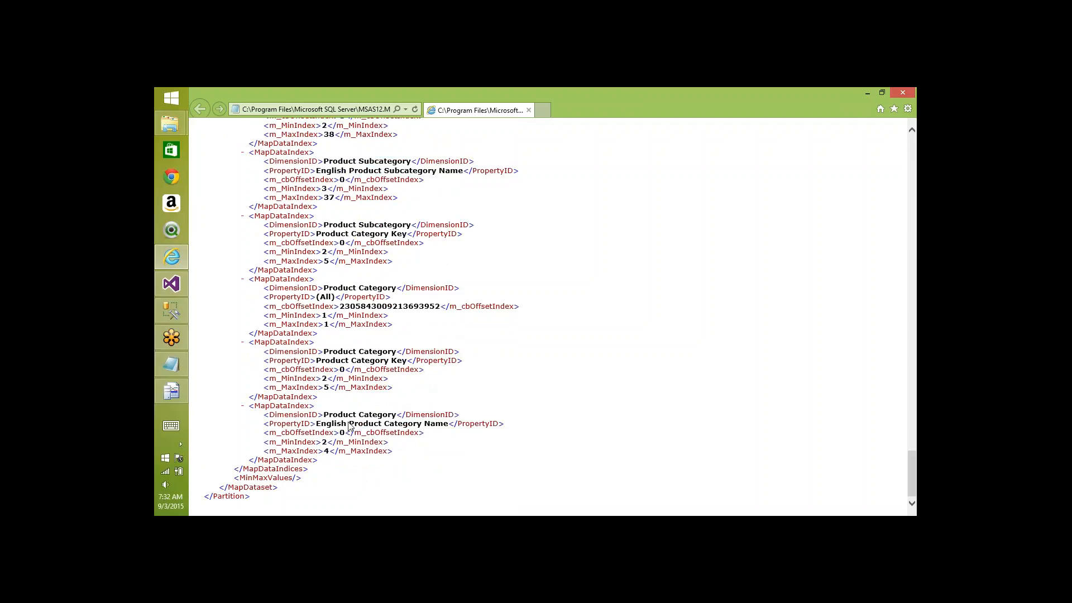
double_click(331, 416)
double_click(447, 424)
left_click(319, 443)
left_click_drag(319, 442, 328, 443)
mouse_move(178, 317)
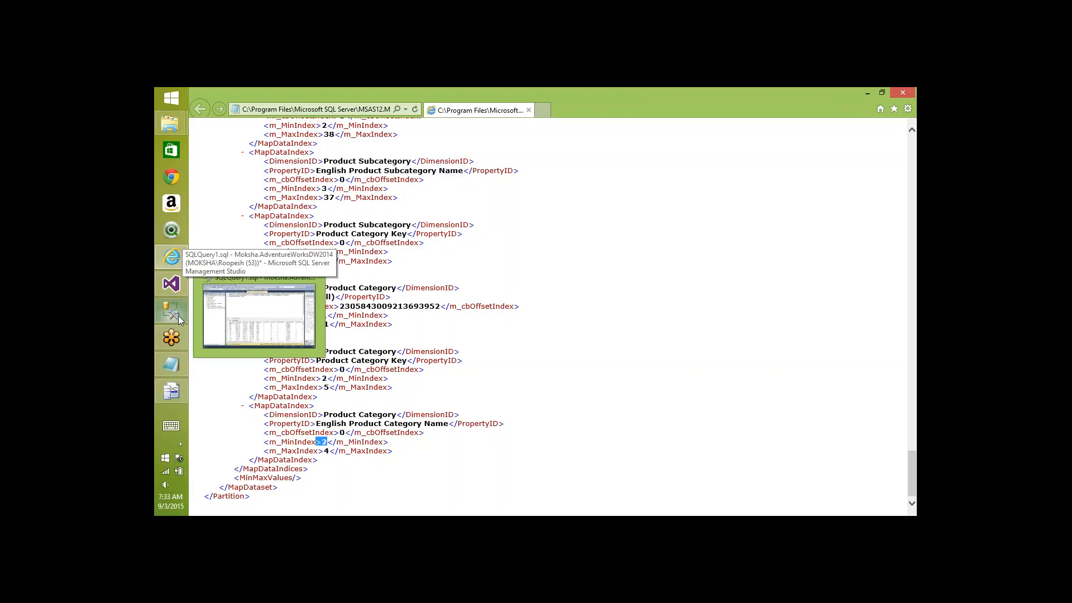
- Connect to the MOKSHA Analysis Server and open a new MDX query on AdventureWorks_DW
left_click(243, 333)
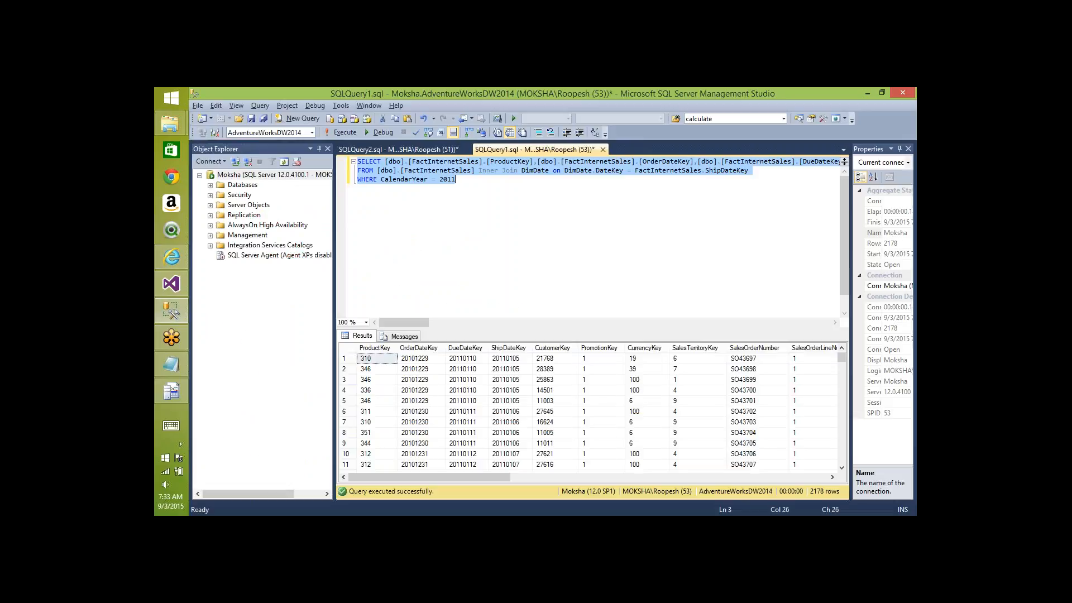
left_click(498, 229)
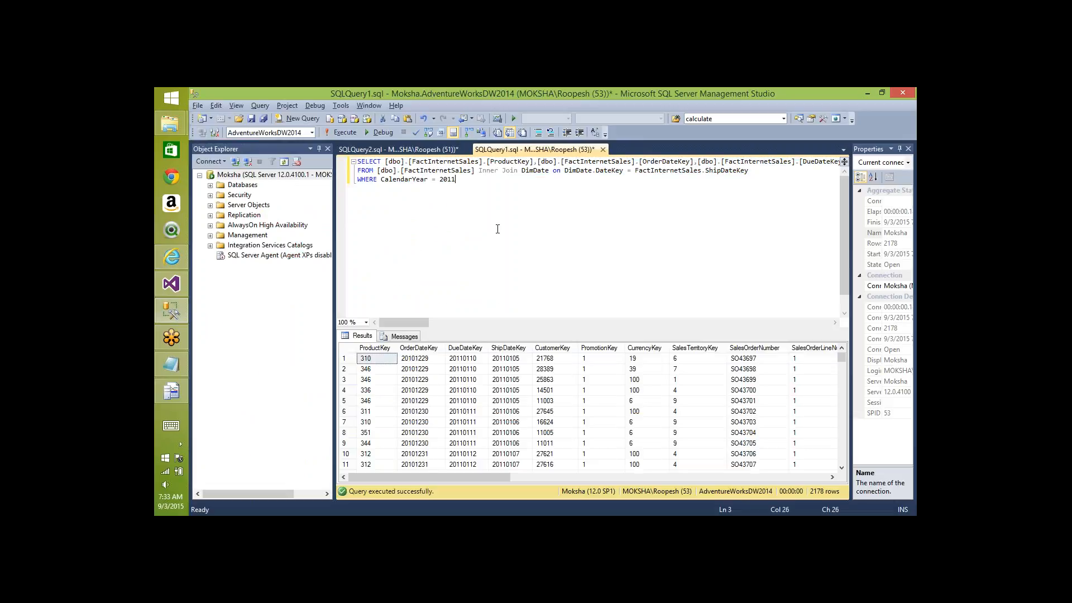
left_click(235, 162)
key("shift+Tab")
key("Down")
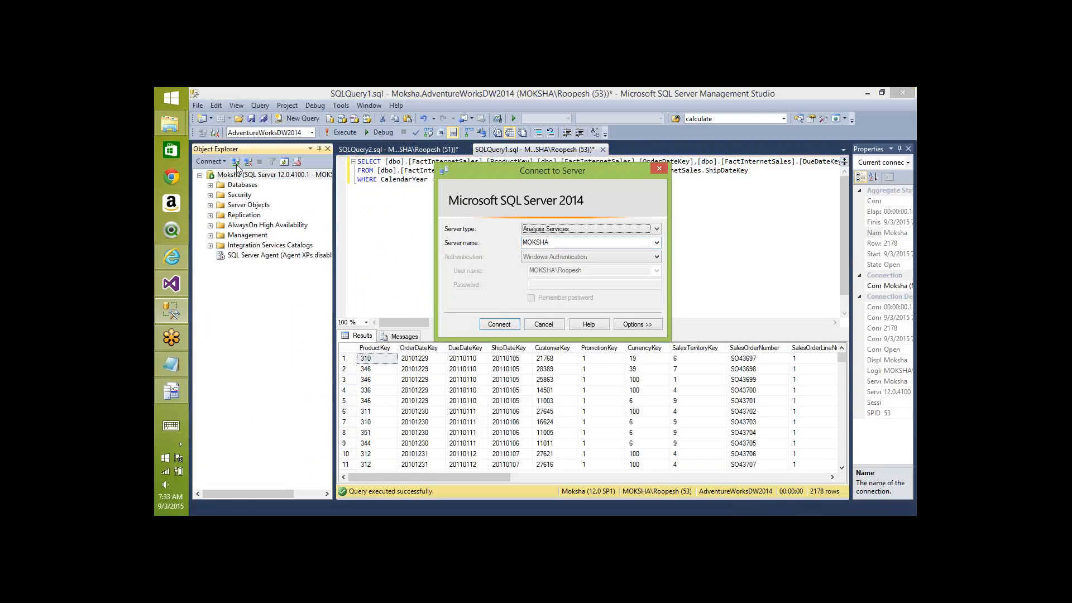
key("Return")
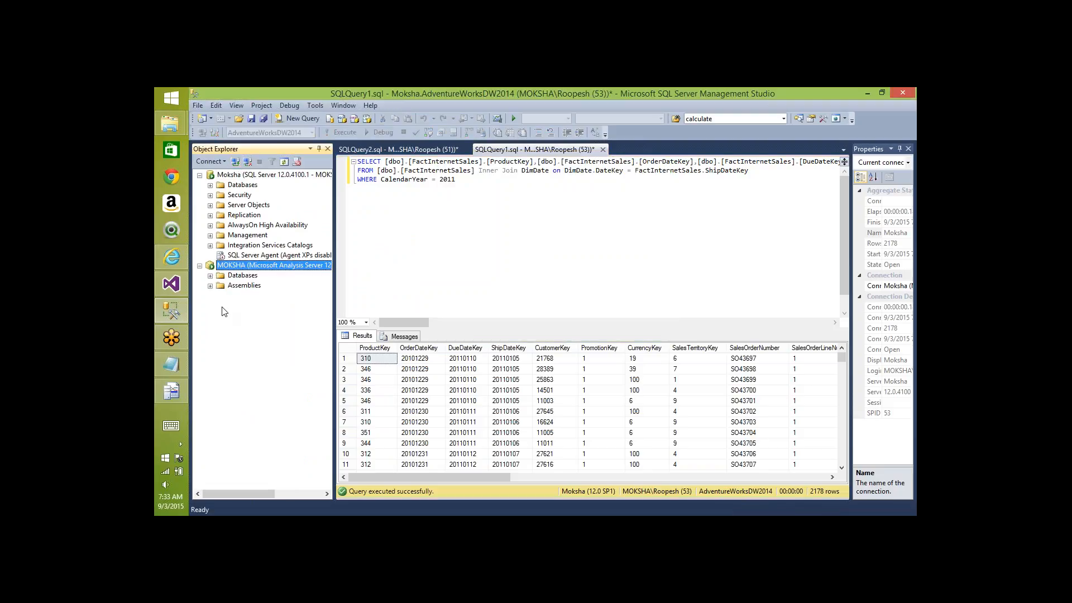
left_click(210, 275)
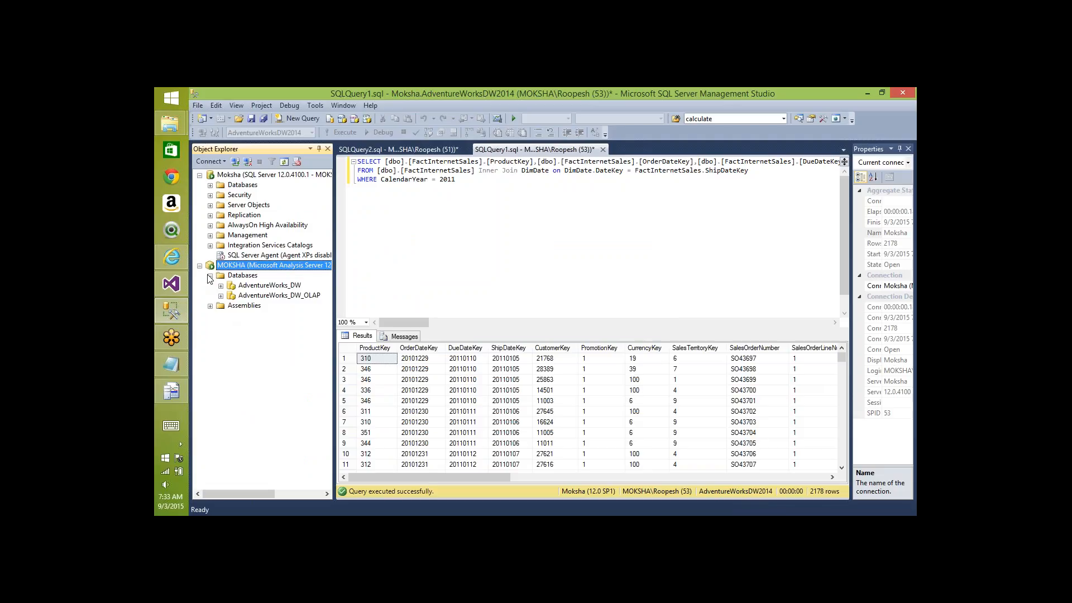
left_click(235, 288)
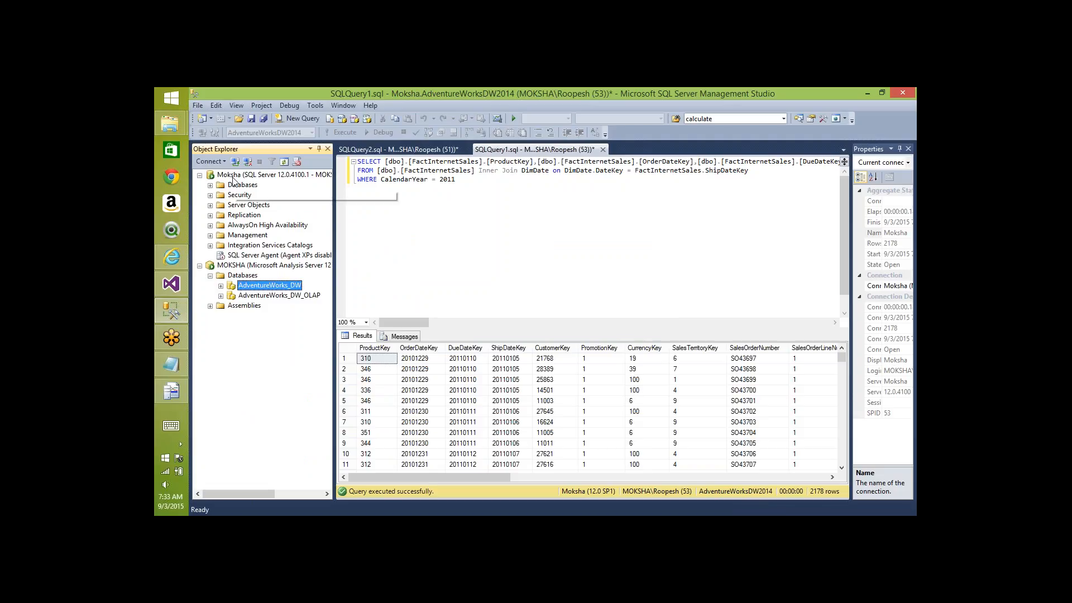
left_click(285, 119)
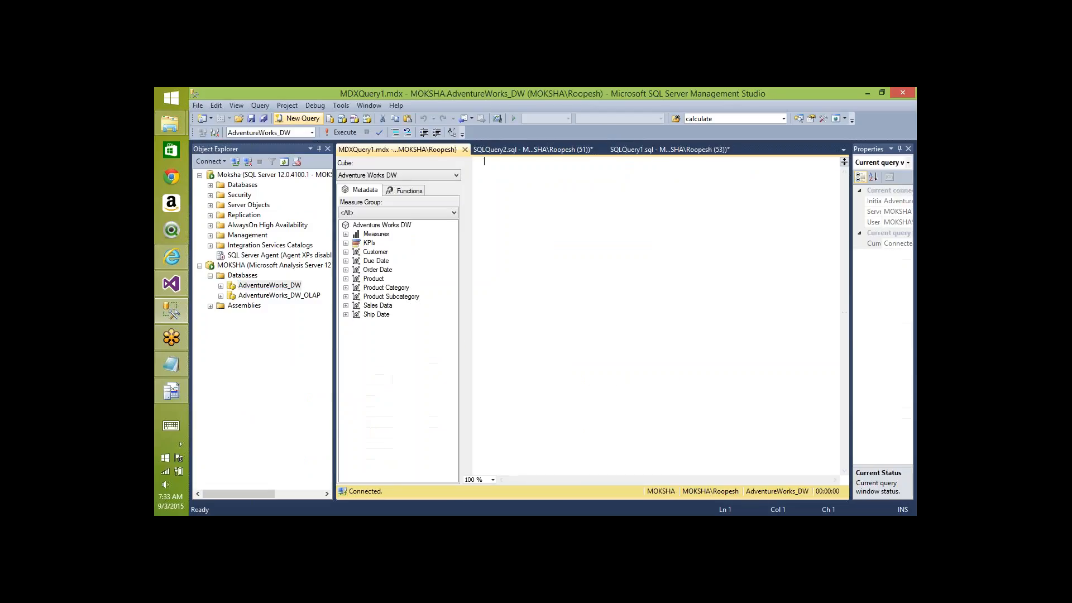
- Begin the query with 'With member DataIDValue as DataID()'
left_click(346, 235)
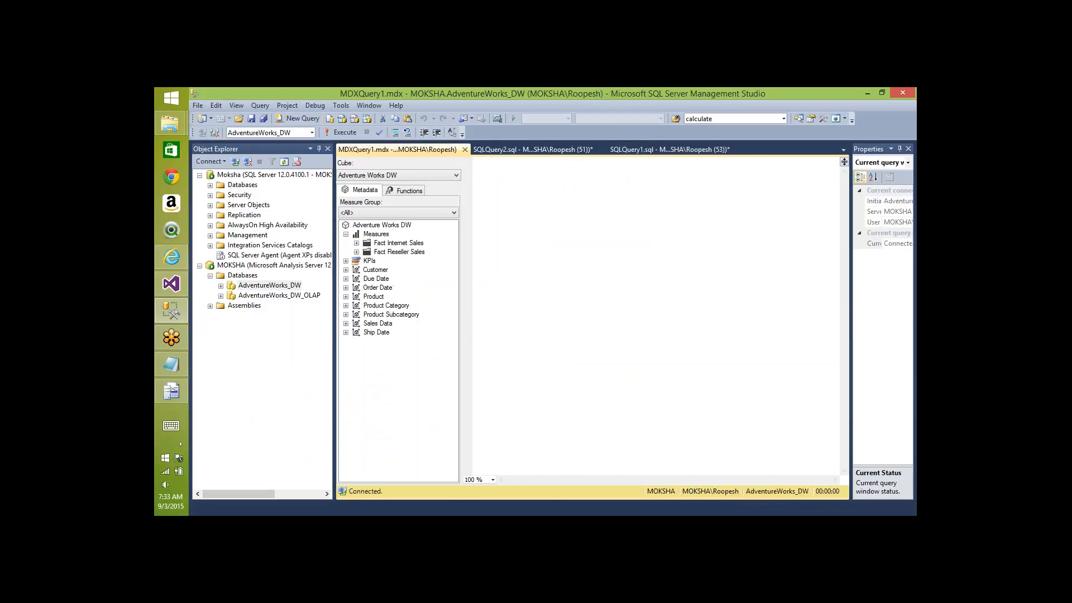
left_click(356, 243)
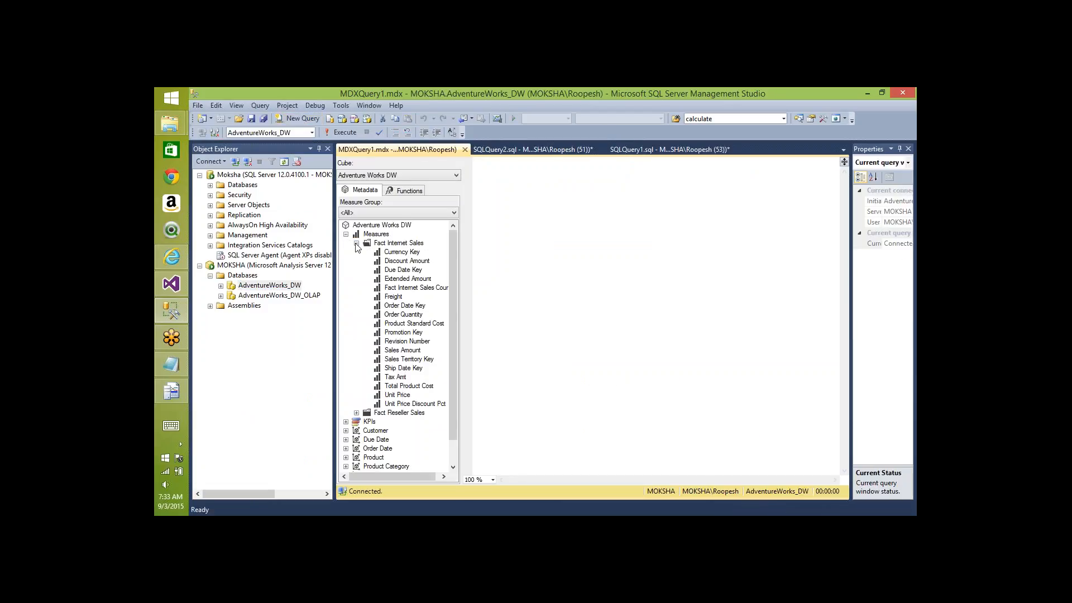
left_click(532, 207)
type("With member")
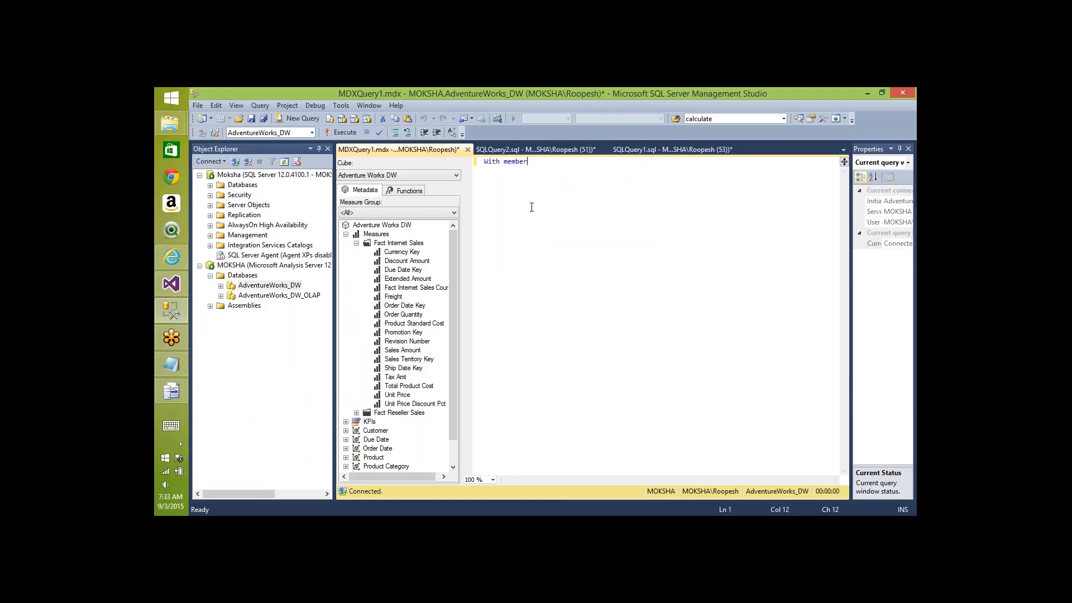
type(" DataIDValue as")
key("Return")
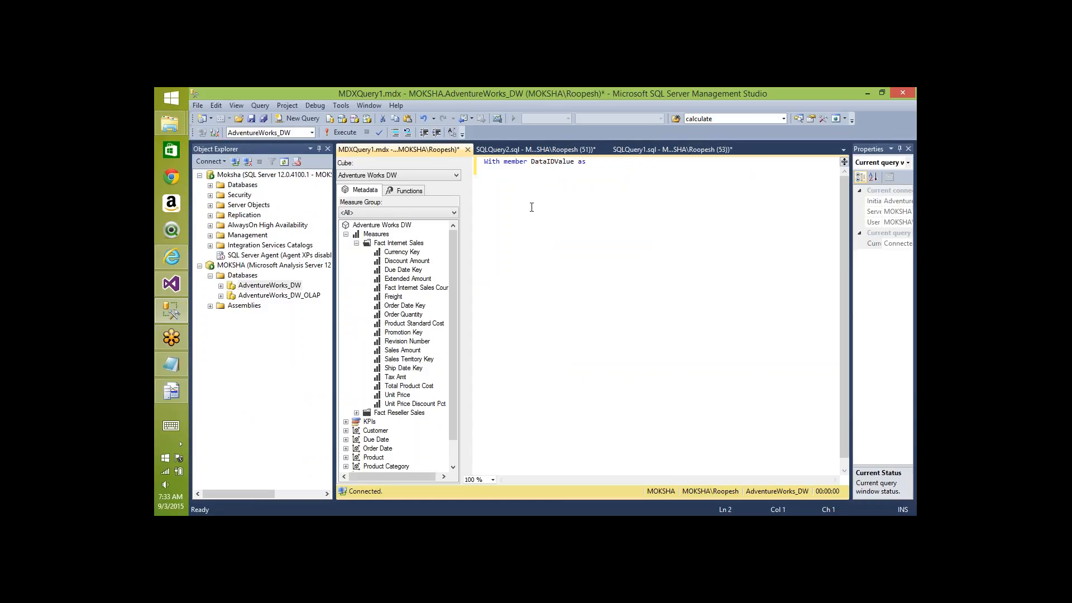
type("DataID()")
key("Left")
key("End")
key("Return")
- Add 'select DataIDValue on 0,' as the columns axis
type("select")
key("ctrl+Right")
key("ctrl+shift+Right")
key("shift+Left")
key("ctrl+c")
key("Down")
key("Down")
key("ctrl+v")
type("on ")
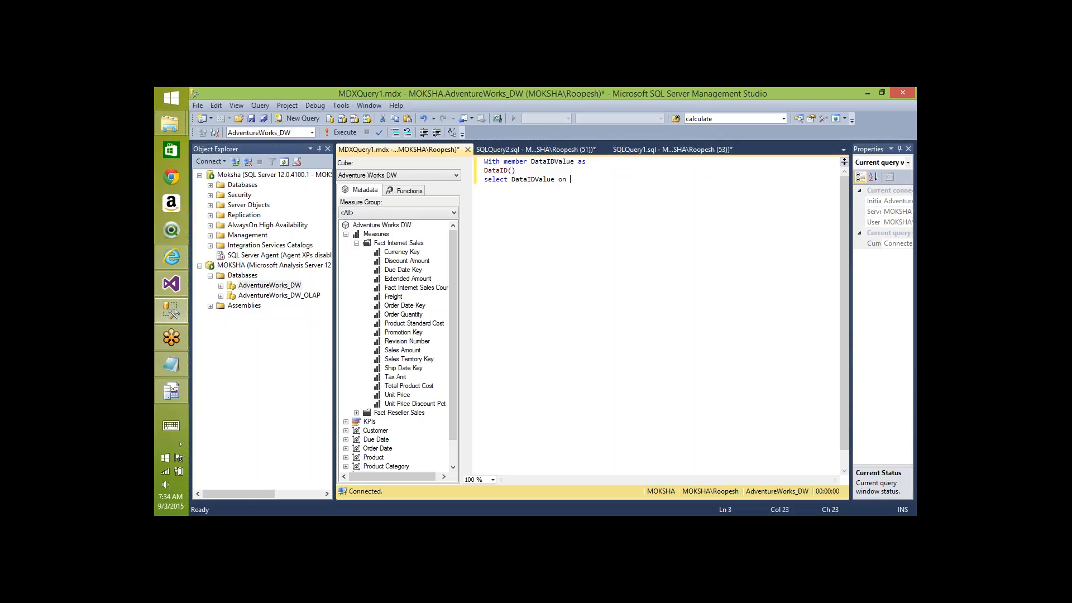
type("0,")
key("Return")
- Put English Product Category Name on 1 and add 'from' the Adventure Works DW cube
left_click(346, 235)
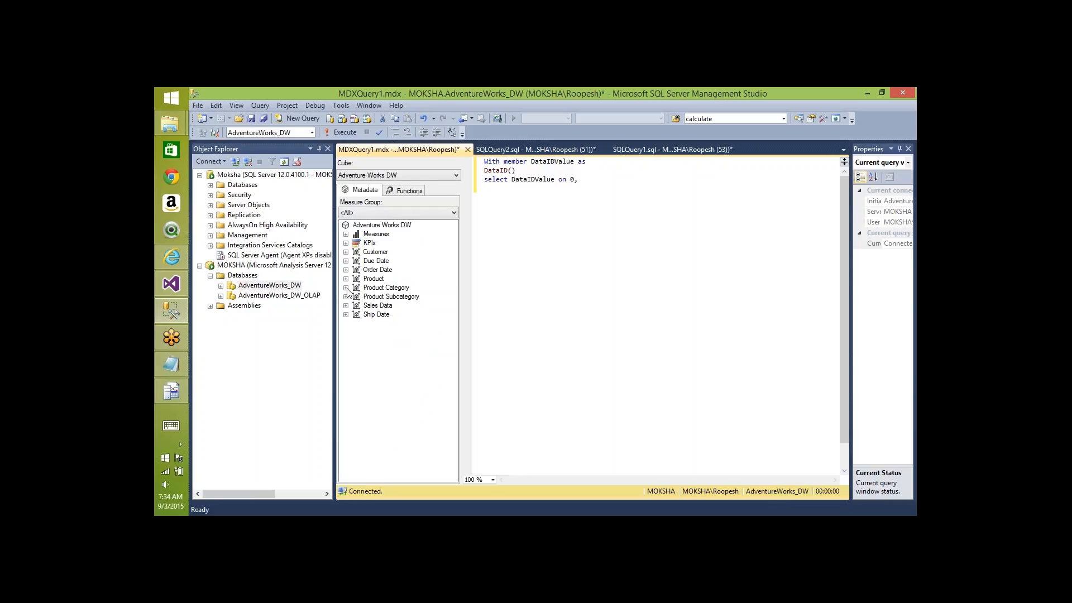
left_click(346, 288)
left_click(356, 297)
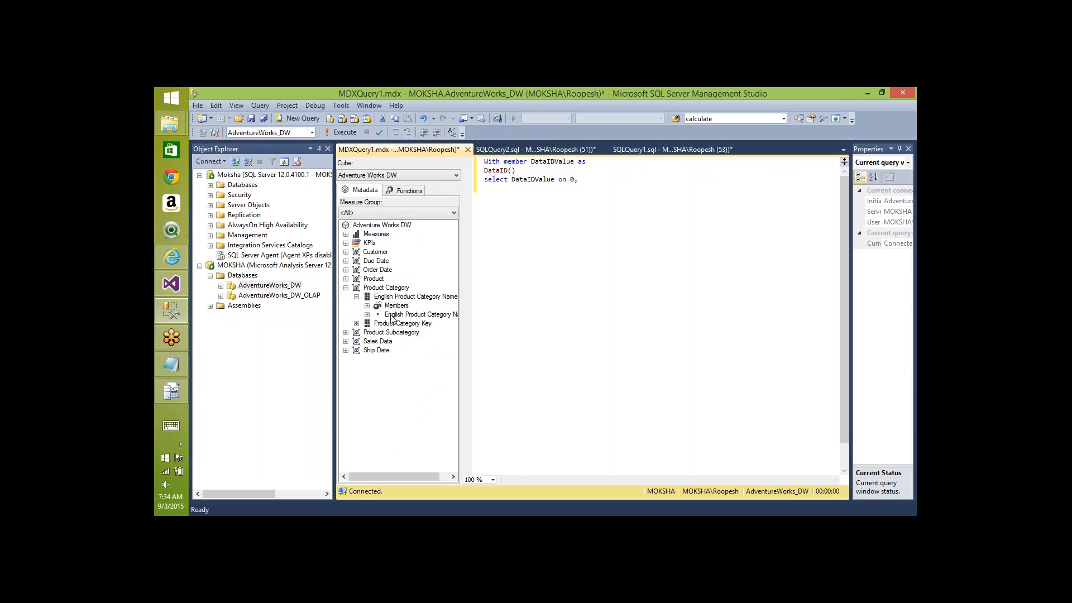
left_click_drag(393, 319, 479, 246)
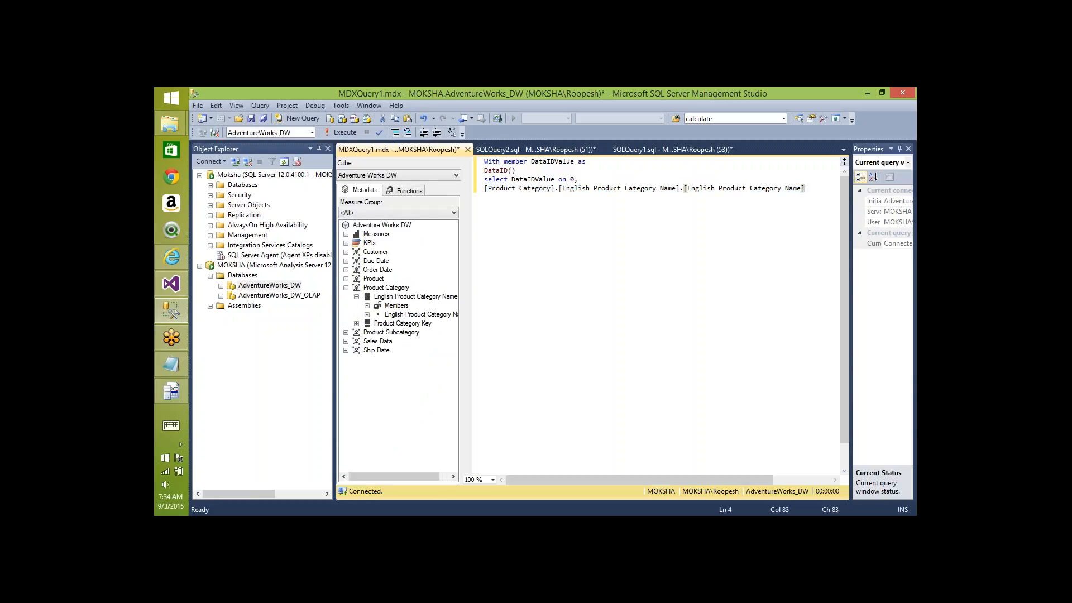
type("on 1")
key("Return")
type("from")
left_click_drag(383, 225, 540, 227)
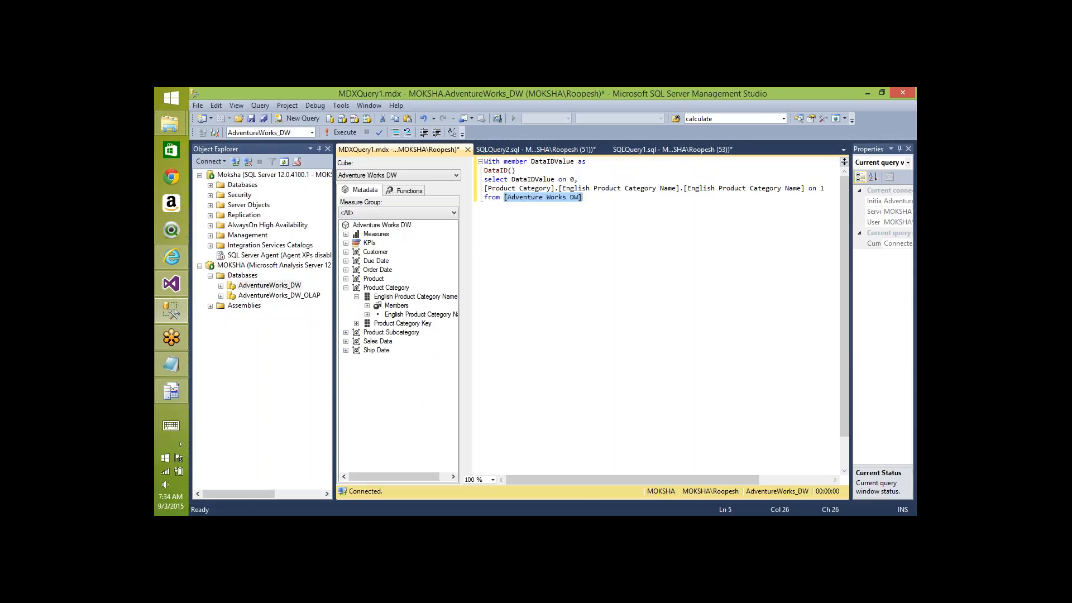
- Pass the category hierarchy's Currentmember into DataID() and run the query
key("Right")
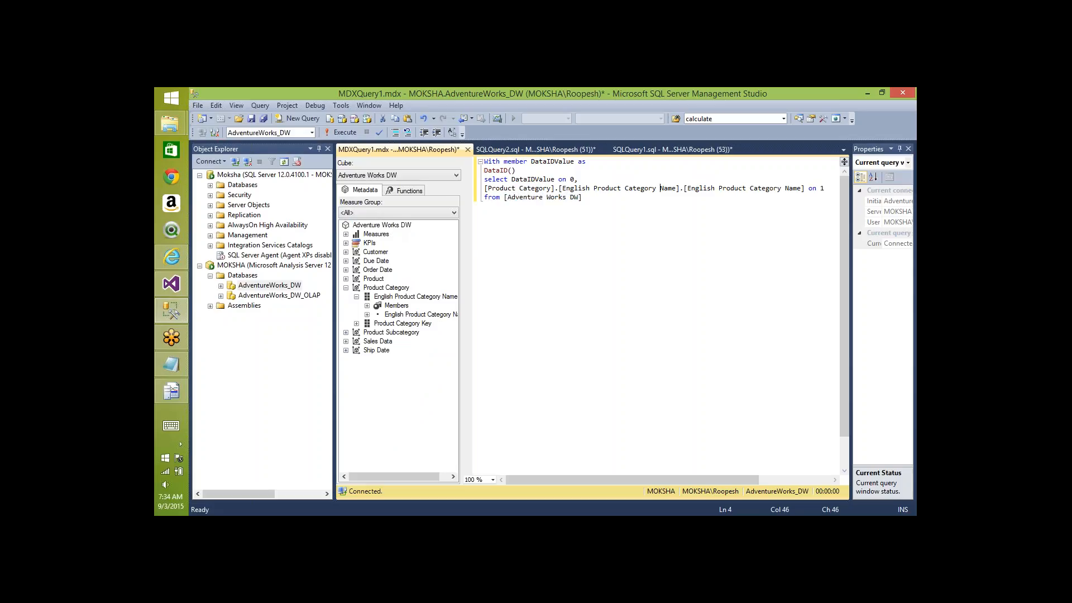
key("ctrl+Right")
key("shift+Home")
key("ctrl+c")
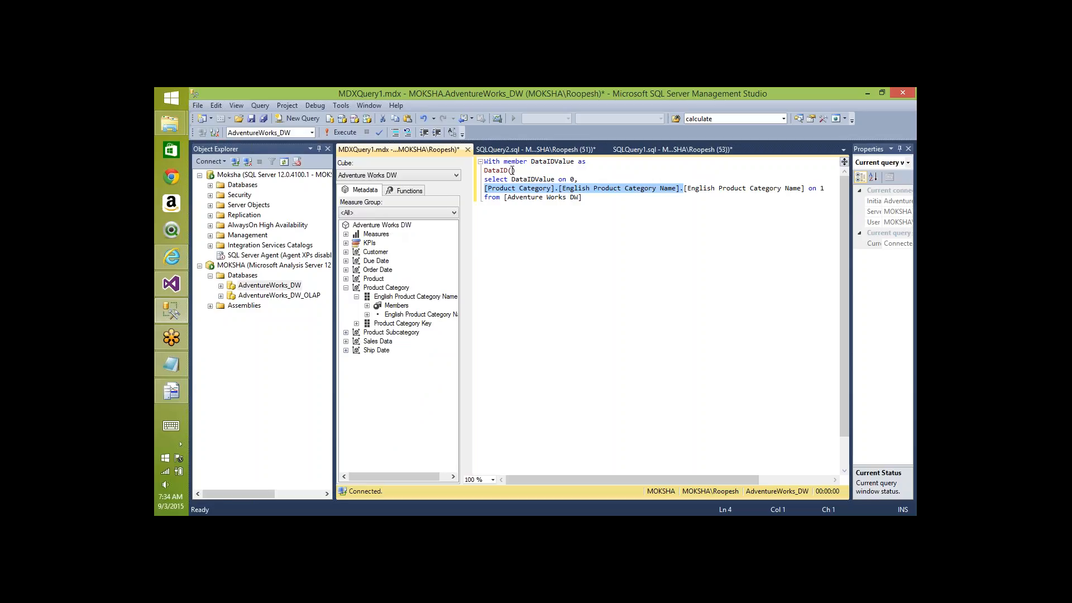
left_click(512, 170)
key("ctrl+v")
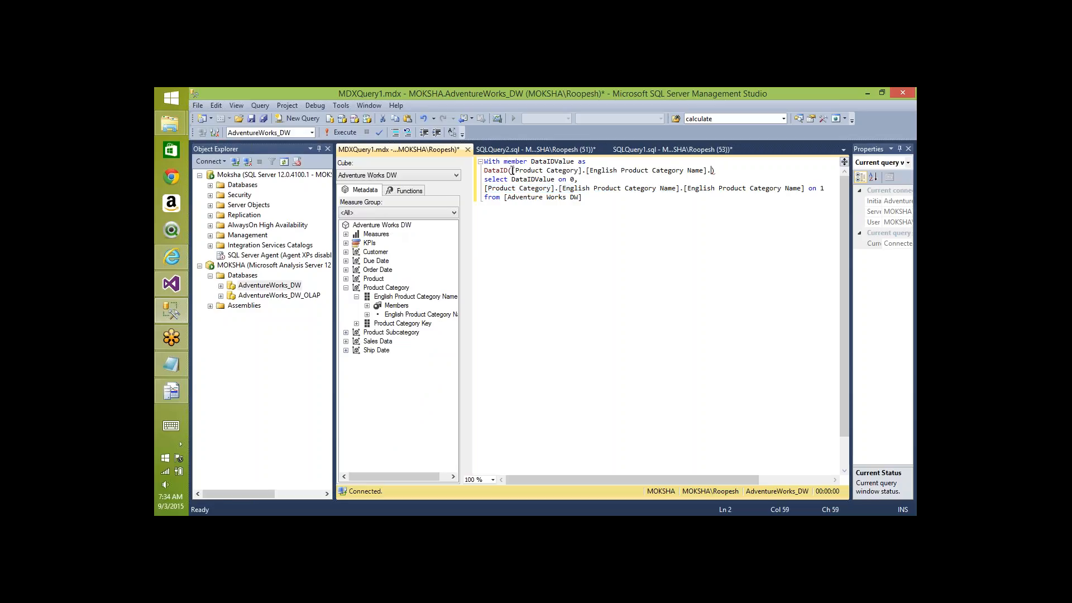
type("Currentmember")
key("F5")
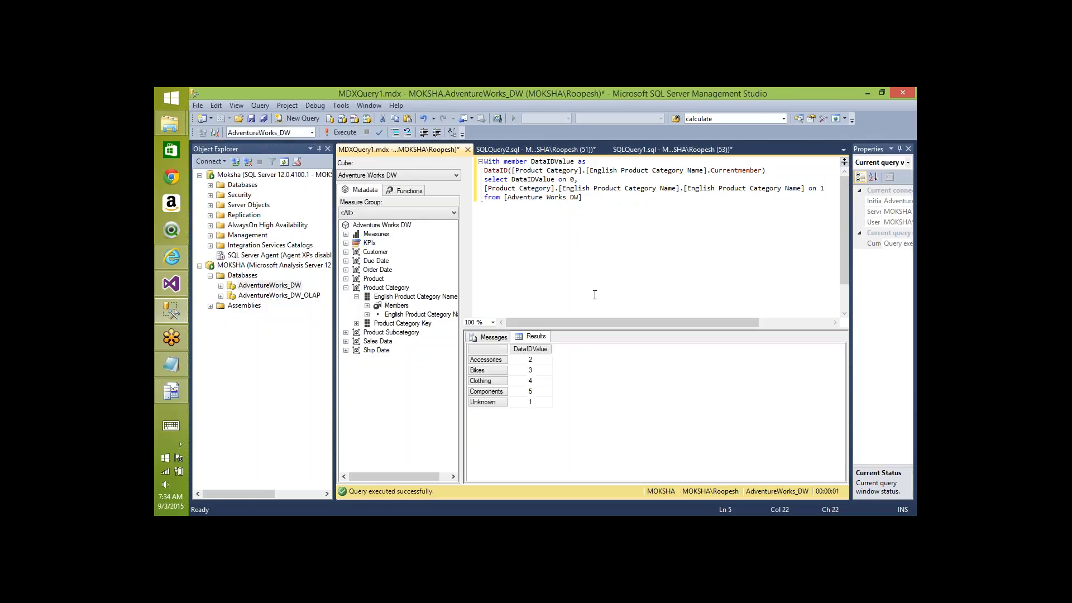
- Check the results: Accessories 2, Bikes 3, Clothing 4
left_click(529, 361)
key("Down")
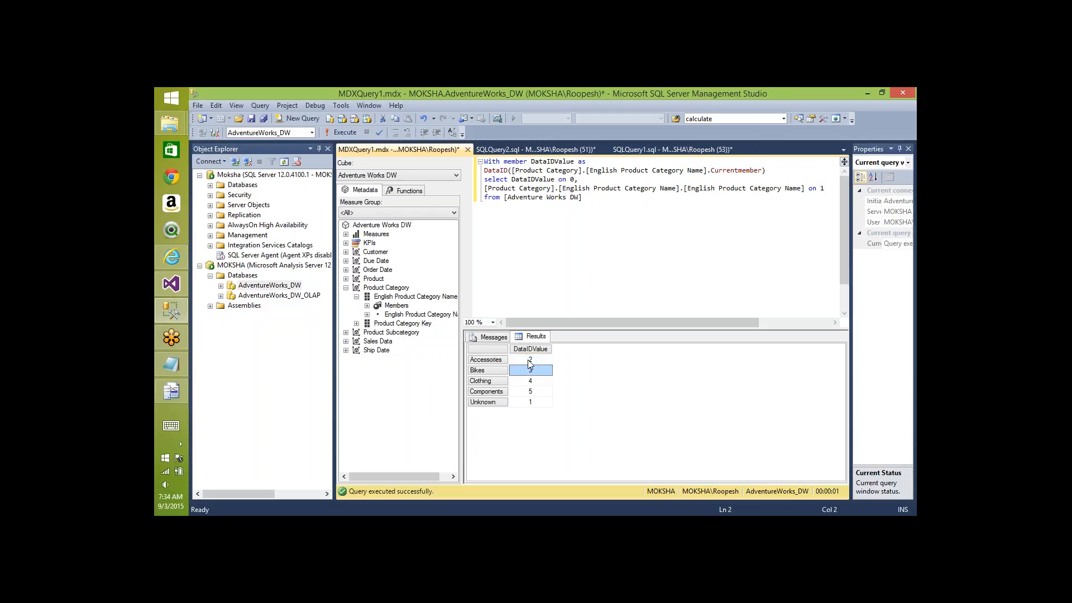
key("Down")
key("Down")
key("Down")
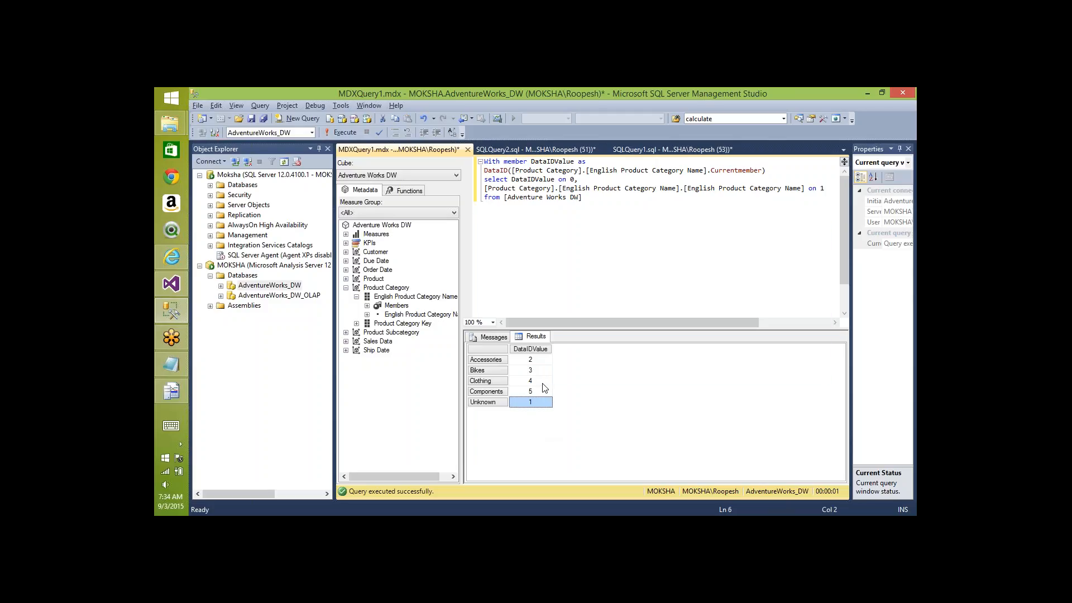
- Compare the category DataIDs 2–4 in the results grid with the partition XML, then close Internet Explorer
key("alt+Tab")
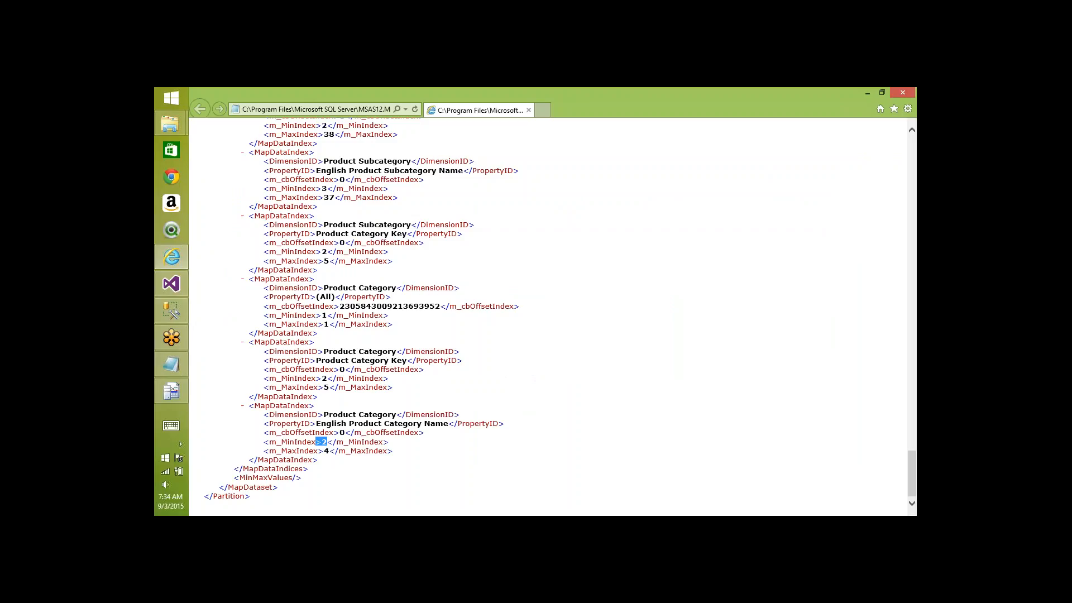
key("alt+Tab")
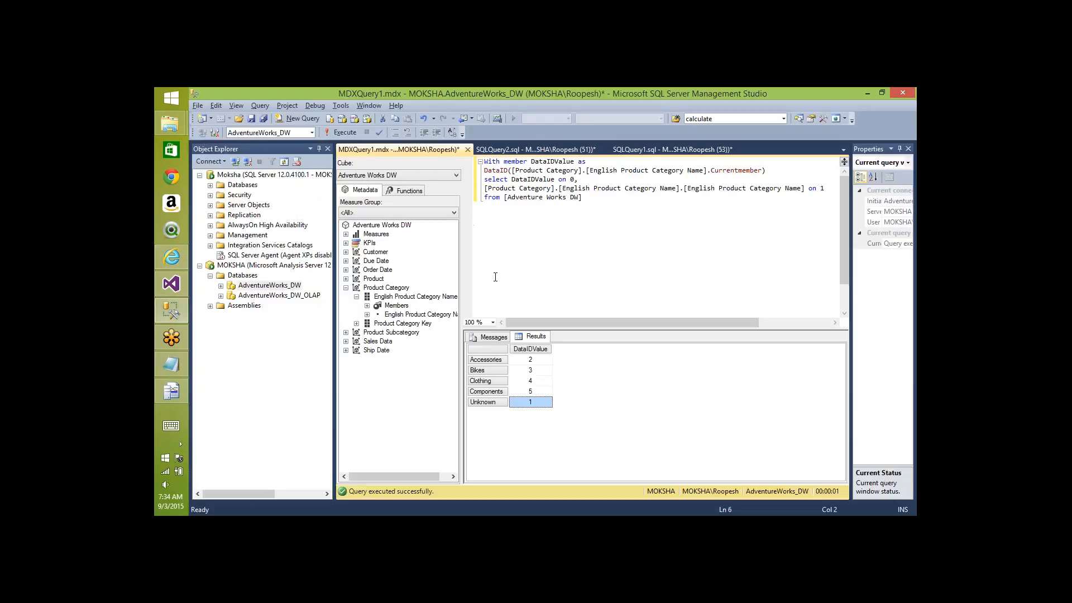
left_click(535, 362)
left_click_drag(535, 360, 536, 381)
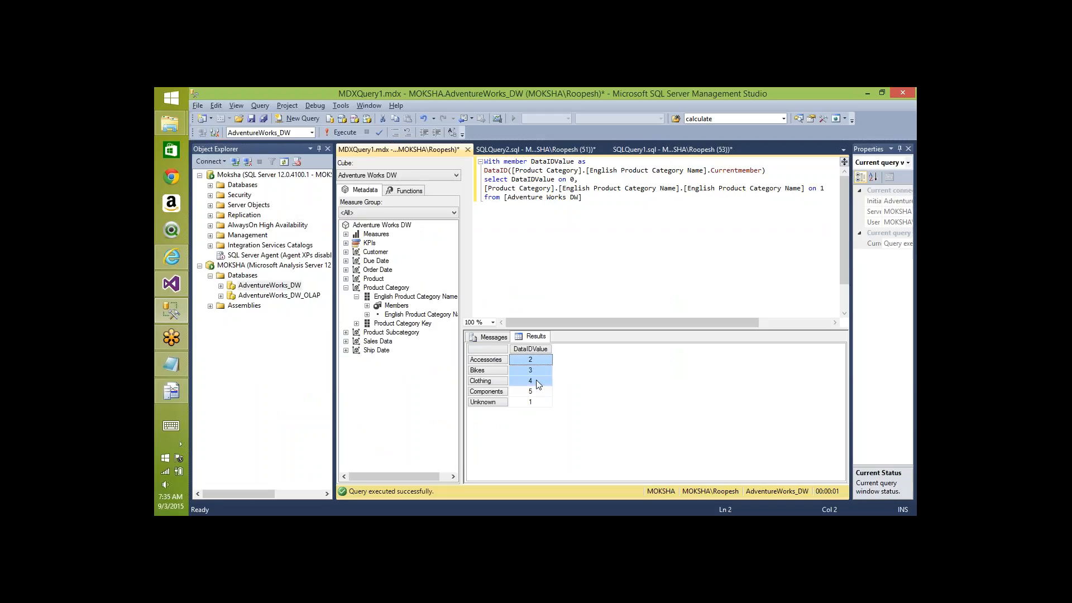
key("alt+Tab")
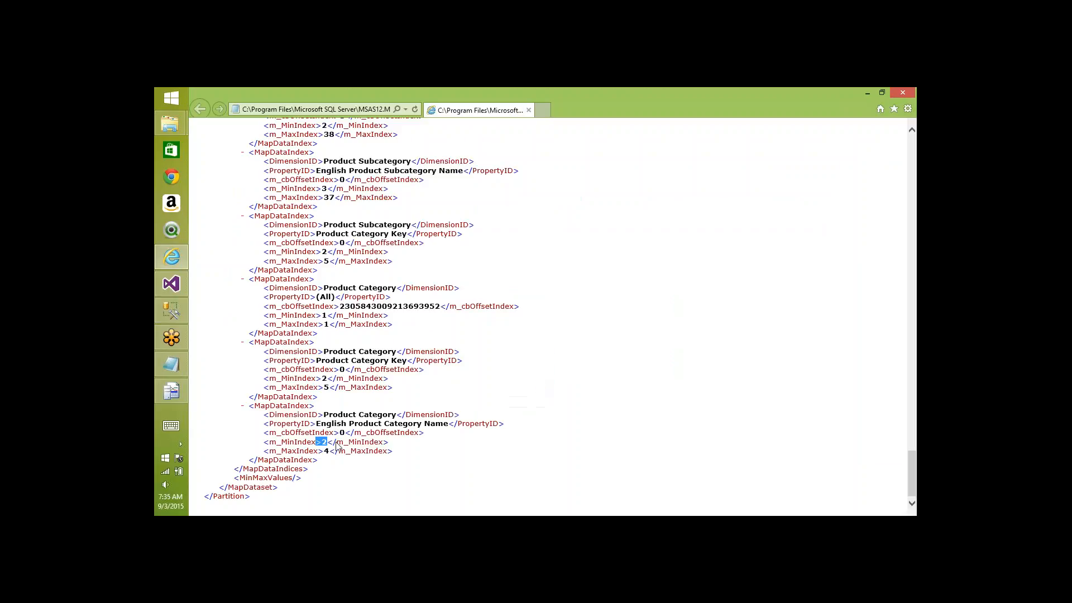
key("alt+Tab")
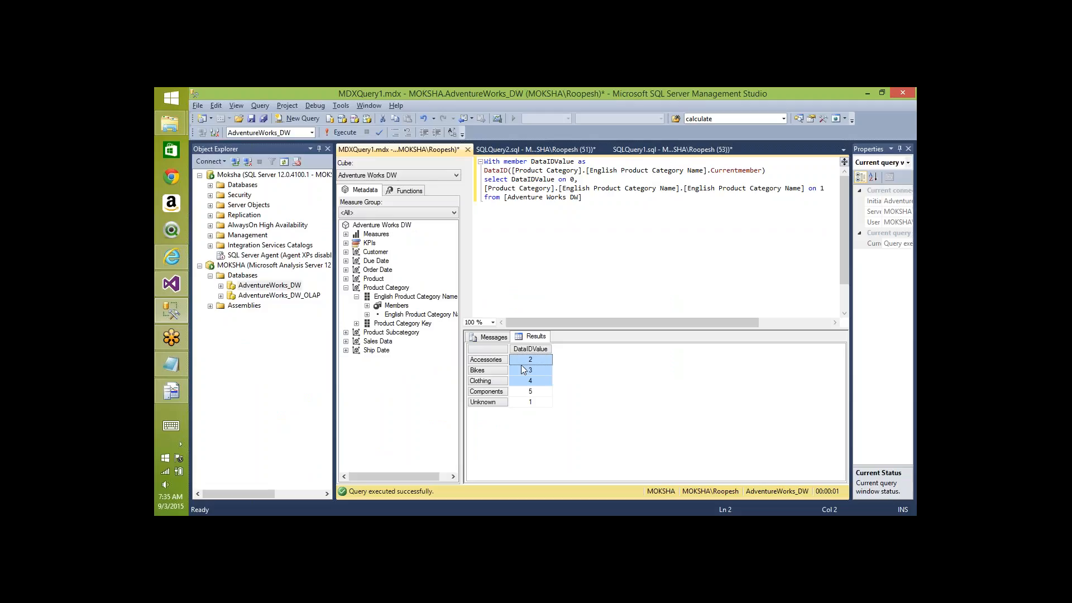
key("alt+Tab")
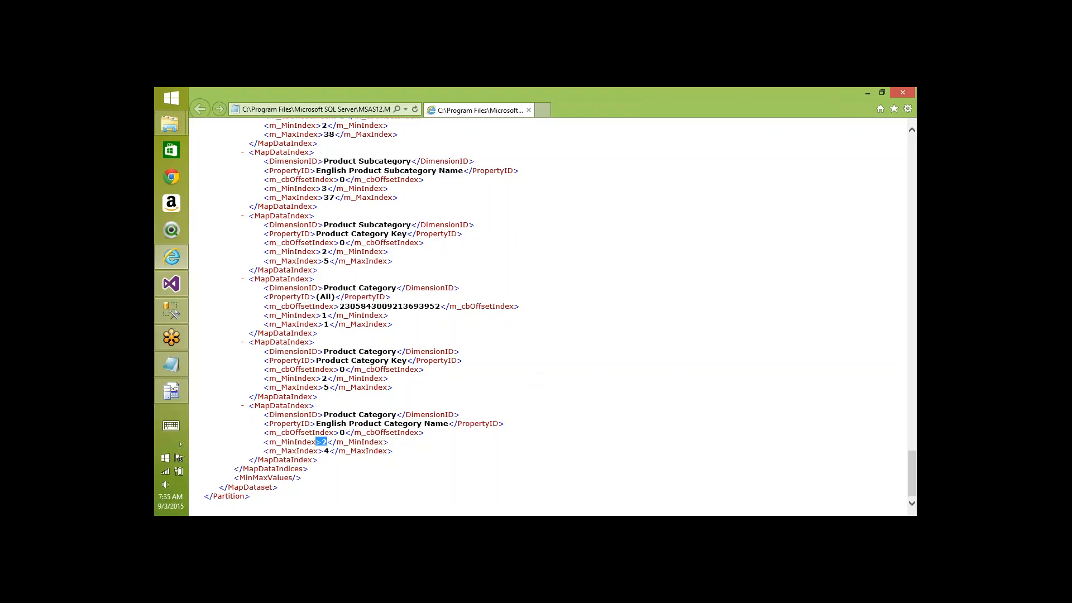
left_click(907, 94)
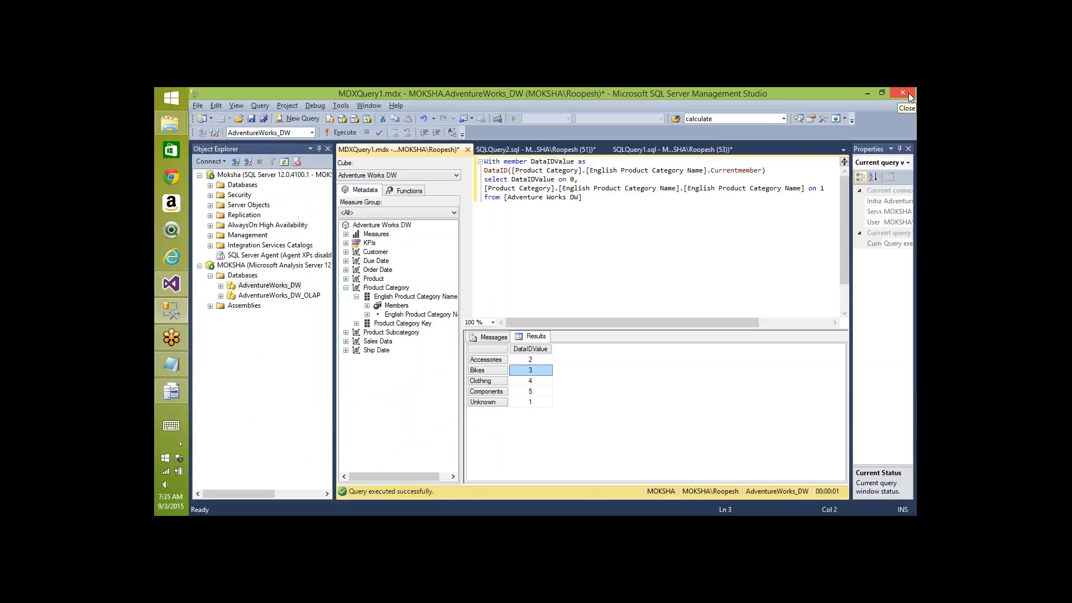
- Go up to Fact Internet Sales.62.det and view the 2012.0 and 2014.0 partition folders' files
key("alt+Tab")
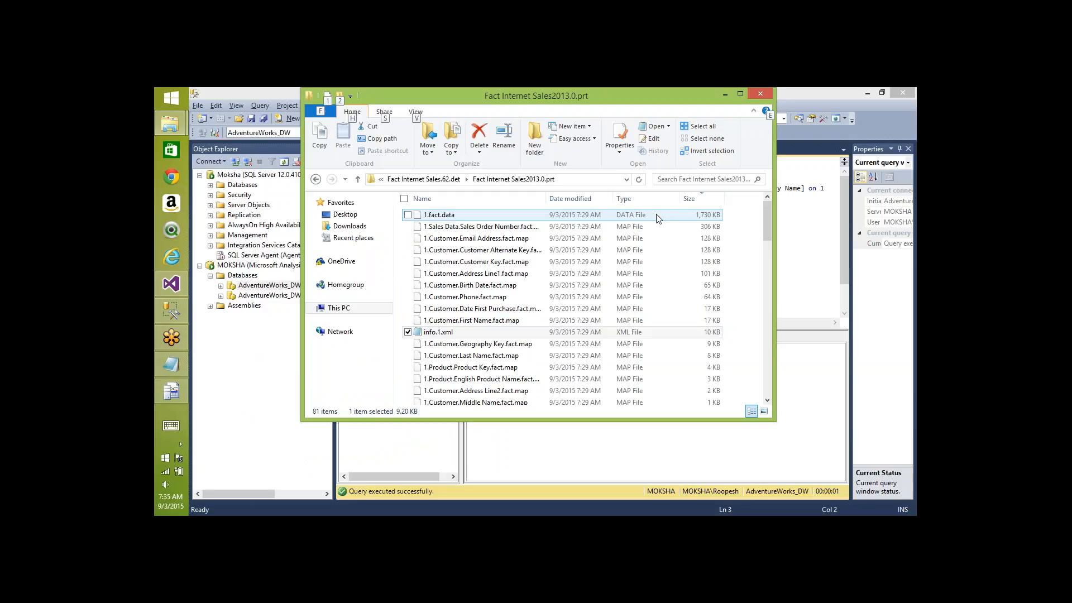
left_click(425, 179)
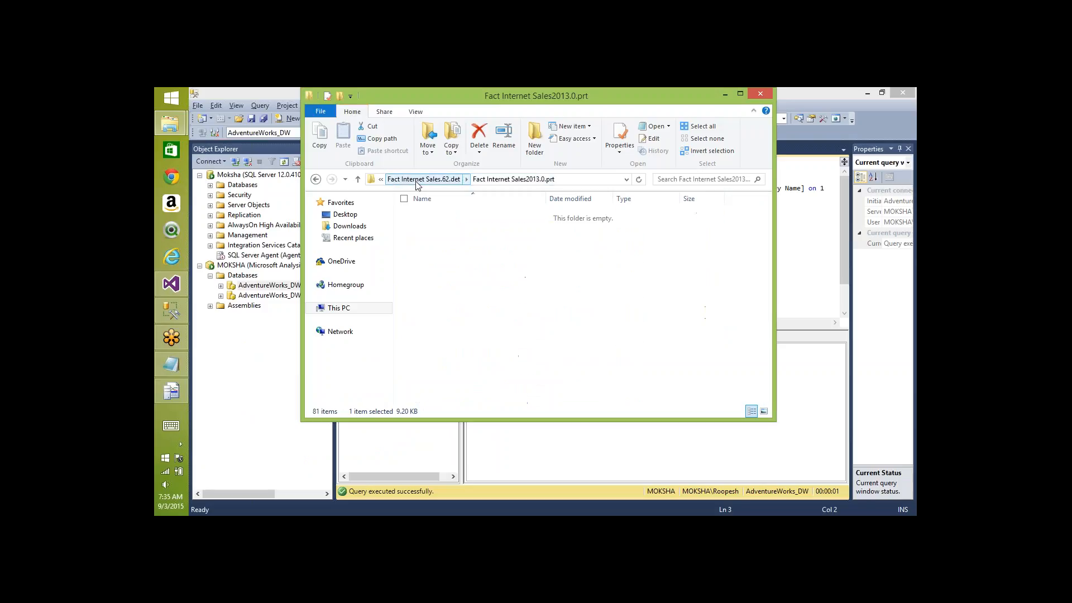
double_click(464, 214)
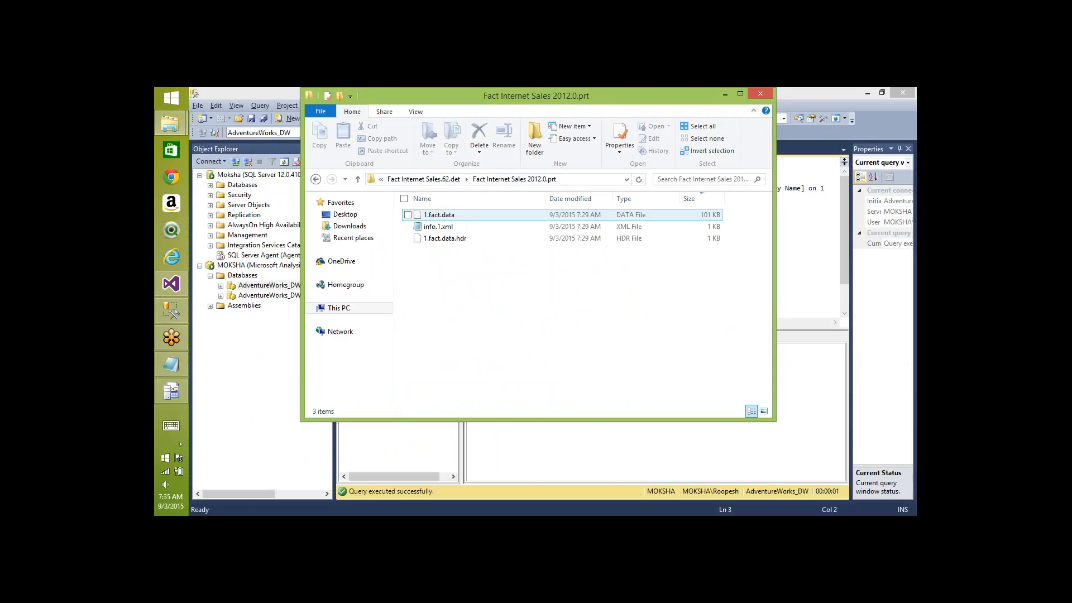
key("BackSpace")
key("Down")
key("Return")
key("BackSpace")
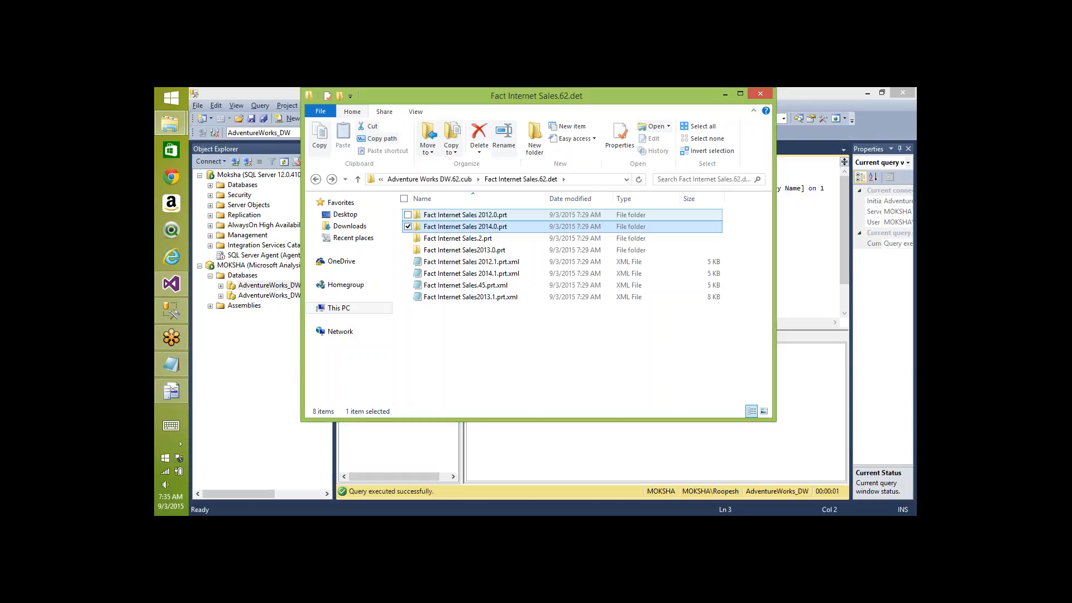
- View the files in the Fact Internet Sales.2.prt and Fact Internet Sales2013.0.prt folders
left_click(489, 243)
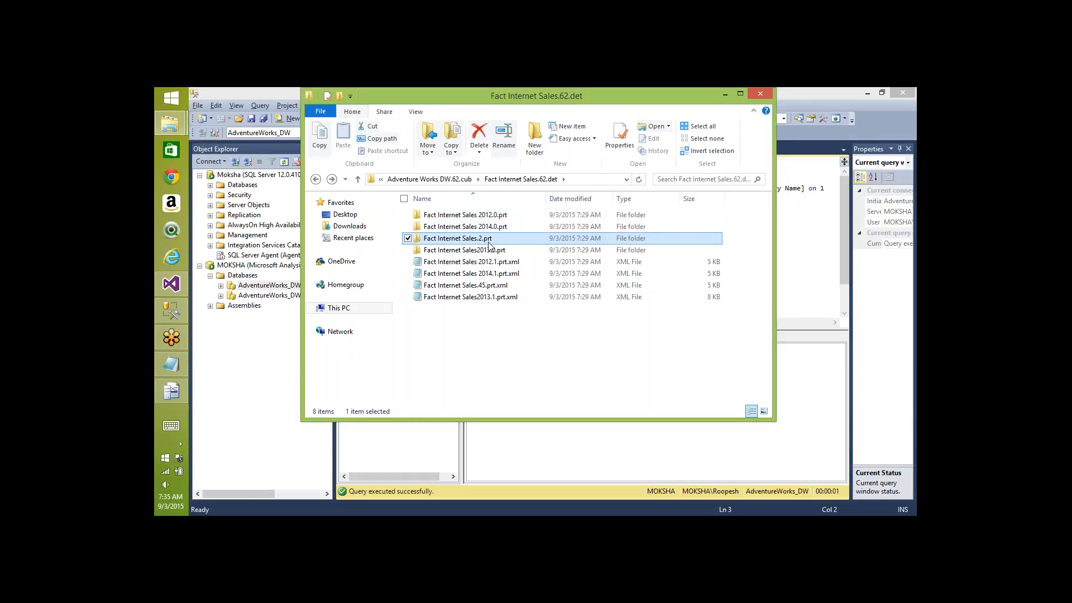
double_click(489, 245)
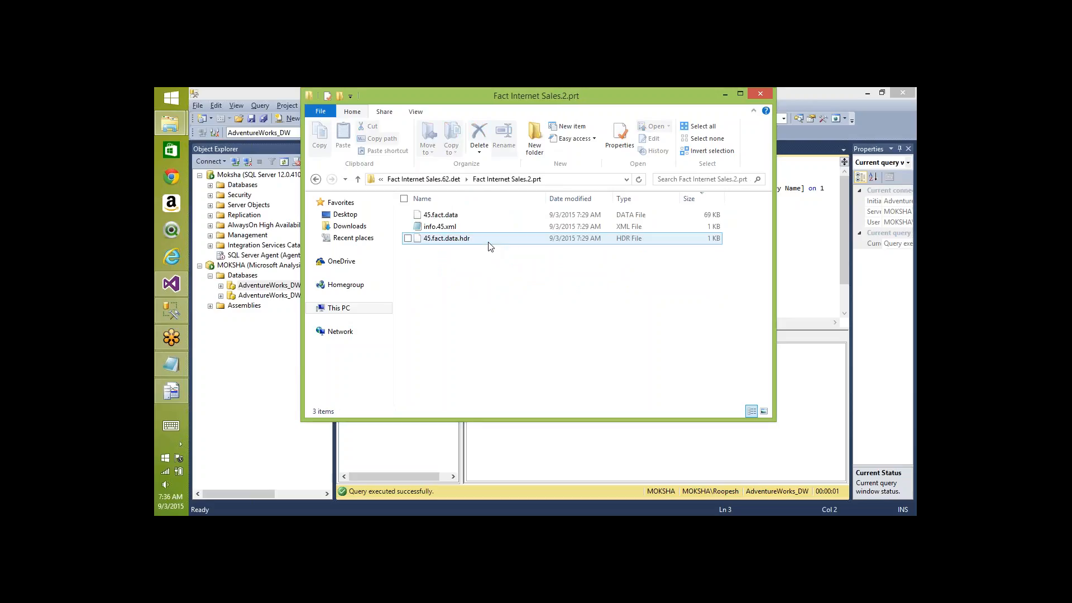
key("BackSpace")
double_click(484, 253)
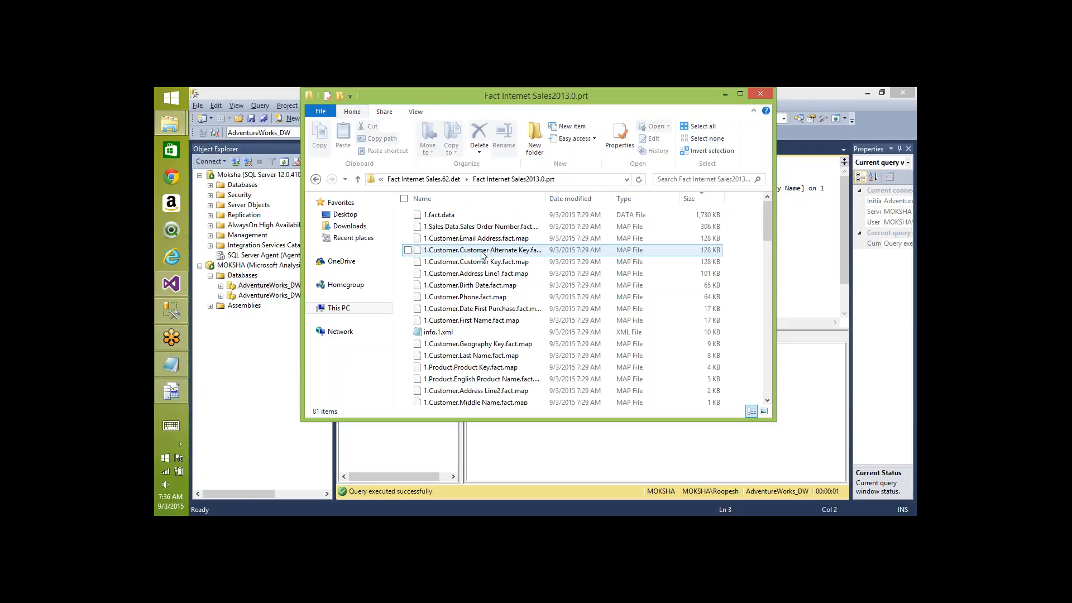
key("BackSpace")
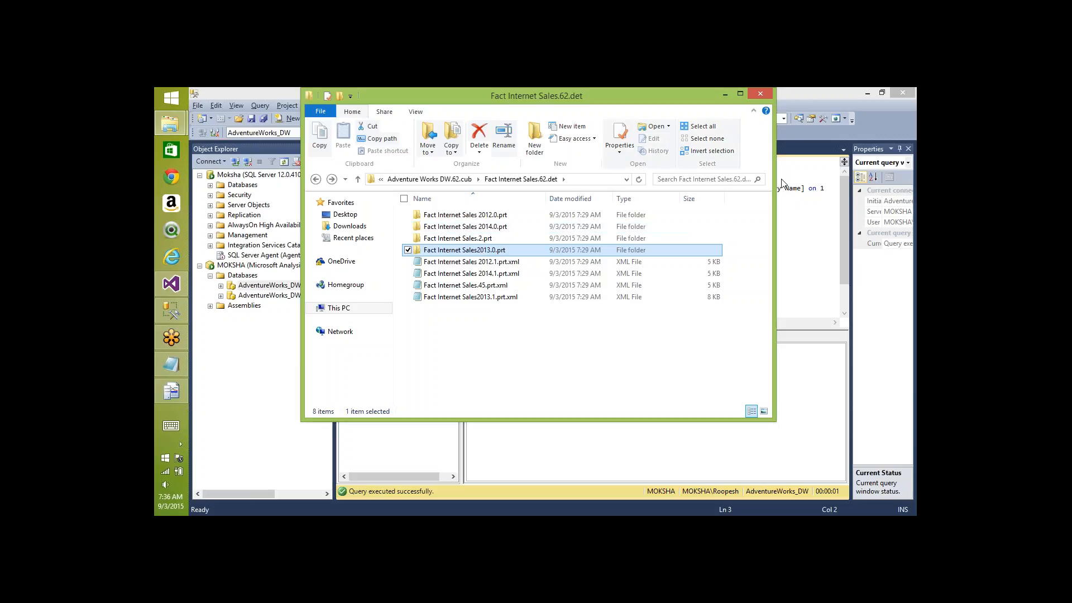
key("ctrl+2")
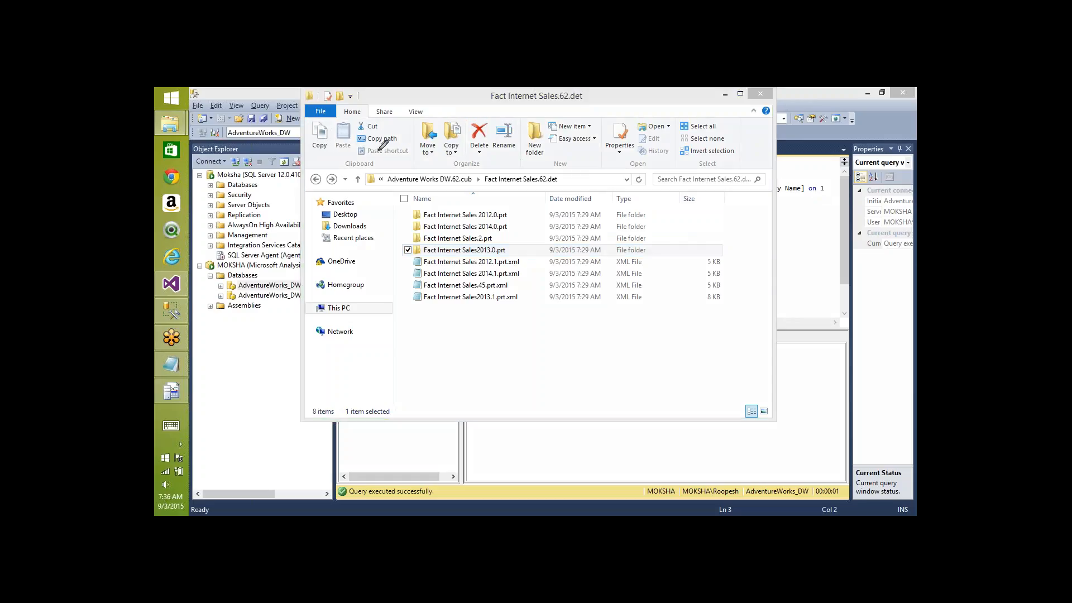
mouse_move(373, 154)
left_mouse_down()
mouse_move(460, 185)
mouse_move(425, 134)
mouse_move(382, 150)
left_mouse_up()
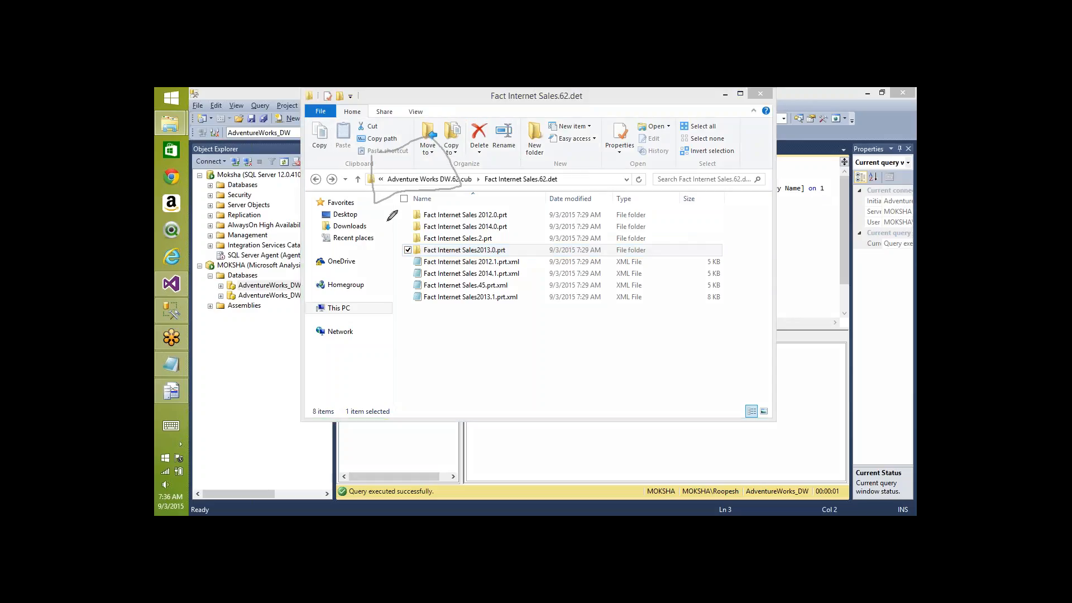
mouse_move(387, 222)
left_mouse_down()
mouse_move(505, 236)
mouse_move(398, 230)
left_mouse_up()
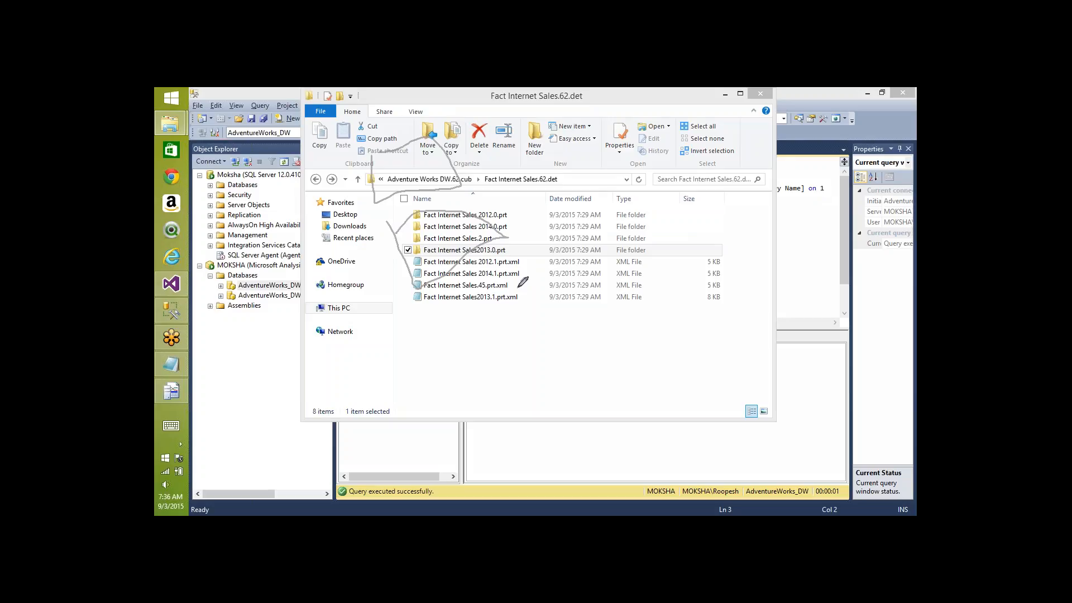
mouse_move(520, 287)
left_mouse_down()
mouse_move(520, 373)
mouse_move(503, 306)
left_mouse_up()
mouse_move(615, 211)
left_mouse_down()
mouse_move(652, 217)
mouse_move(590, 216)
left_mouse_up()
mouse_move(652, 120)
left_mouse_down()
mouse_move(650, 155)
mouse_move(641, 121)
left_mouse_up()
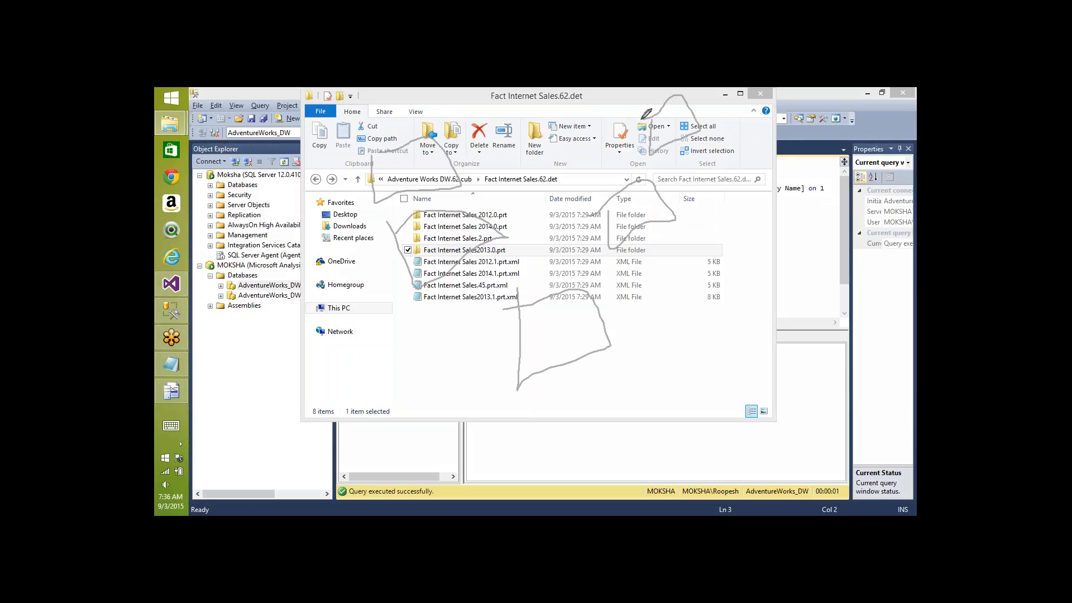
mouse_move(395, 167)
left_mouse_down()
mouse_move(391, 198)
mouse_move(409, 180)
left_mouse_up()
left_click_drag(413, 169, 415, 163)
left_click_drag(424, 158, 439, 170)
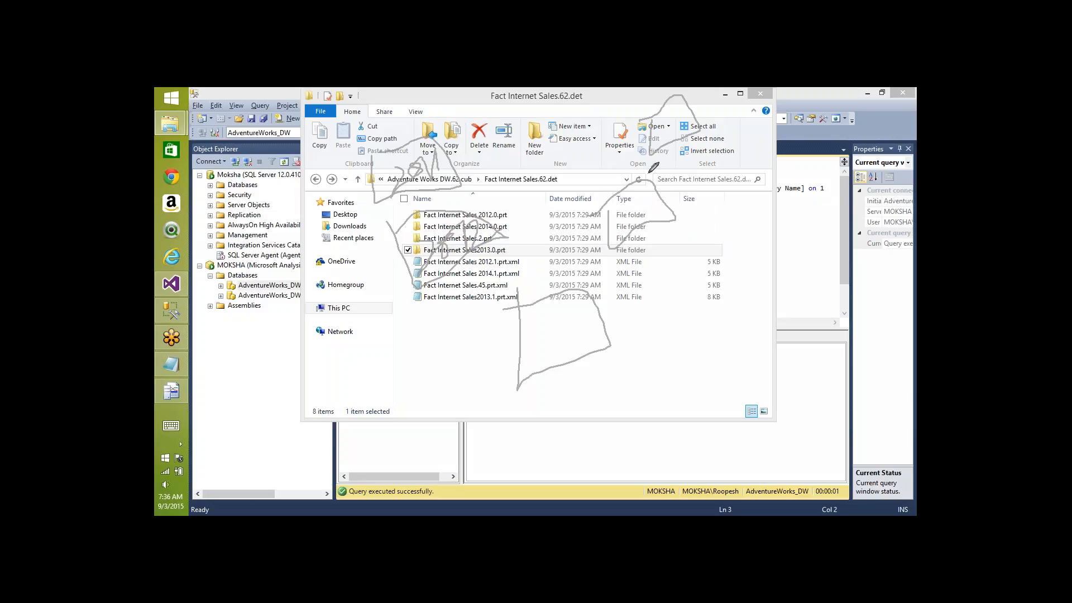
mouse_move(234, 391)
left_mouse_down()
mouse_move(272, 349)
mouse_move(278, 373)
mouse_move(290, 335)
mouse_move(277, 373)
left_mouse_up()
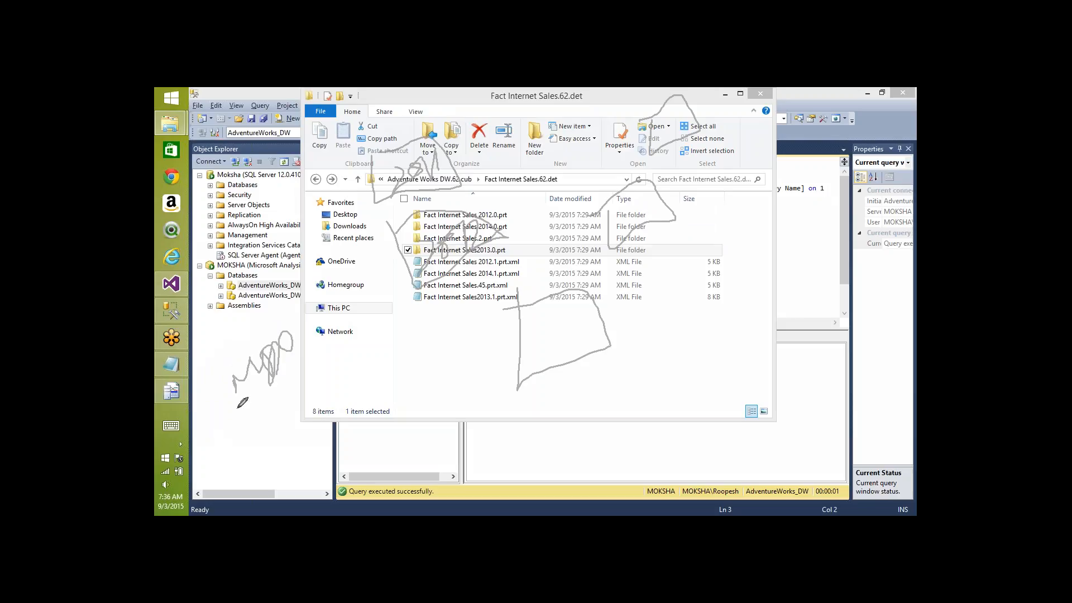
mouse_move(241, 403)
left_mouse_down()
mouse_move(240, 385)
mouse_move(271, 398)
left_mouse_up()
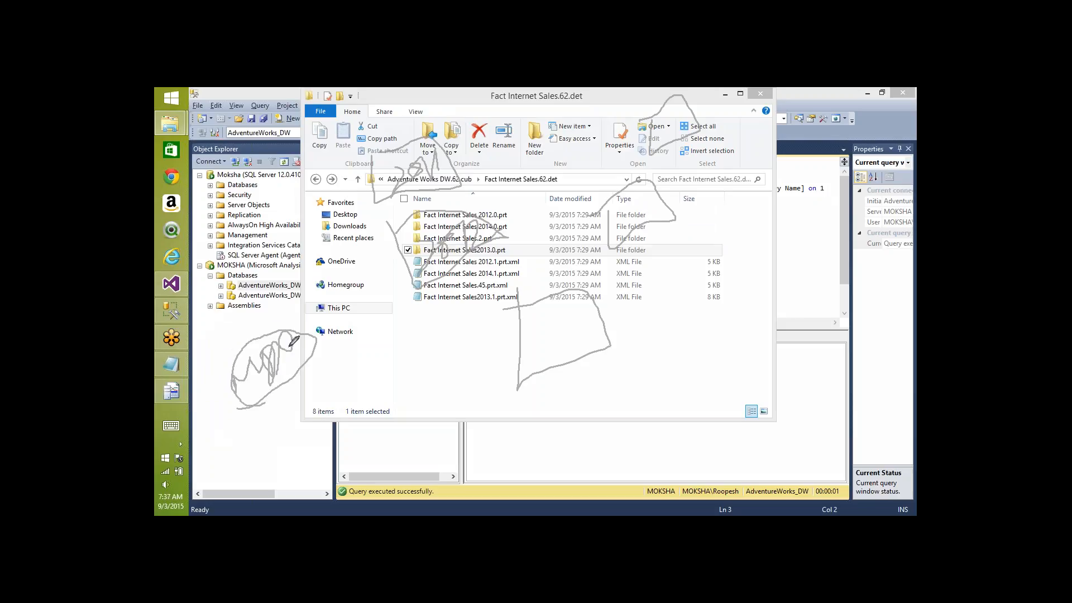
mouse_move(300, 334)
left_mouse_down()
mouse_move(359, 197)
mouse_move(385, 207)
left_mouse_up()
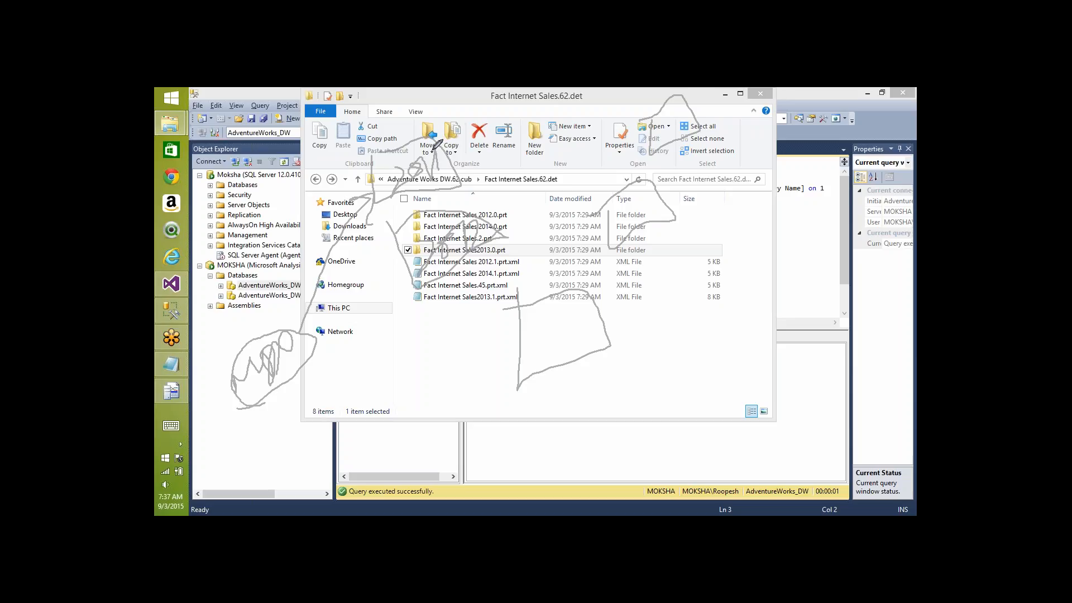
mouse_move(410, 147)
left_mouse_down()
mouse_move(299, 159)
mouse_move(282, 180)
left_mouse_up()
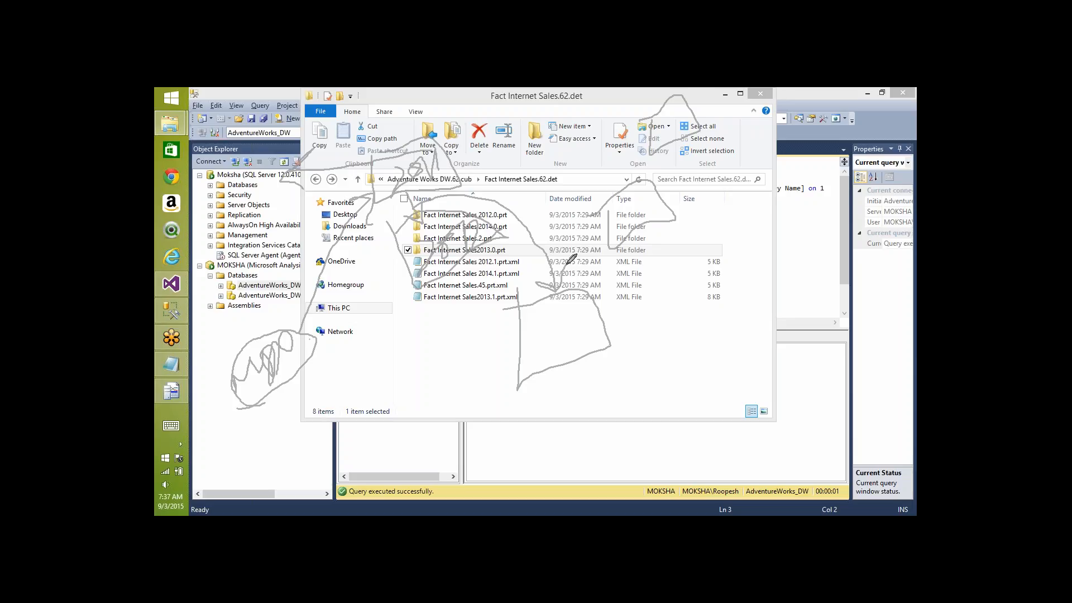
mouse_move(561, 302)
left_mouse_down()
mouse_move(556, 343)
mouse_move(569, 332)
left_mouse_up()
mouse_move(591, 319)
left_mouse_down()
mouse_move(620, 218)
mouse_move(627, 252)
left_mouse_up()
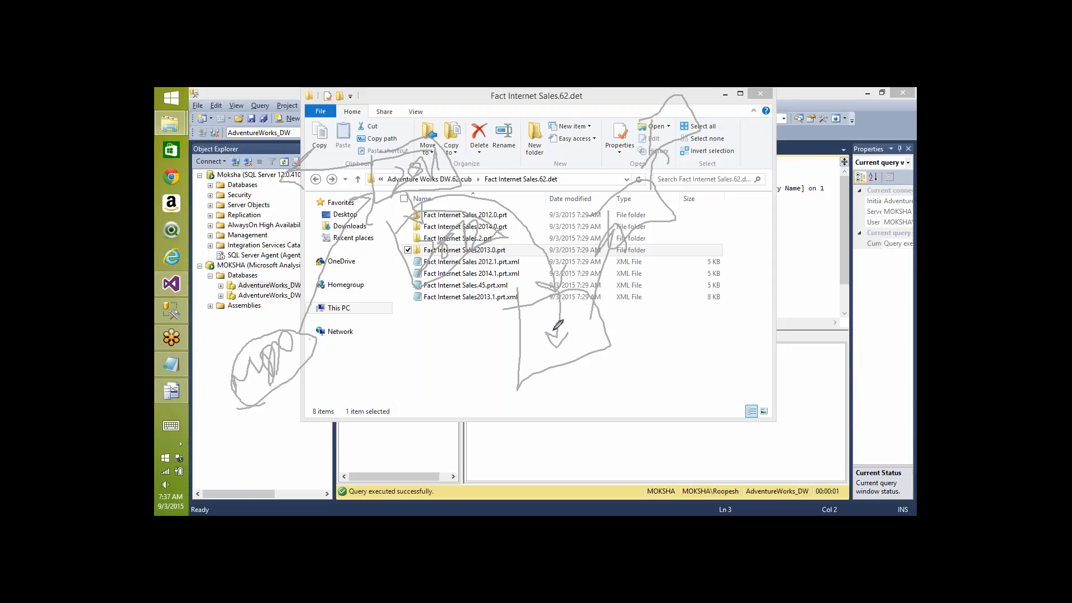
mouse_move(552, 344)
left_mouse_down()
mouse_move(544, 326)
mouse_move(535, 366)
mouse_move(558, 362)
mouse_move(603, 313)
left_mouse_up()
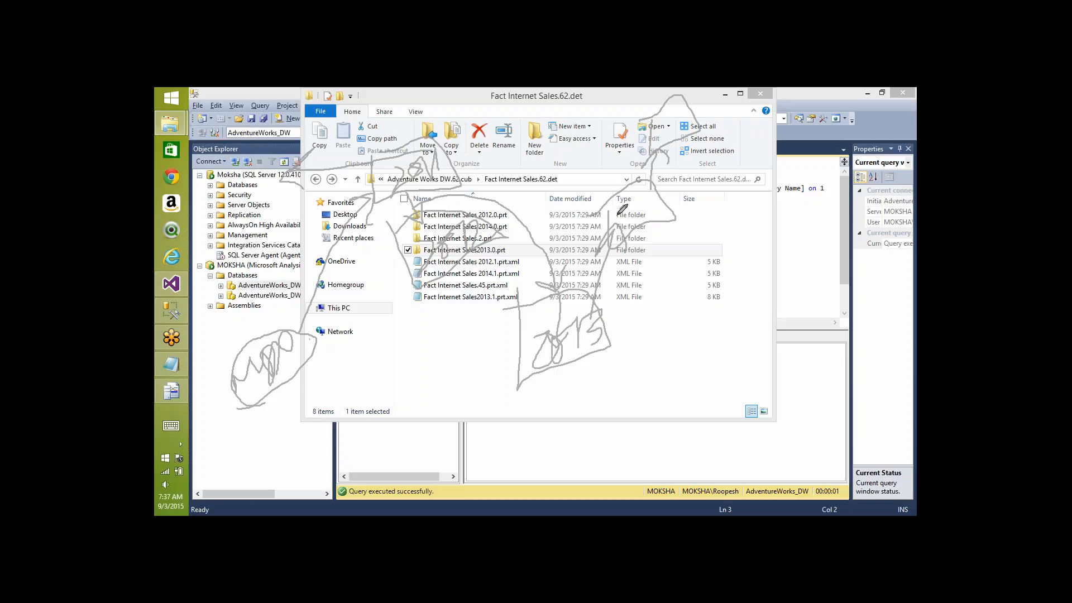
mouse_move(624, 230)
left_mouse_down()
mouse_move(650, 190)
mouse_move(671, 199)
left_mouse_up()
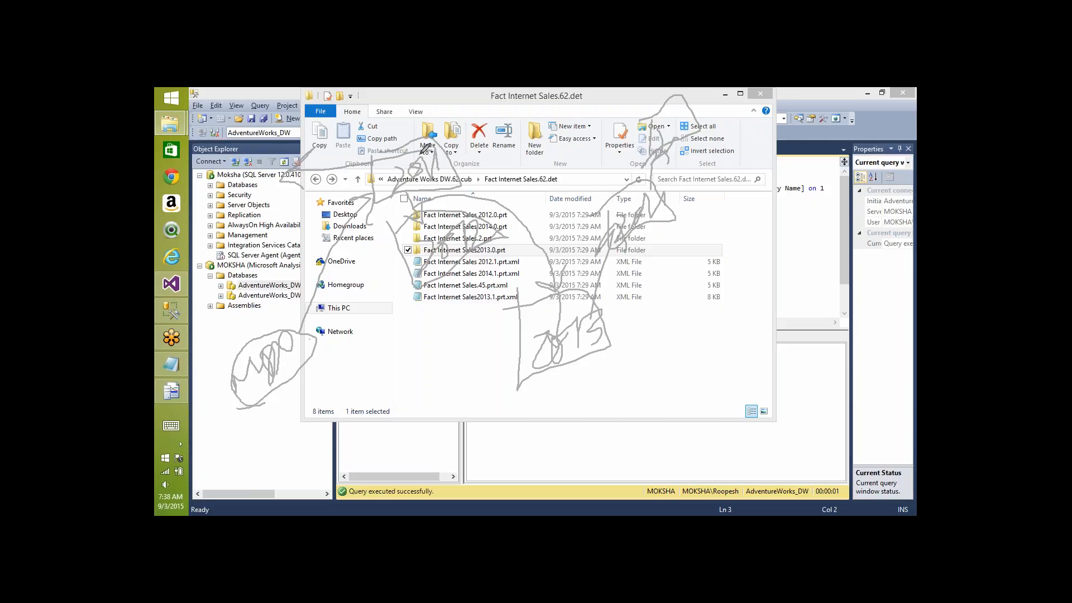
mouse_move(396, 148)
left_mouse_down()
mouse_move(448, 172)
mouse_move(392, 165)
left_mouse_up()
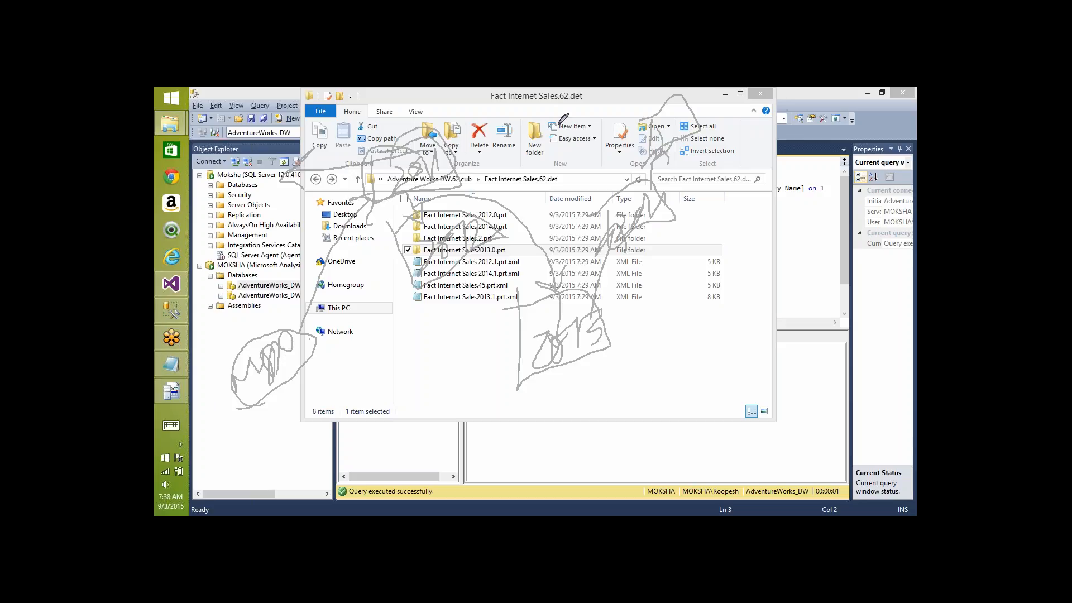
left_click_drag(553, 126, 492, 225)
mouse_move(498, 187)
left_mouse_down()
mouse_move(496, 237)
mouse_move(535, 215)
left_mouse_up()
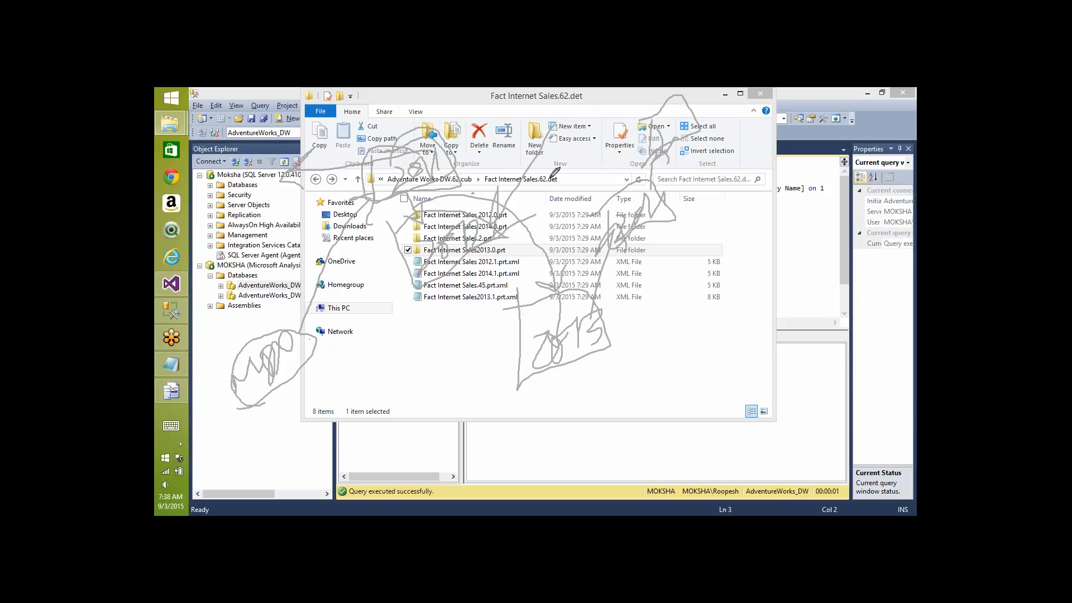
mouse_move(549, 179)
left_mouse_down()
mouse_move(541, 289)
mouse_move(562, 258)
left_mouse_up()
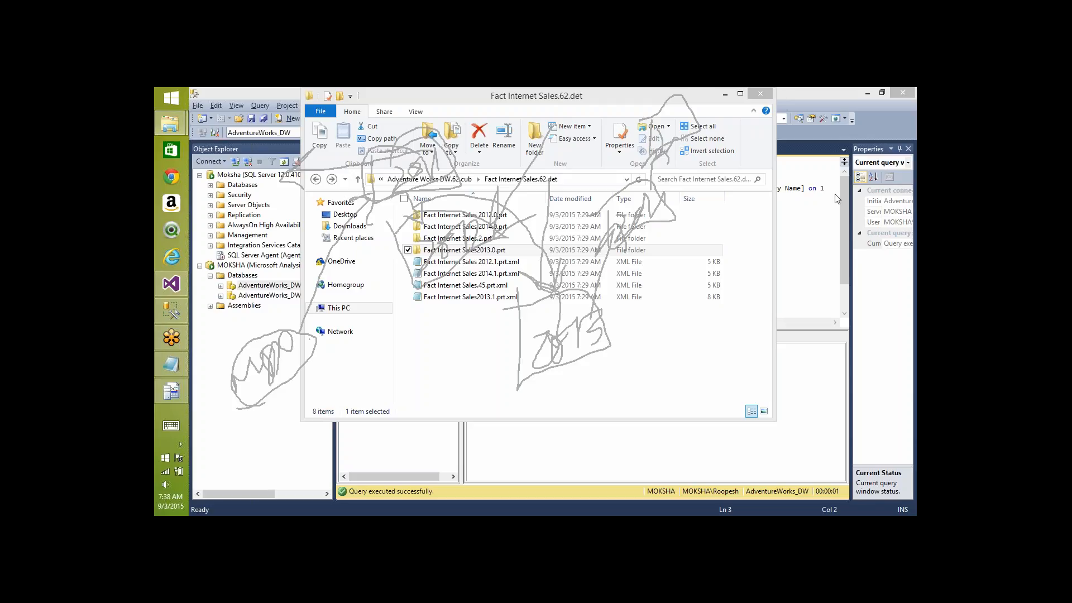
key("Escape")
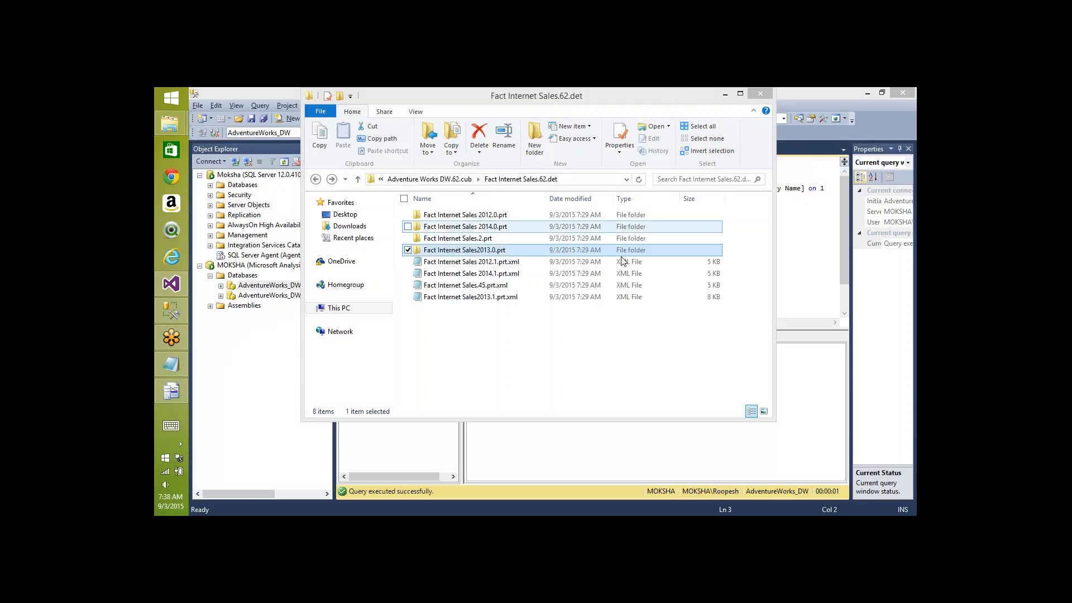
- Check the three files in the Fact Internet Sales 2012.0.prt folder, then bring Management Studio into focus
double_click(493, 216)
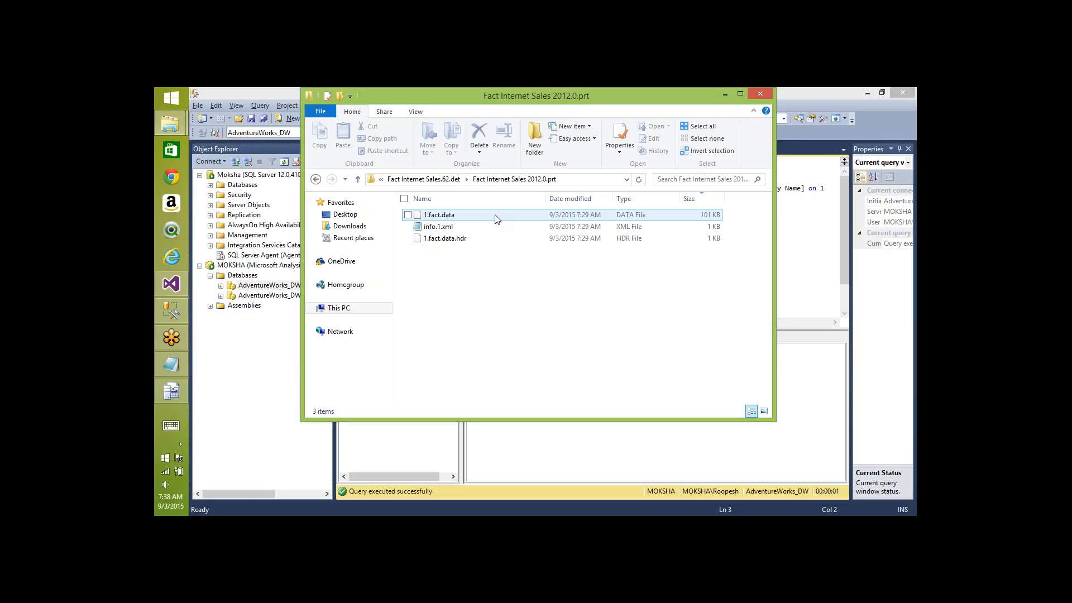
key("BackSpace")
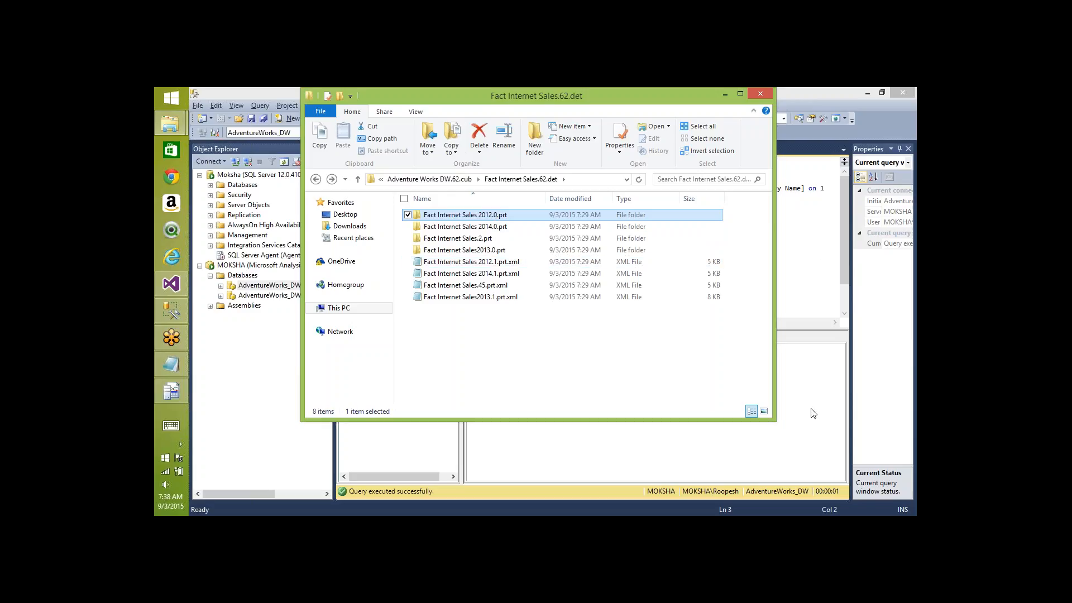
left_click(809, 450)
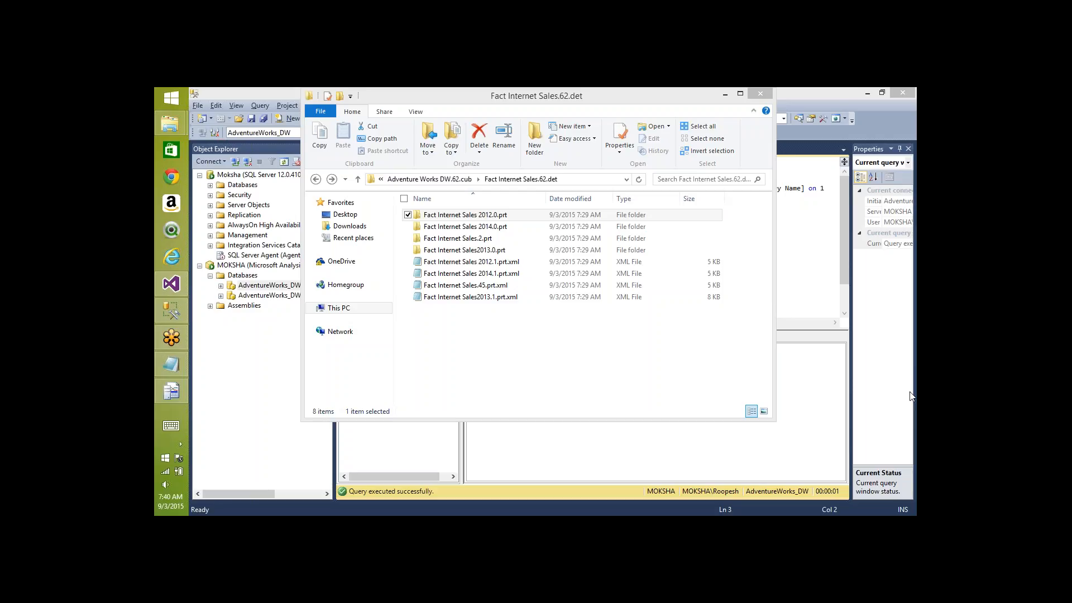
- Recheck the 2012 partition, then open Fact Internet Sales2013.0.prt and jump to info.1.xml
double_click(499, 221)
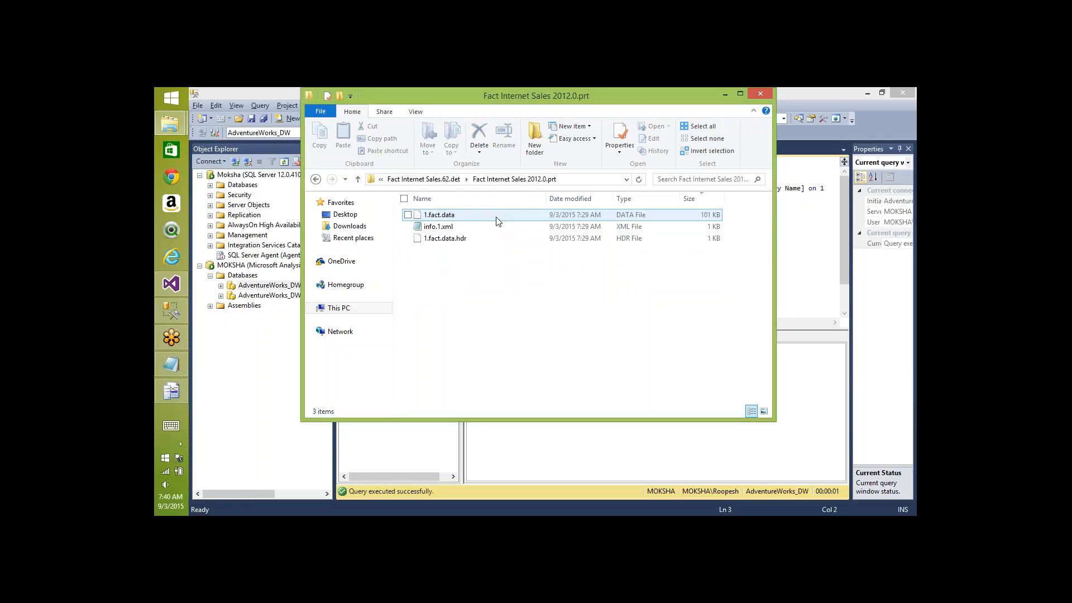
key("BackSpace")
key("Down")
key("Down")
key("Down")
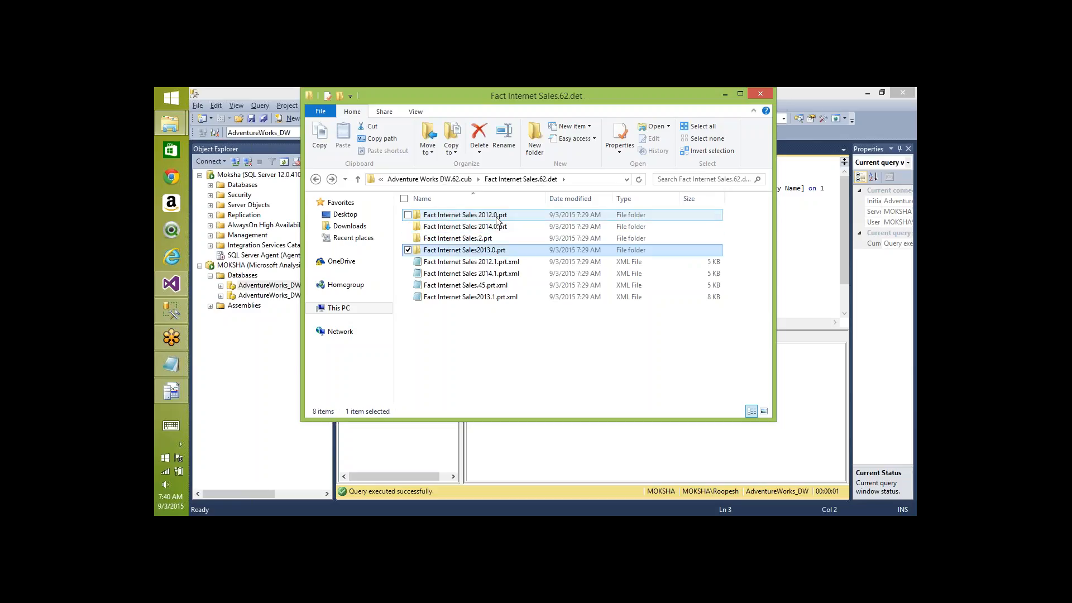
key("Up")
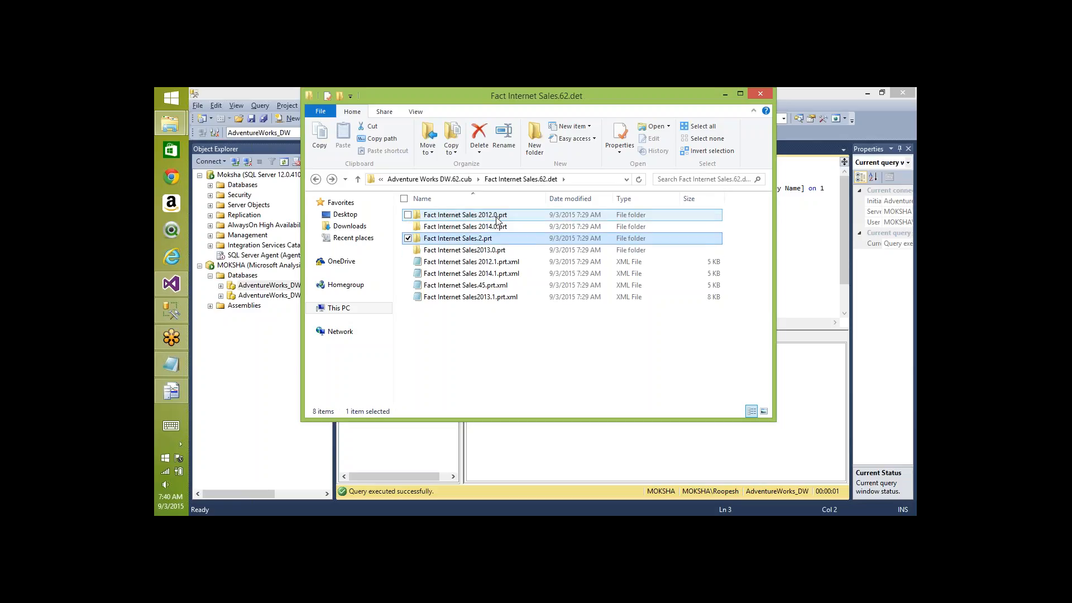
key("Down")
key("Return")
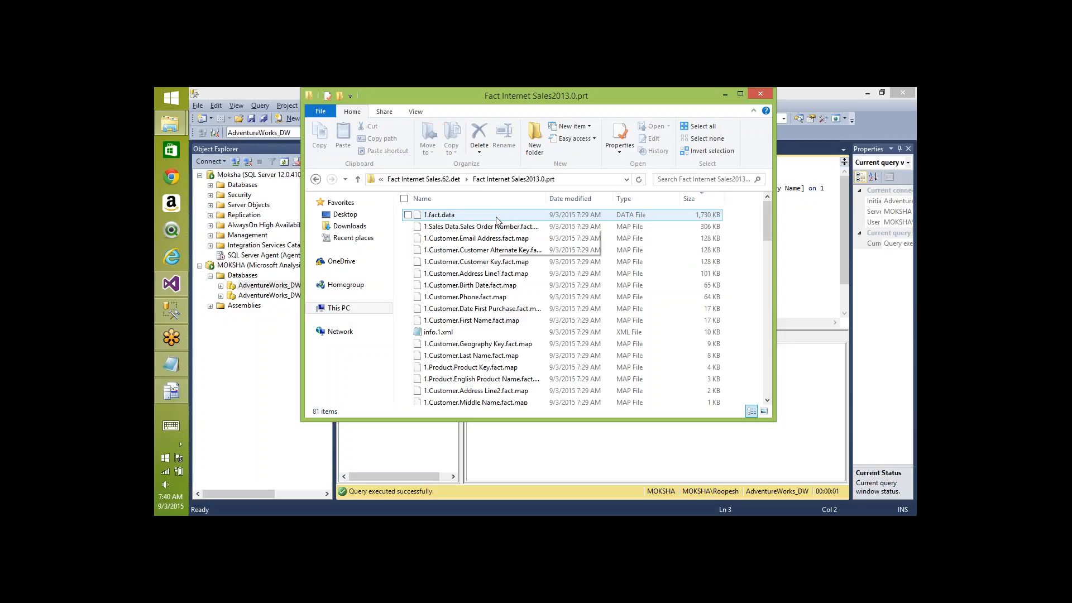
key("i")
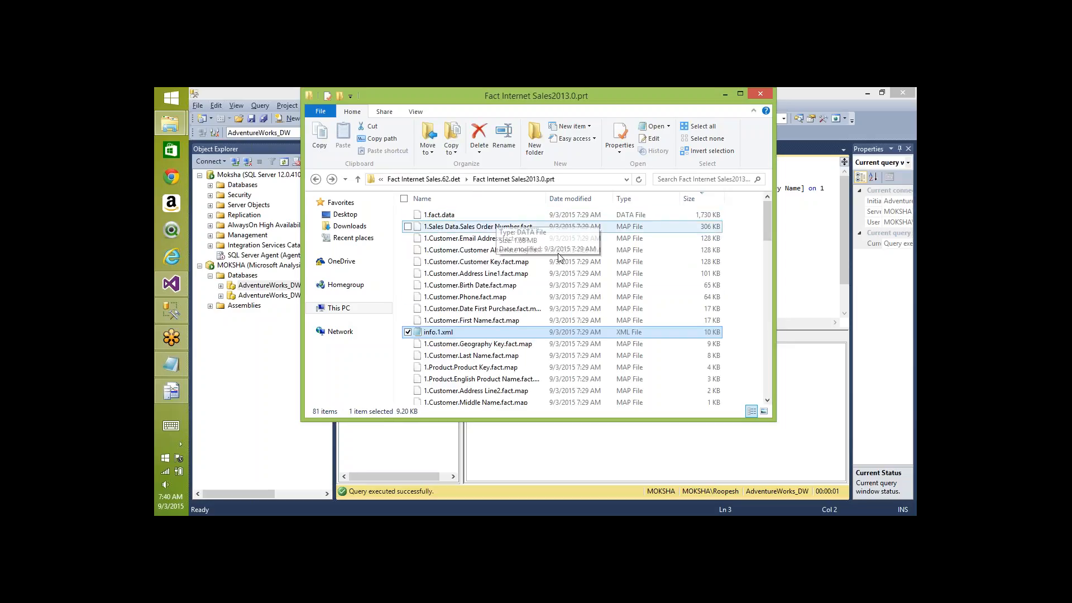
- Open msmdsrv.ini from the Config folder in Notepad and search 'thre' to find IndexBuildThreshold
key("BackSpace")
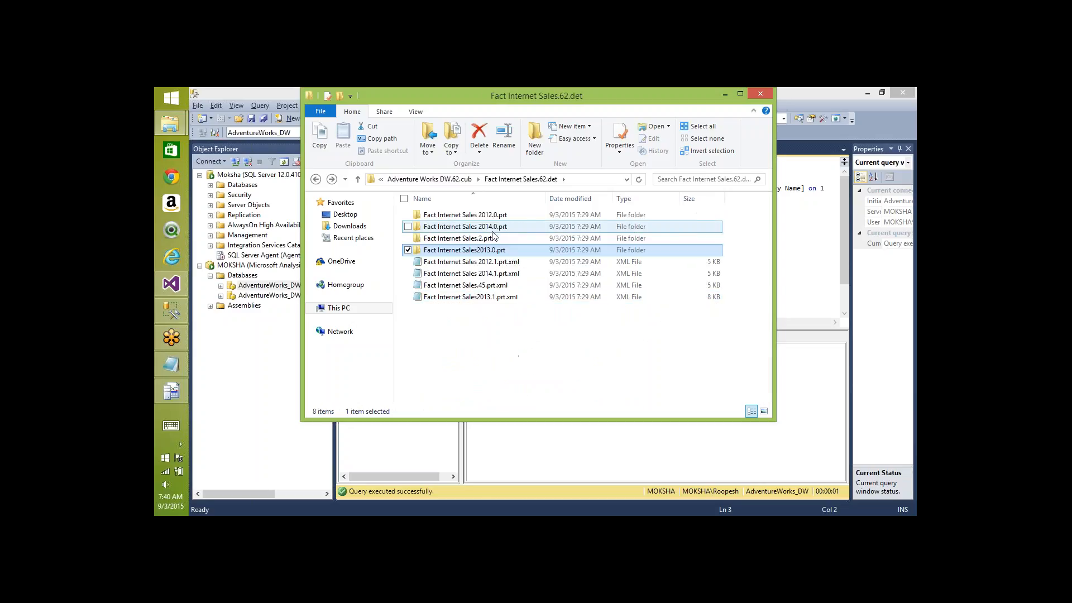
key("alt+Tab")
key("alt+Tab")
key("alt+Tab")
key("alt+Tab")
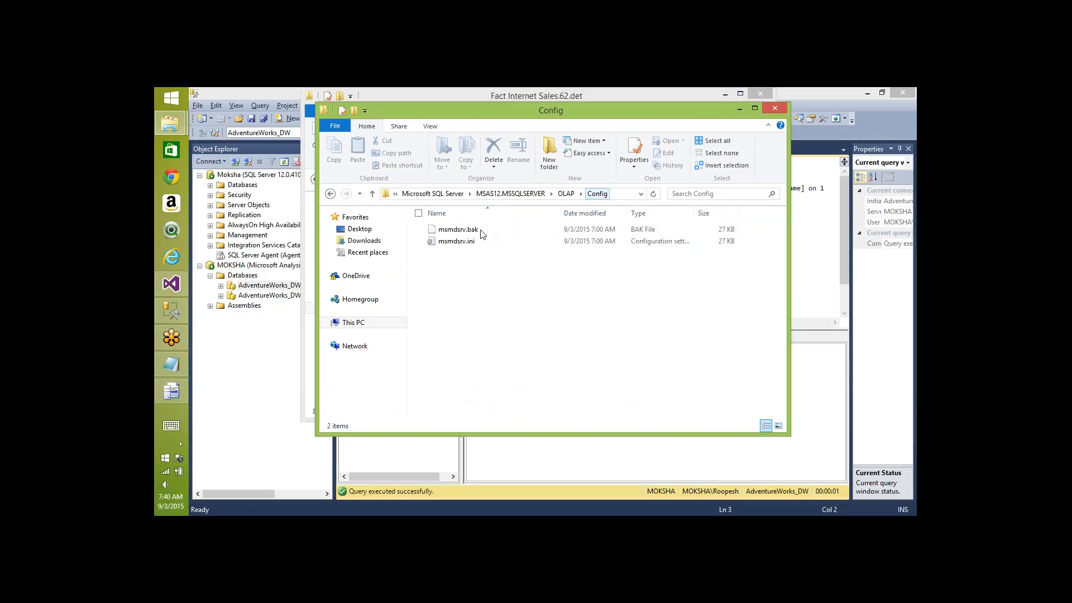
double_click(457, 241)
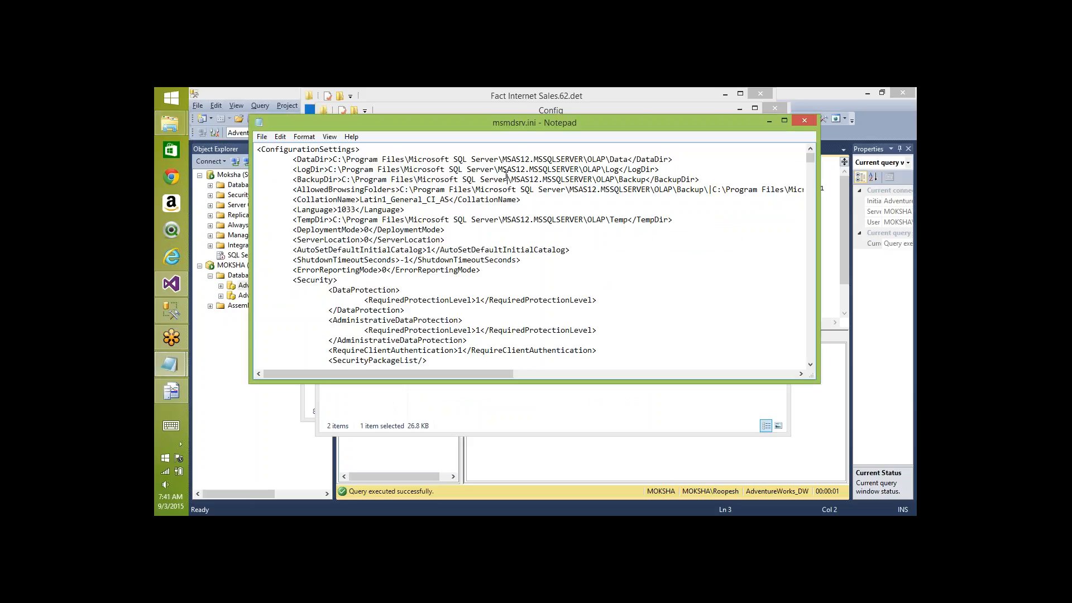
key("ctrl+f")
type("thres")
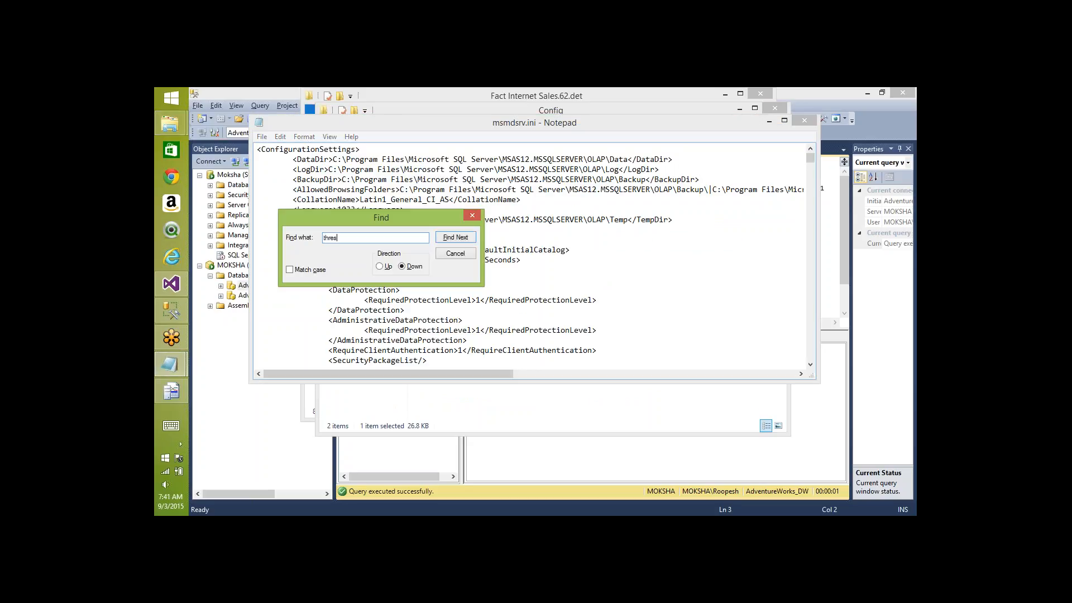
key("Return")
key("Return")
key("Return")
key("Return")
key("Return")
key("Return")
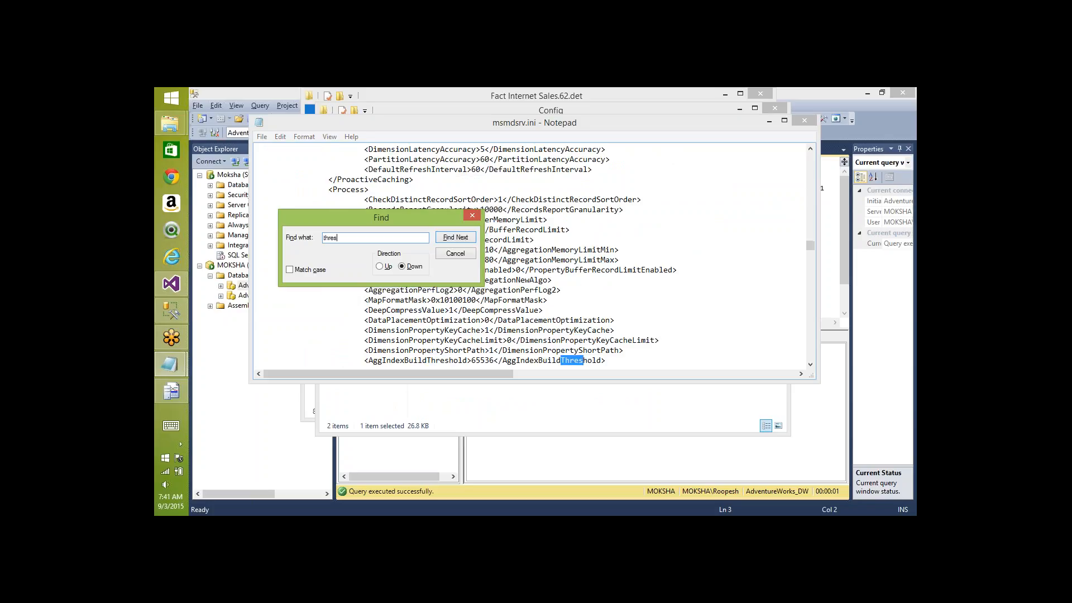
key("Return")
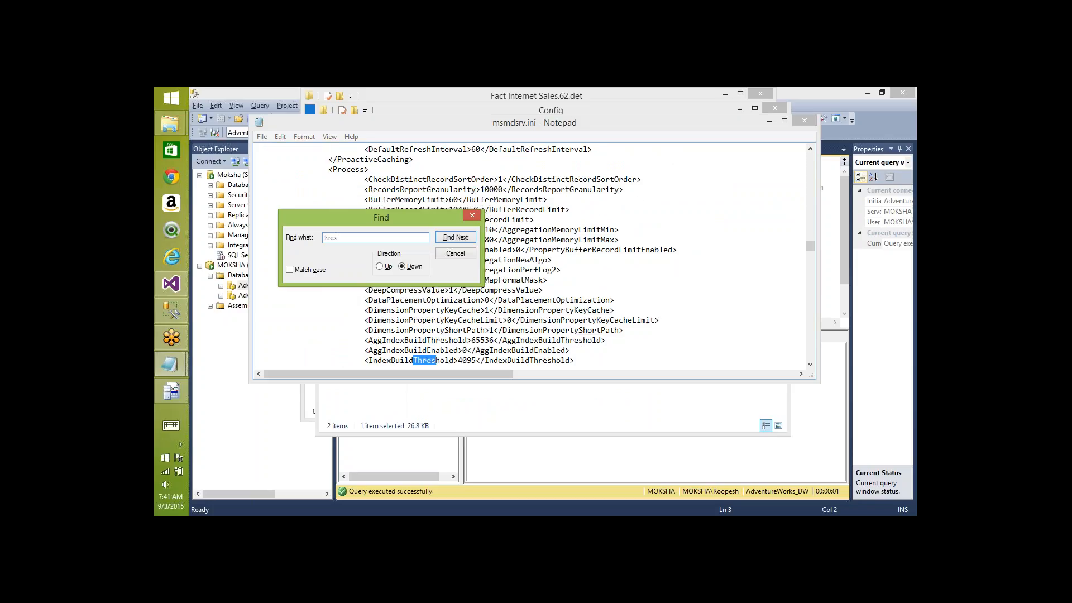
left_click(472, 215)
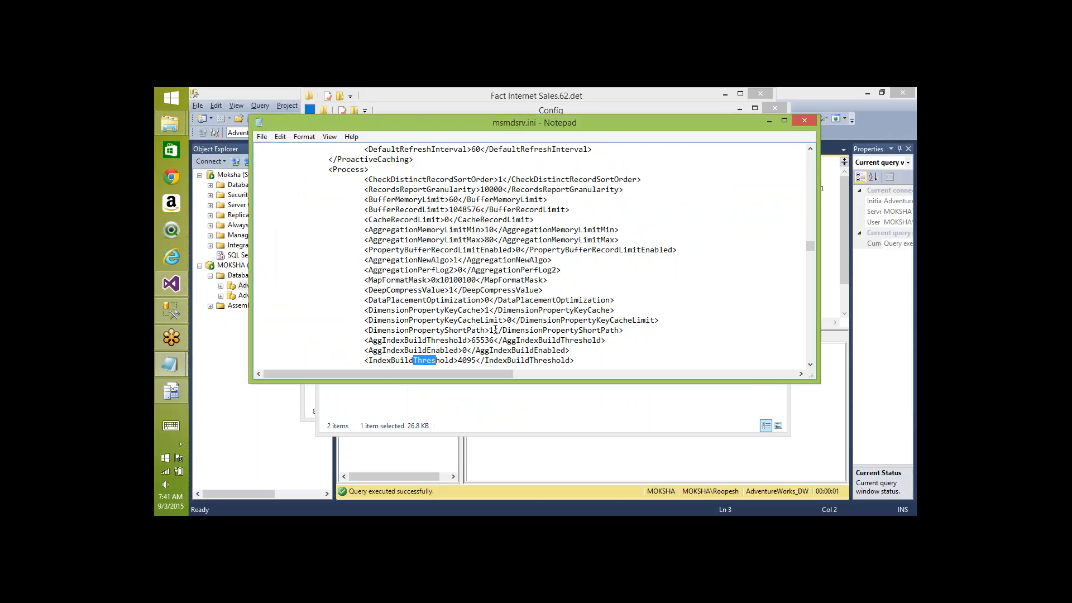
left_click(479, 363)
key("Down")
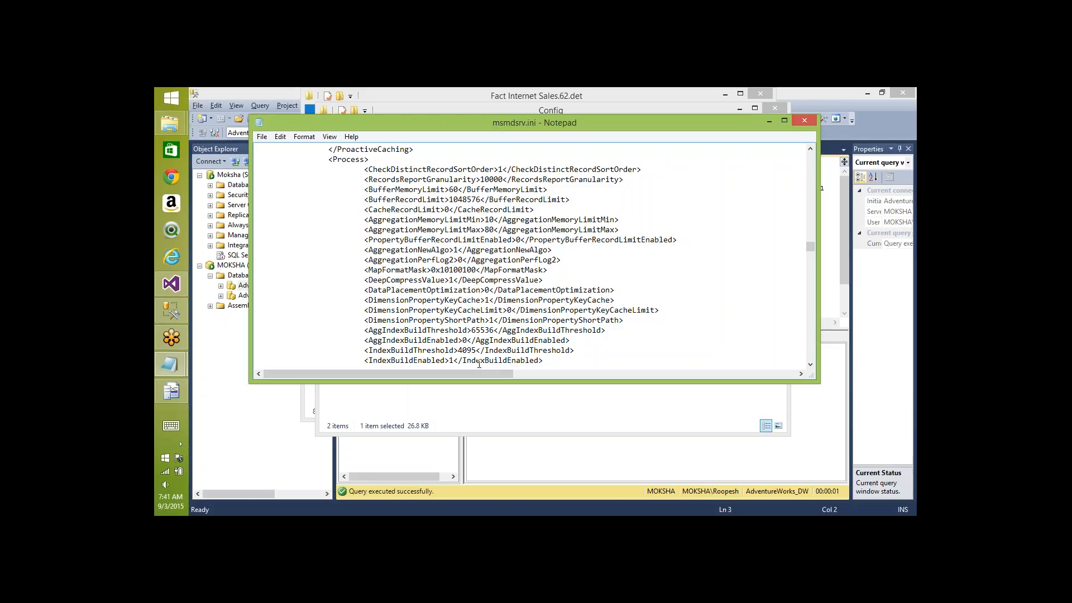
- Change IndexBuildThreshold from 4095 to 100, save, and close msmdsrv.ini
left_click_drag(476, 351, 369, 351)
key("shift+Right")
key("shift+Right")
key("shift+Right")
key("shift+Right")
key("shift+Right")
key("shift+Right")
key("shift+Right")
key("shift+Right")
key("shift+Right")
key("shift+Right")
key("shift+Right")
key("shift+Right")
key("shift+Right")
key("shift+Right")
key("shift+Right")
key("shift+Right")
key("shift+Right")
key("shift+Right")
type("100")
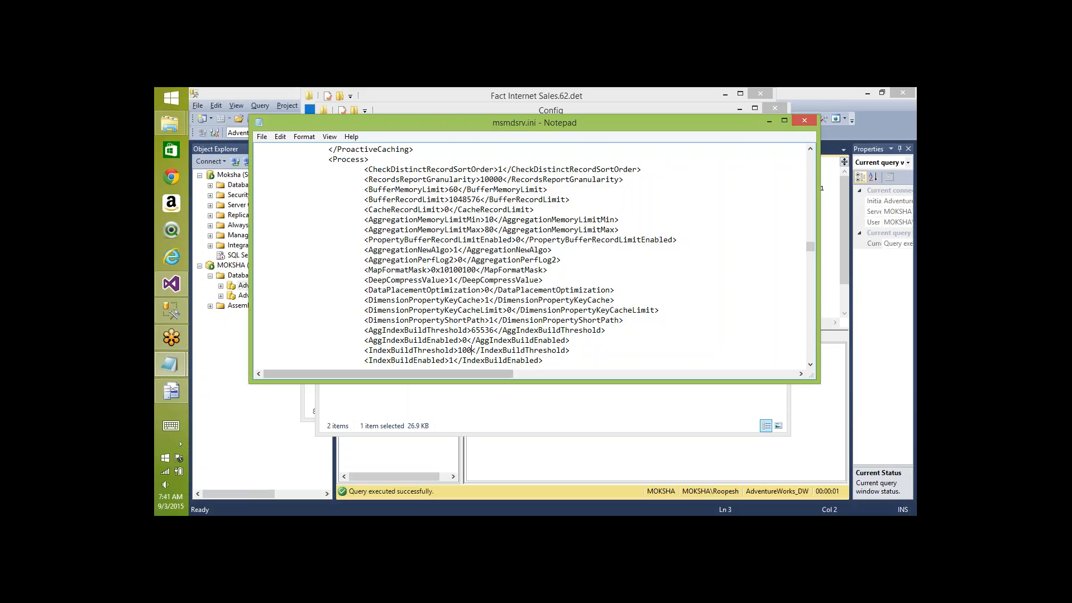
left_click(914, 399)
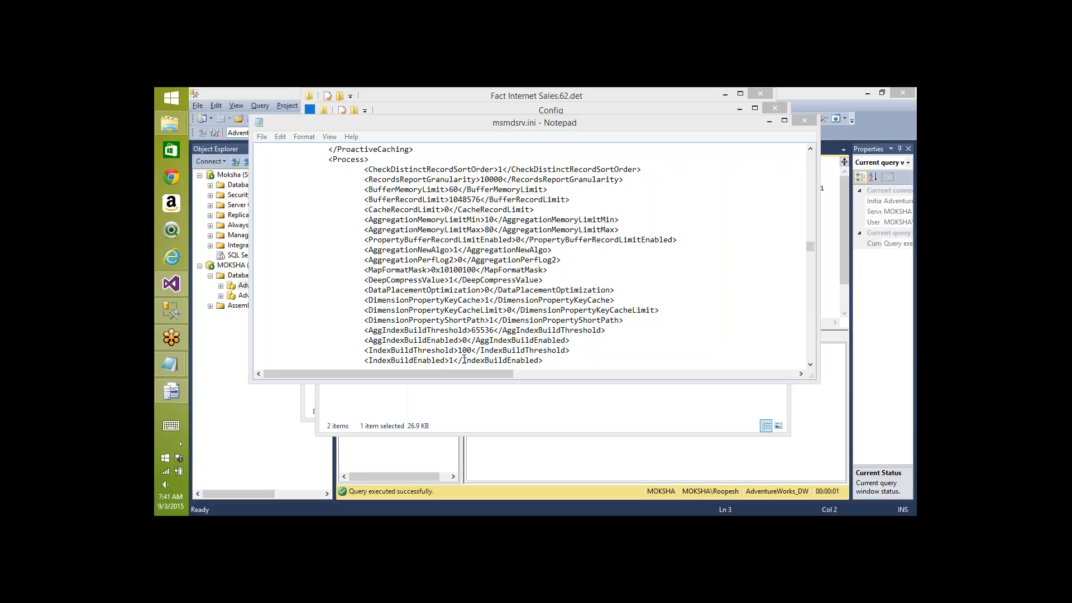
right_click(684, 126)
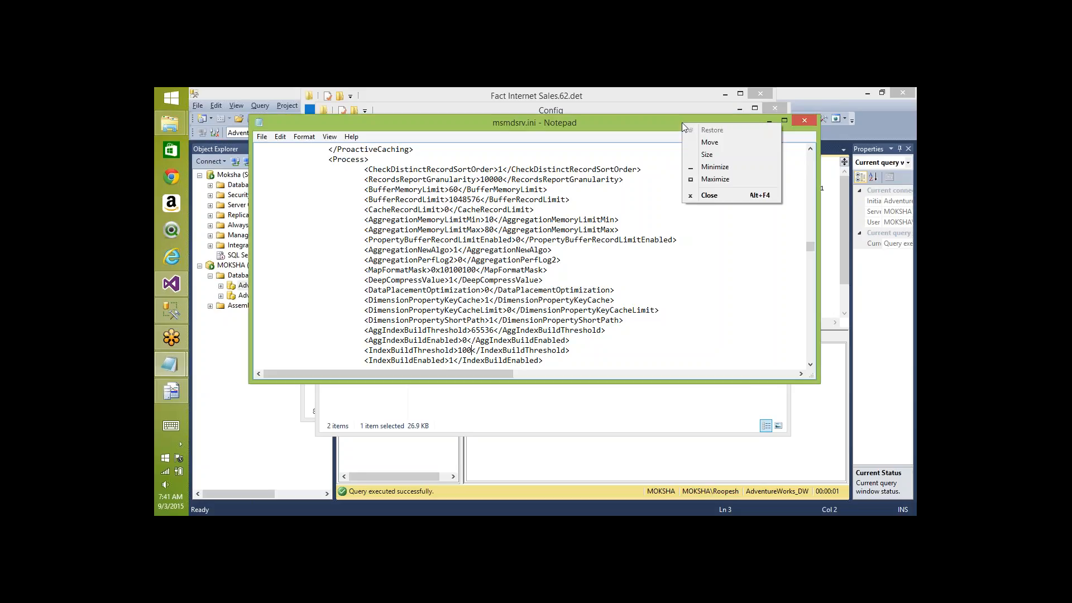
left_click(708, 195)
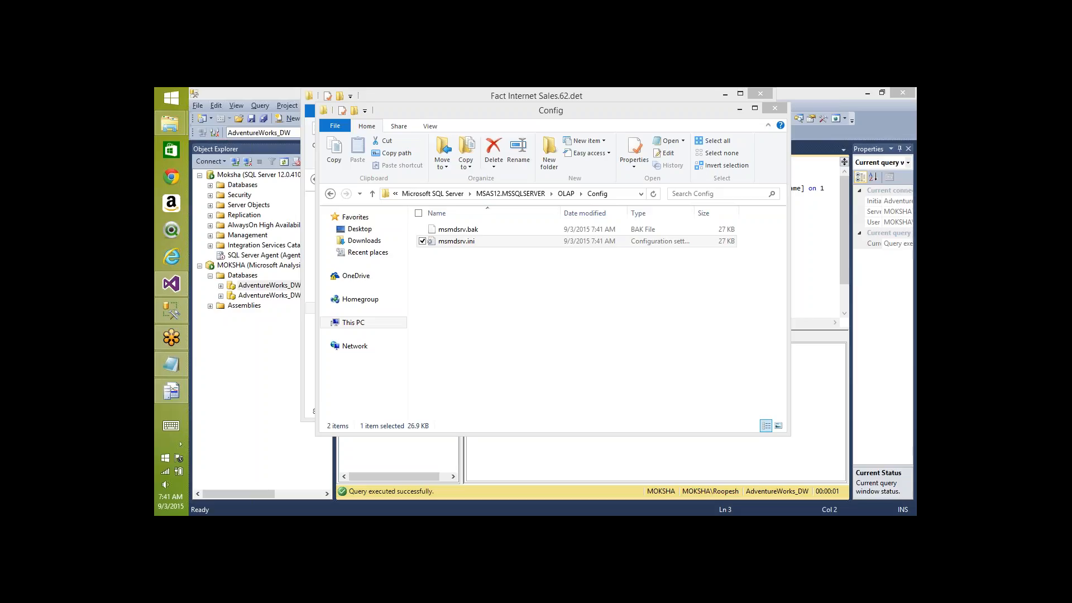
- Select the Command Begin event's ProcessFull Batch XML in Profiler and copy it
key("alt+Tab")
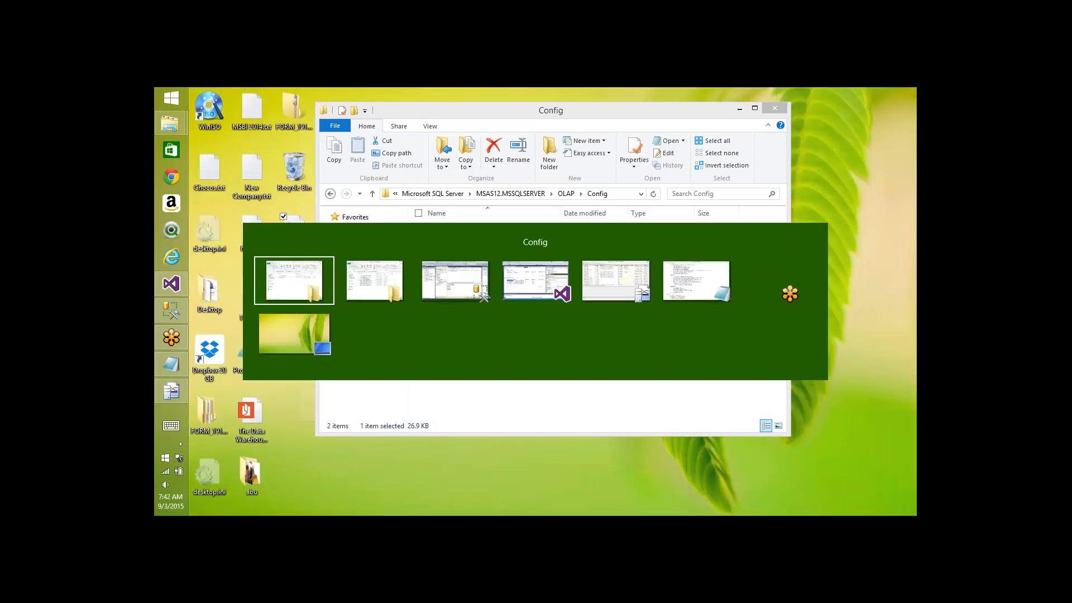
key("alt+Tab")
key("alt+Tab")
key("alt+Tab")
key("alt+Tab")
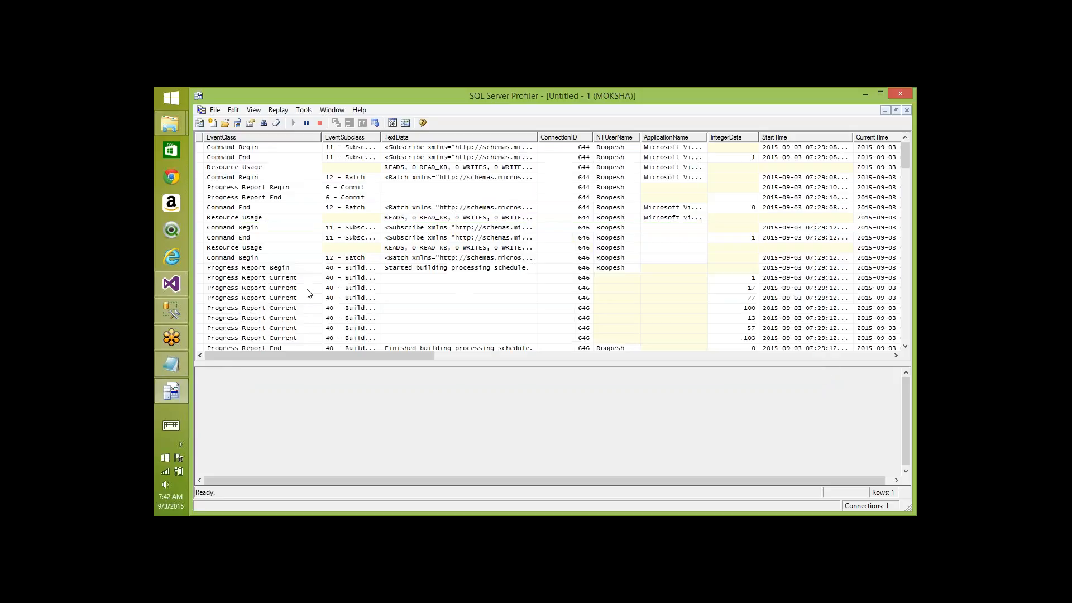
left_click(242, 251)
left_click(246, 259)
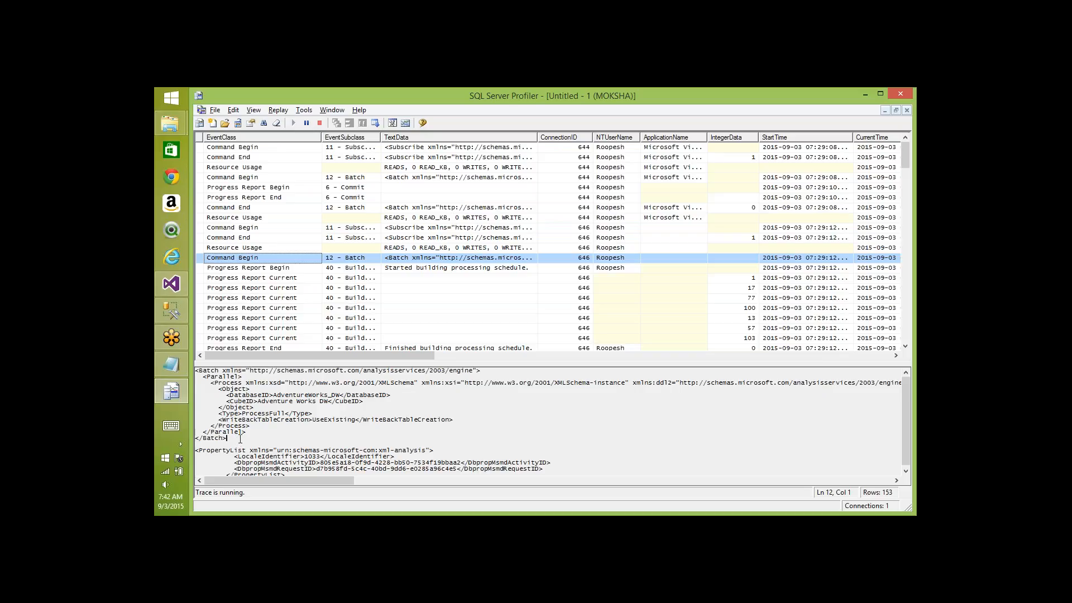
left_click_drag(238, 441, 195, 370)
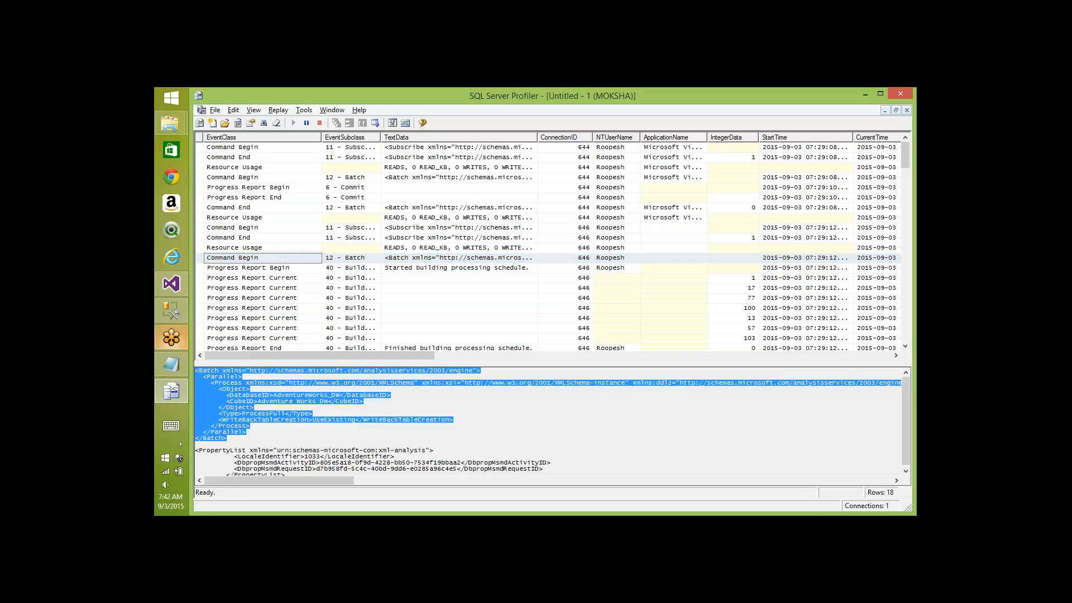
key("alt+Tab")
key("alt+Tab")
key("alt+Tab")
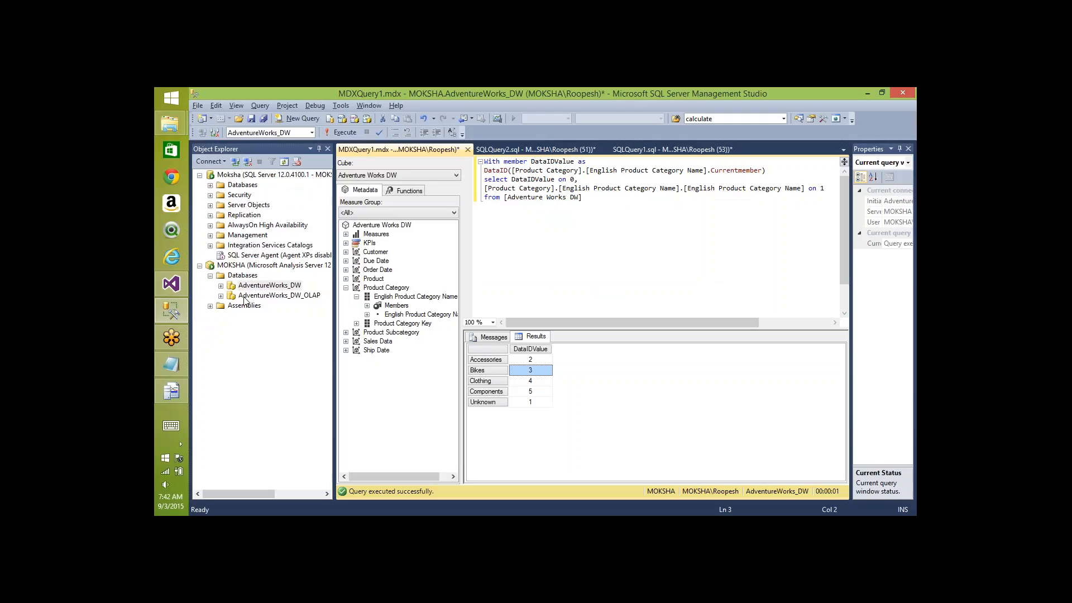
- Start a new XMLA query on AdventureWorks_DW_OLAP and paste the ProcessFull Batch script
right_click(248, 277)
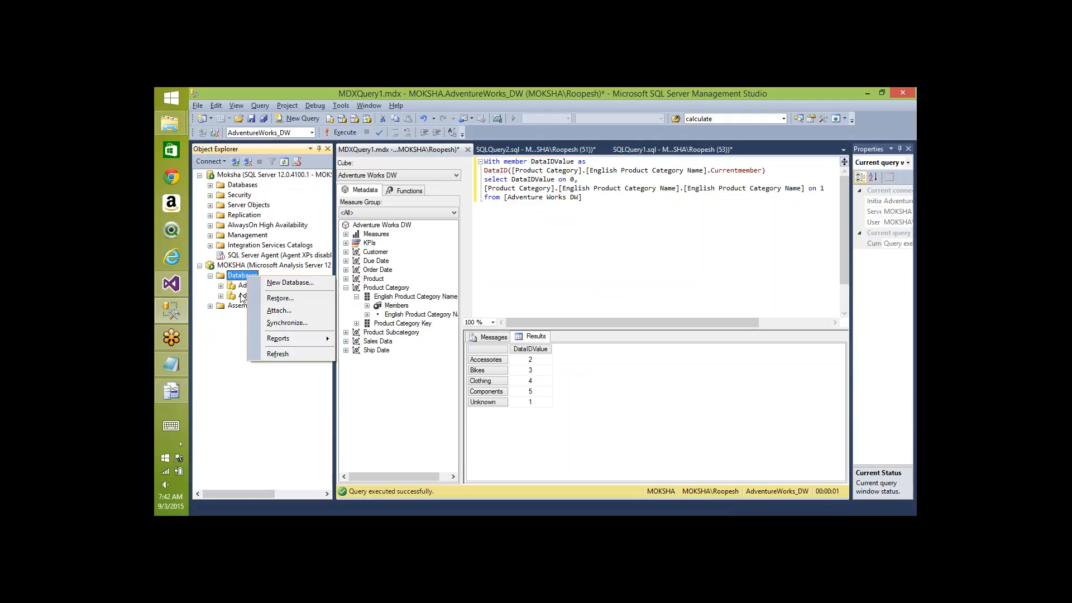
right_click(241, 296)
mouse_move(290, 313)
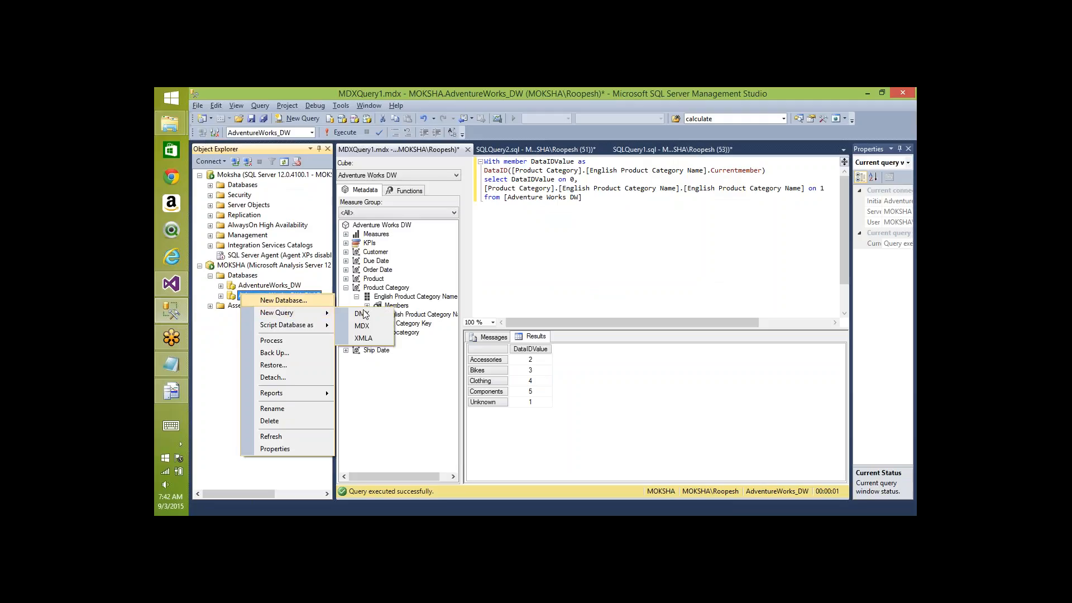
left_click(367, 339)
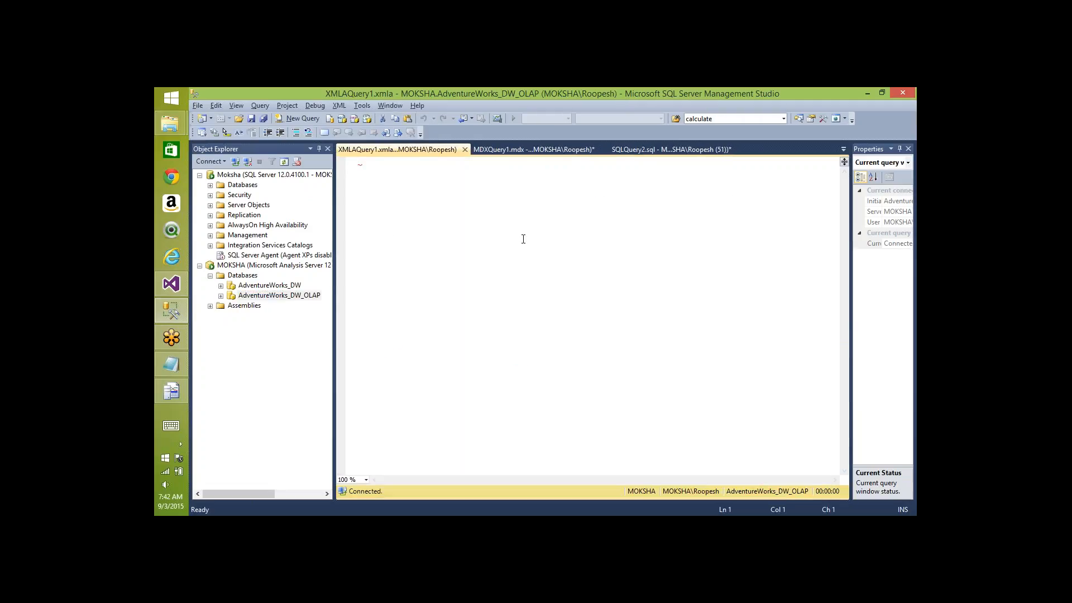
key("ctrl+v")
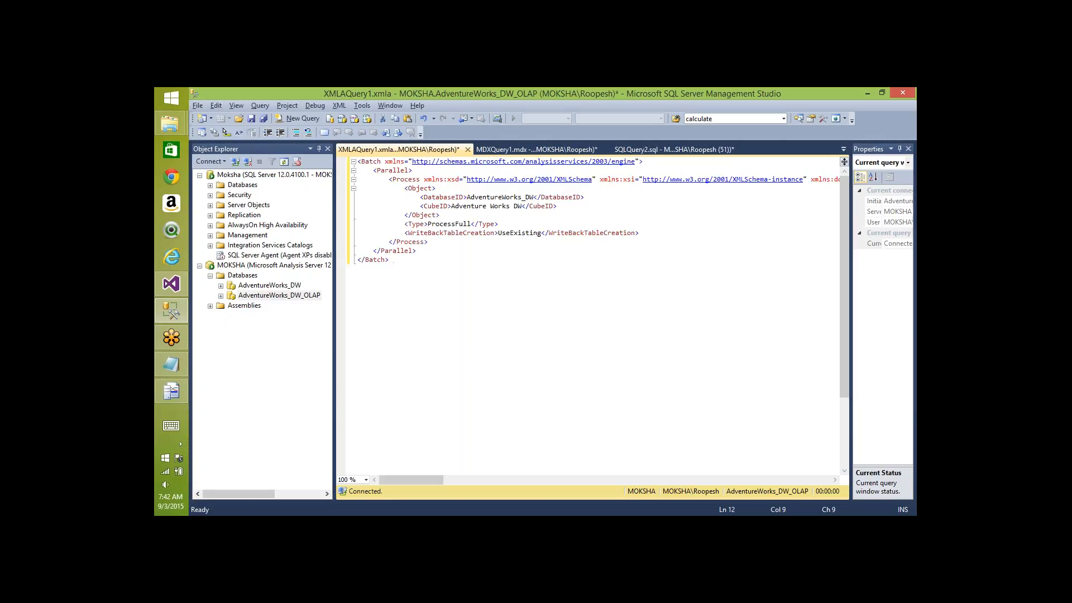
- Highlight the script's Parallel element, AdventureWorks_DW database ID, Adventure Works DW cube ID and ProcessFull type
double_click(392, 170)
left_click_drag(467, 197, 535, 197)
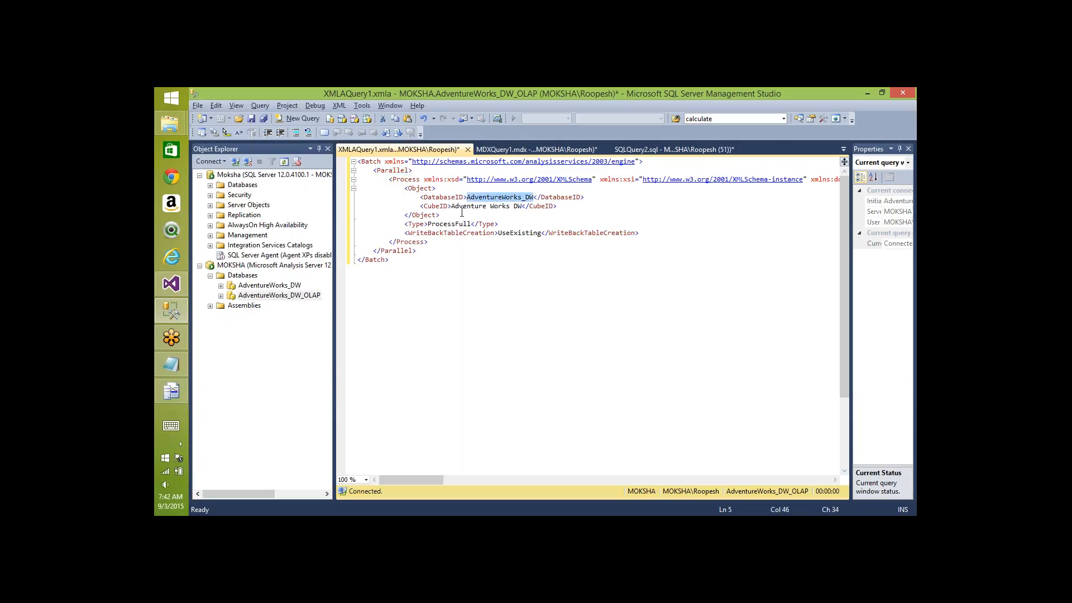
left_click(462, 212)
double_click(474, 207)
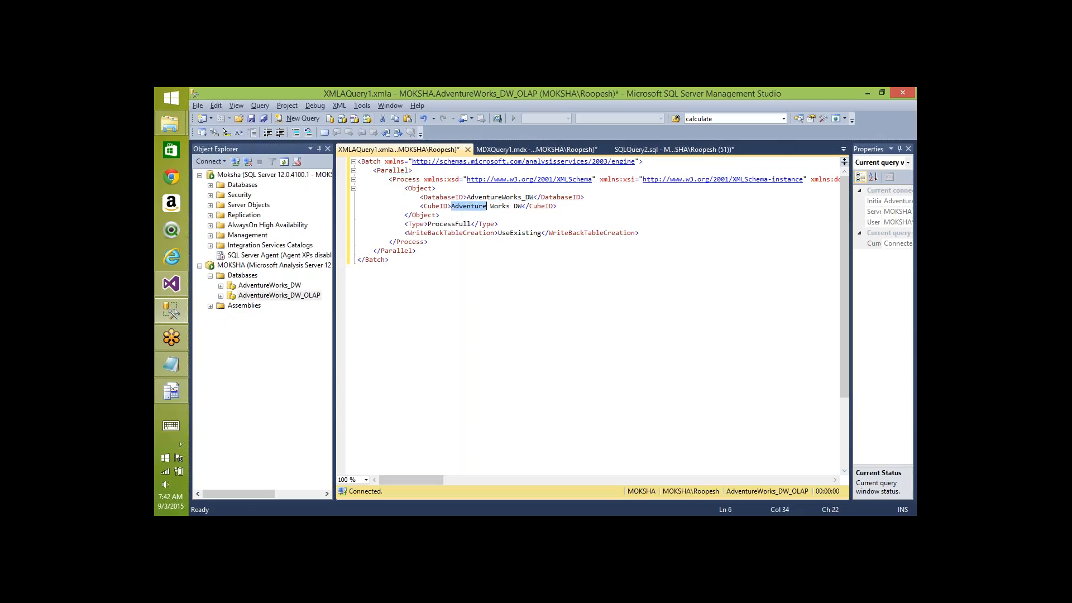
double_click(447, 224)
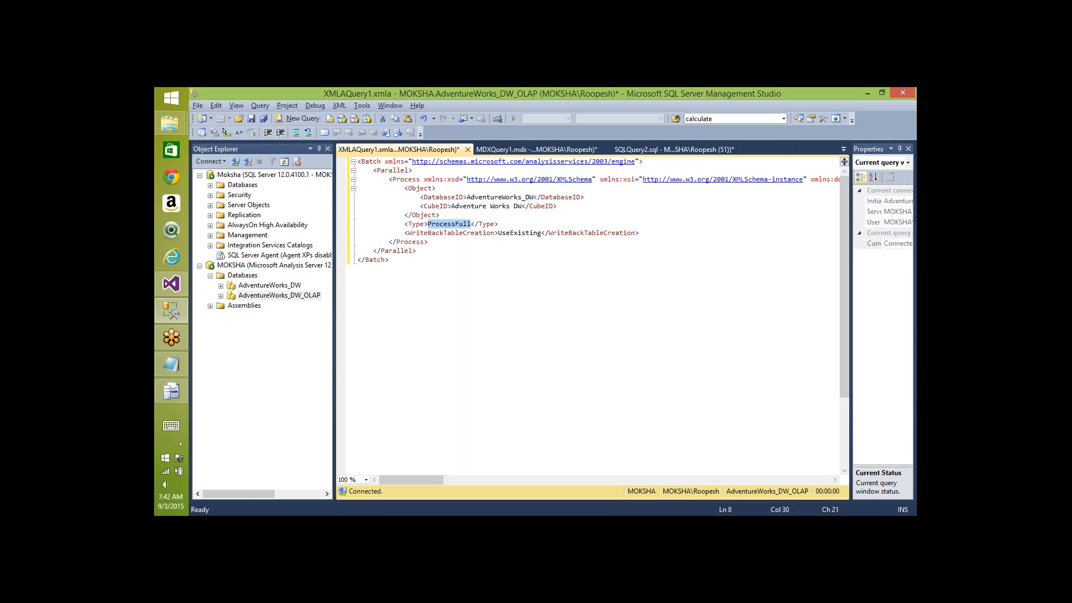
left_click(390, 260)
key("alt+Tab")
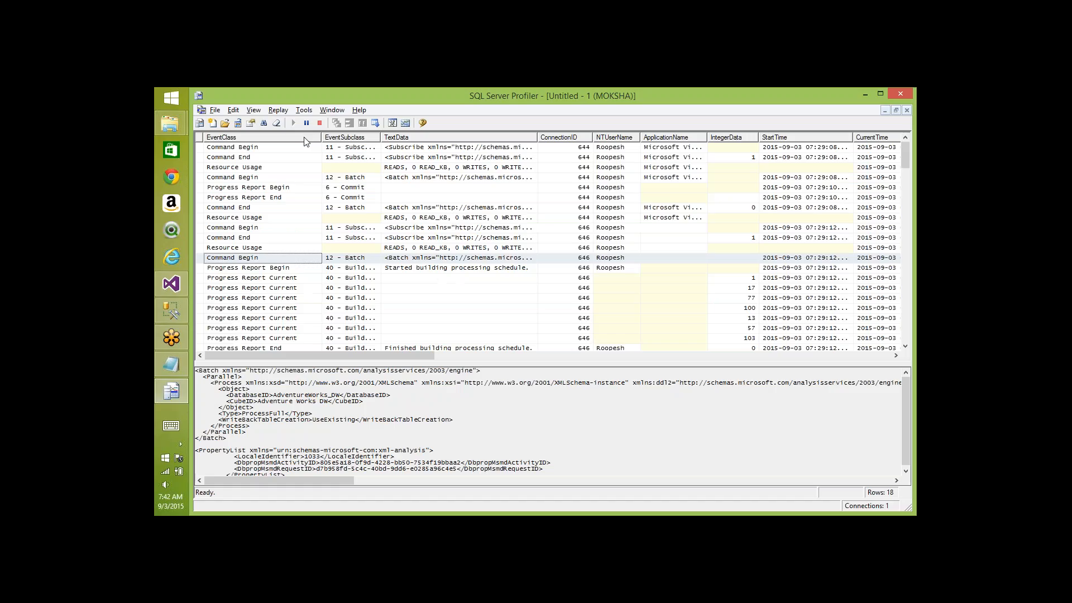
- Clear the Profiler trace, run the ProcessFull XMLA batch, and check the trace events and empty result
left_click(278, 124)
key("alt+Tab")
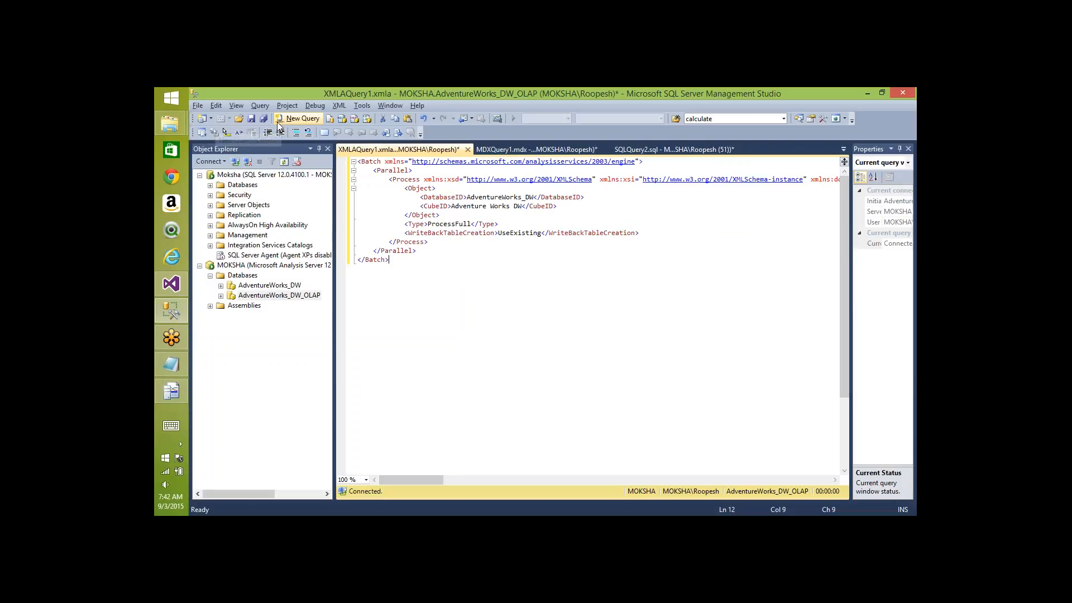
key("F5")
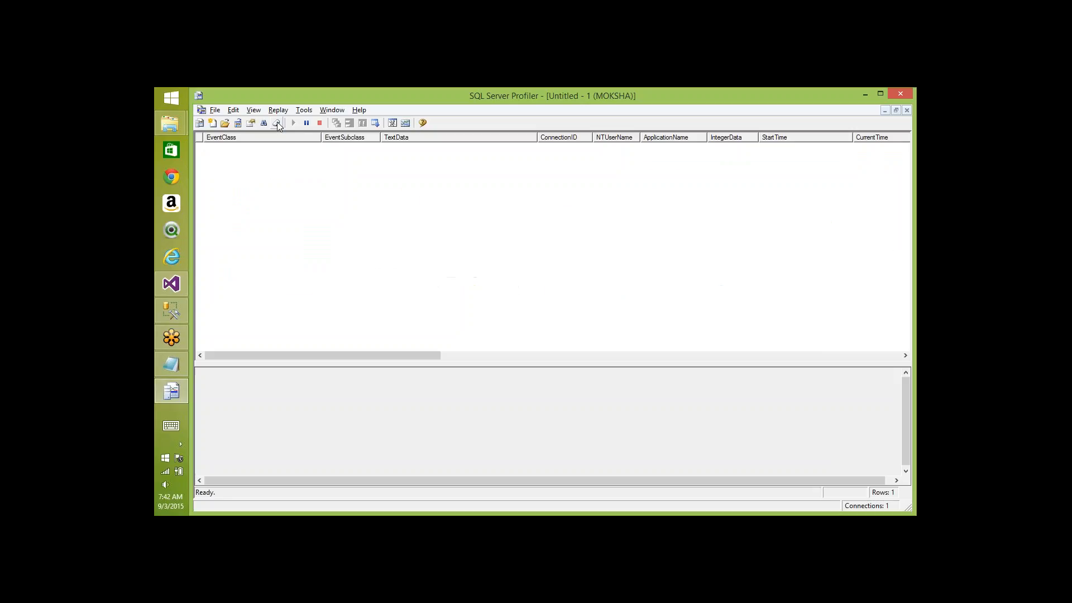
key("alt+Tab")
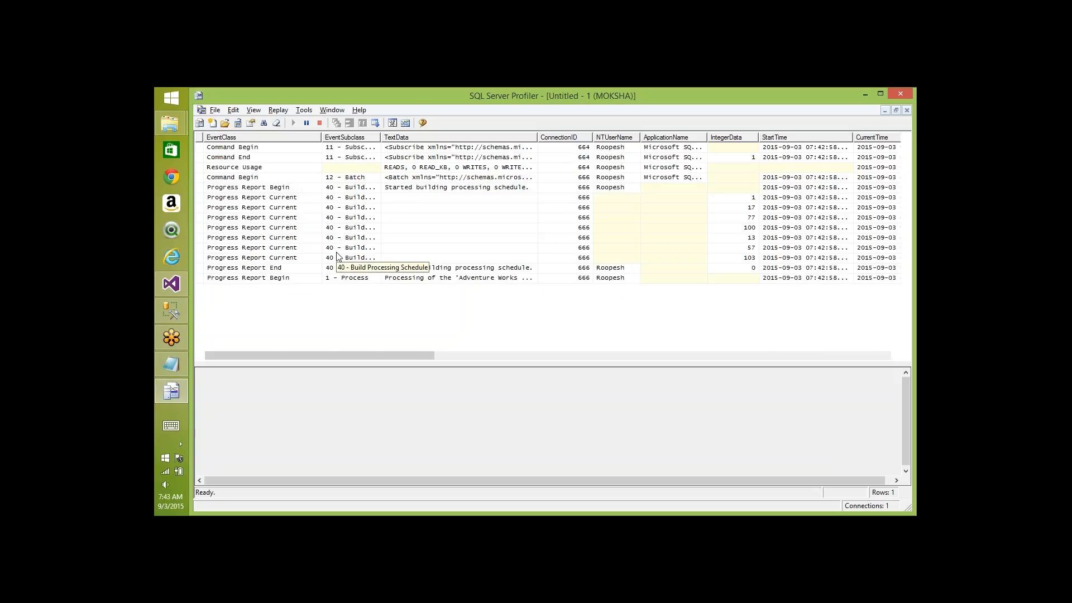
left_click(439, 298)
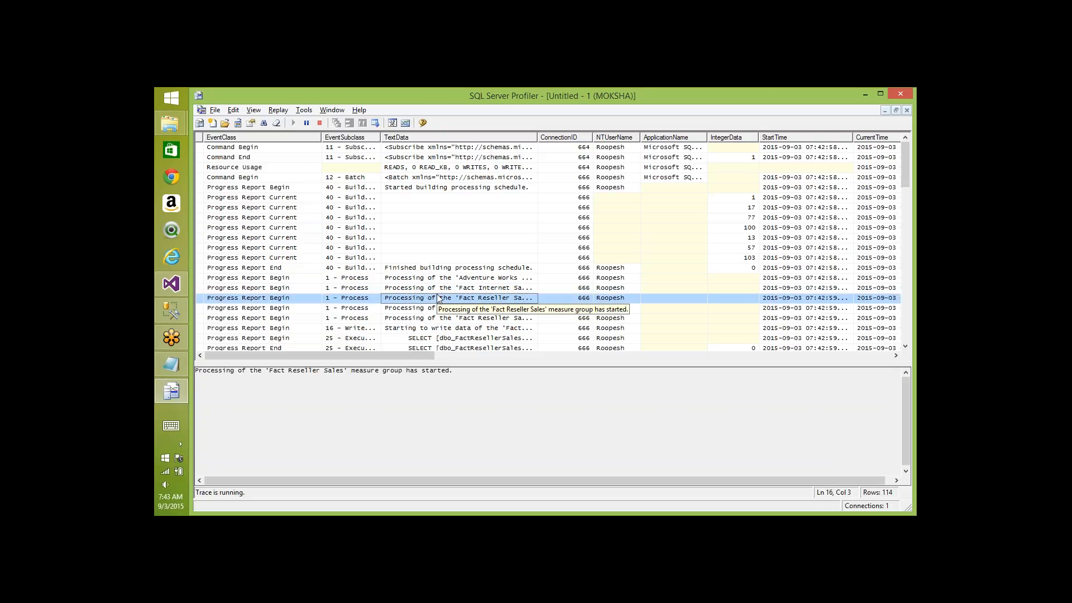
key("alt+Tab")
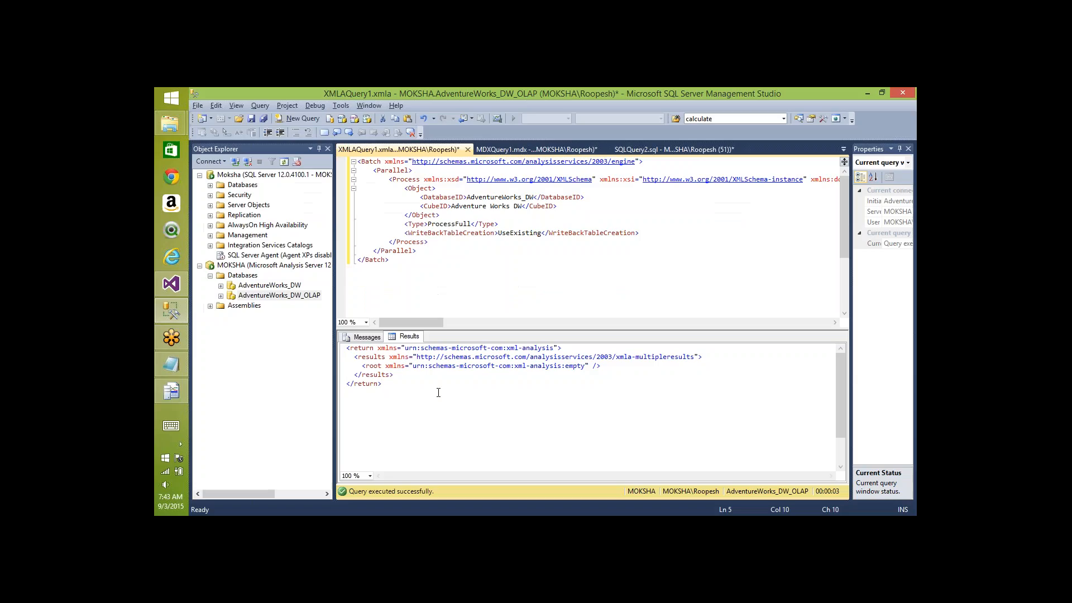
left_click_drag(439, 392, 347, 347)
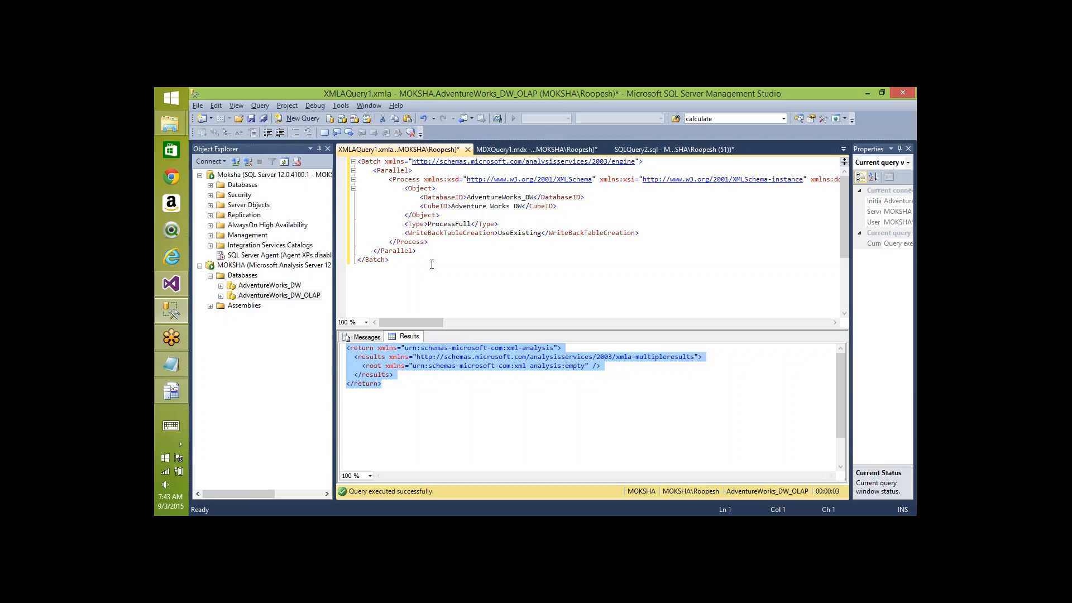
key("alt+Tab")
key("alt+Tab")
key("alt+Tab")
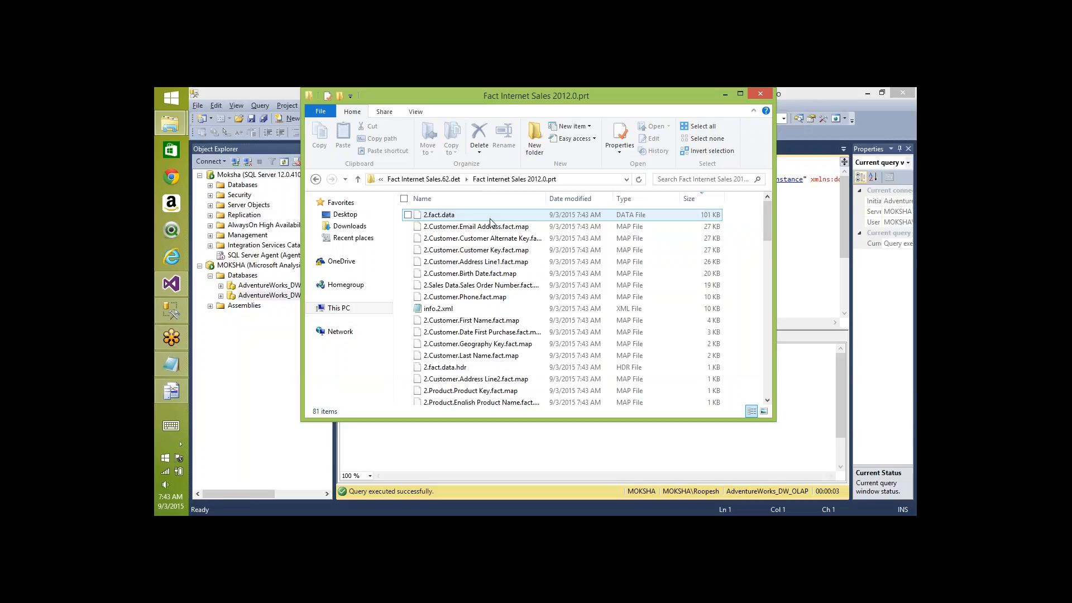
- Browse the 2014.0, .2, 2013 and 2012 partition folders again, ending in Fact Internet Sales.2.prt
key("BackSpace")
left_click(490, 222)
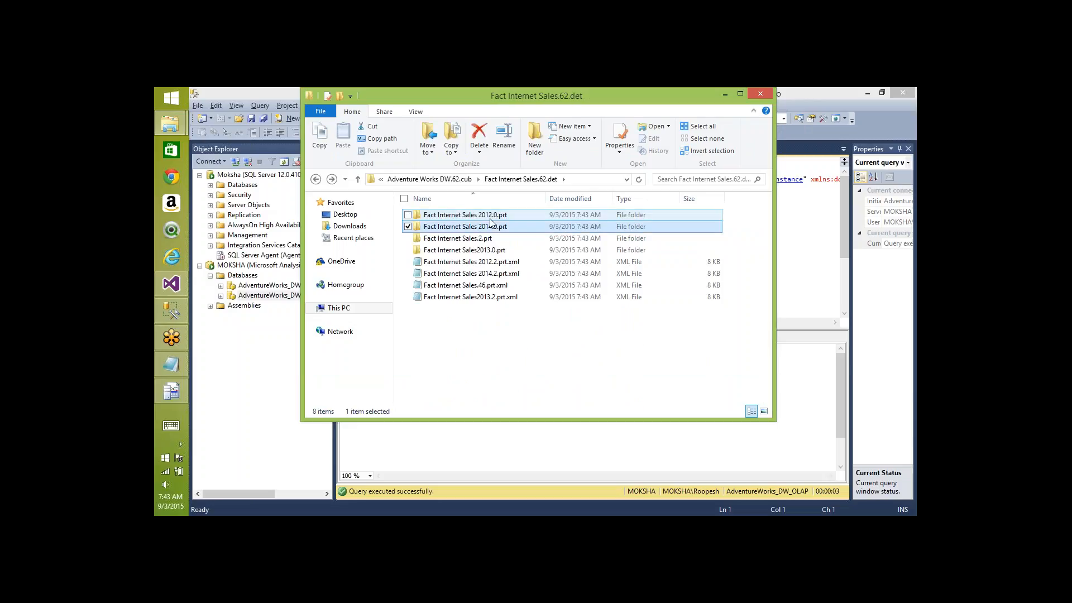
double_click(491, 223)
key("BackSpace")
left_click(490, 222)
double_click(491, 222)
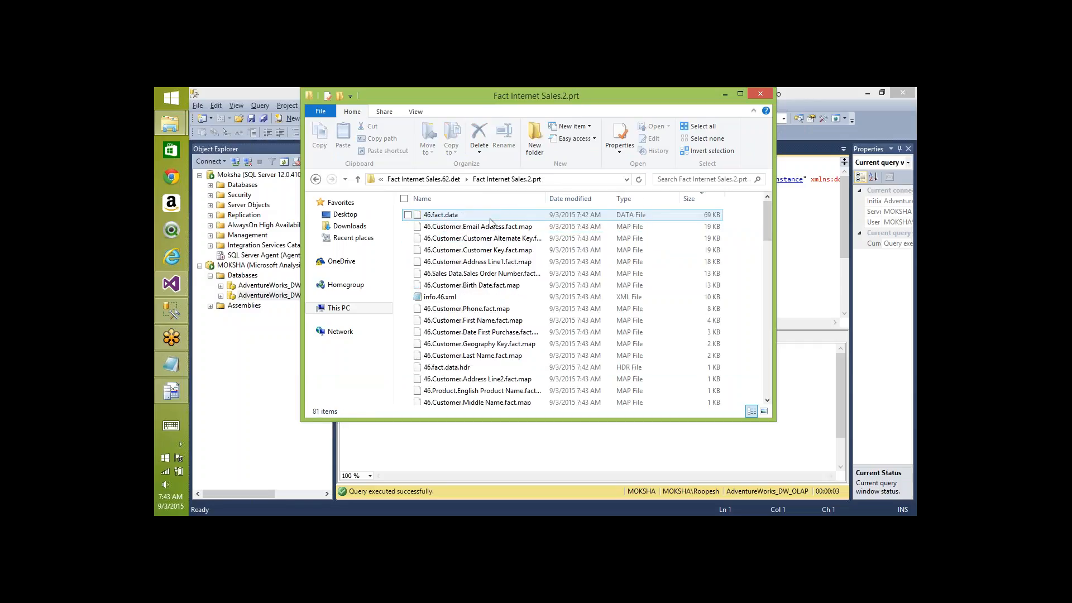
key("BackSpace")
left_click(490, 222)
double_click(490, 222)
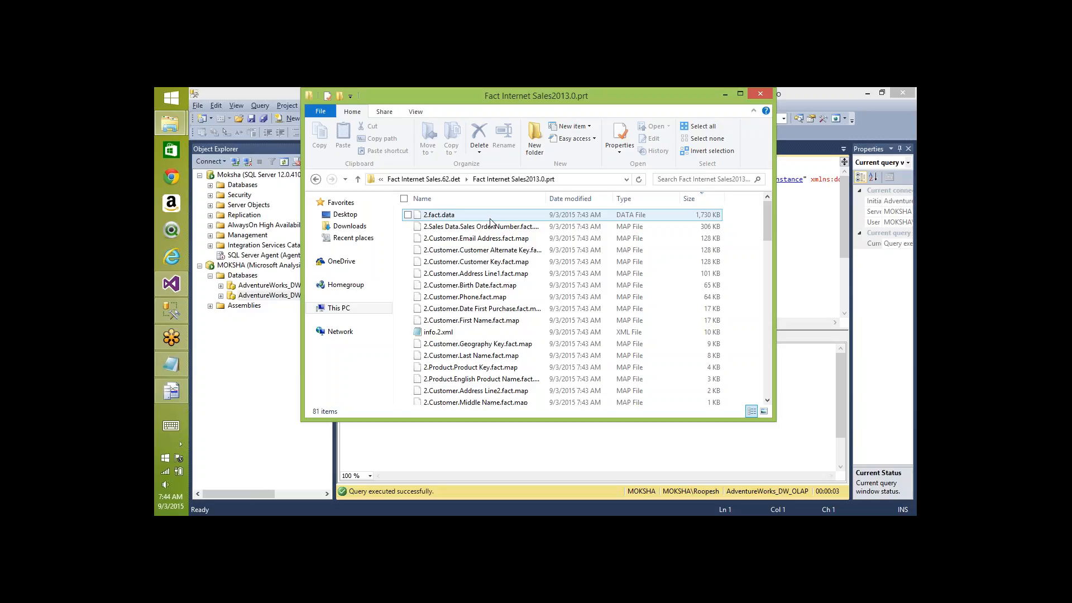
key("BackSpace")
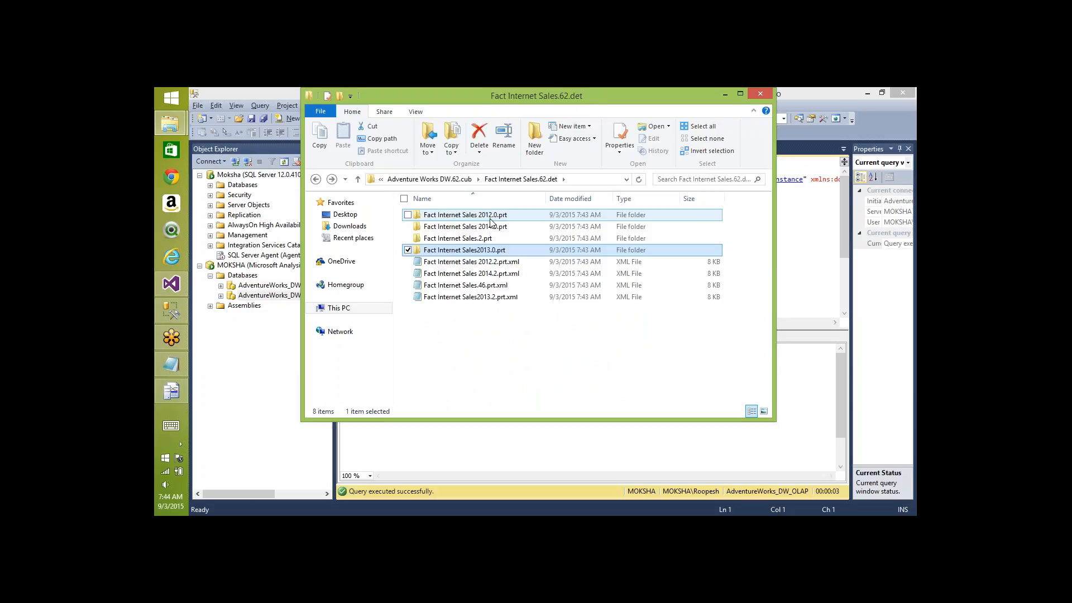
double_click(491, 220)
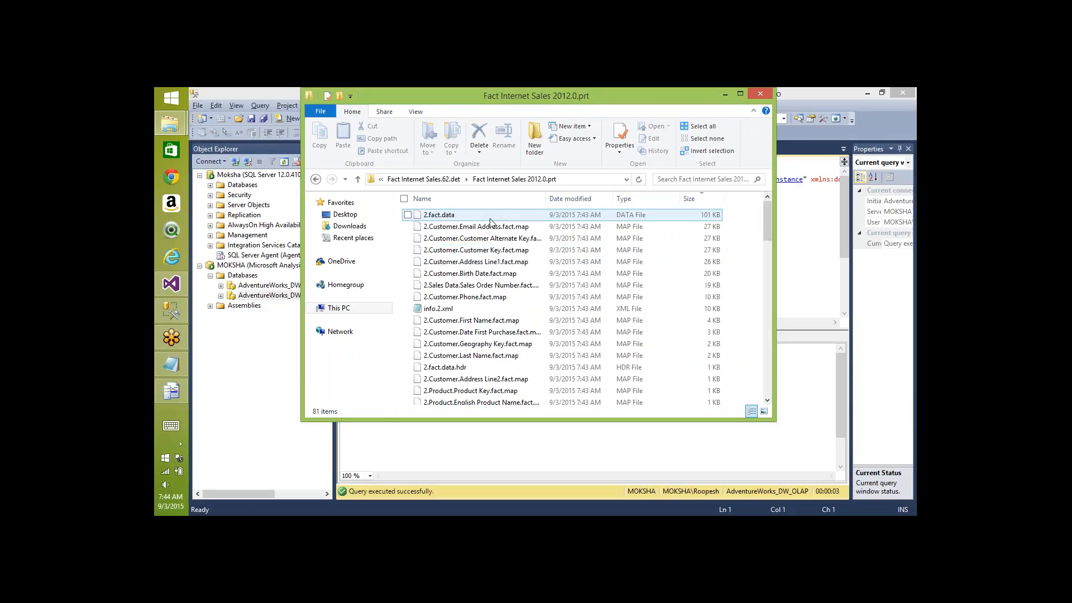
key("BackSpace")
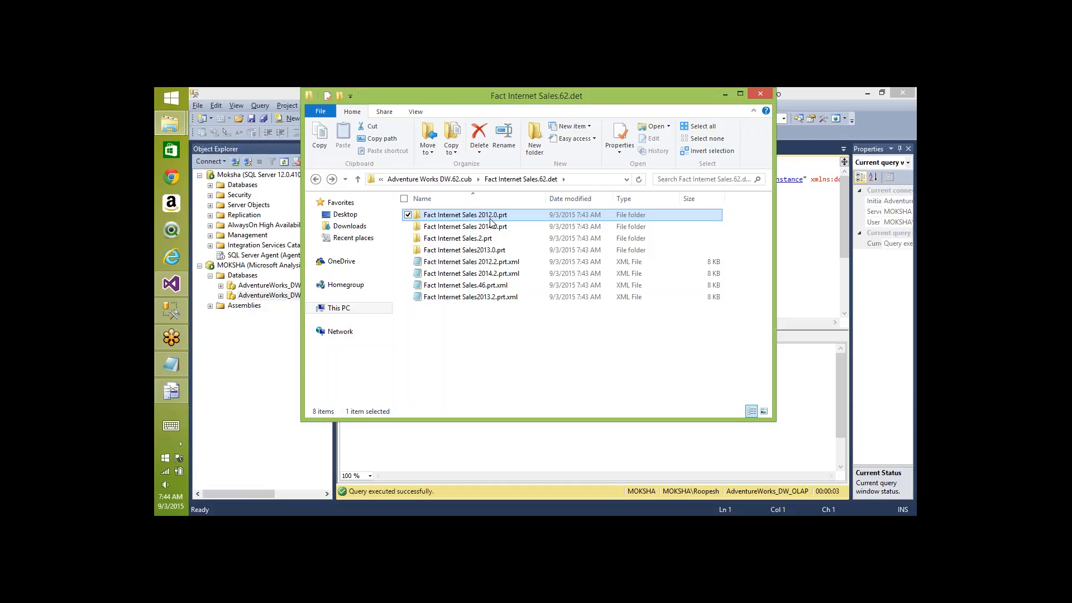
double_click(464, 240)
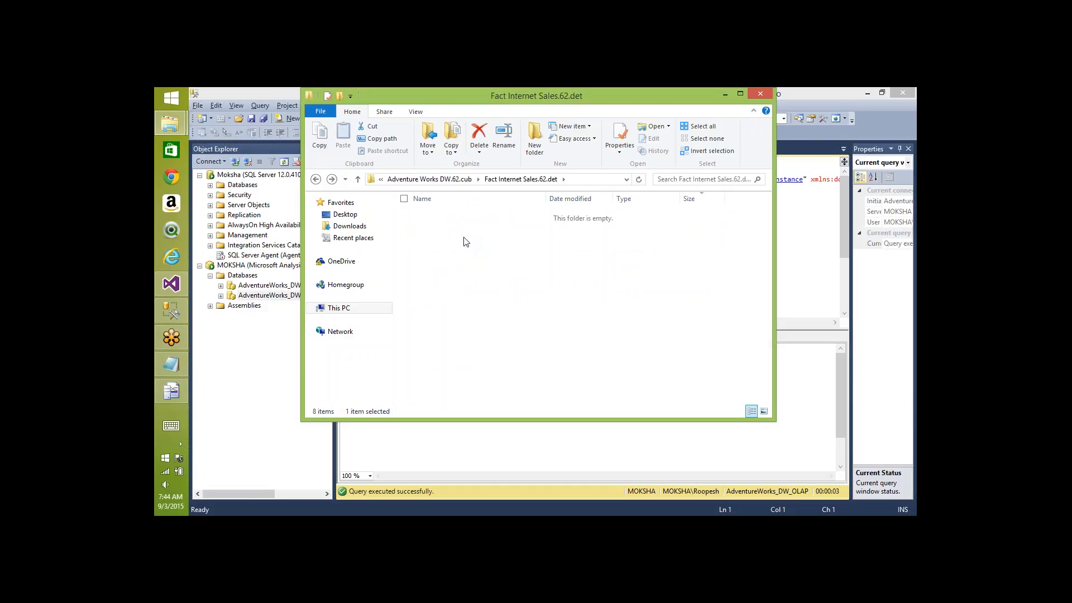
- Open info.46.xml from the .2 partition and info.2.xml from the 2012.0 partition in Internet Explorer
right_click(452, 303)
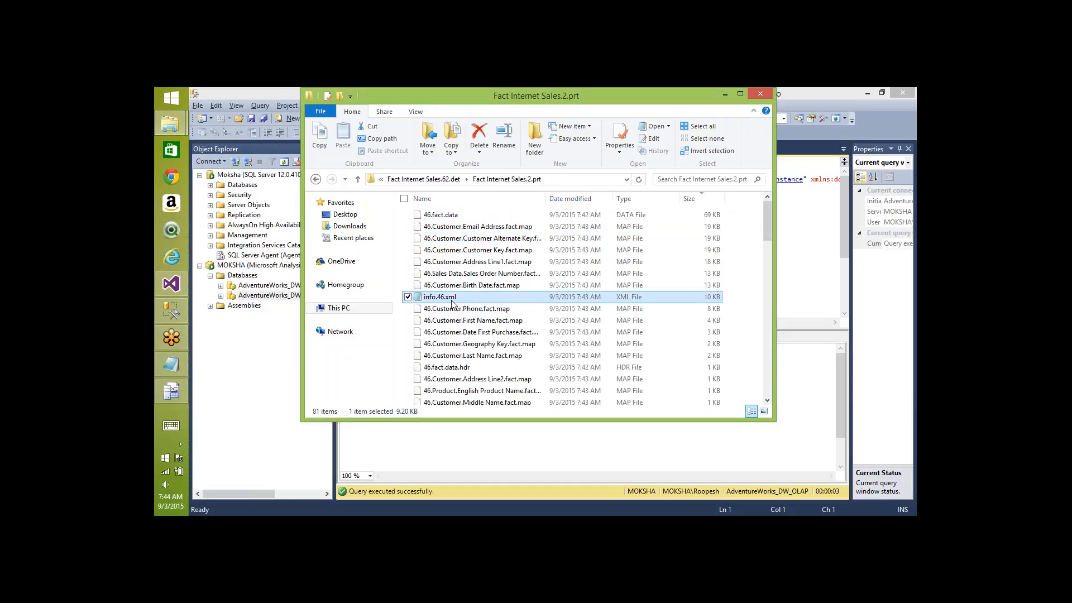
mouse_move(414, 365)
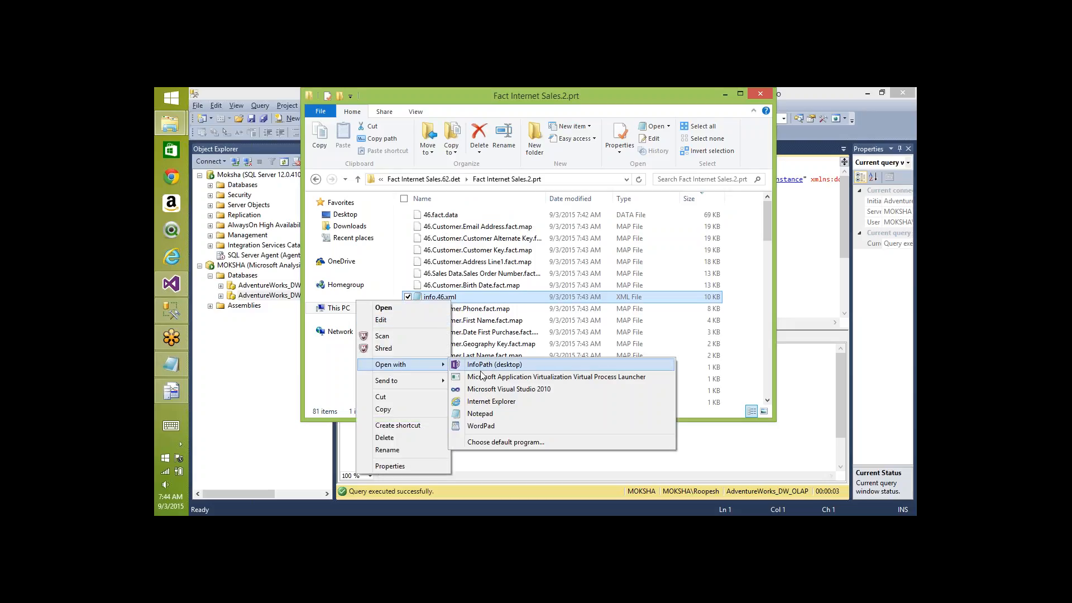
left_click(481, 402)
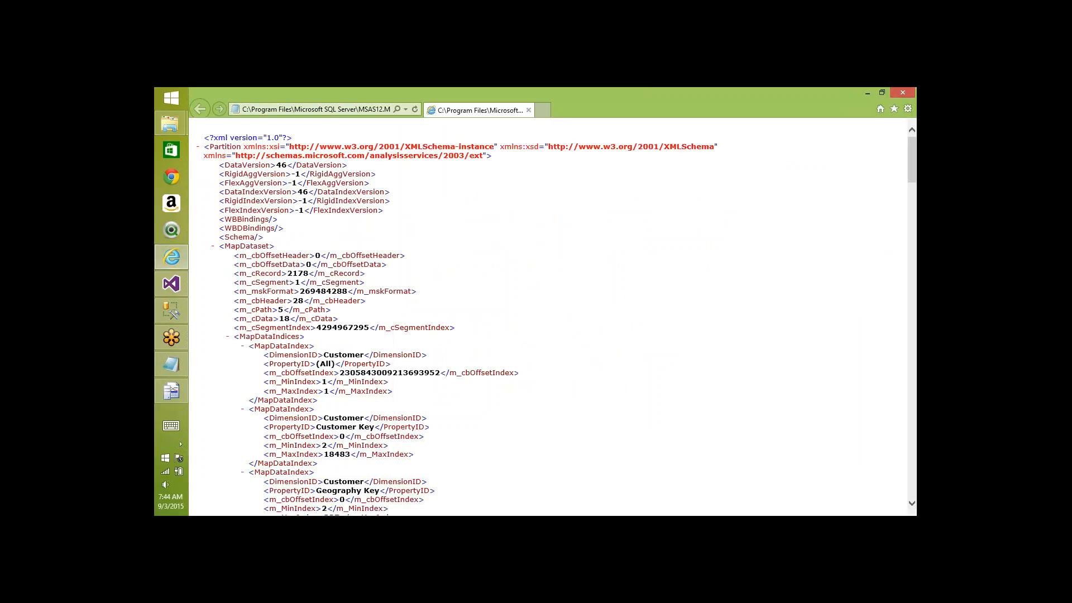
key("alt+Tab")
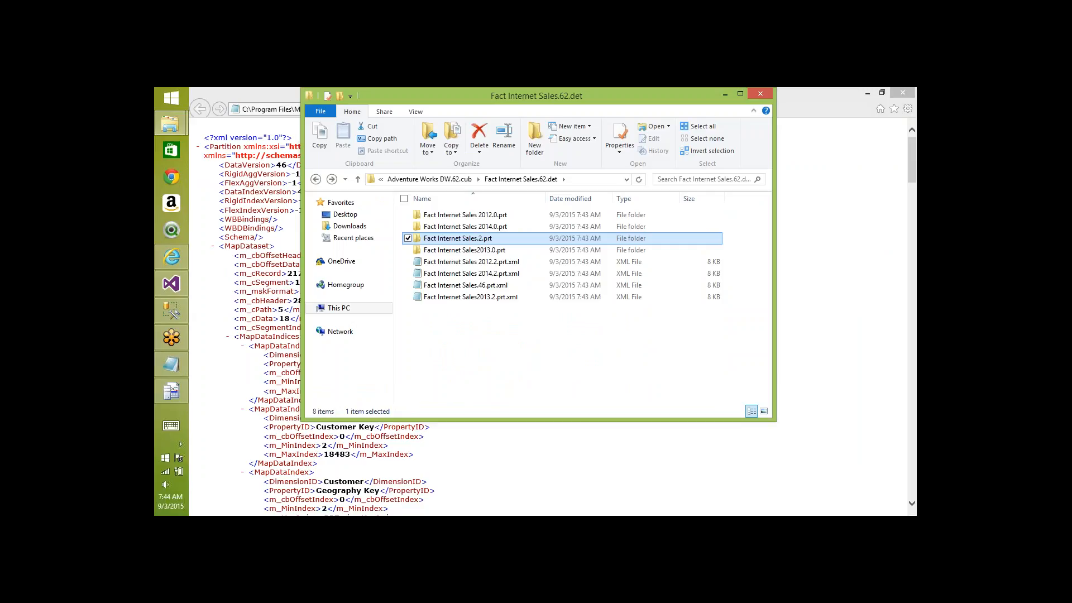
key("Up")
key("Up")
key("Return")
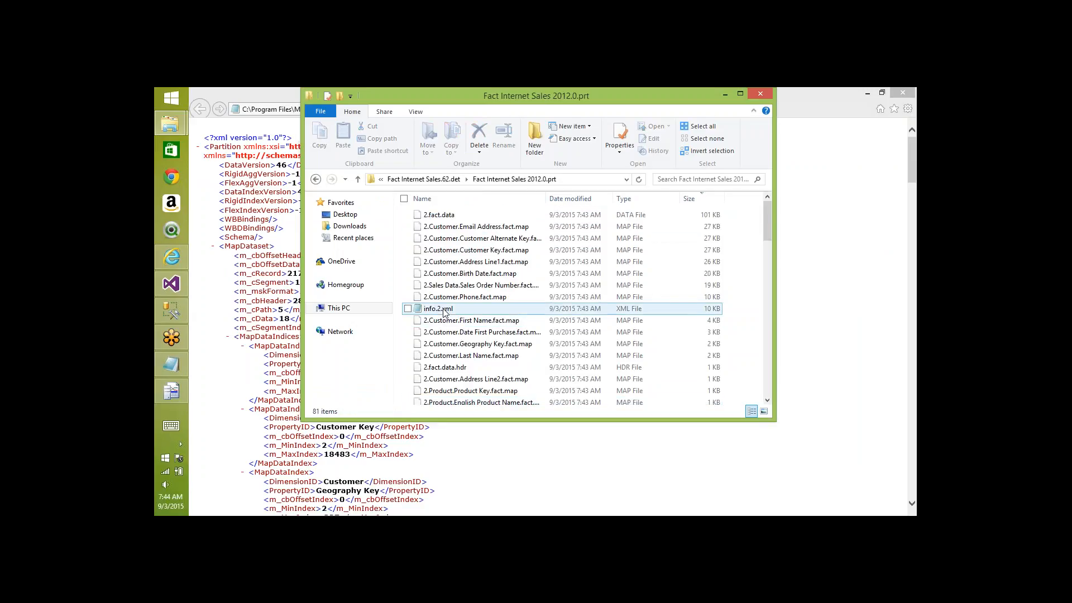
right_click(445, 311)
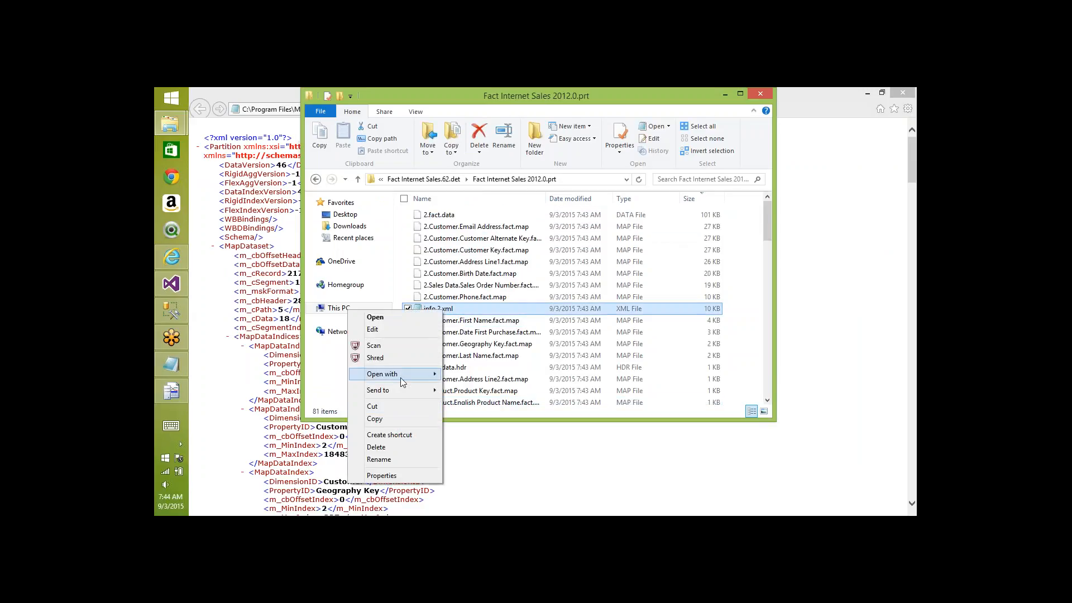
mouse_move(401, 373)
left_click(470, 414)
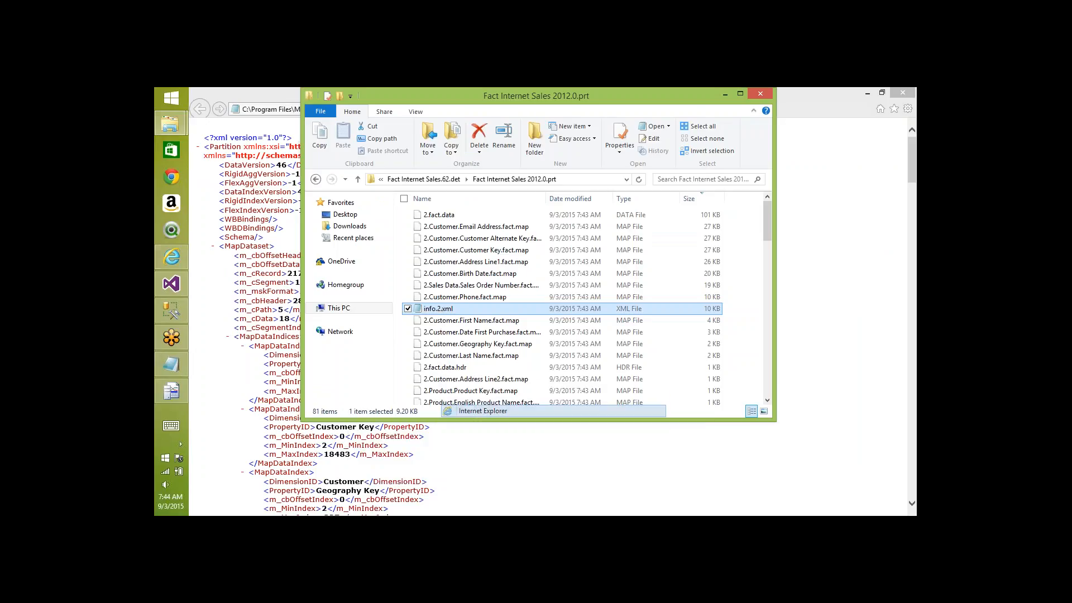
- Open the Fact Internet Sales2013.0.prt partition's info.2.xml in Internet Explorer
key("alt+Tab")
key("BackSpace")
key("Down")
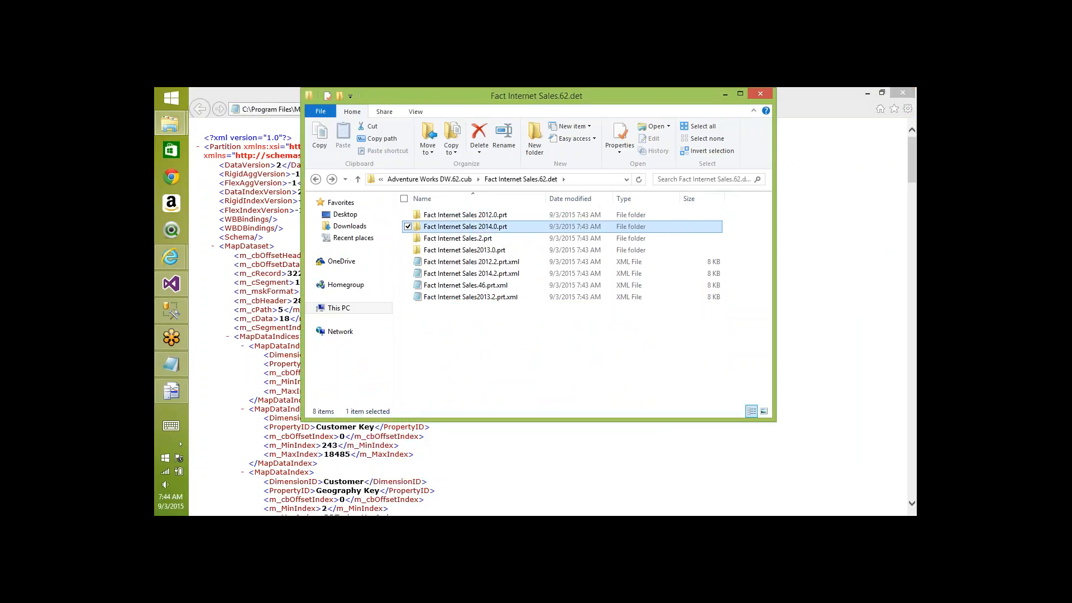
key("Down")
key("Down")
key("Return")
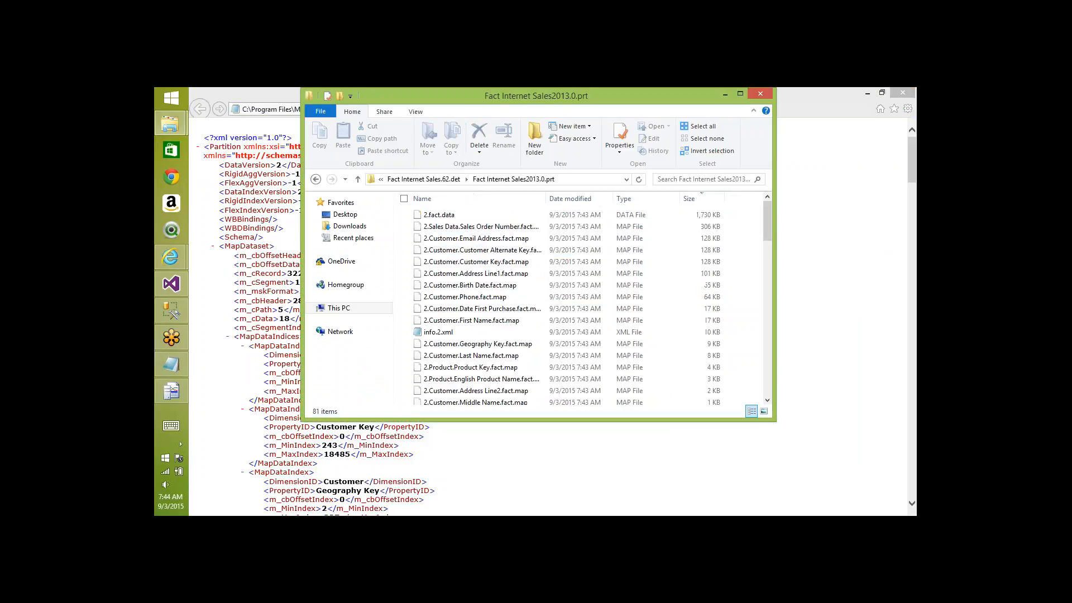
right_click(444, 335)
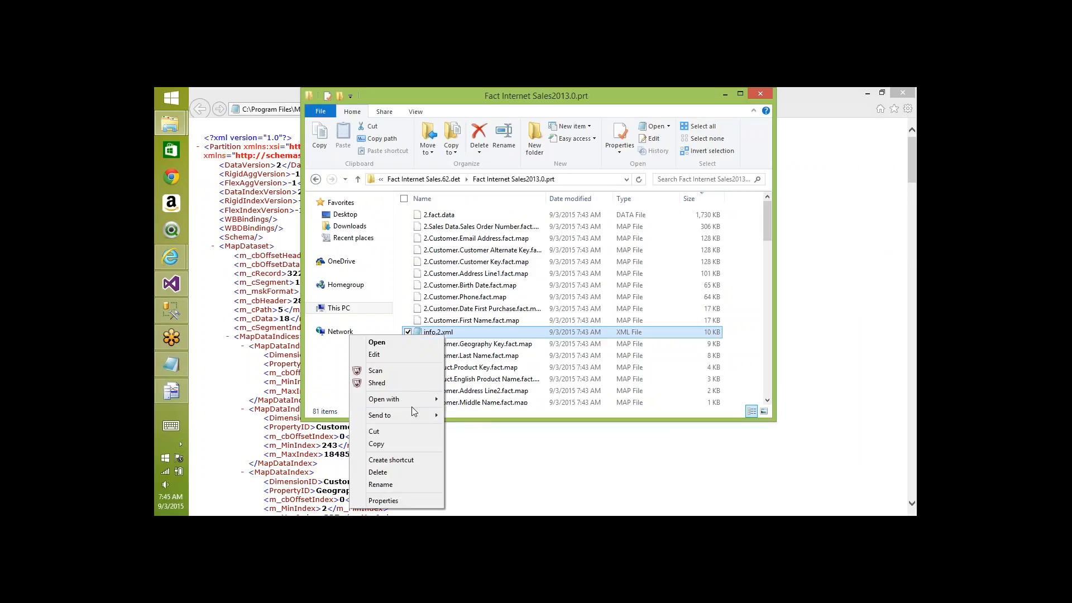
mouse_move(419, 399)
left_click(486, 437)
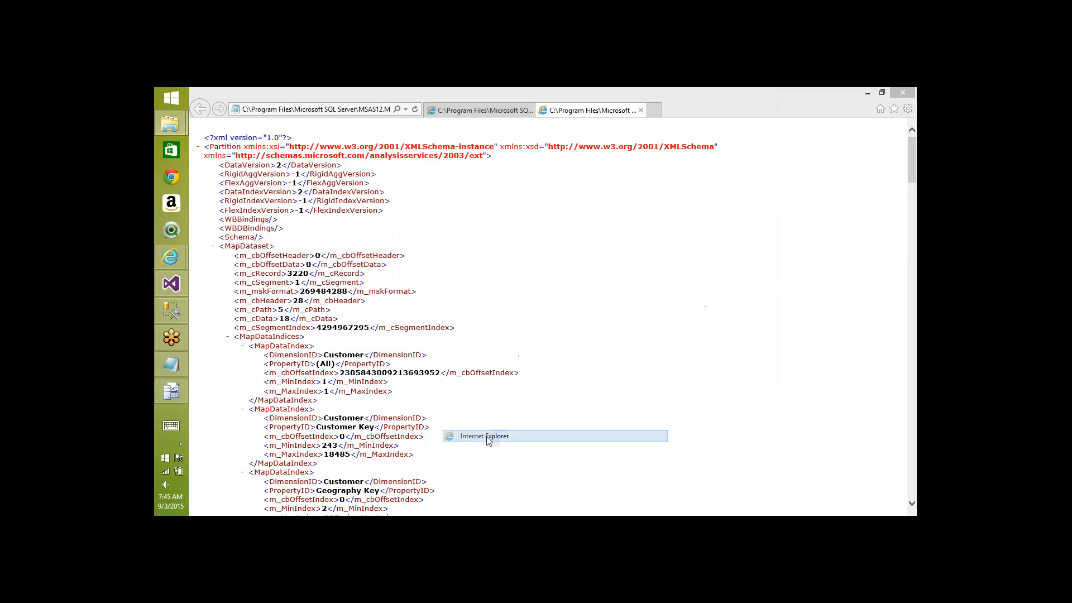
- Open the Fact Internet Sales 2014.0.prt partition's info.2.xml in Internet Explorer
key("alt+Tab")
key("BackSpace")
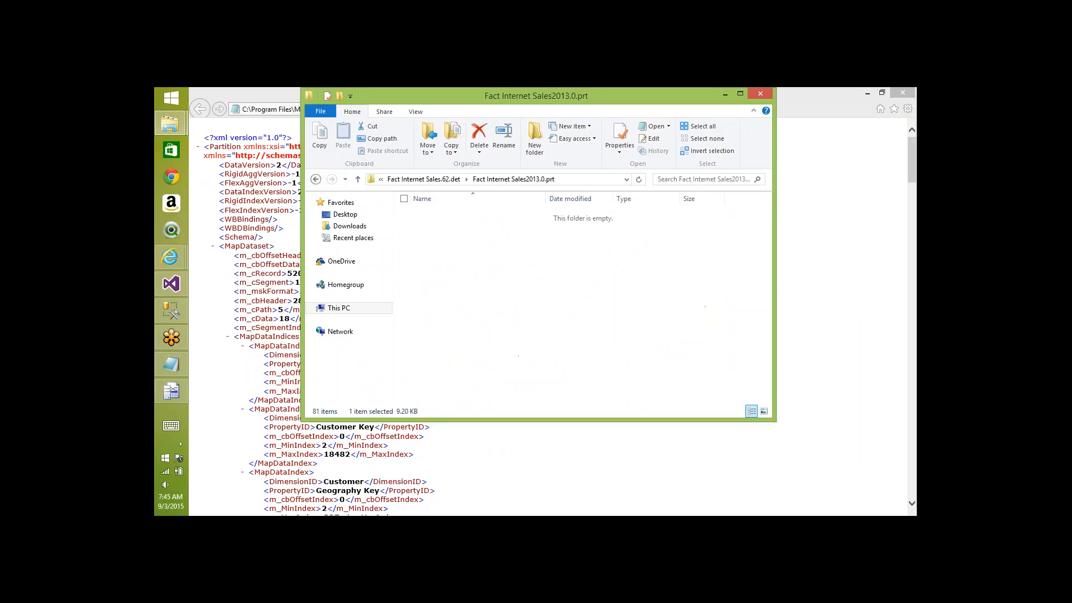
key("Up")
key("Up")
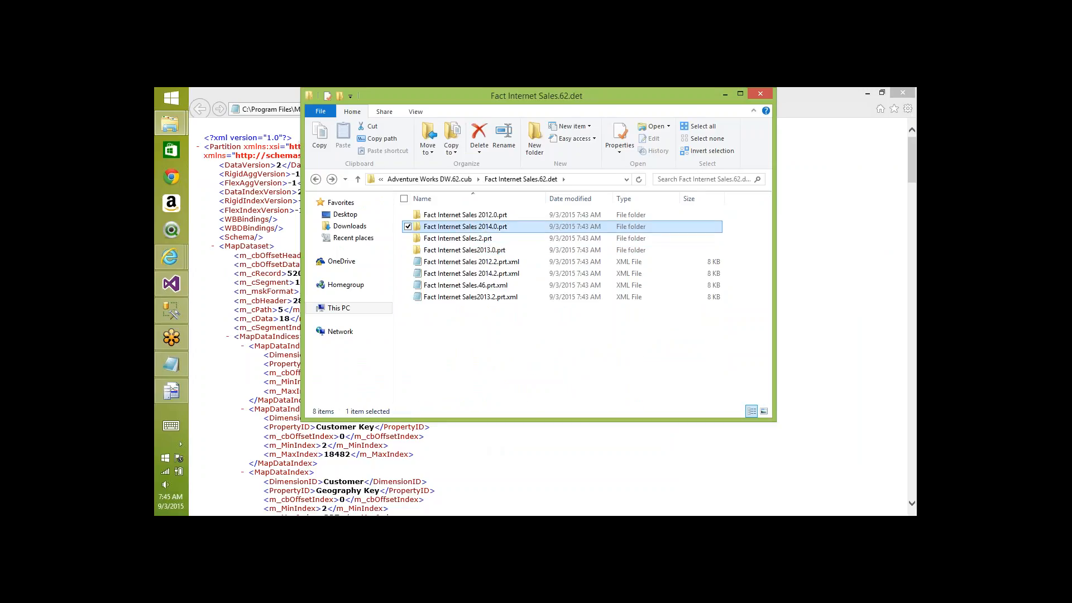
key("Return")
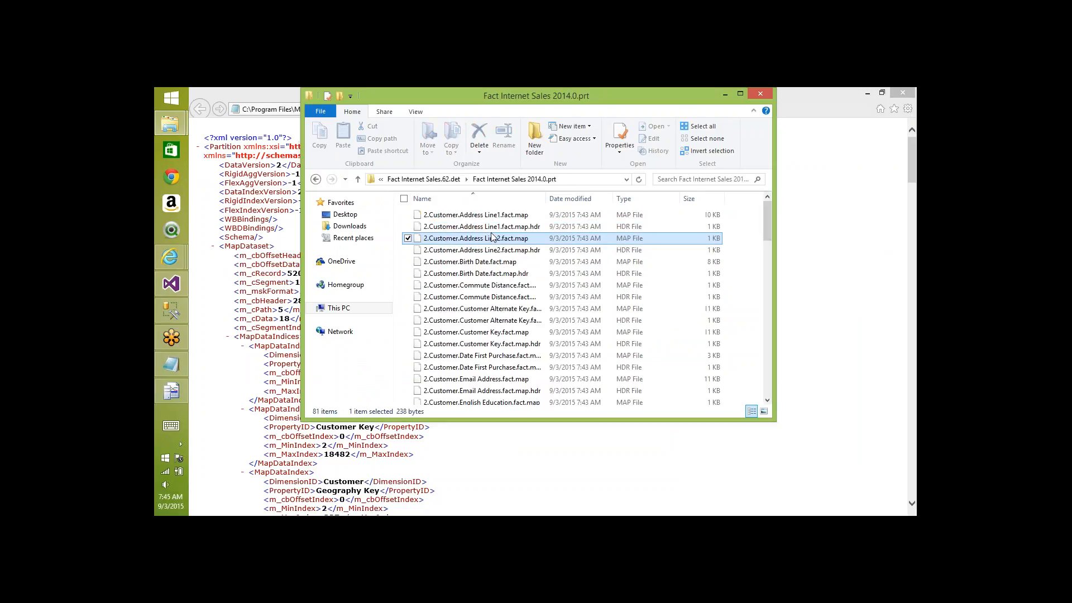
key("BackSpace")
key("Return")
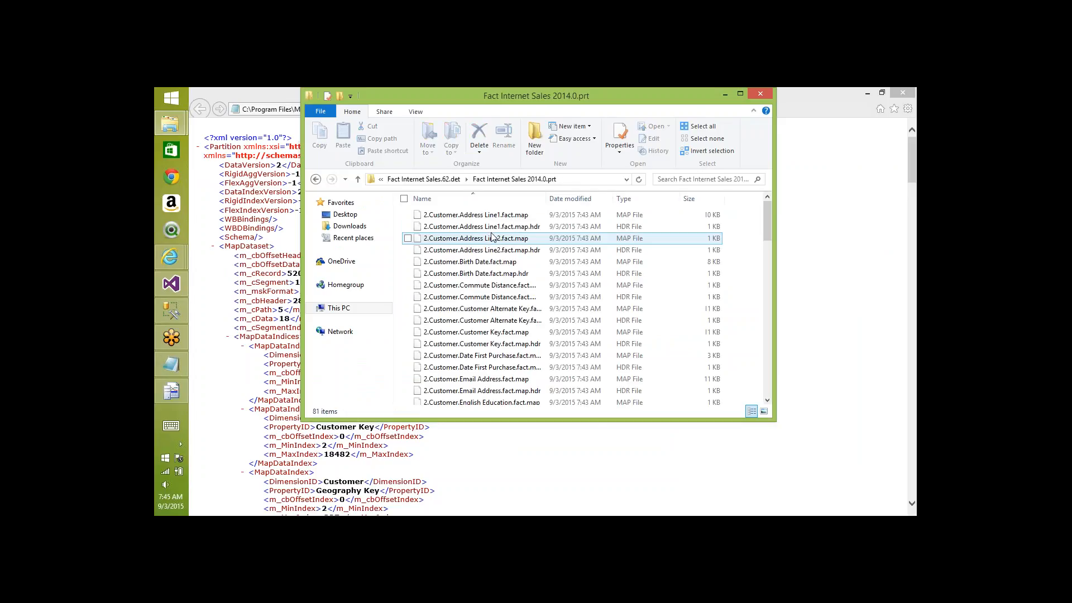
double_click(476, 332)
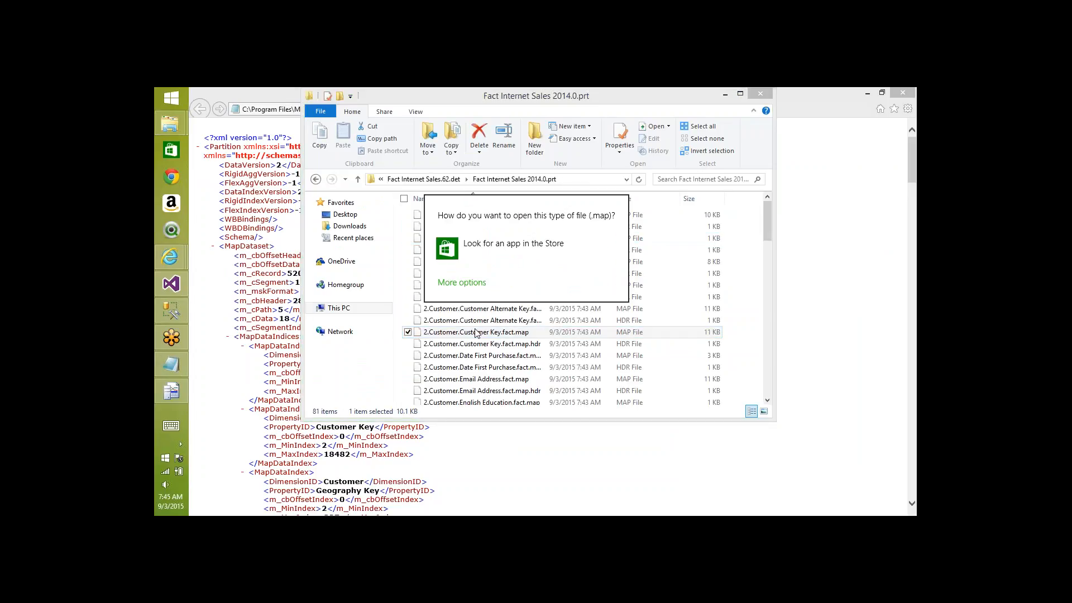
key("Escape")
key("Down")
key("Down")
key("Down")
key("Down")
key("Down")
key("Down")
key("Down")
key("Down")
key("Down")
key("Down")
key("Down")
key("Down")
key("Down")
key("Down")
key("Down")
key("Down")
key("Down")
key("Down")
key("Down")
key("Down")
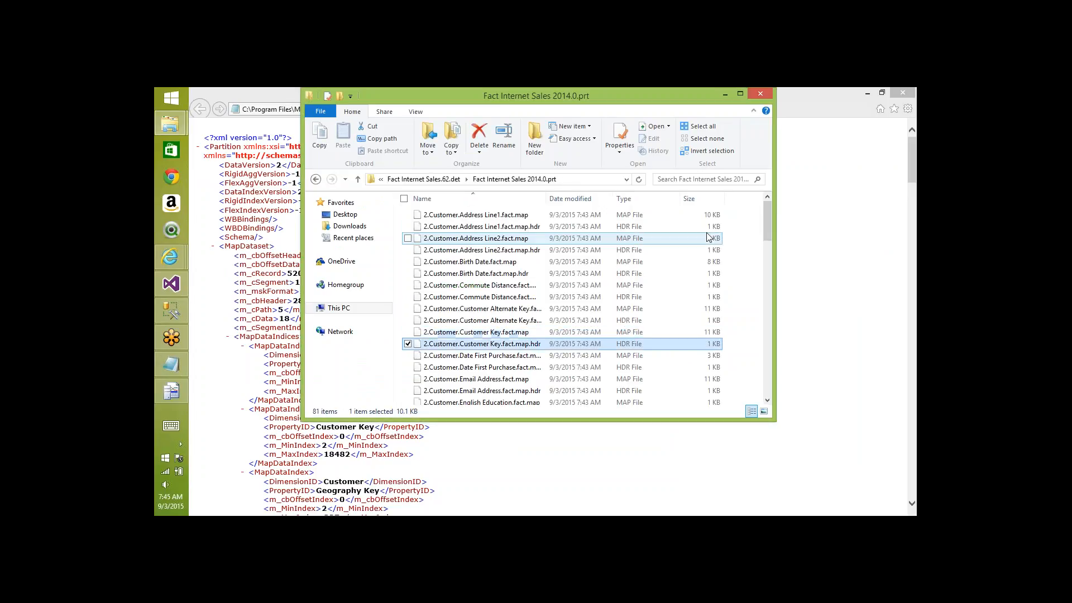
key("Down")
key("Down")
key("Down")
key("Down")
key("Down")
key("Down")
key("Down")
key("Down")
key("Down")
key("Down")
key("Down")
key("Down")
key("Down")
key("Down")
key("Down")
key("Down")
key("Down")
key("Down")
key("Down")
key("Down")
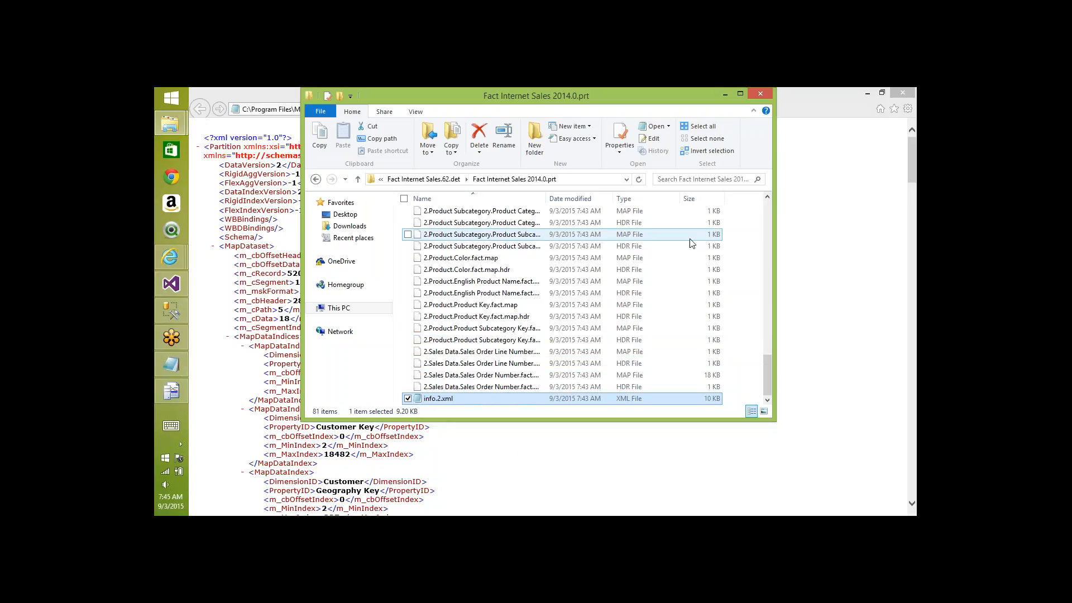
right_click(438, 399)
mouse_move(396, 289)
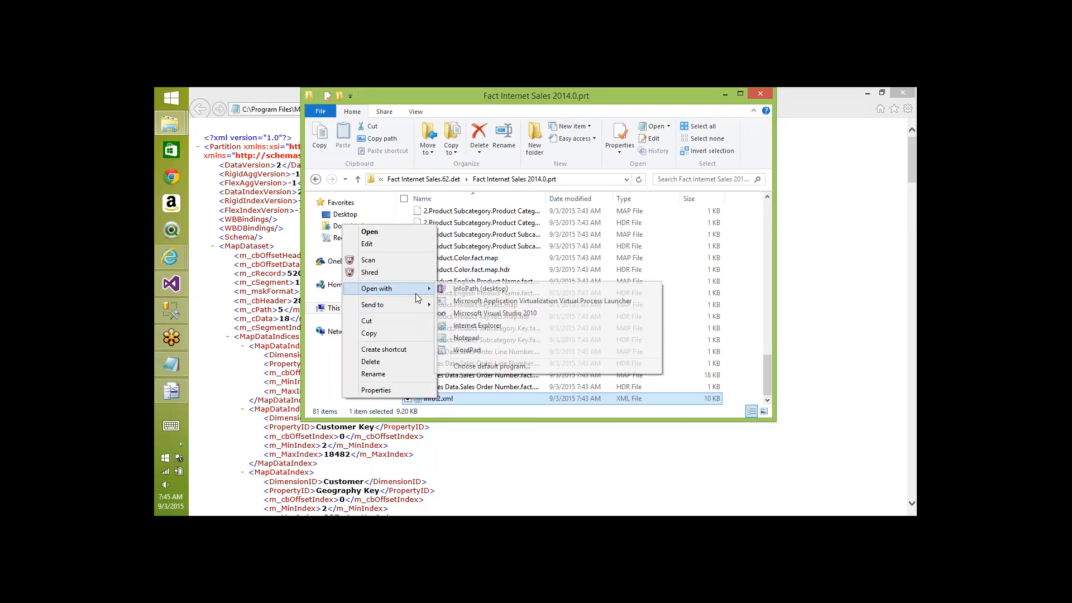
left_click(482, 327)
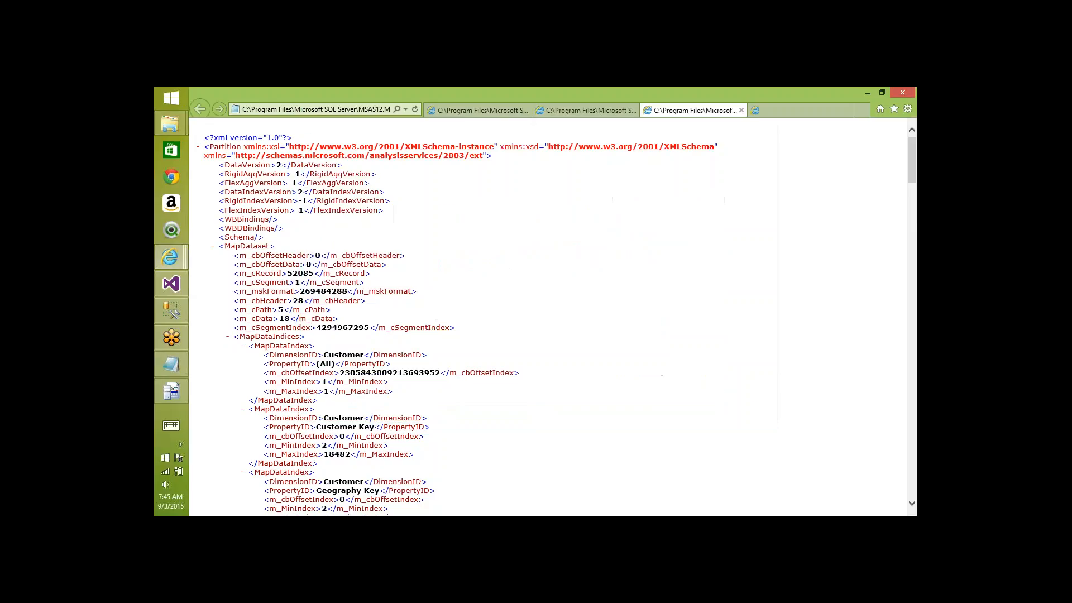
- Scroll the partition XML to its index ranges and compare them with the MDX query's DataID values
scroll(473, 116, "down", 20)
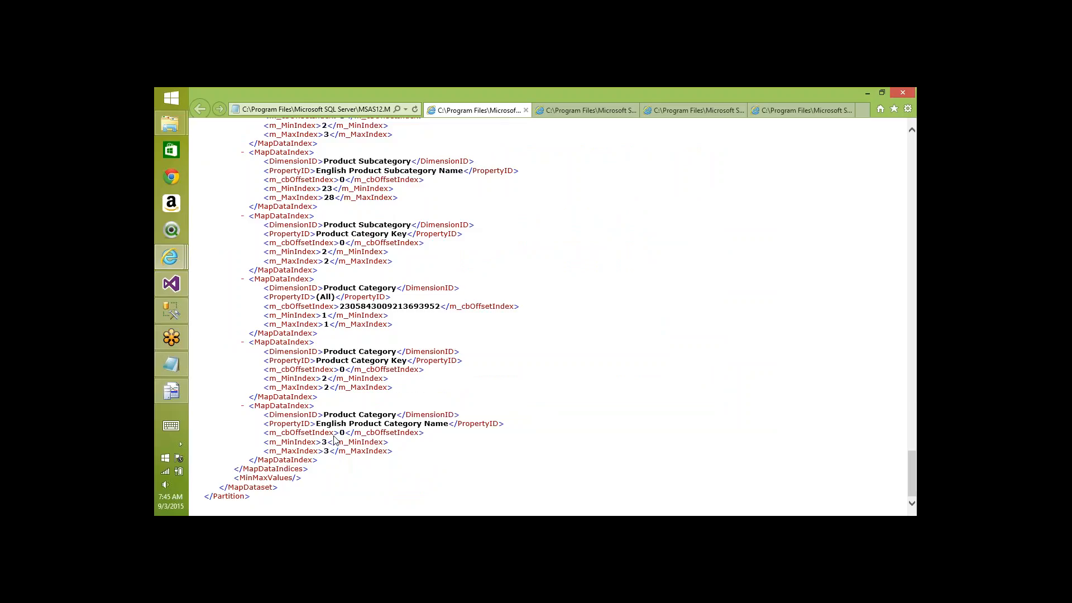
key("alt+Tab")
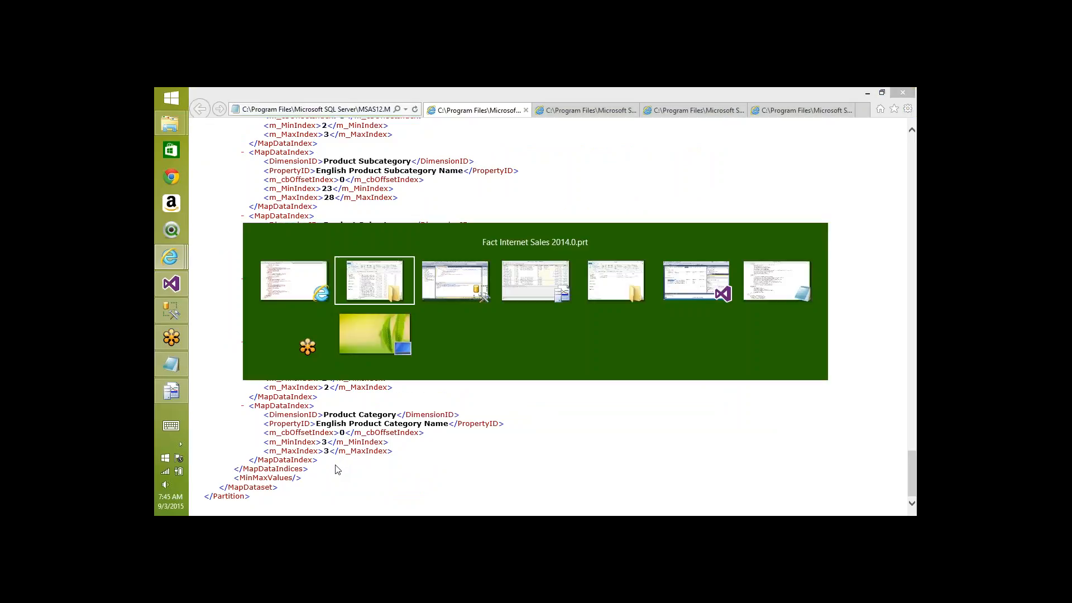
key("ctrl+Tab")
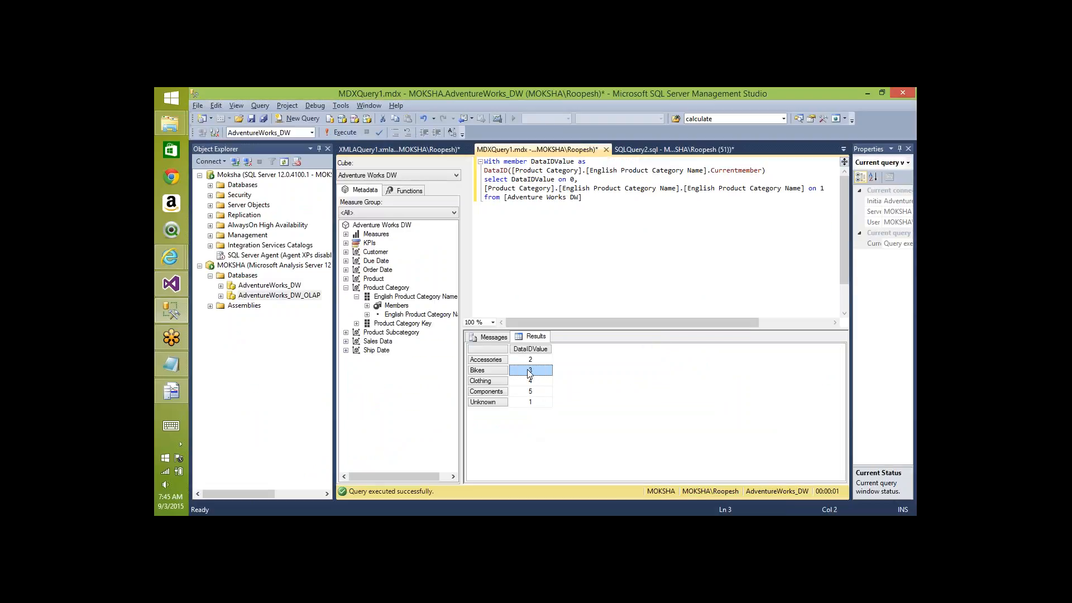
key("alt+Tab")
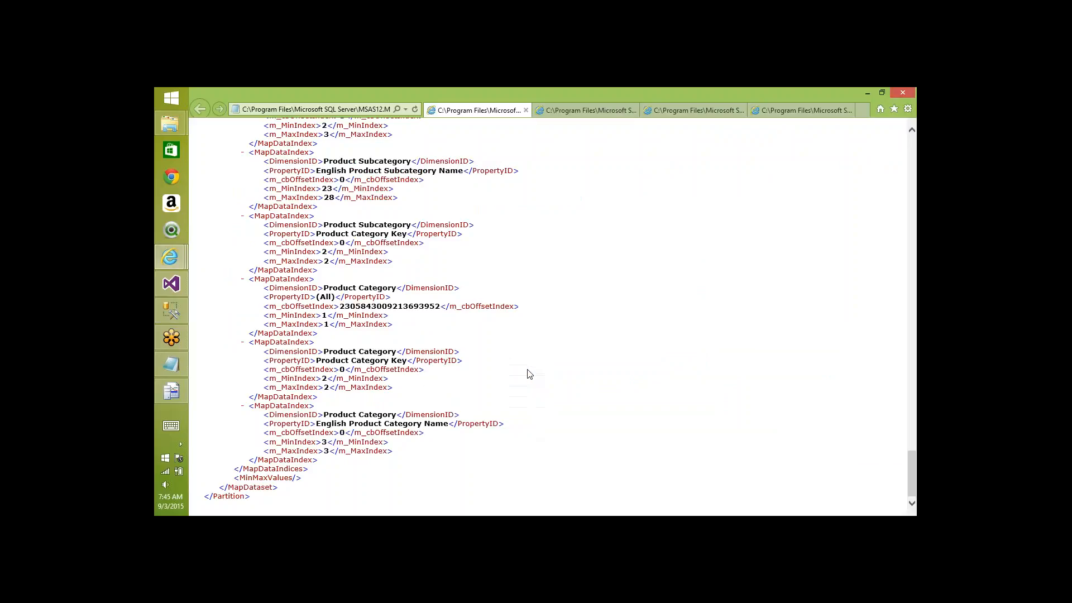
scroll(531, 371, "up", 15)
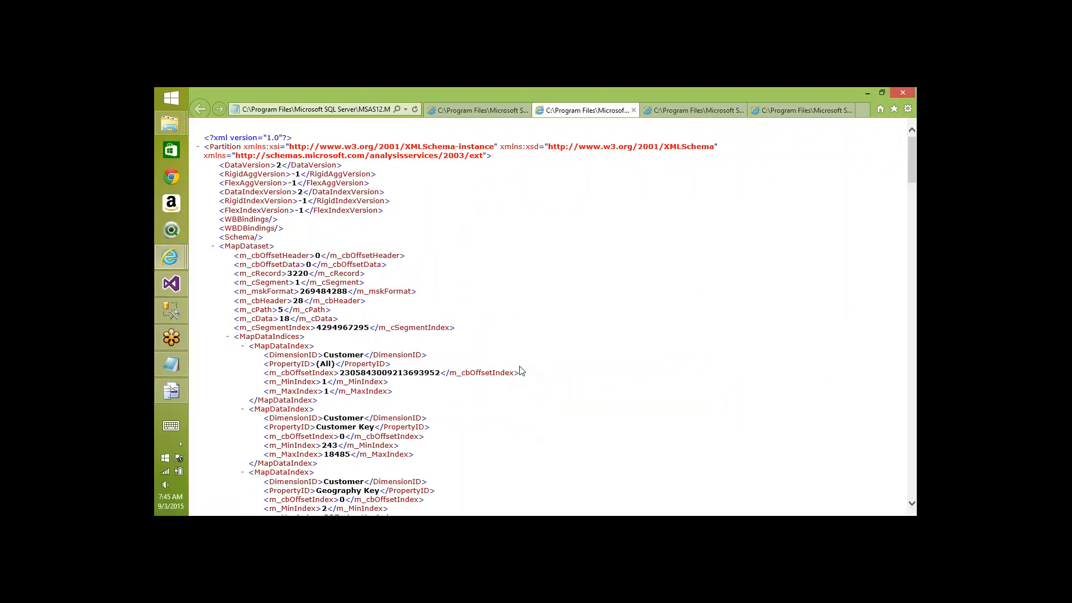
scroll(521, 372, "down", 15)
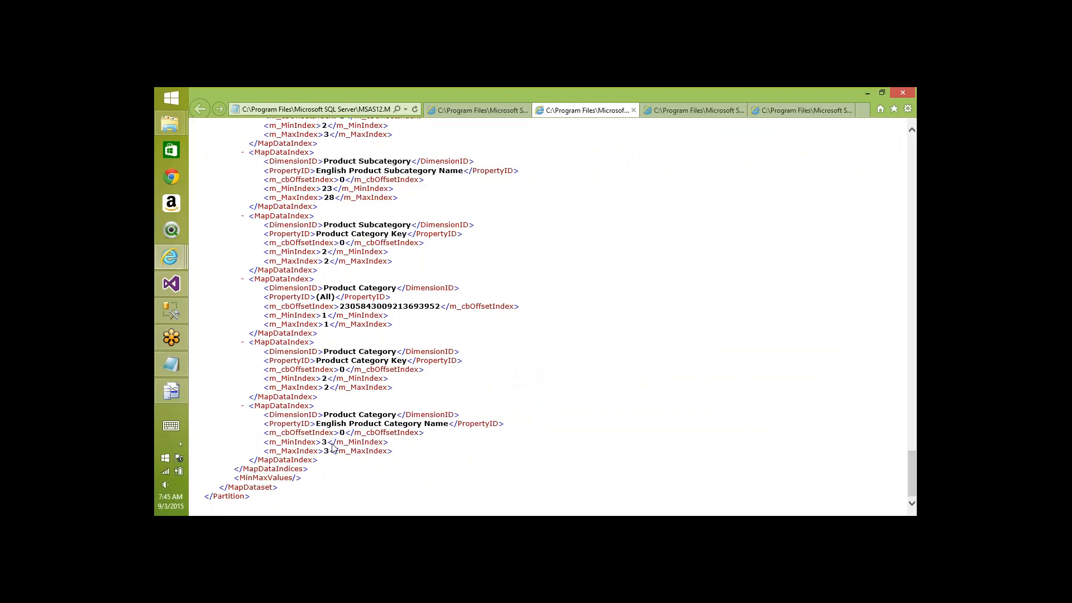
- Check the next partition's XML, then select the Accessories and Bikes DataIDs 2 and 3 for comparison
key("alt+Tab")
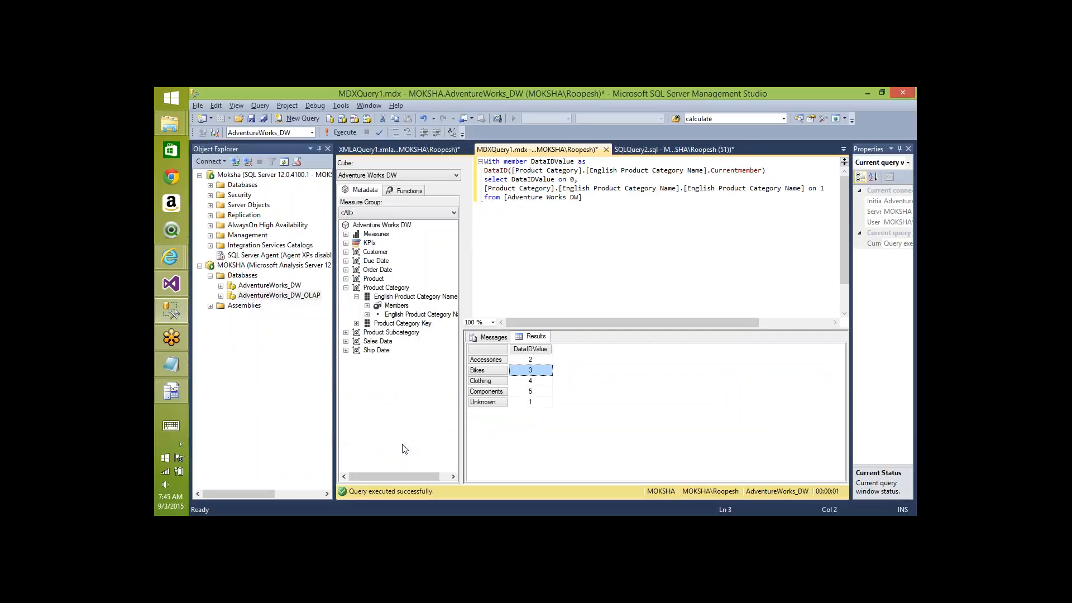
key("alt+Tab")
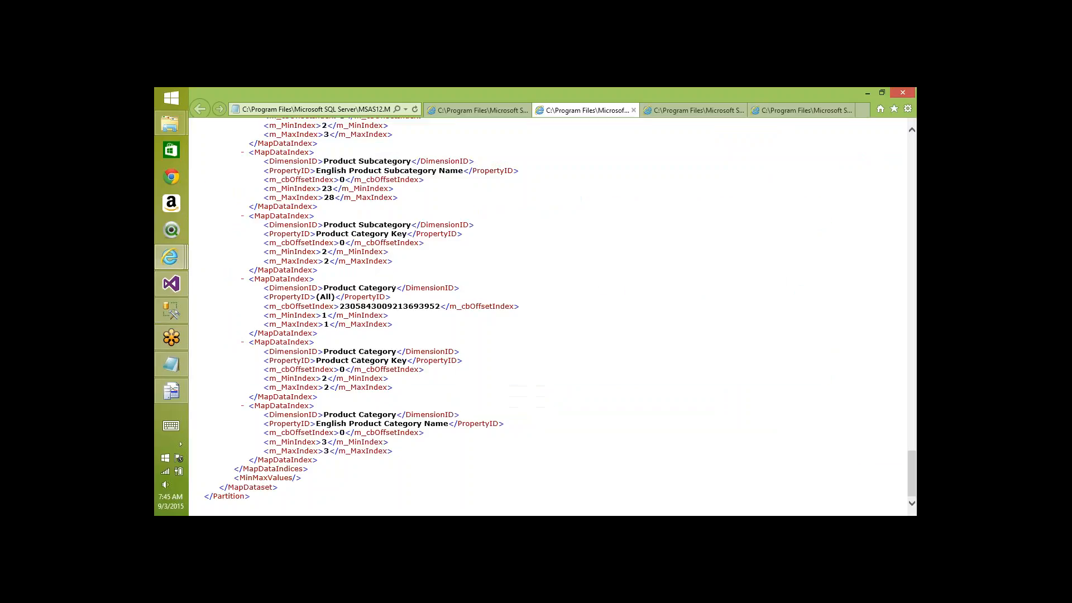
key("ctrl+Tab")
scroll(569, 328, "down", 15)
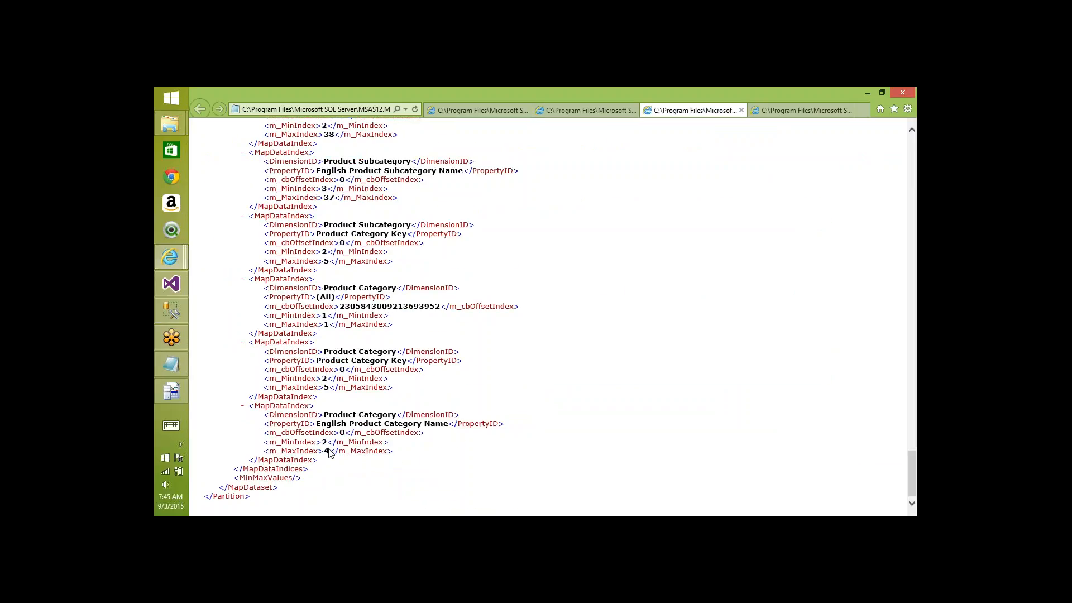
key("alt+Tab")
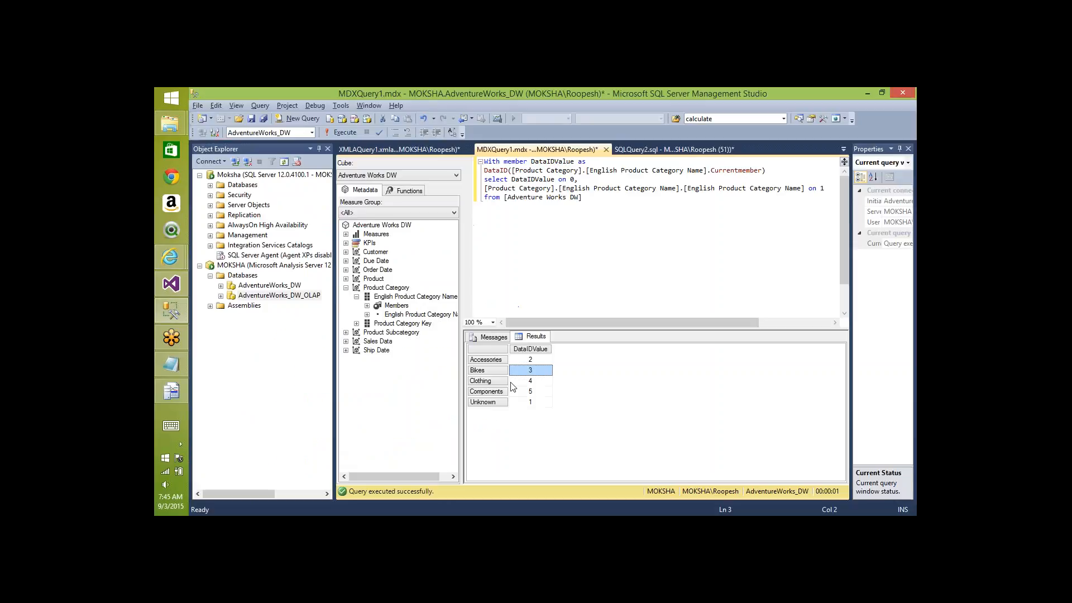
left_click(525, 363)
key("shift+Down")
- Check the fourth partition's category index range, then select DataIDs 2–4 (Accessories to Clothing) in the results
key("alt+Tab")
key("ctrl+Tab")
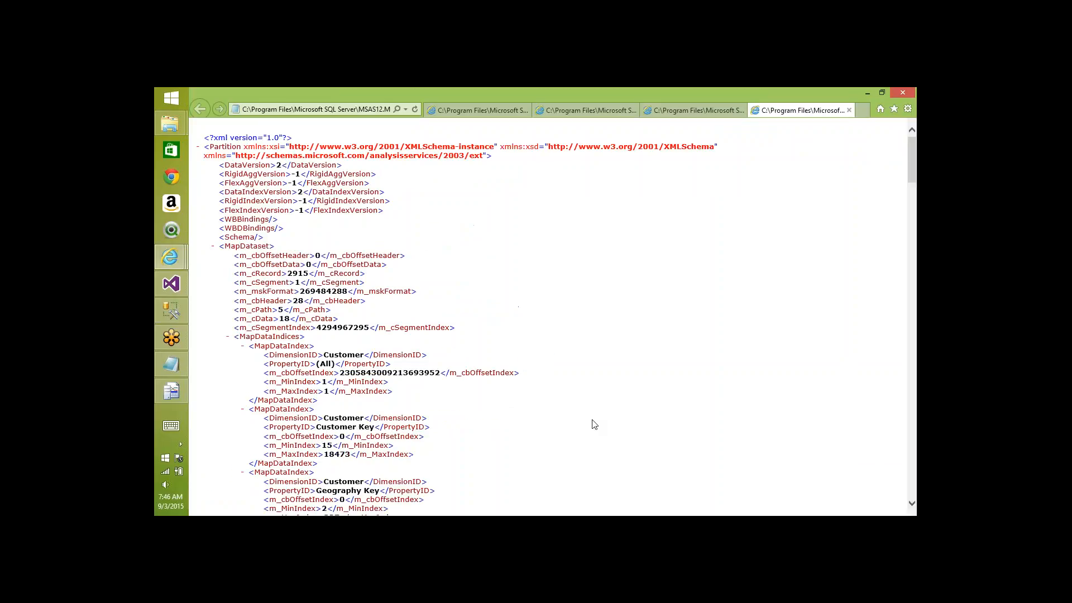
scroll(595, 424, "down", 20)
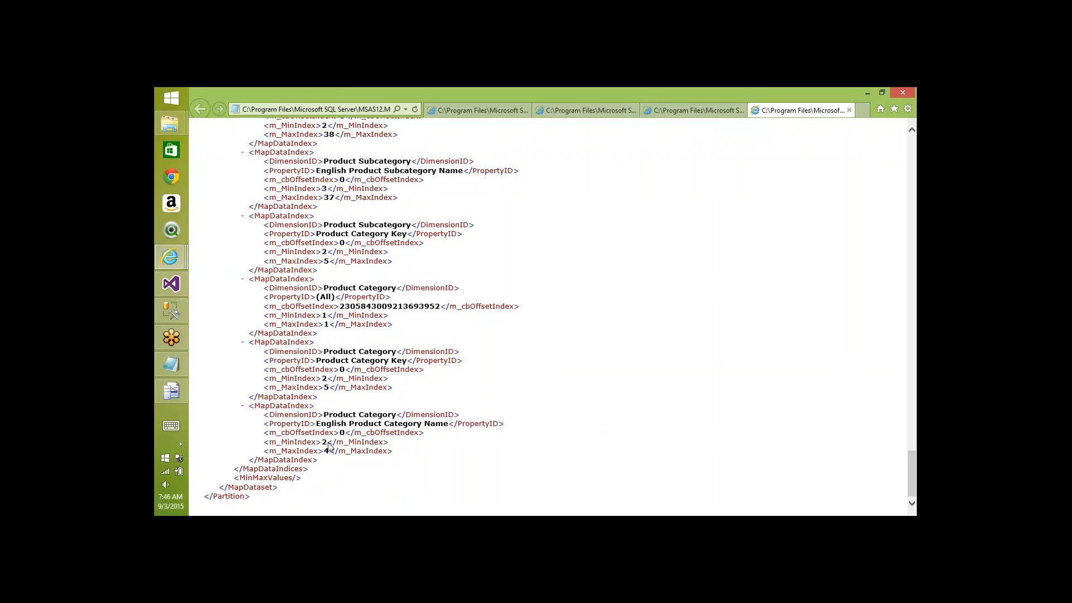
key("alt+Tab")
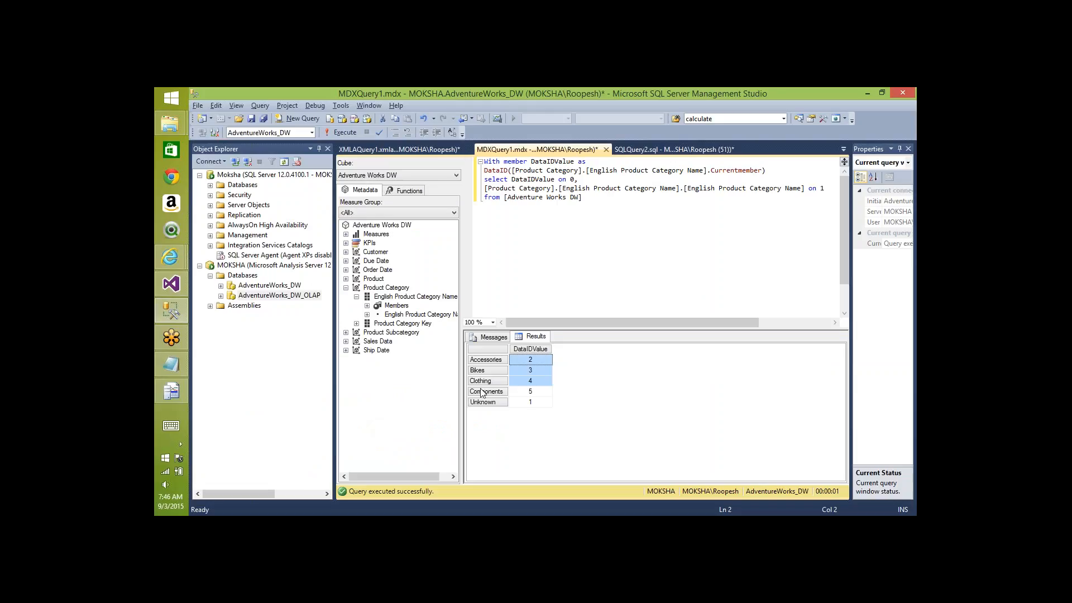
left_click(546, 361)
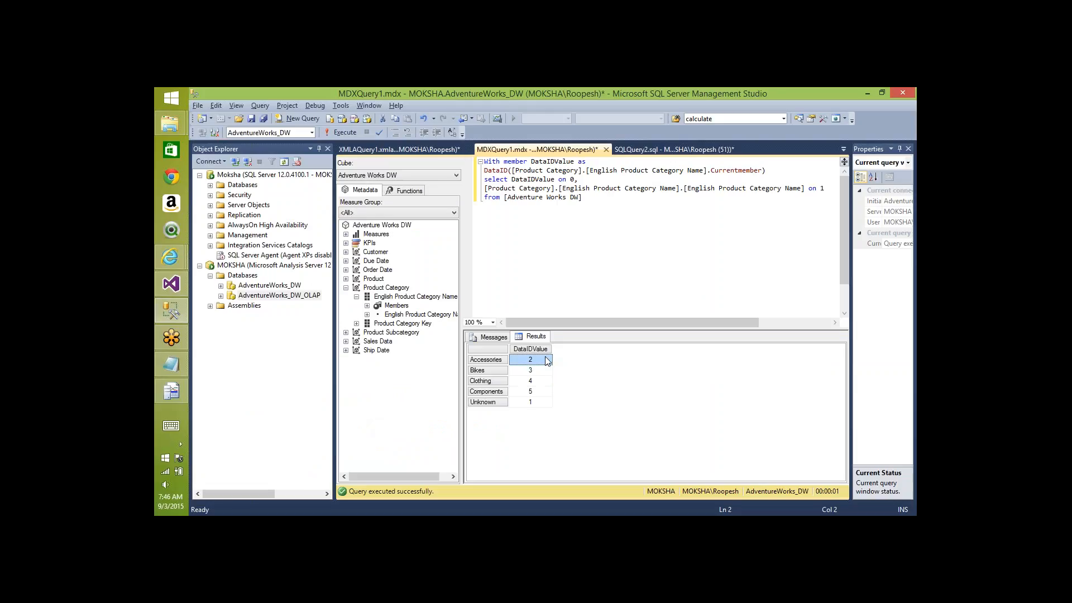
key("shift+Down")
key("shift+Down")
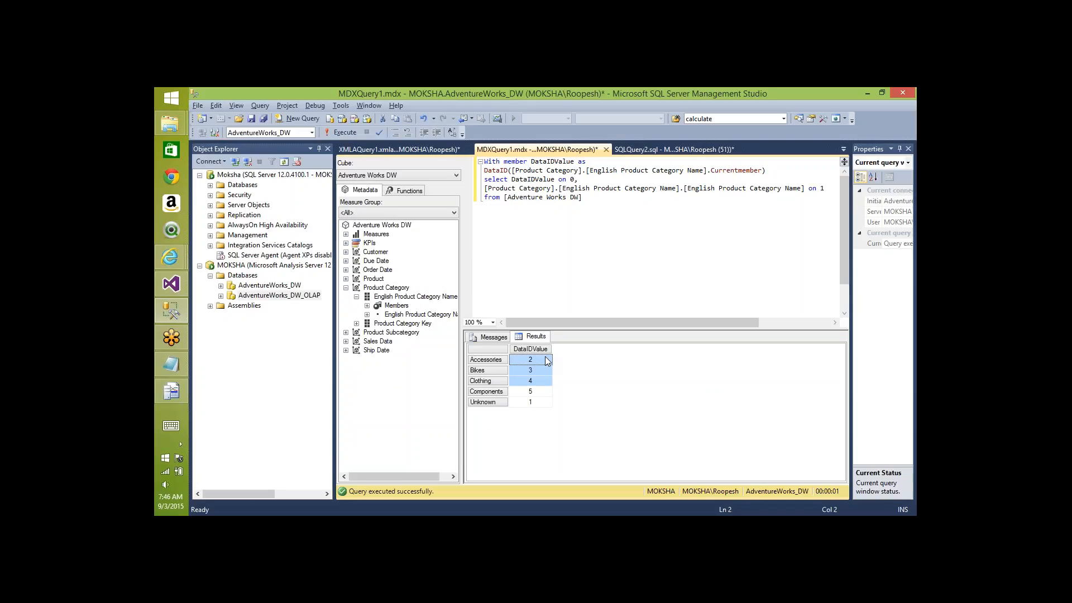
- Reorder the partition XML pages in Internet Explorer and view the second partition's page
key("alt+Tab")
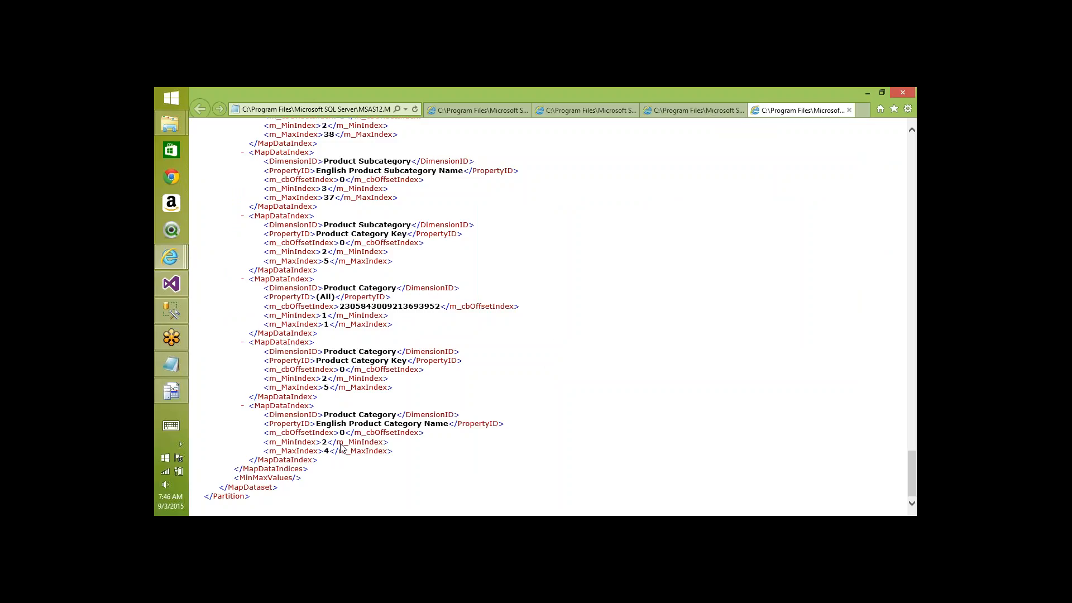
left_click_drag(799, 110, 691, 110)
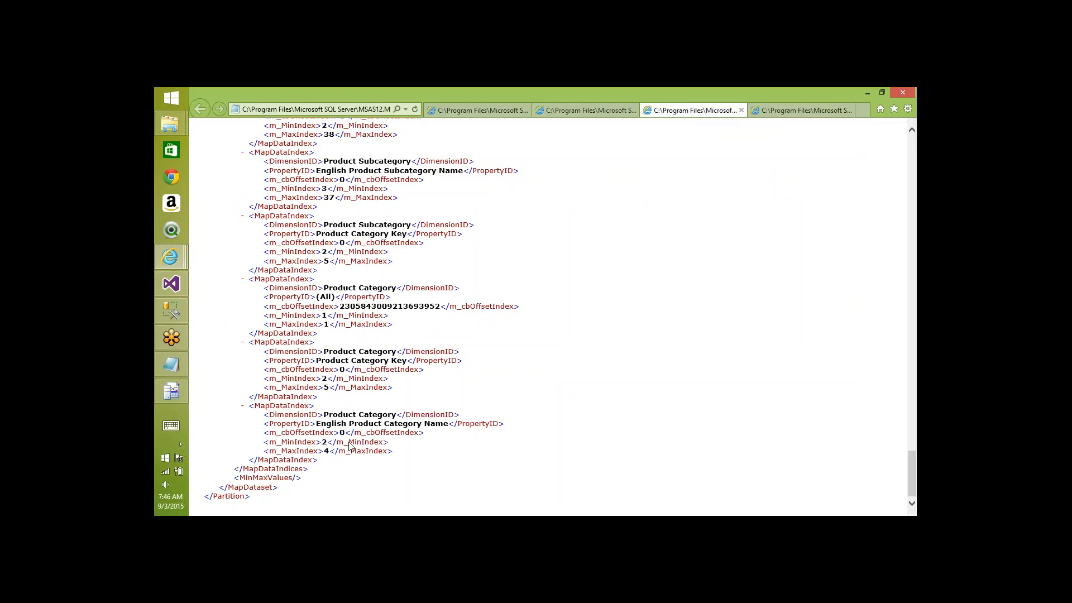
left_click(609, 114)
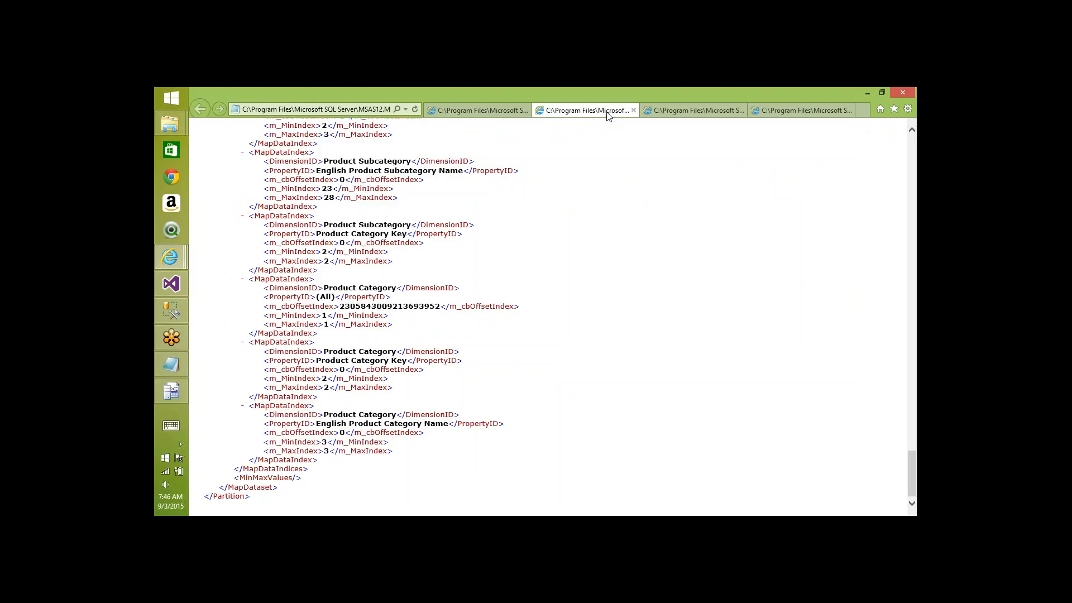
left_click_drag(608, 115, 474, 115)
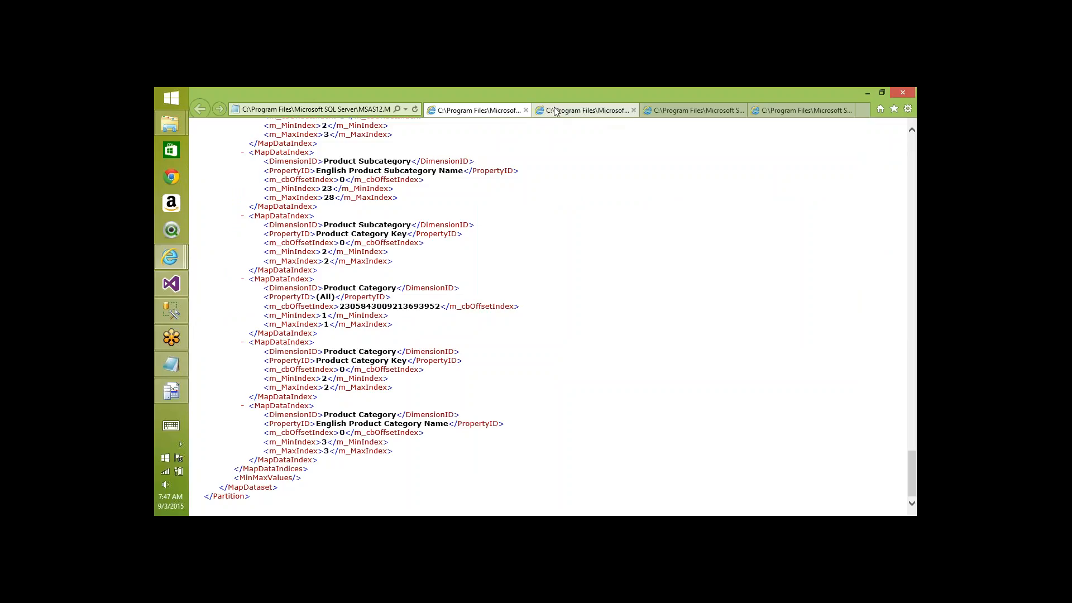
left_click(565, 111)
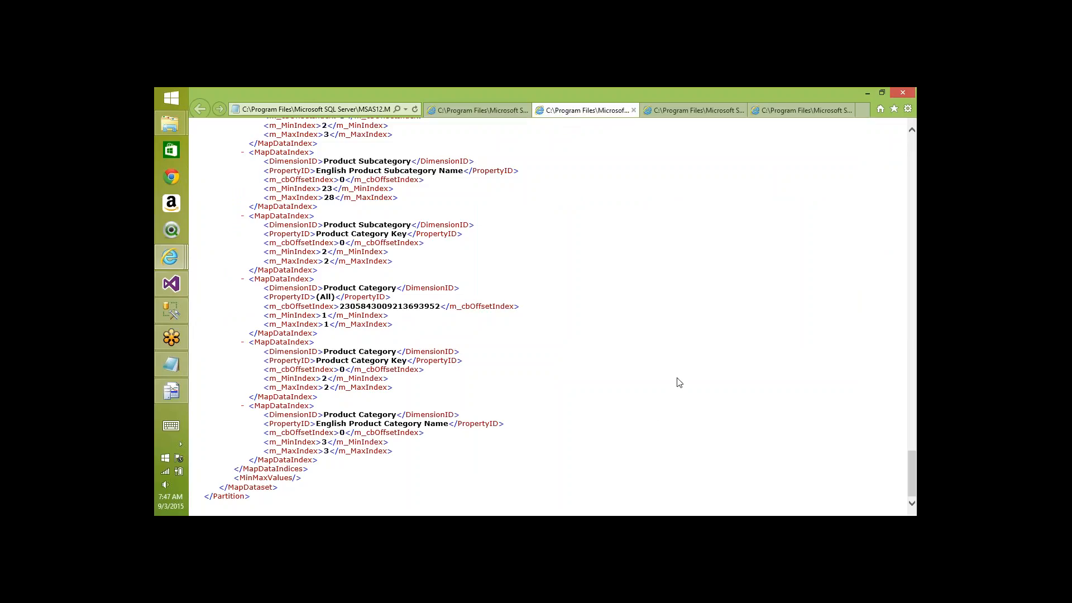
- Clear all captured events from the SQL Server Profiler trace
key("alt+Tab")
key("alt+Tab")
key("alt+Tab")
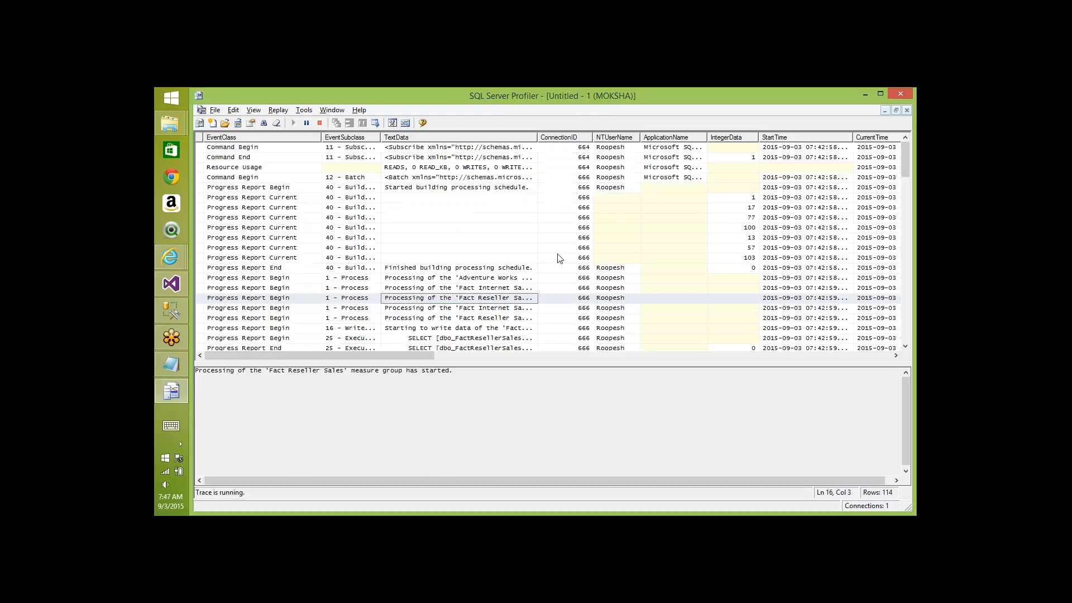
left_click(275, 124)
key("alt+Tab")
key("alt+Tab")
key("alt+Tab")
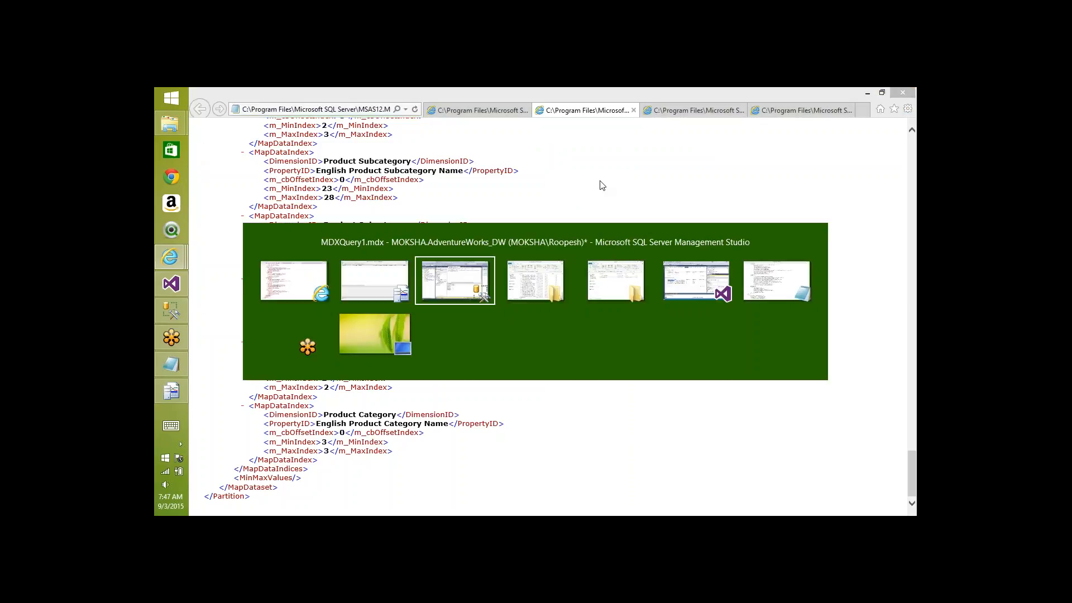
- Start a new MDX query selecting the Sales Amount measure on 0 (columns)
left_click(585, 227)
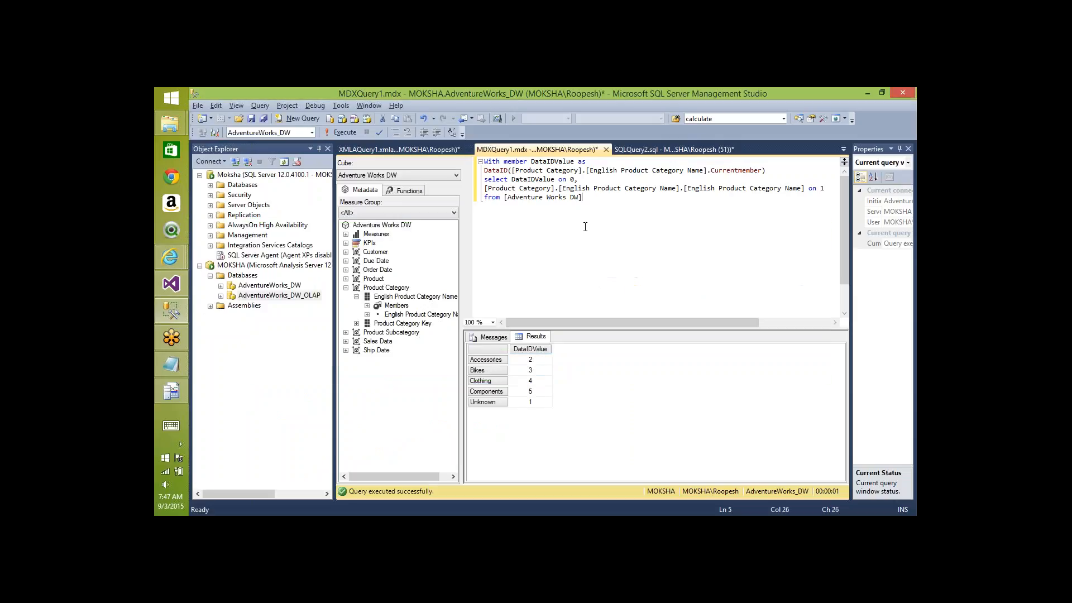
key("ctrl+n")
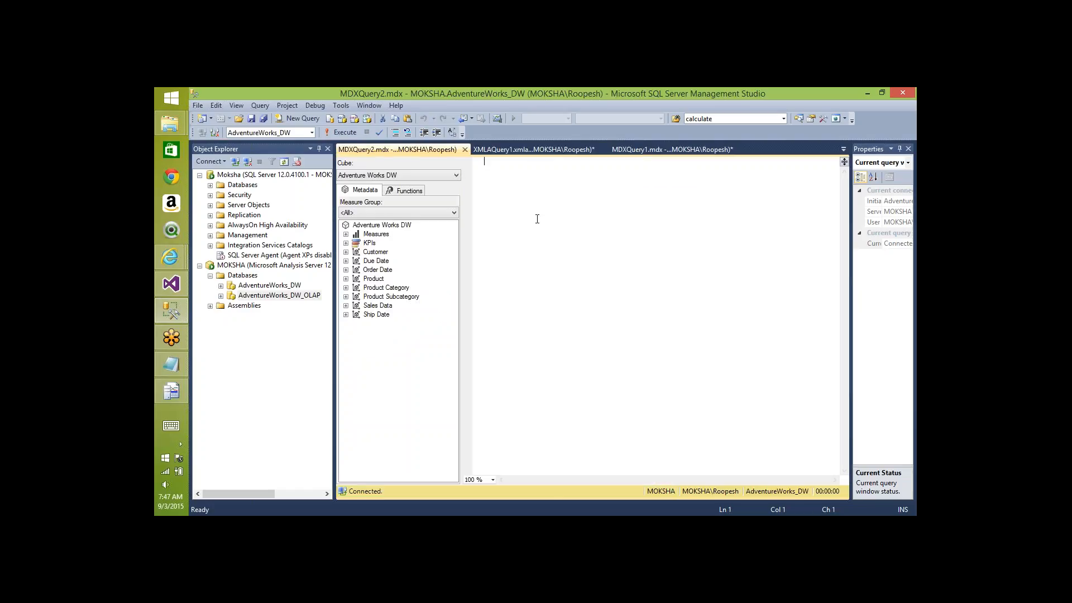
type("Select")
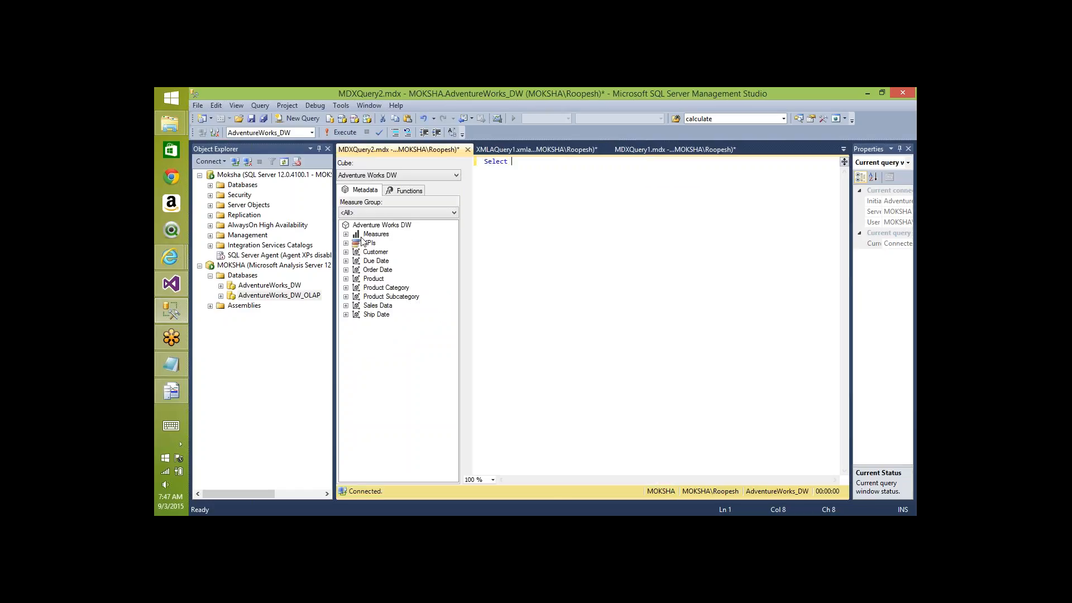
left_click(347, 234)
left_click(356, 244)
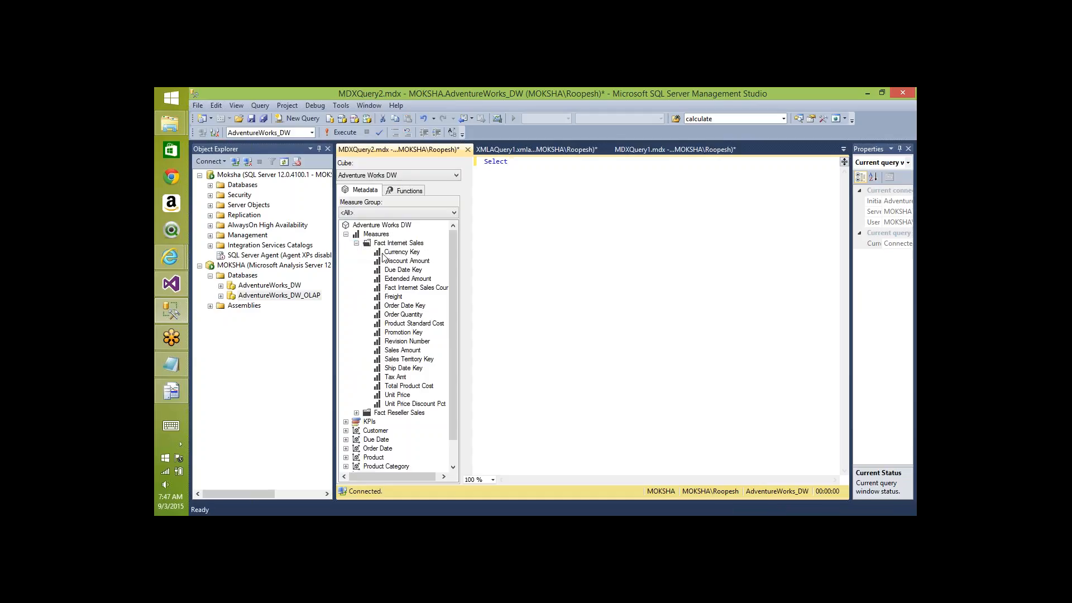
left_click_drag(406, 352, 511, 161)
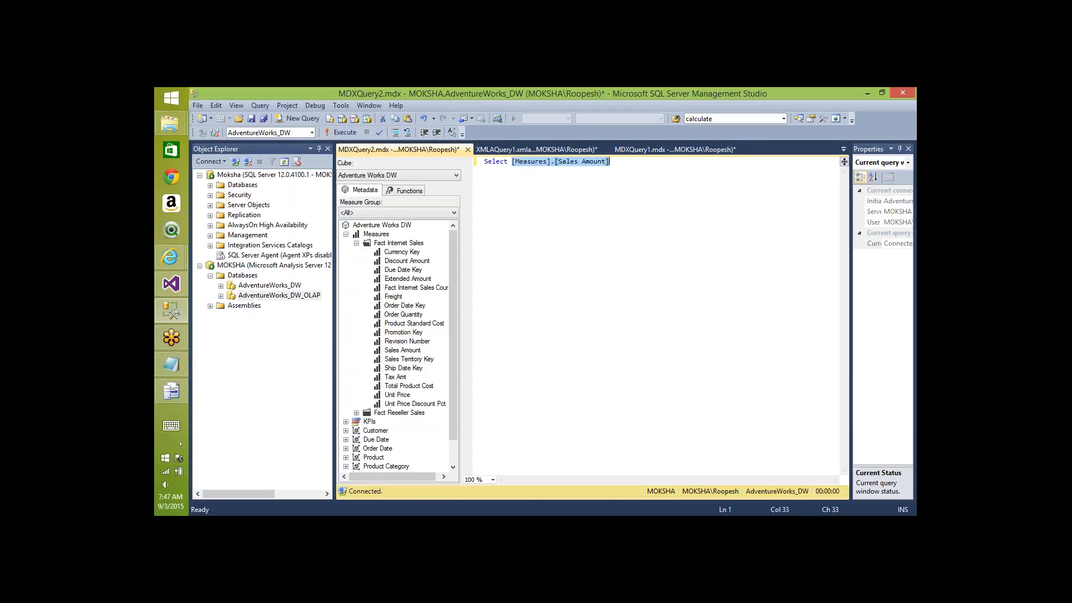
type("on 0")
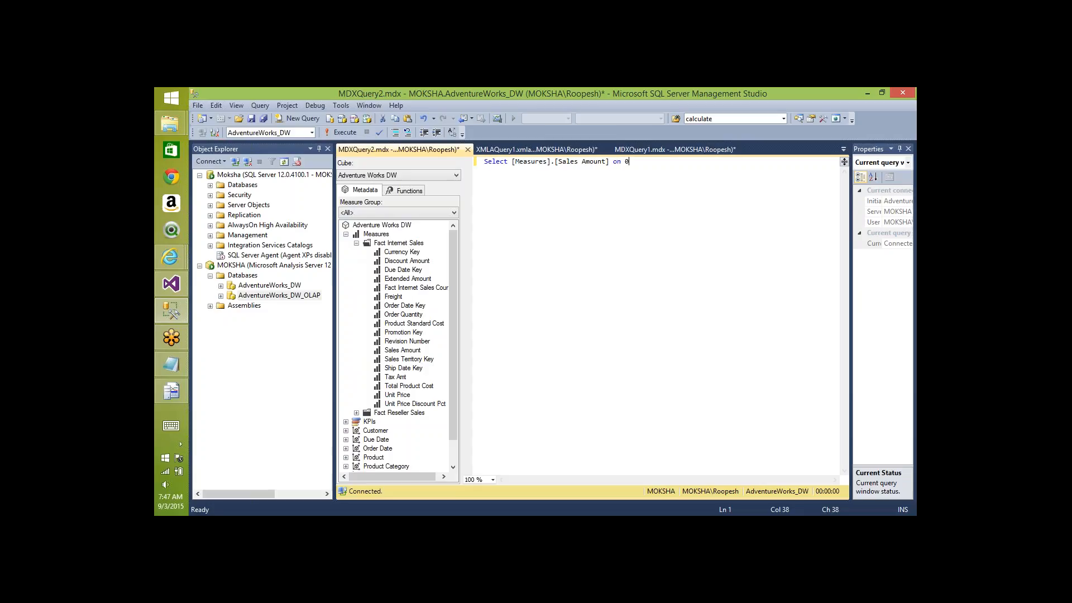
type(",")
key("Return")
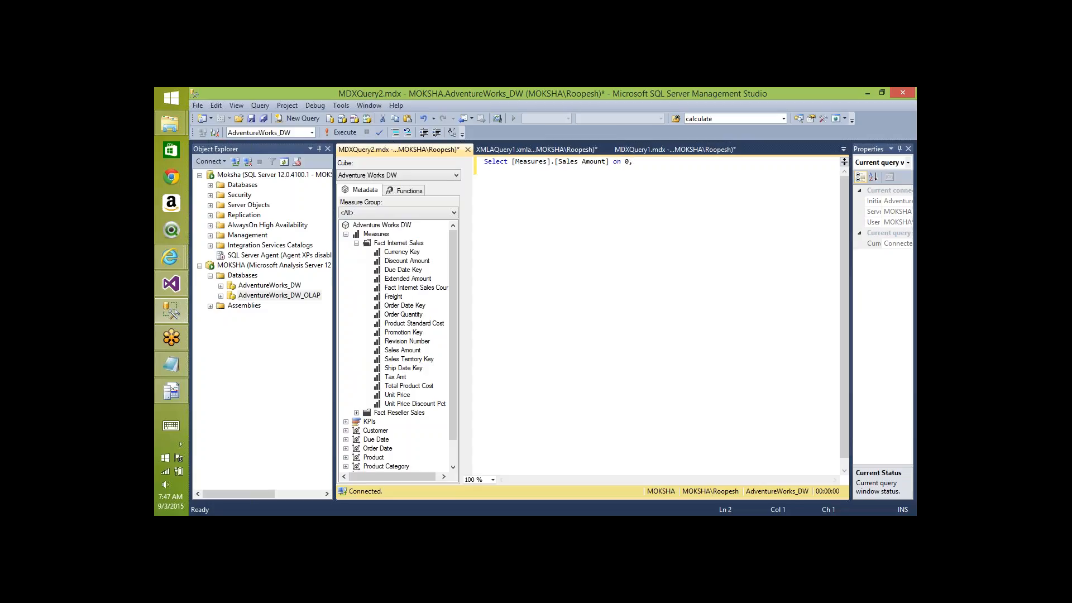
- Add the Accessories product category member on 1 (rows)
left_click(347, 467)
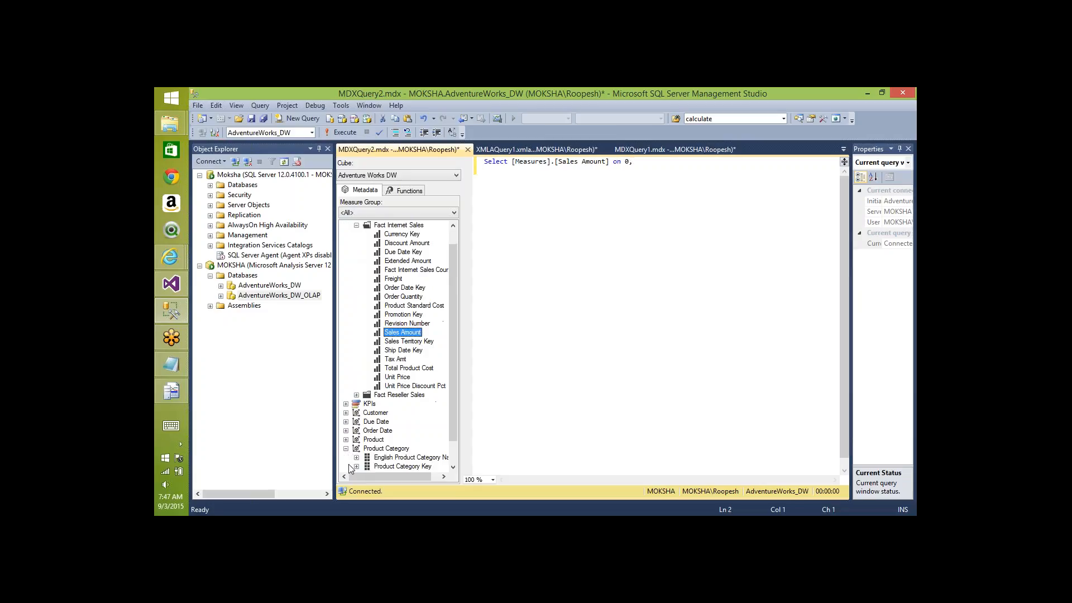
left_click(356, 458)
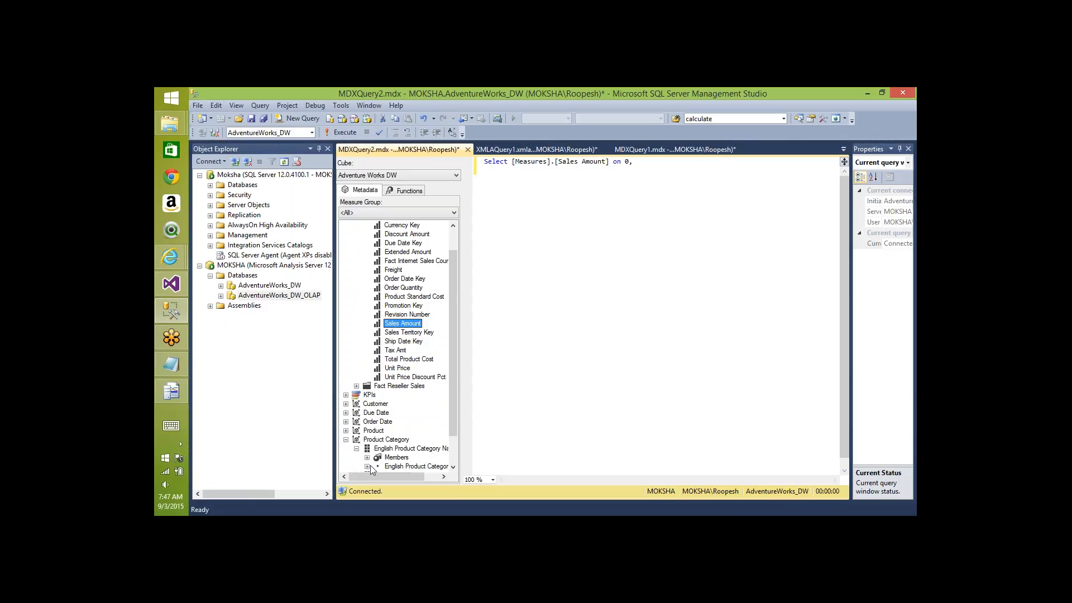
left_click(368, 467)
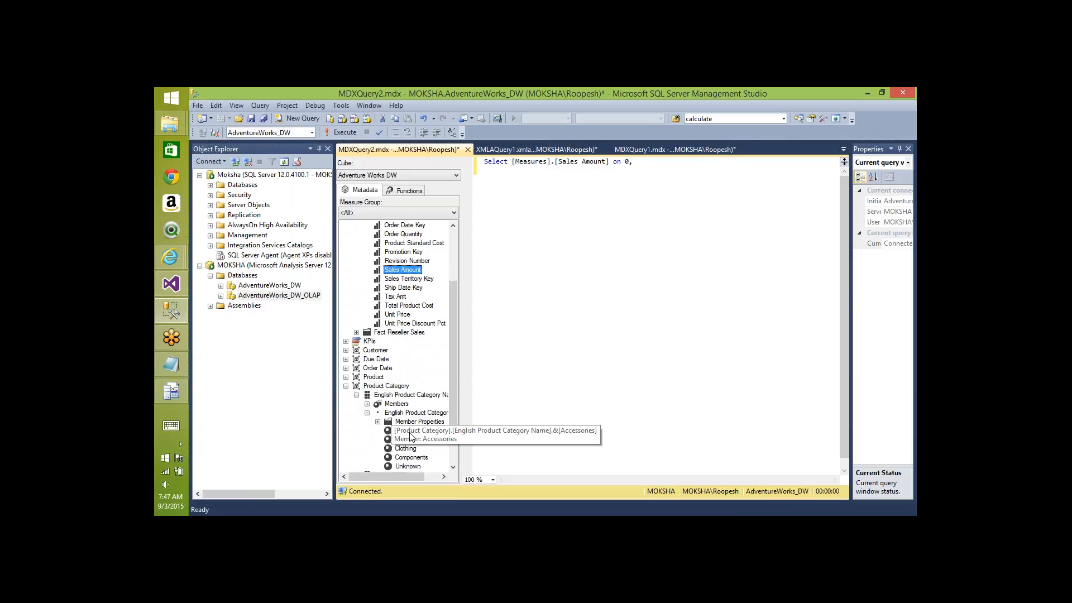
left_click_drag(410, 436, 503, 170)
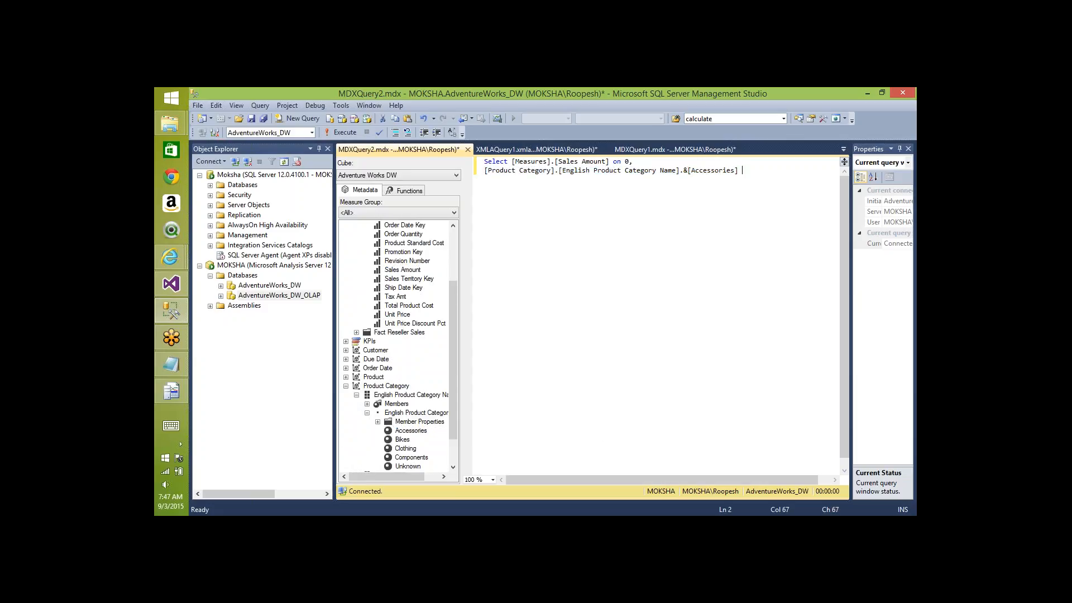
type("on 1")
key("Return")
- Complete the query with 'from' the Adventure Works DW cube
type("from")
left_click(452, 242)
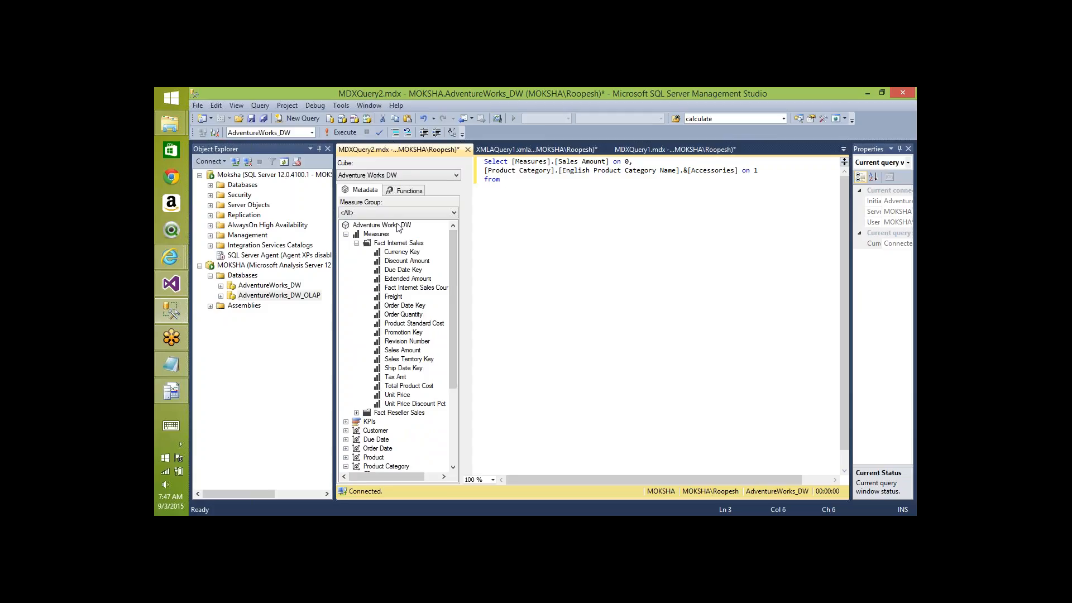
left_click_drag(399, 225, 563, 201)
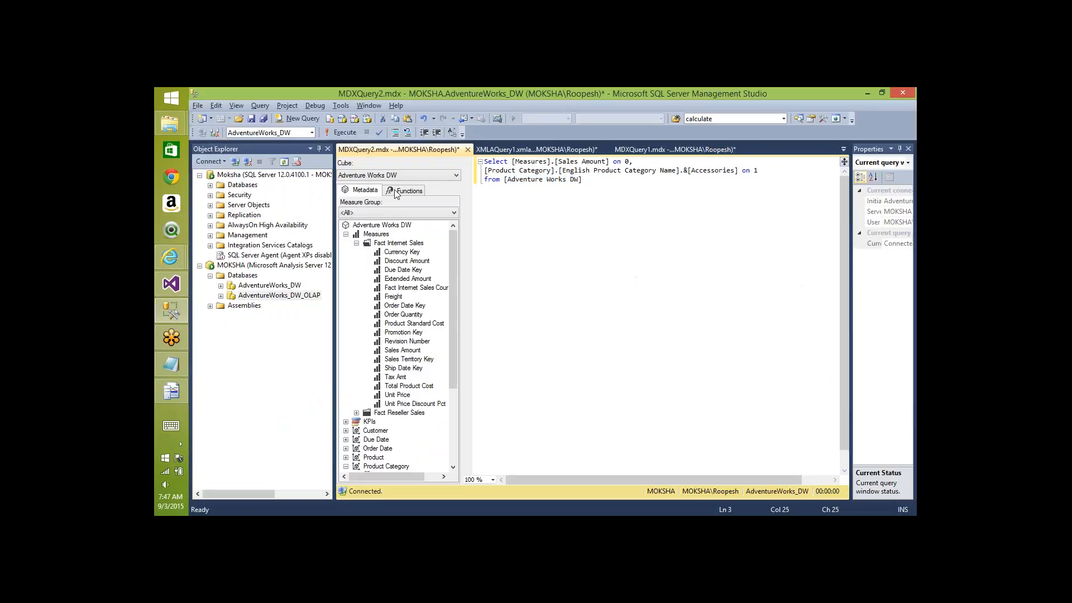
key("alt+Tab")
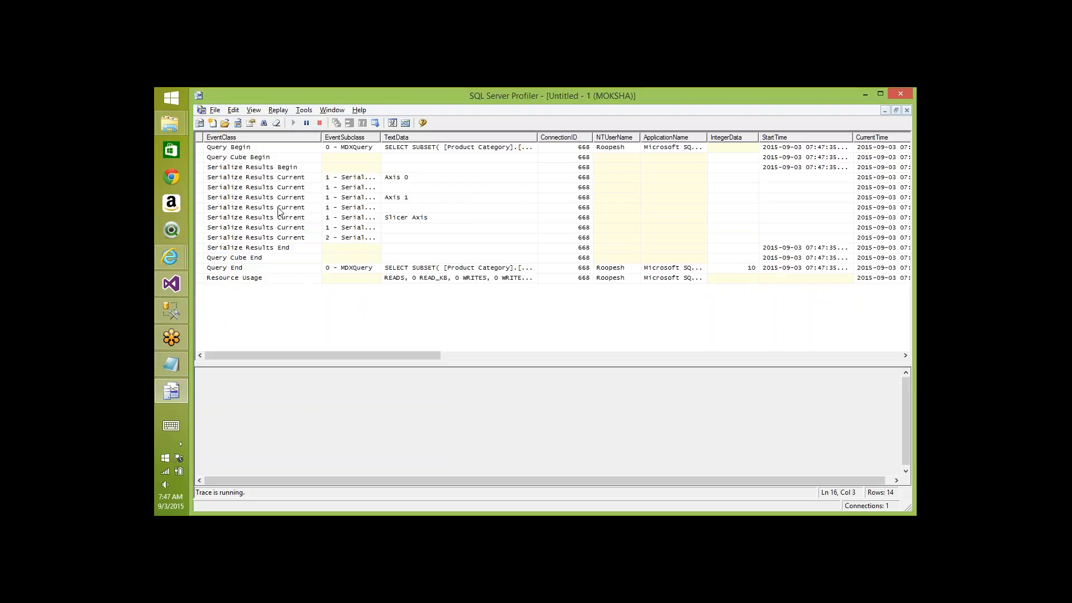
- Clear the Profiler trace and run the Accessories Sales Amount query with F5
left_click(276, 124)
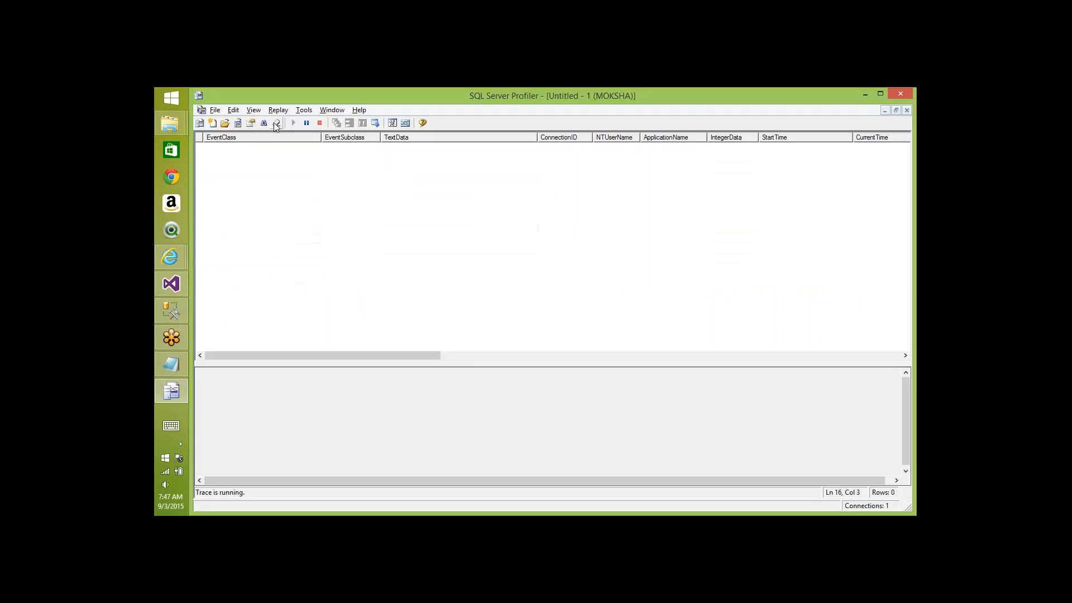
key("alt+Tab")
key("F5")
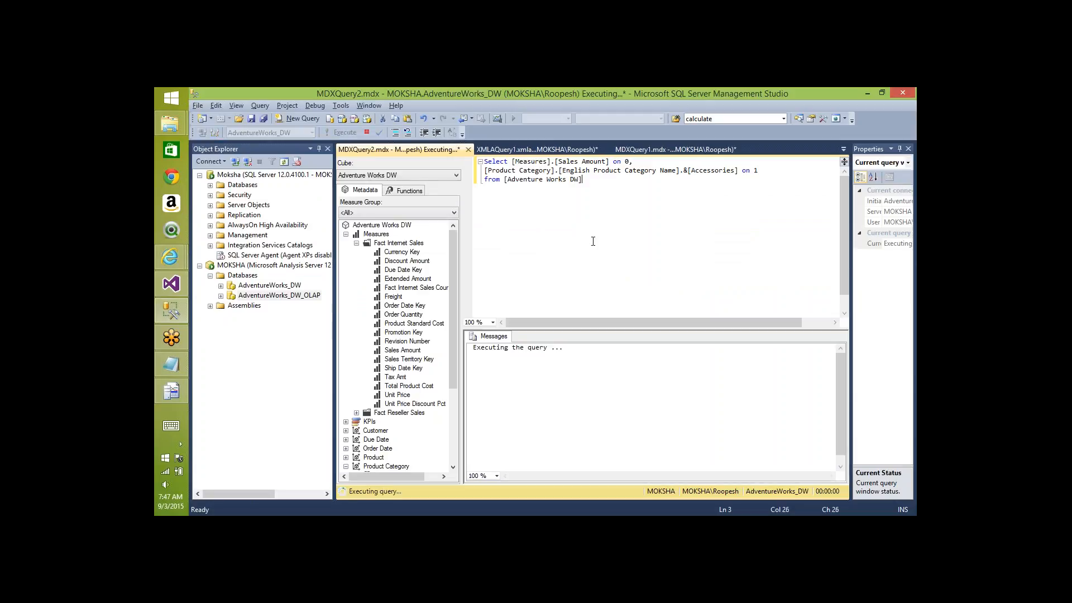
key("alt+Tab")
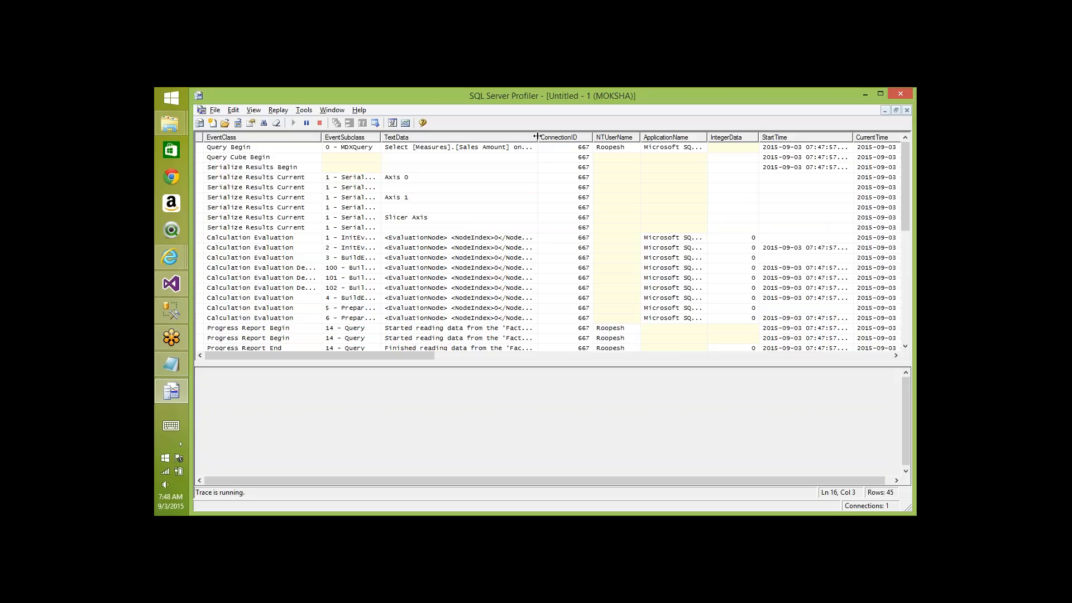
- Inspect the trace's partition read events and compare with the 700759.96 Accessories result
double_click(537, 136)
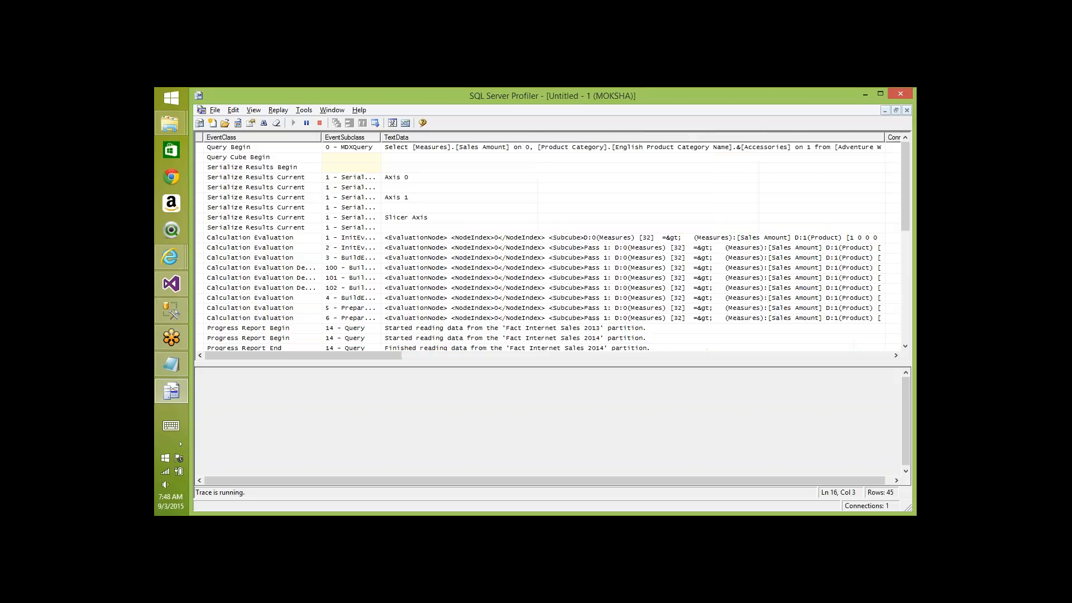
left_click(560, 332)
key("Down")
key("Down")
key("Down")
key("Down")
key("Down")
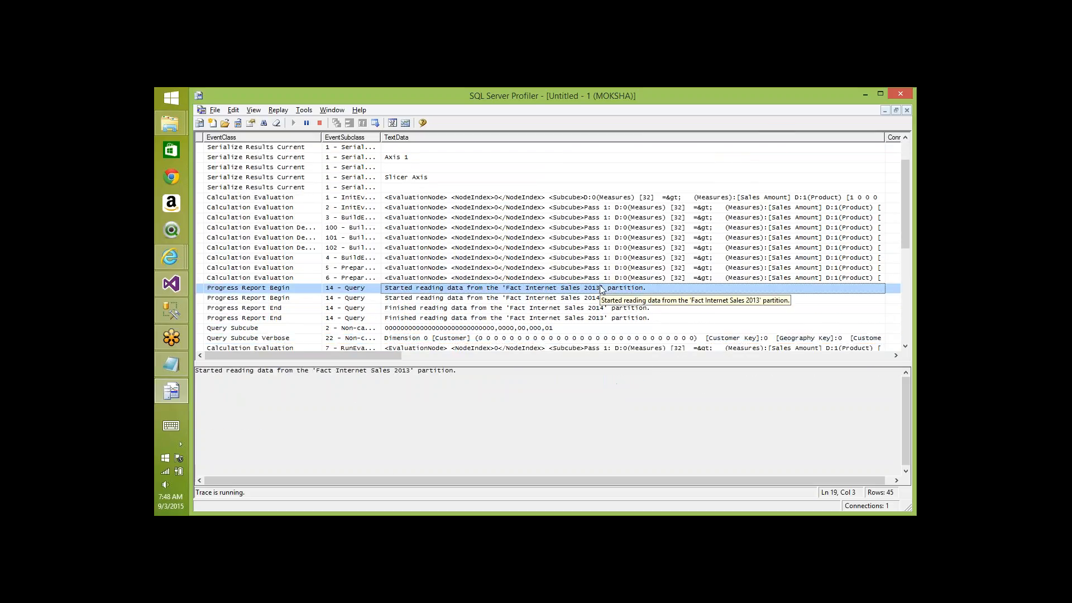
key("Down")
key("Down")
key("Down")
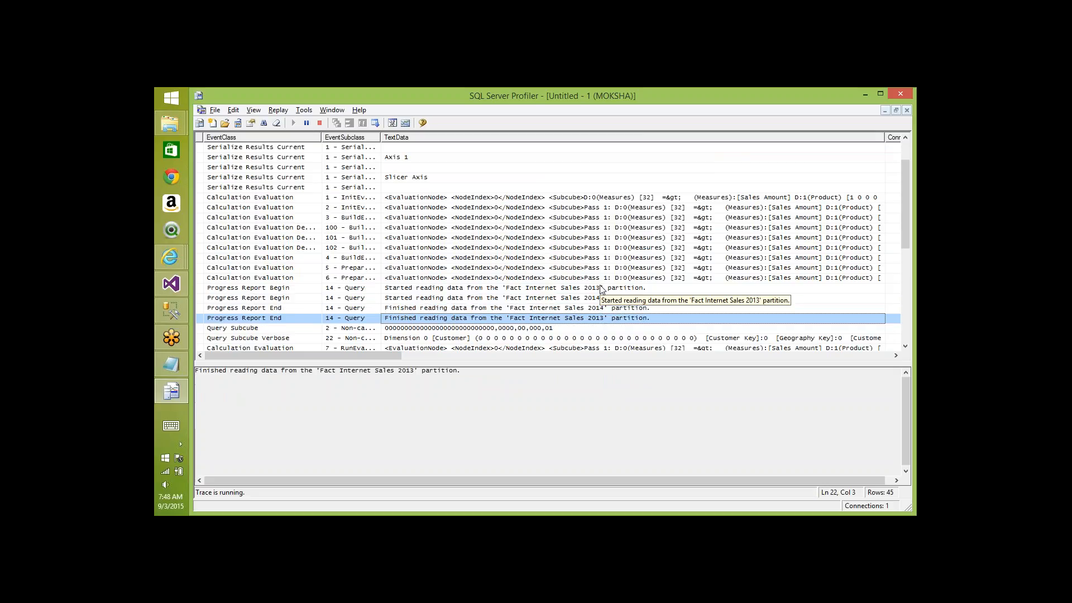
key("Down")
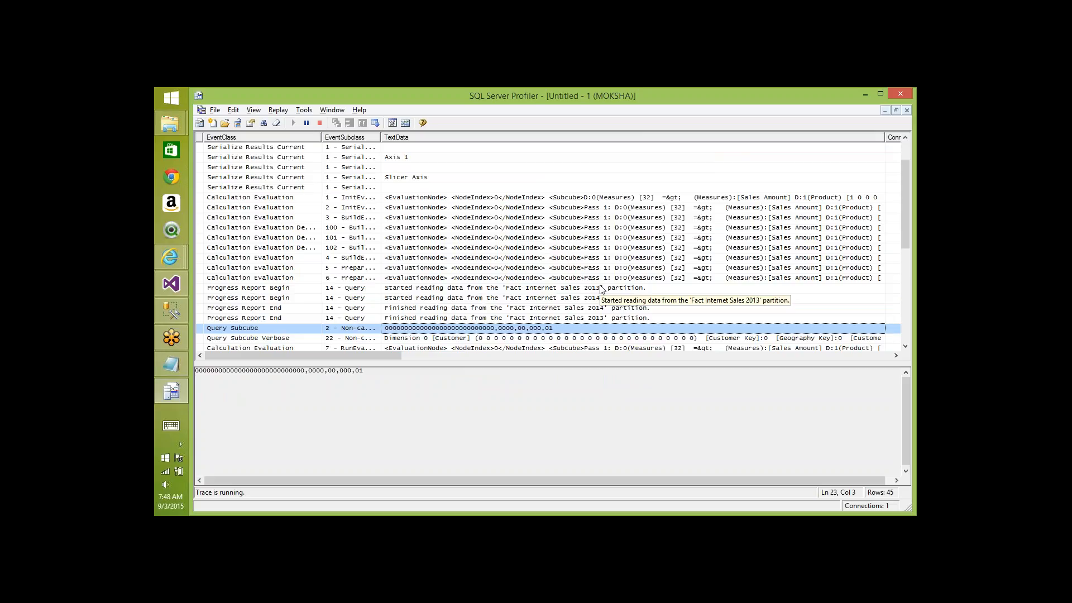
key("alt+Tab")
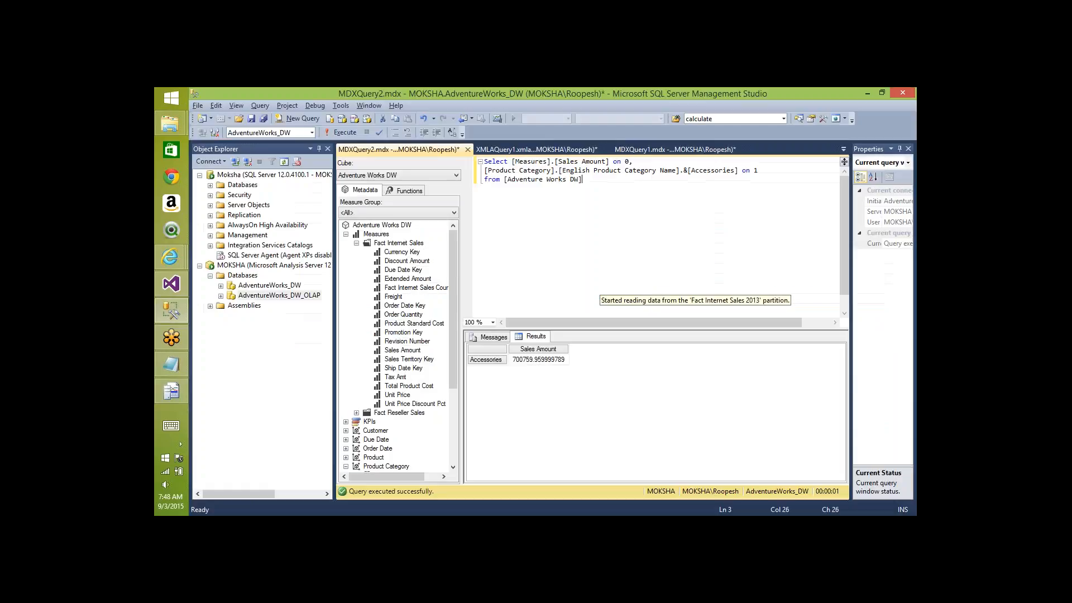
key("alt+Tab")
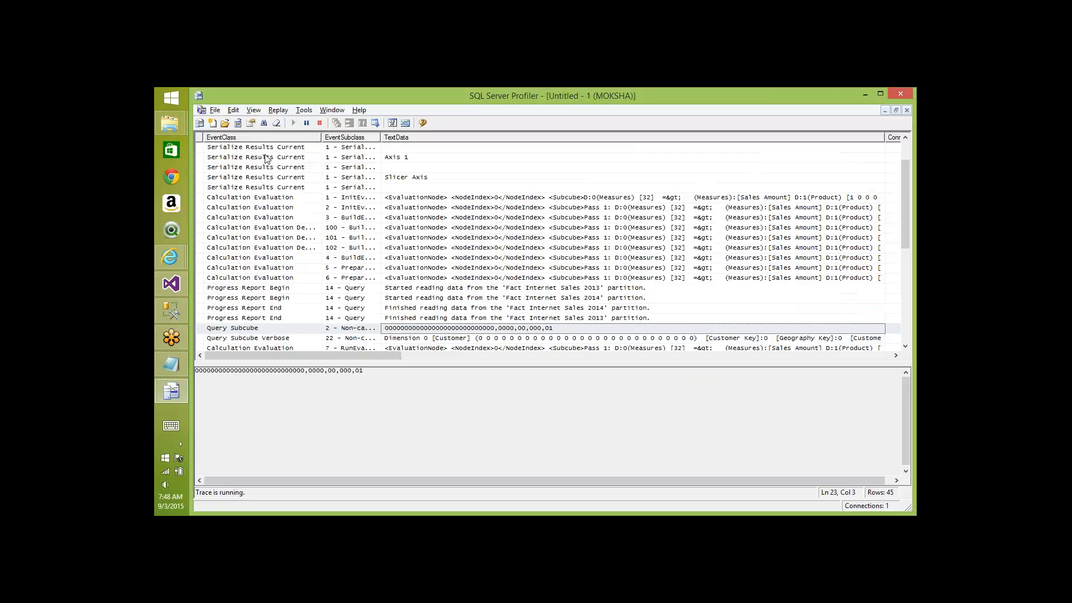
key("alt+Tab")
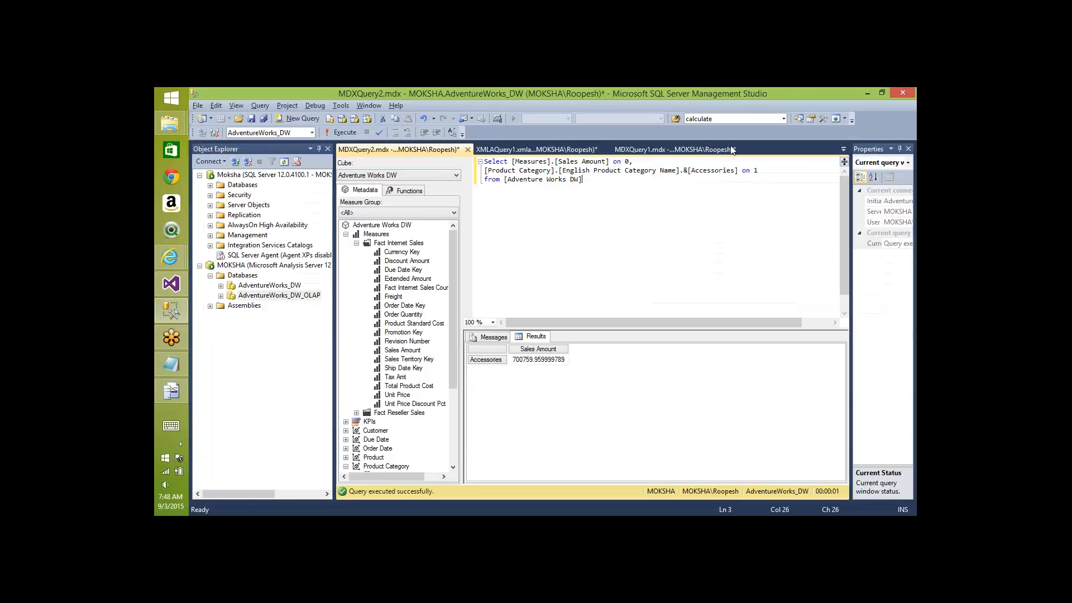
- Replace Accessories with Bikes in the query and run it
double_click(720, 170)
type("Bikes")
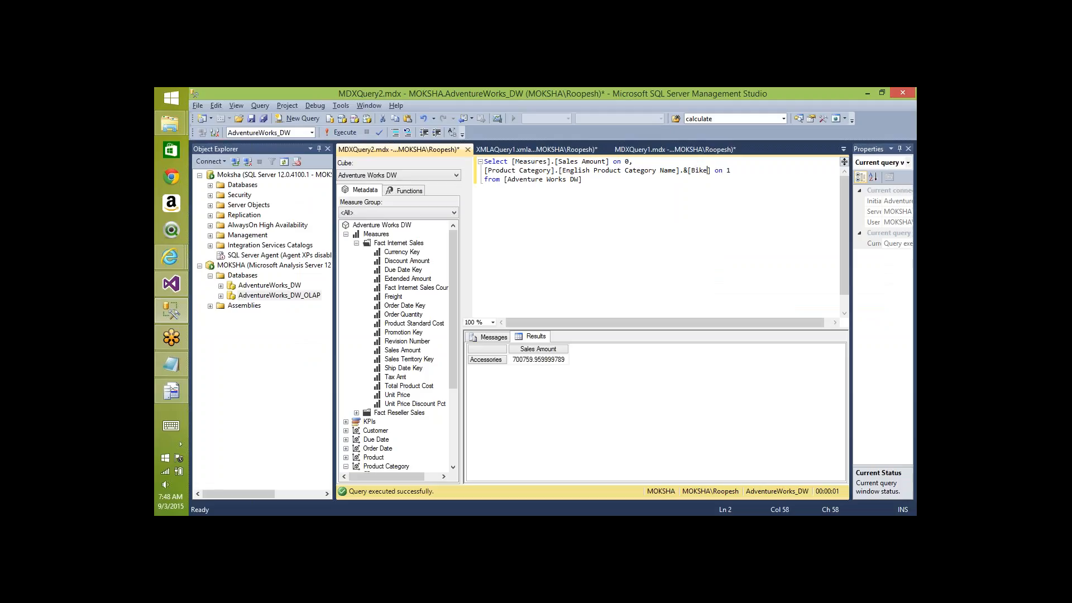
key("F5")
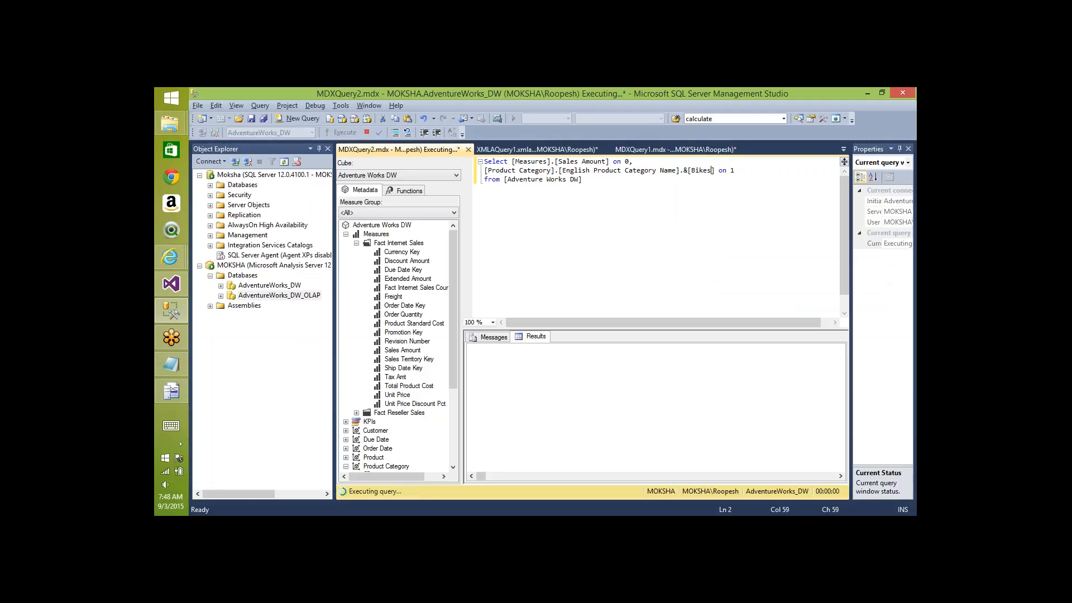
- Review the Bikes partition read events in Profiler and the 28318144.65 Sales Amount result
key("alt+Tab")
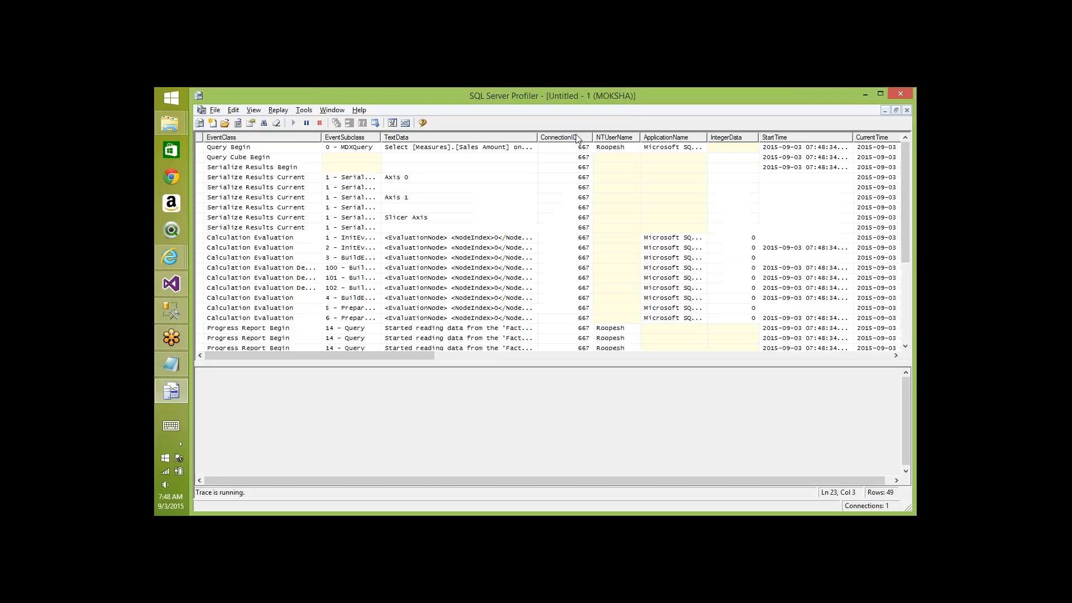
left_click_drag(536, 142, 886, 141)
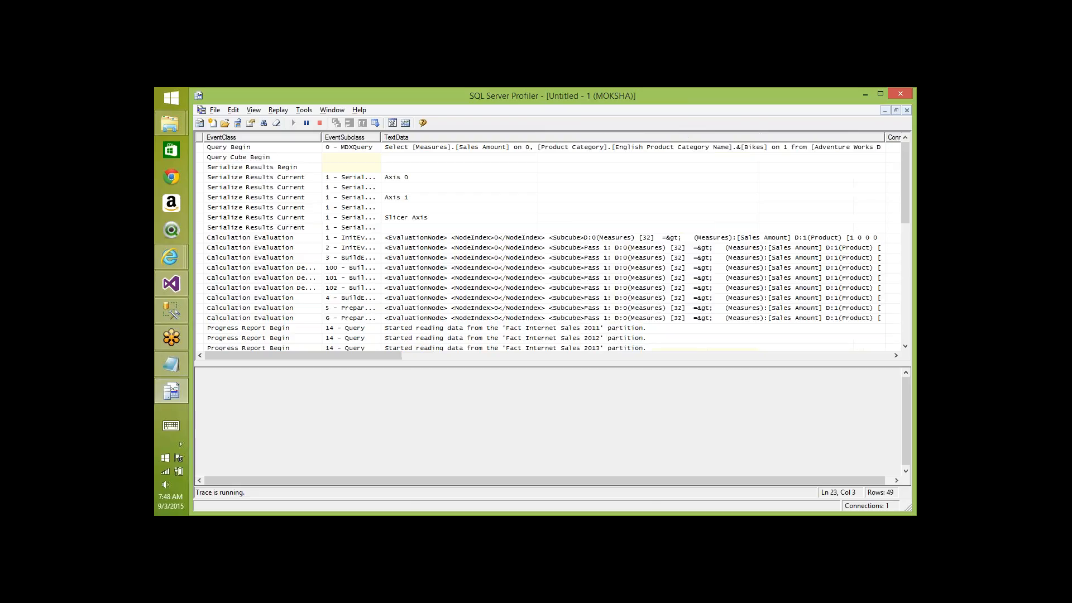
left_click(572, 329)
key("Down")
key("Down")
key("Down")
key("Down")
key("Down")
key("Down")
key("Down")
key("Down")
key("Down")
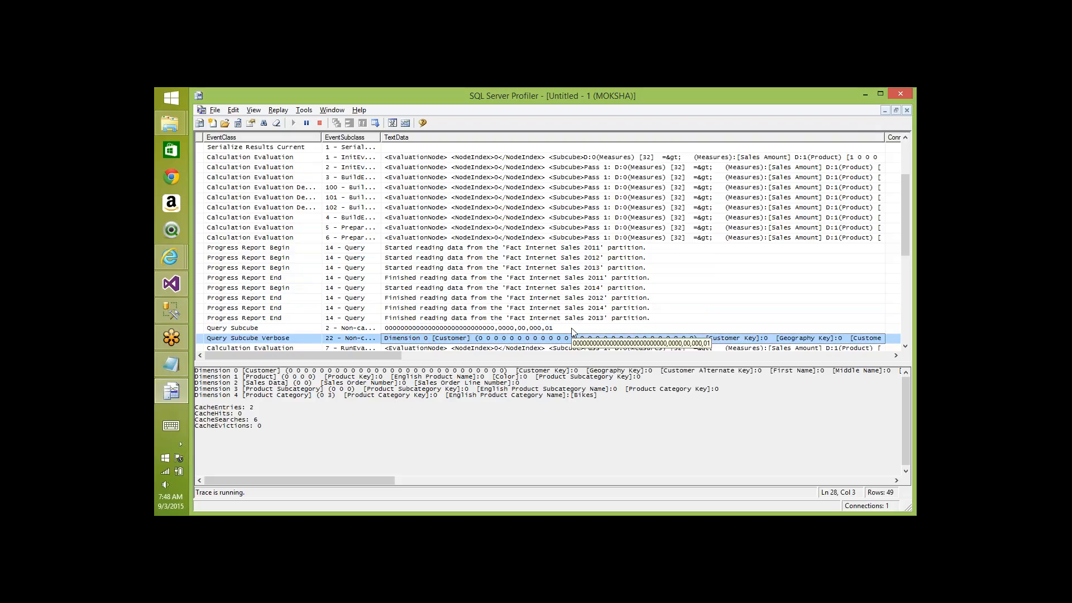
key("alt+Tab")
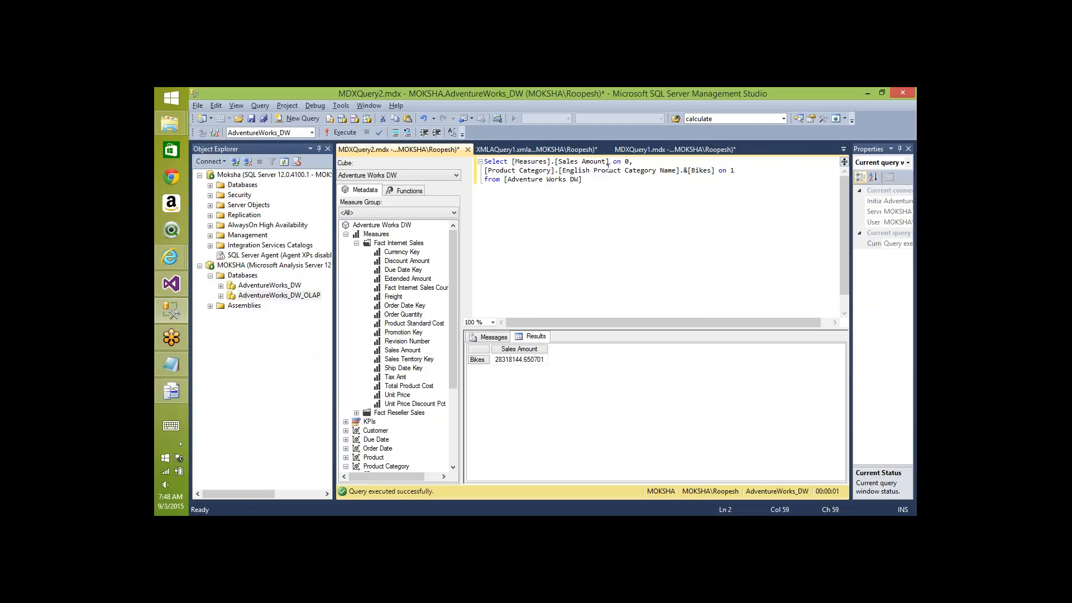
key("Down")
key("ctrl+Tab")
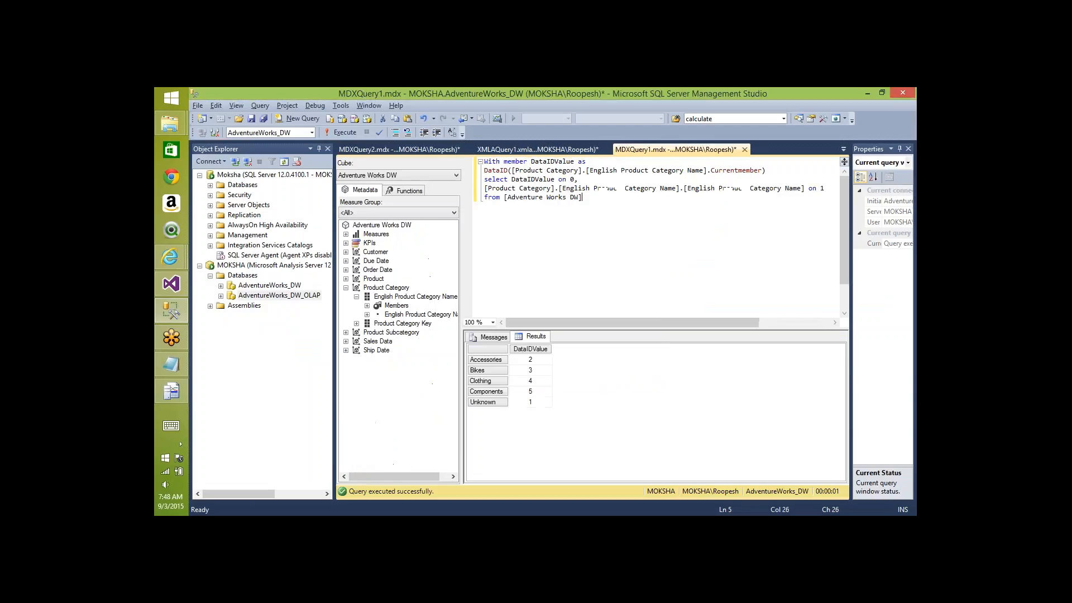
key("ctrl+Tab")
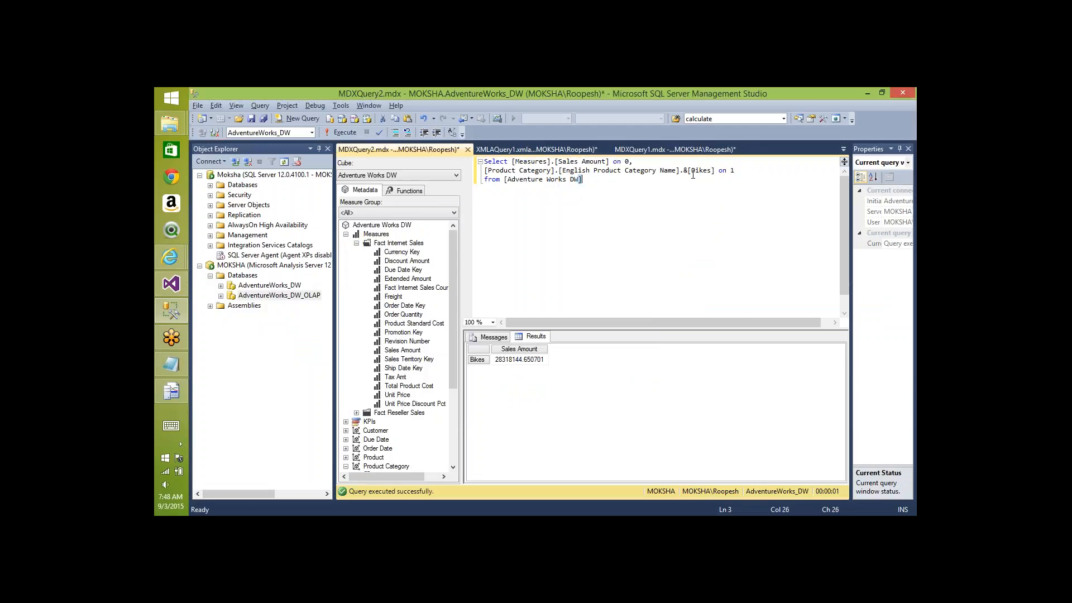
- Replace Bikes with Clothing in the query and run it
double_click(701, 170)
type("Clothing")
key("F5")
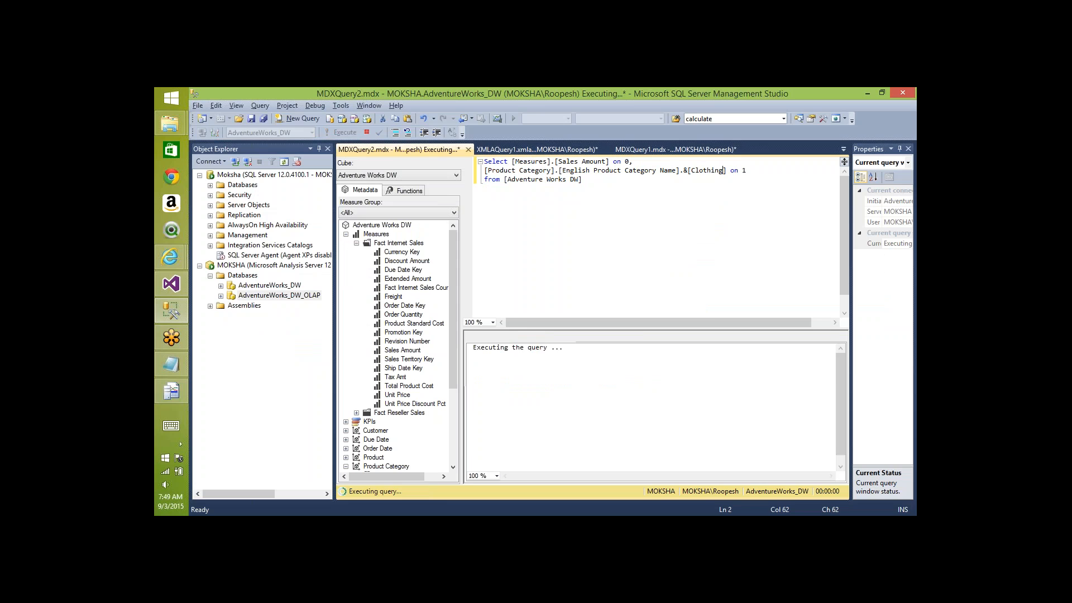
key("alt+Tab")
- Step through the Clothing query's Progress Report Begin and End partition read events
key("Down")
key("Down")
key("Down")
key("Down")
key("Down")
key("Down")
key("Down")
key("Down")
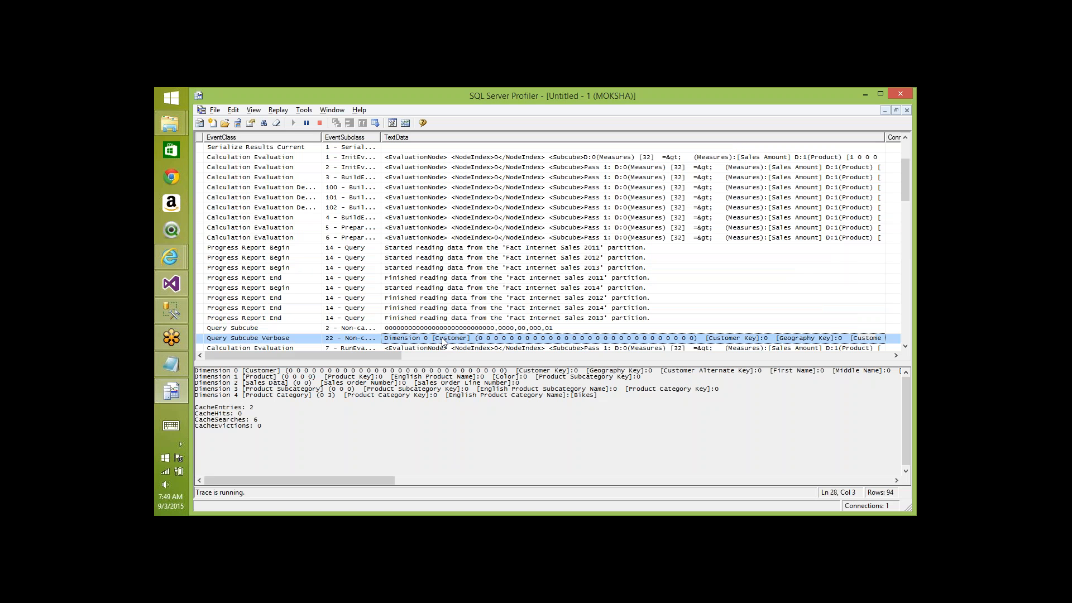
key("Down")
key("Down")
key("Down")
key("Down")
key("Down")
key("Down")
key("Down")
key("Down")
key("Down")
key("Down")
key("Down")
key("Down")
key("Down")
key("Down")
key("Down")
key("Down")
key("Down")
key("Down")
key("Down")
key("Down")
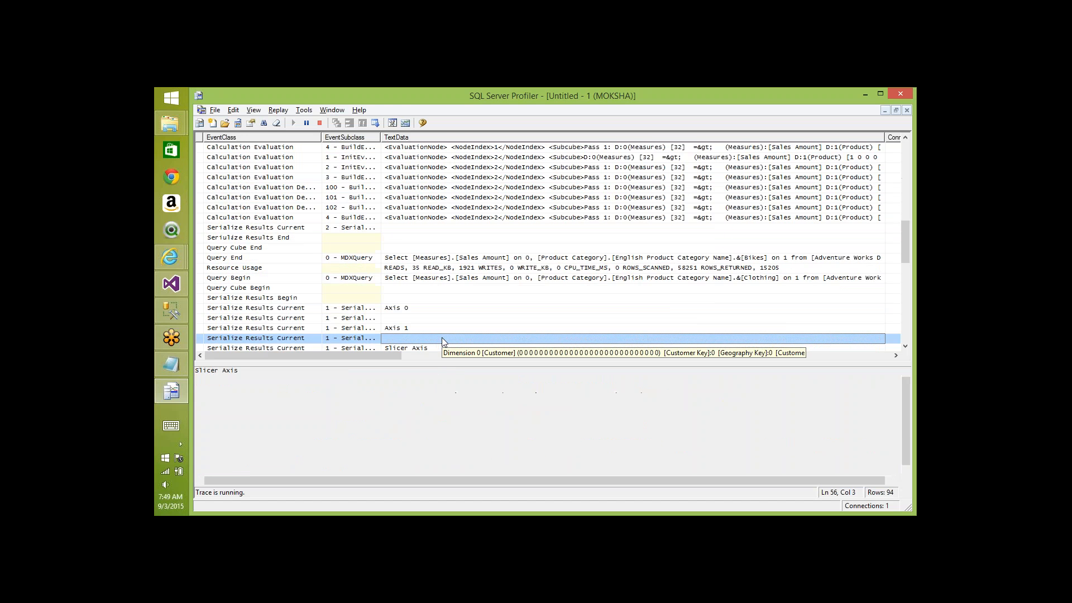
key("Down")
key("Down")
key("Down")
key("Down")
key("Down")
key("Down")
key("Down")
key("Down")
key("Down")
key("Down")
key("Down")
key("Down")
key("Down")
key("Down")
key("Down")
key("Down")
key("Down")
key("Down")
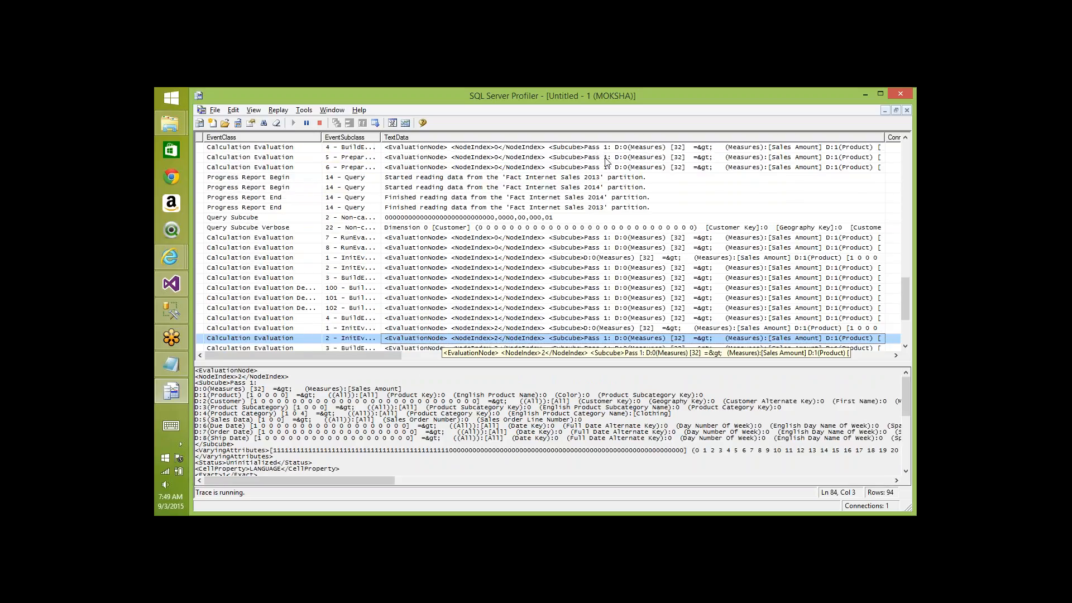
left_click(595, 179)
key("Down")
key("Down")
key("Down")
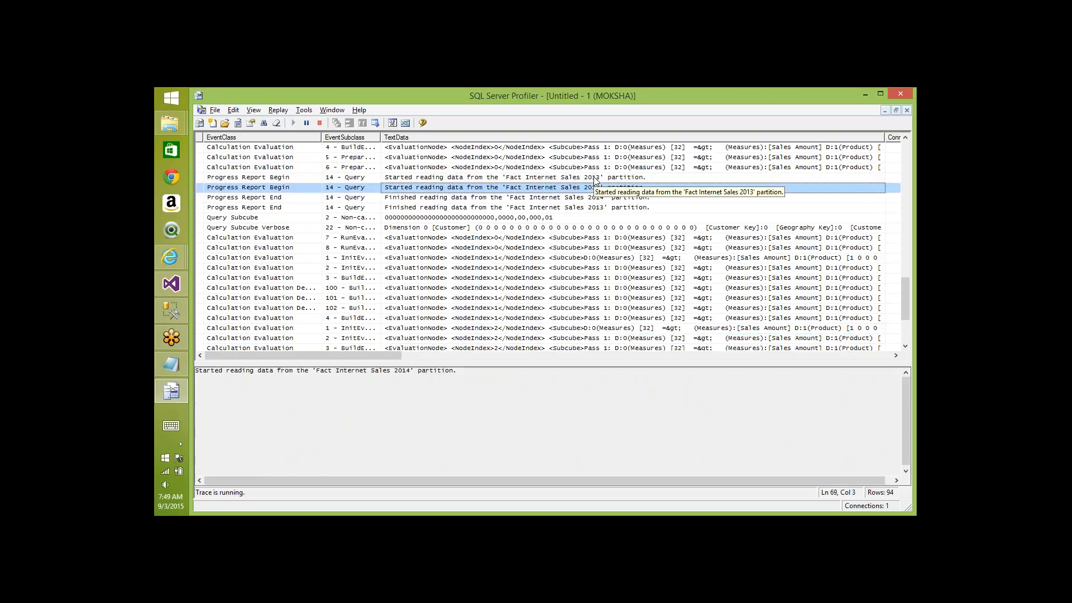
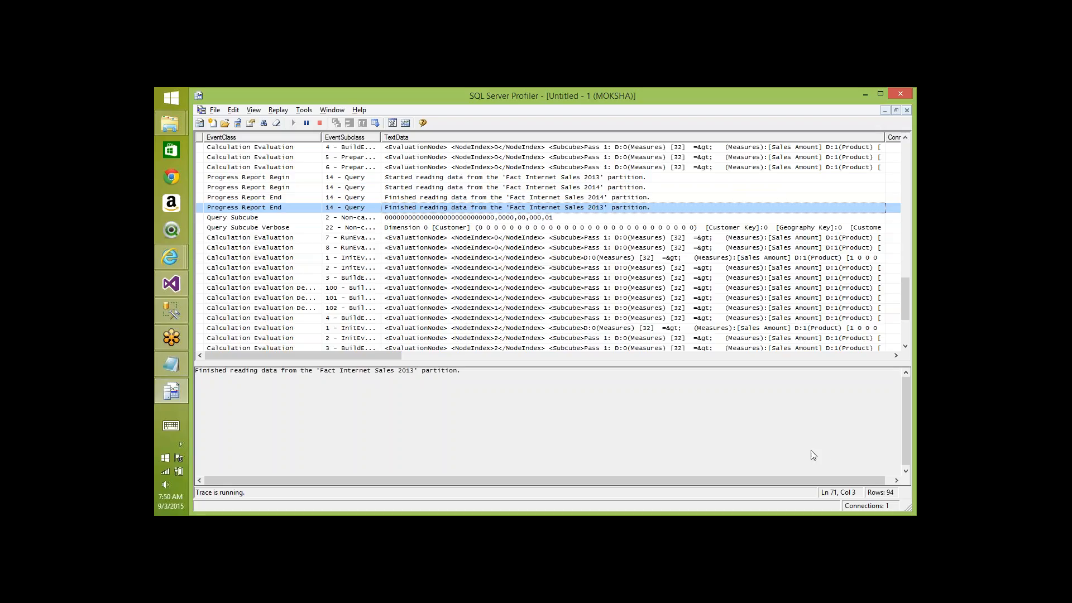
- Bring the Internet Explorer window showing the partition XML file to the front
key("alt+Tab")
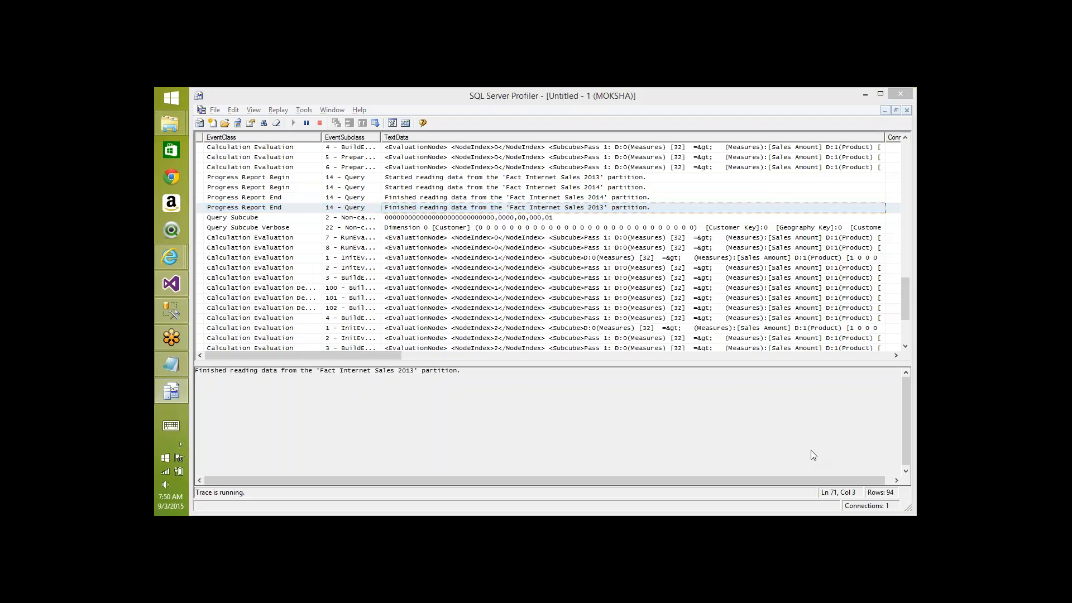
key("alt+Tab")
key("alt+Tab")
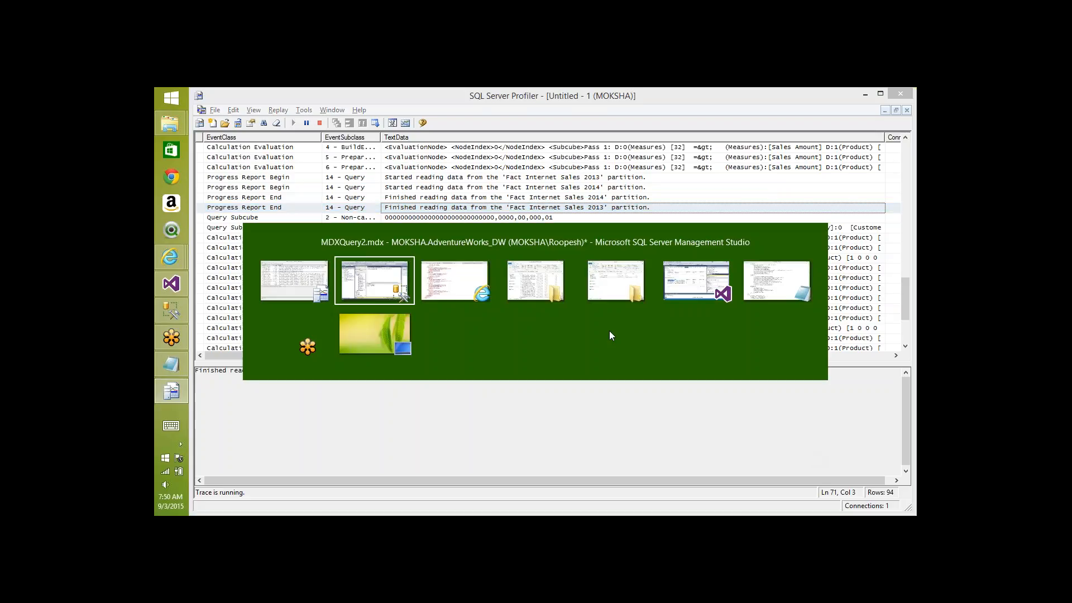
key("Tab")
key("Tab")
key("Tab")
key("Tab")
key("Tab")
key("Tab")
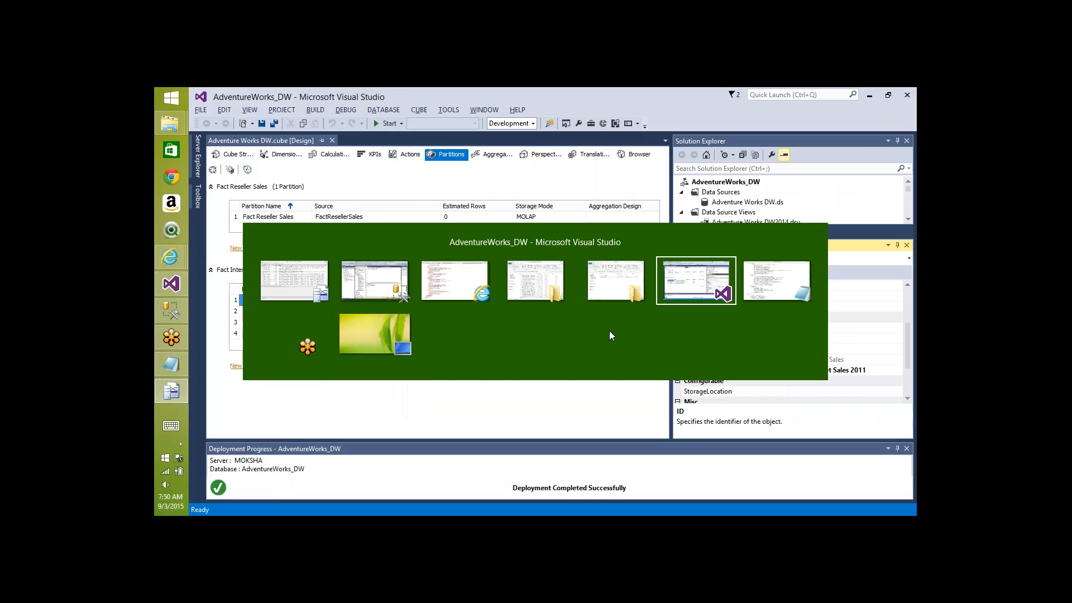
key("Tab")
key("Tab")
key("Tab")
key("Tab")
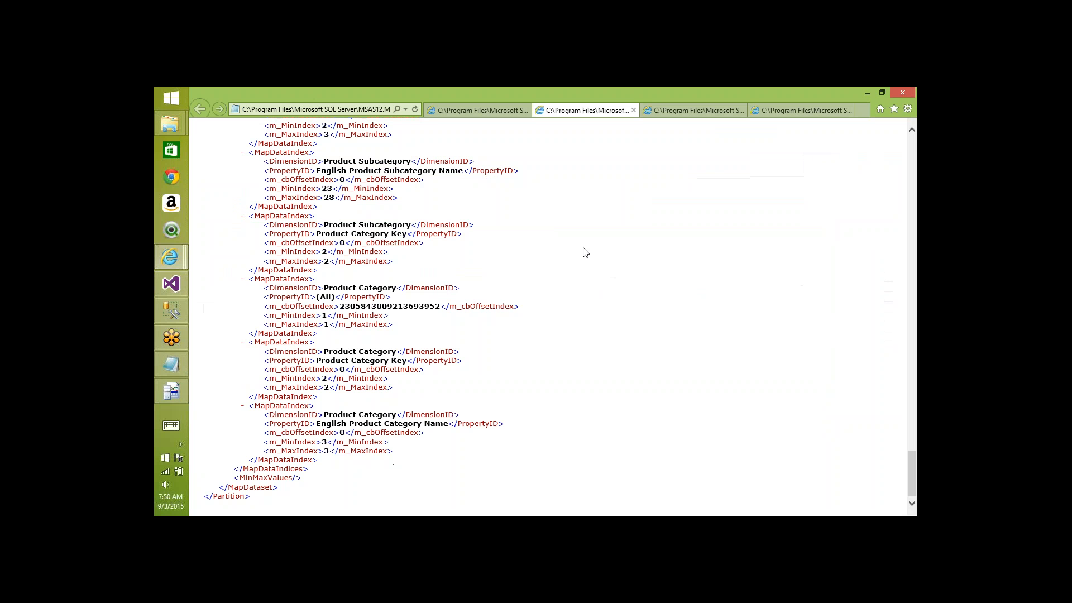
- Search the first two partition XML files for 'color' and read their Color index ranges
key("ctrl+f")
type("color")
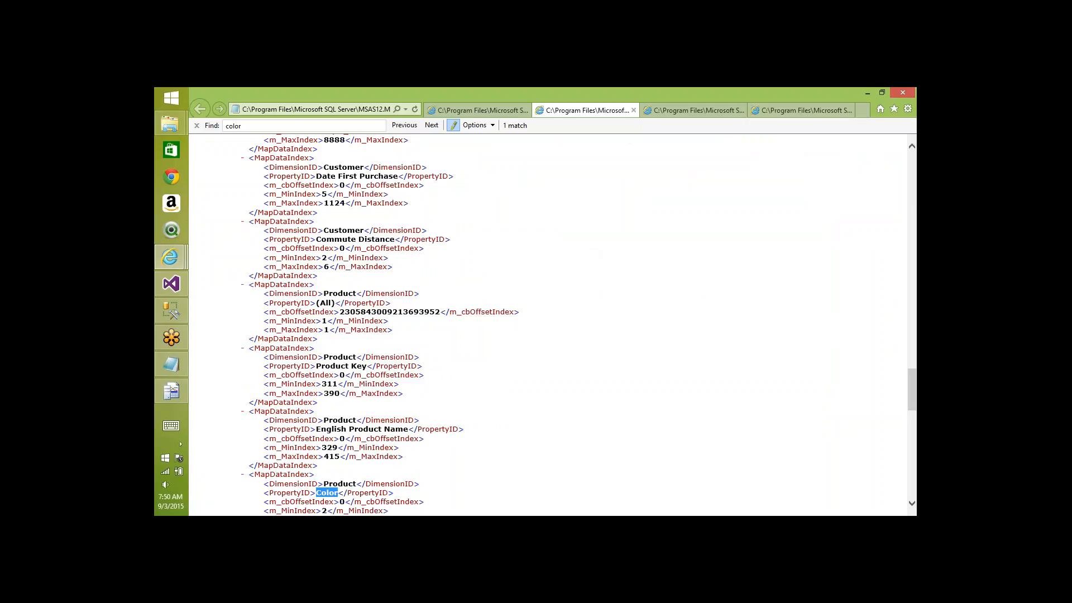
left_click(556, 408)
scroll(556, 408, "down", 5)
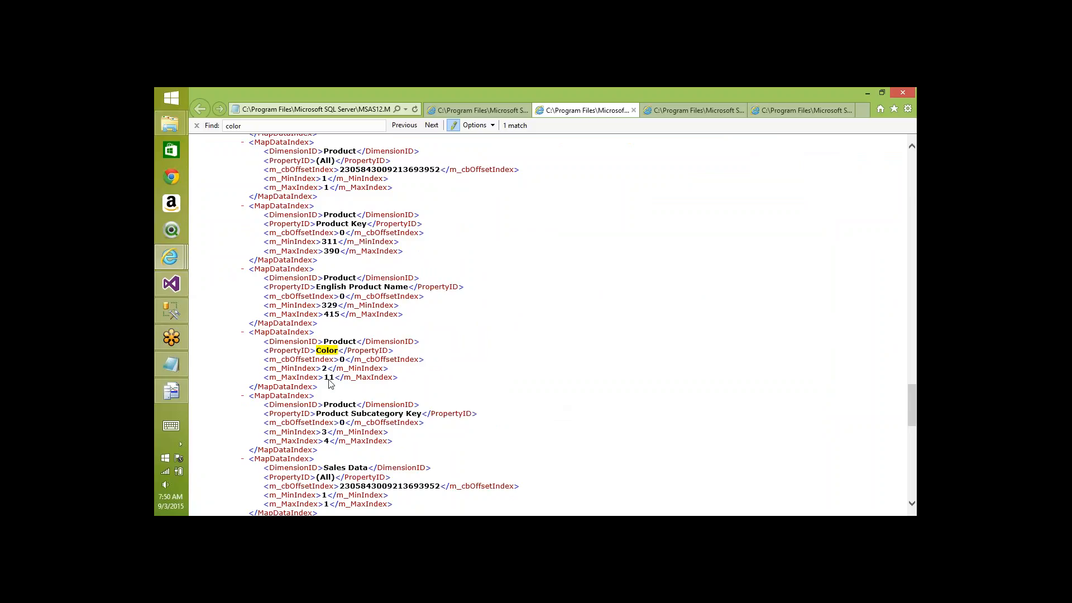
key("ctrl+Tab")
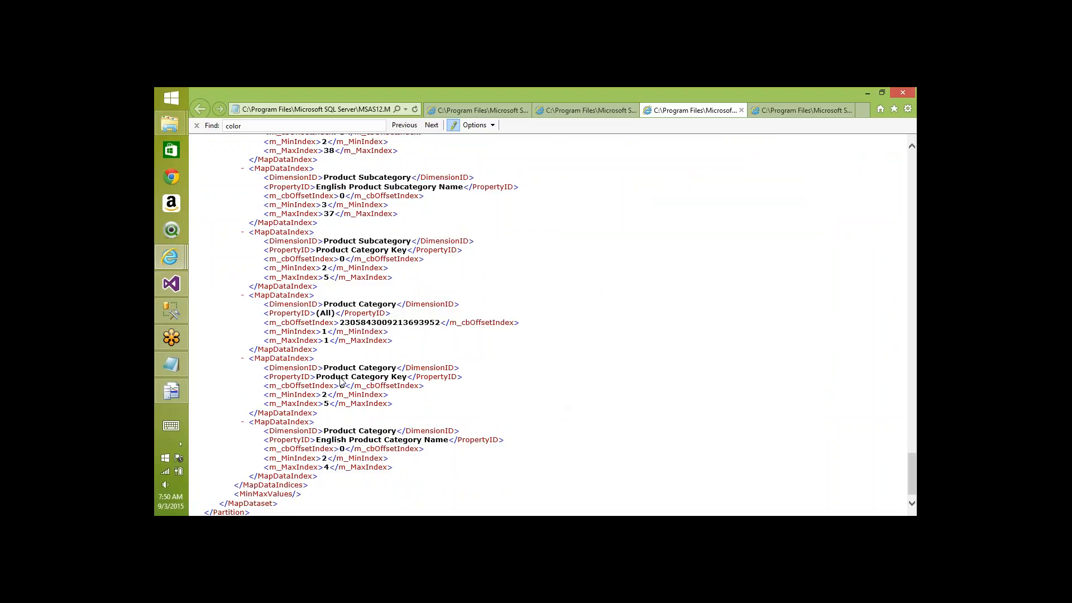
key("ctrl+f")
type("color")
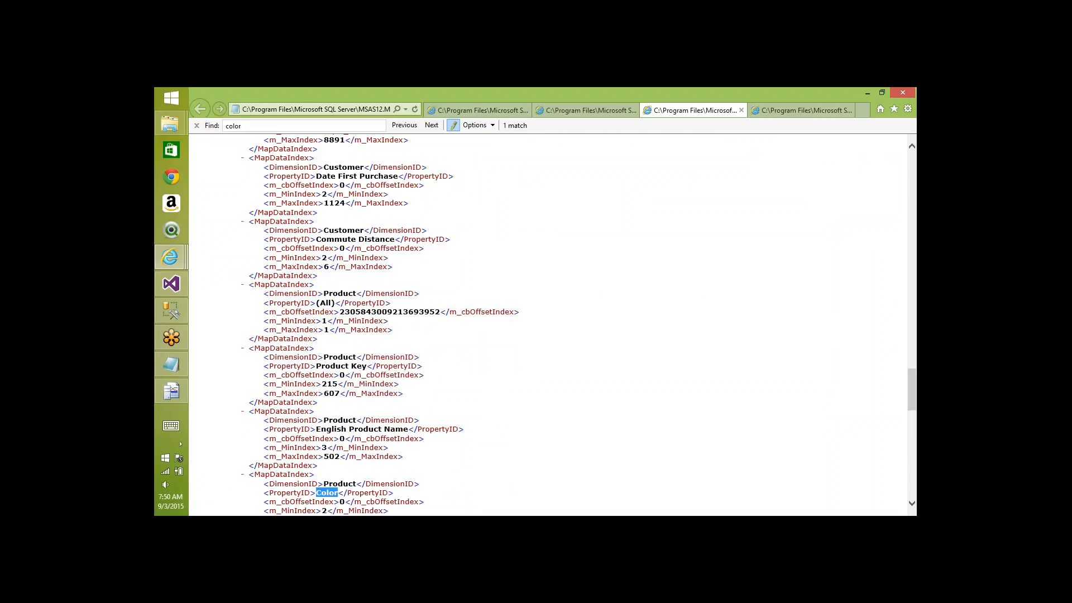
left_click(593, 447)
scroll(594, 447, "down", 3)
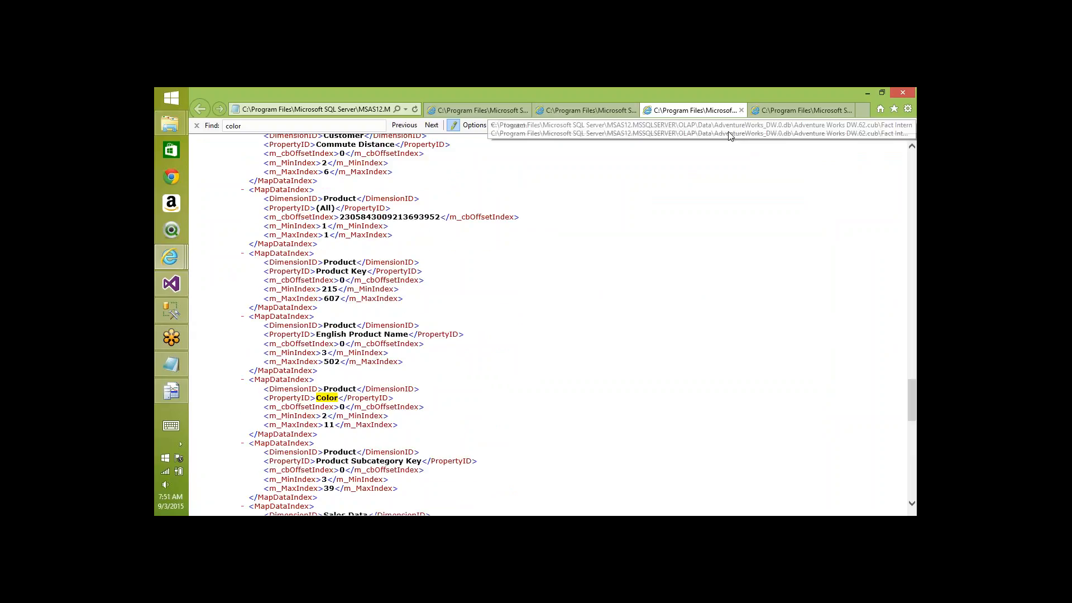
- Search the remaining partition XML files for 'color', finding a Color index range of 2 to 11
left_click(494, 112)
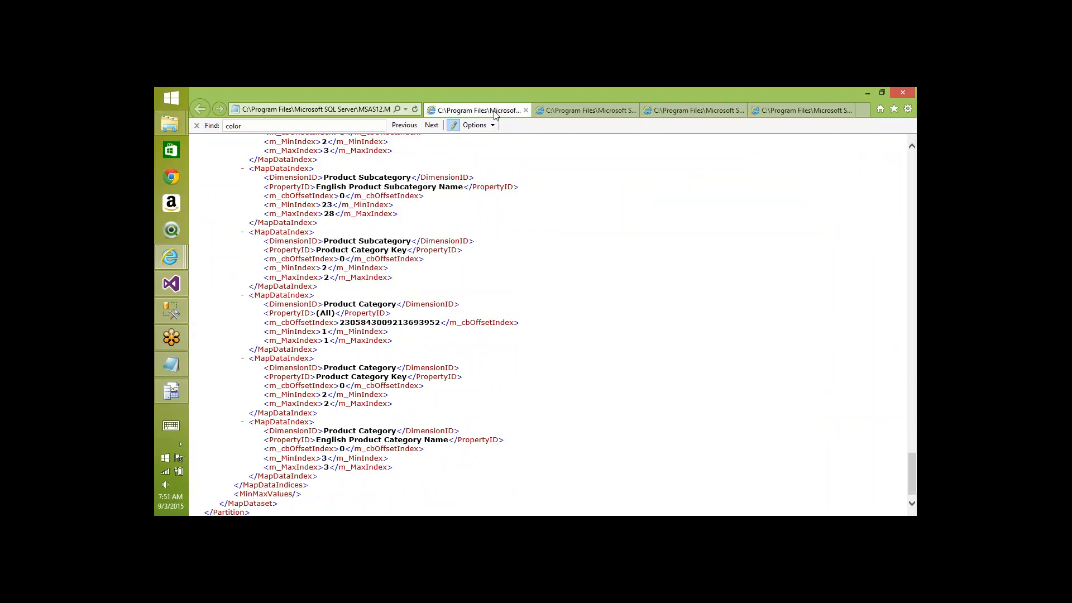
key("ctrl+f")
type("color")
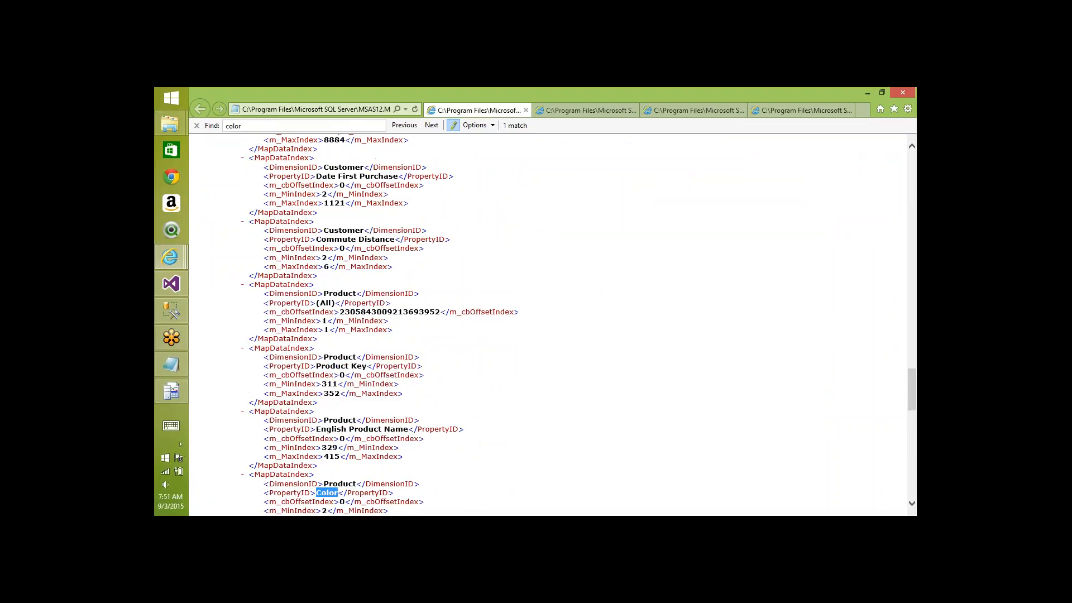
left_click(560, 469)
scroll(560, 469, "down", 2)
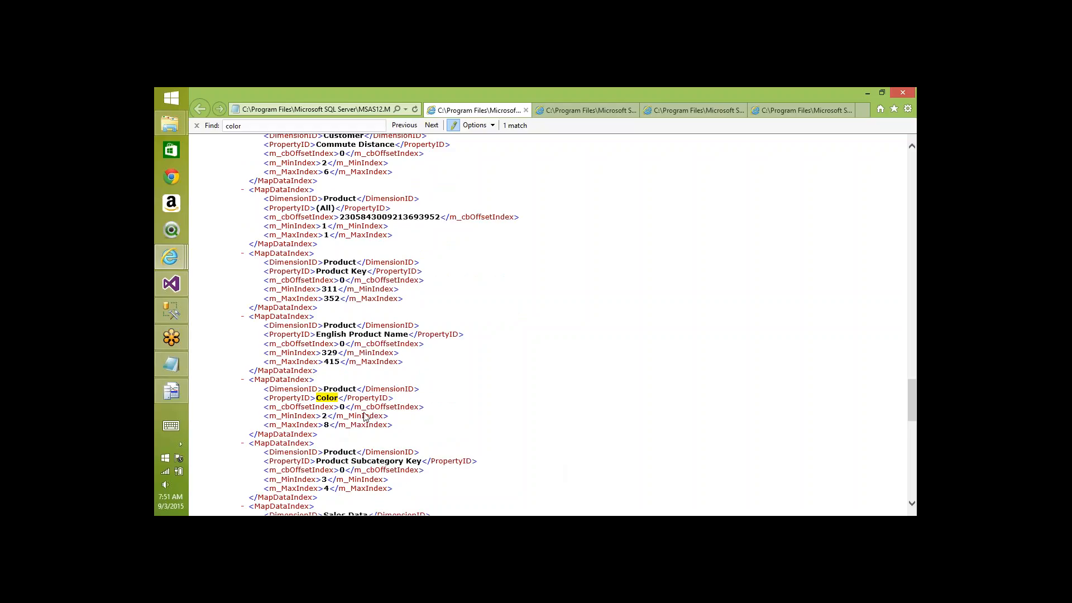
key("ctrl+Tab")
key("ctrl+Tab")
key("ctrl+Tab")
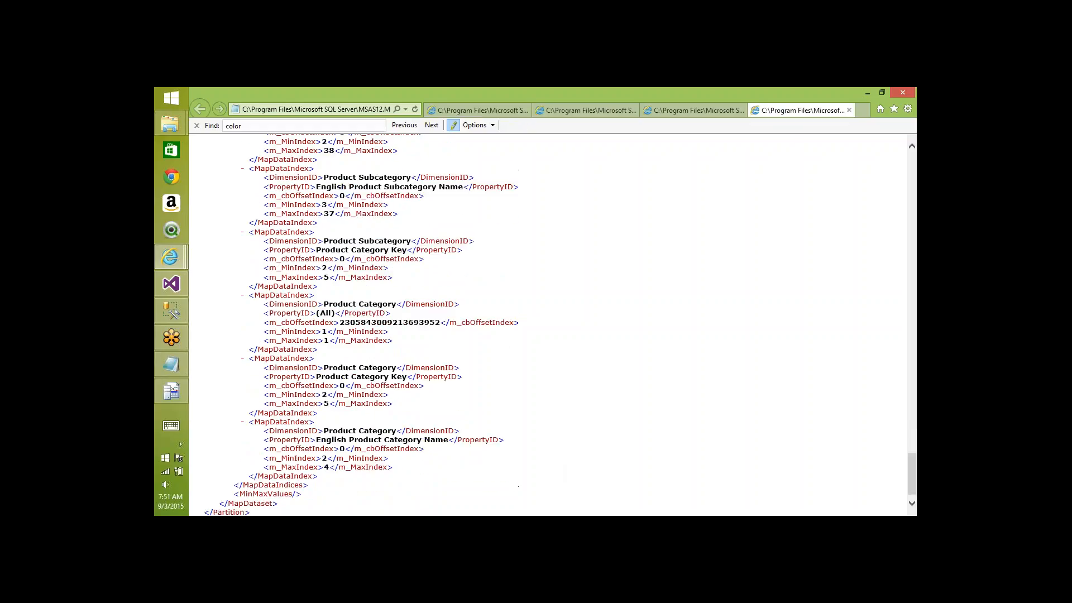
key("ctrl+f")
key("Return")
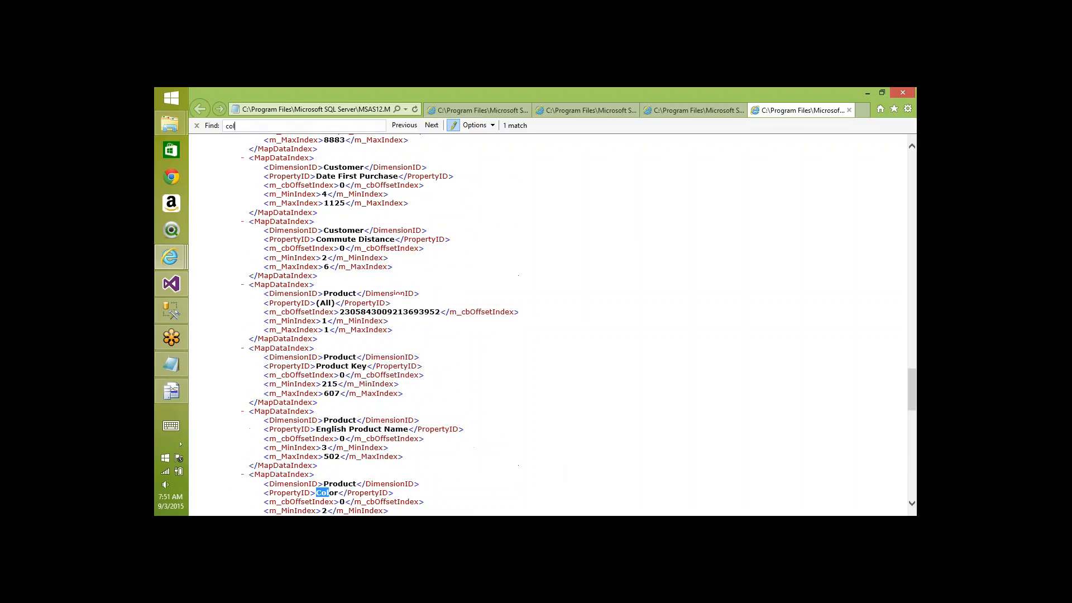
left_click(613, 443)
scroll(612, 442, "down", 3)
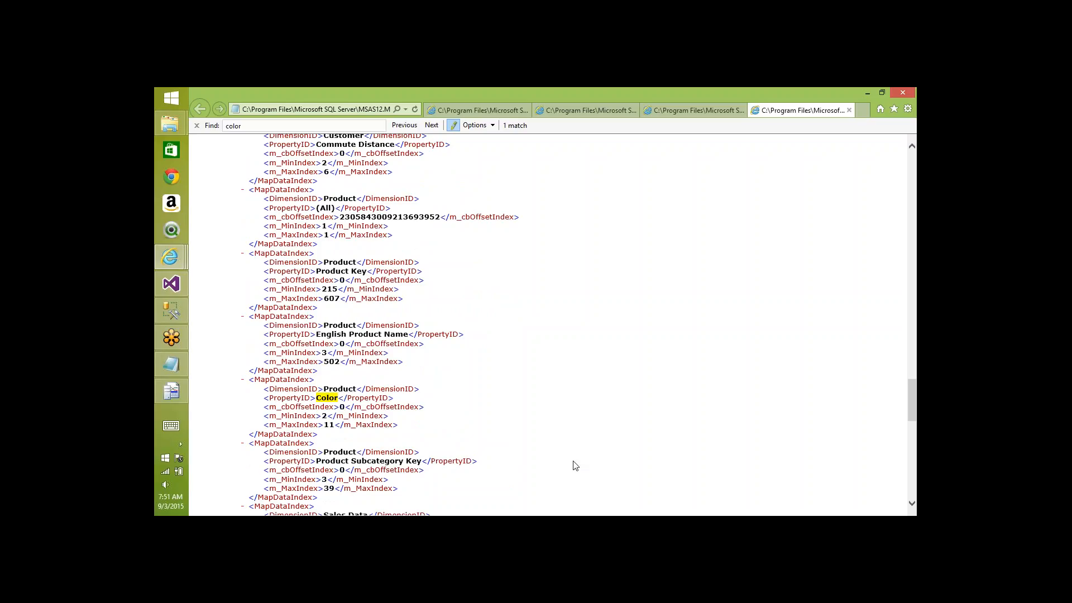
key("alt+Tab")
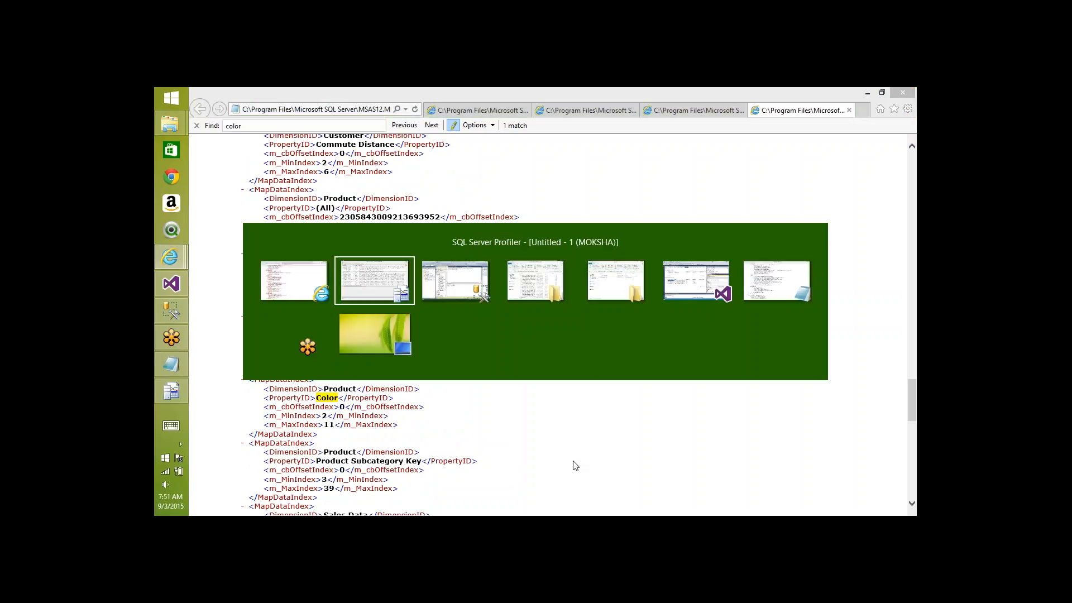
- In MDXQuery1.mdx, change the DataID expression to use the [Product].[Color] attribute
key("alt+Tab")
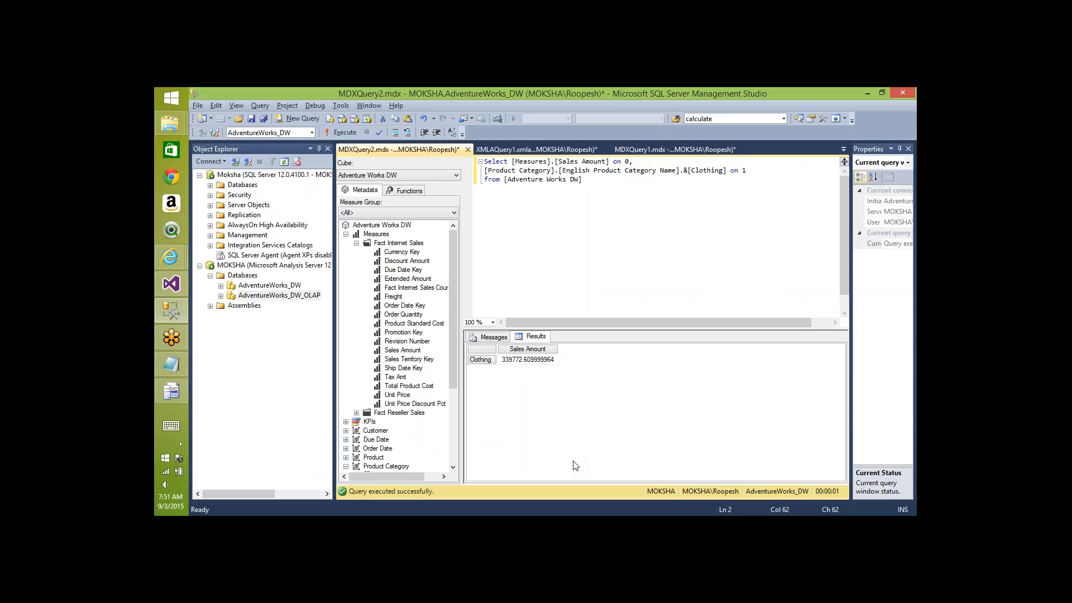
key("ctrl+Tab")
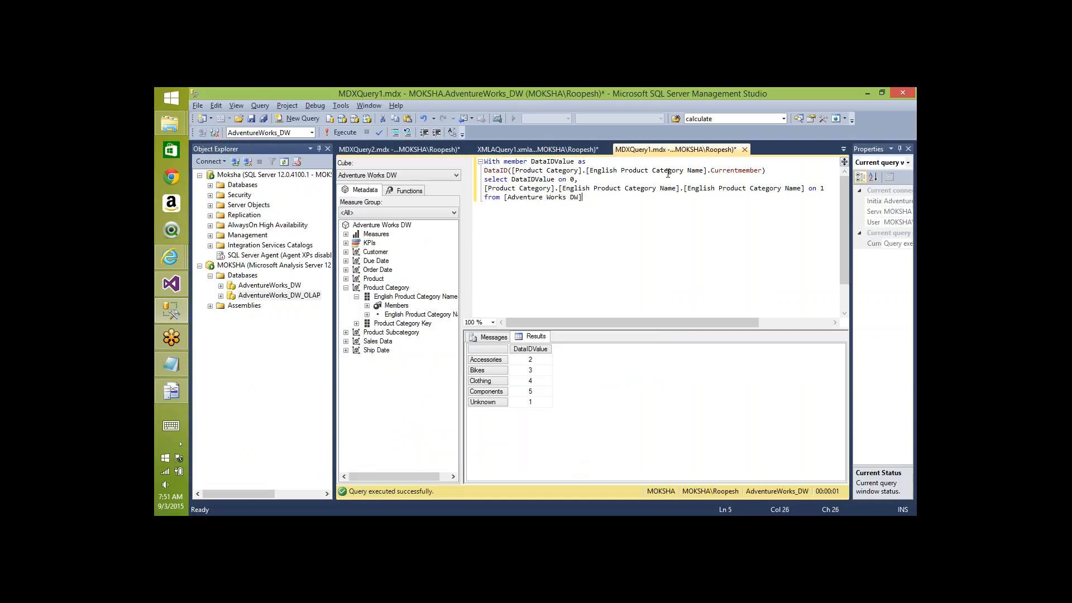
left_click(704, 172)
key("ctrl+shift+Left")
key("ctrl+shift+Left")
key("ctrl+shift+Left")
key("ctrl+shift+Left")
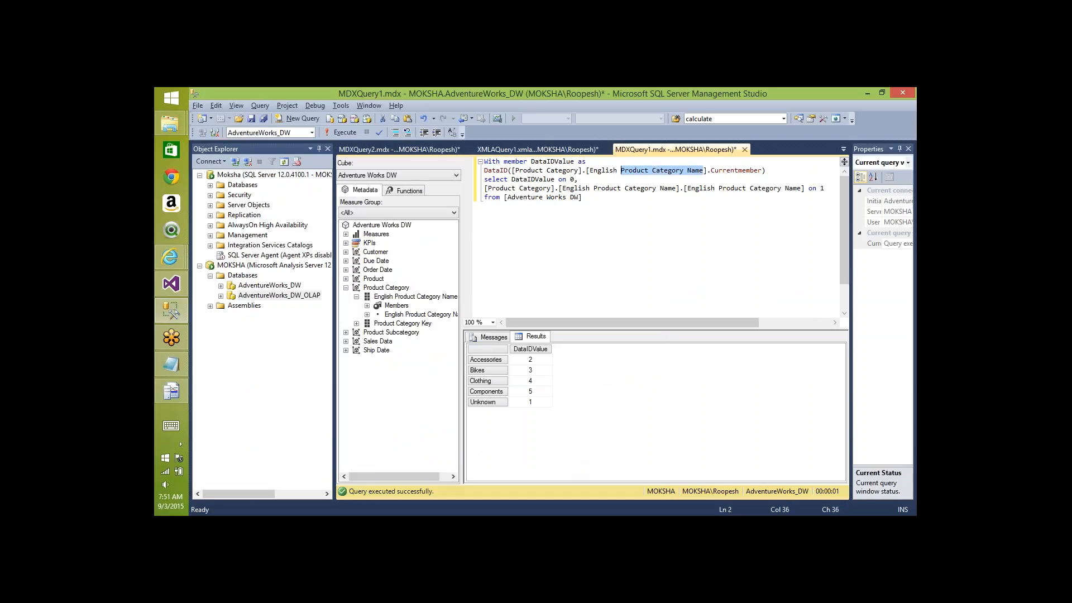
type("Color")
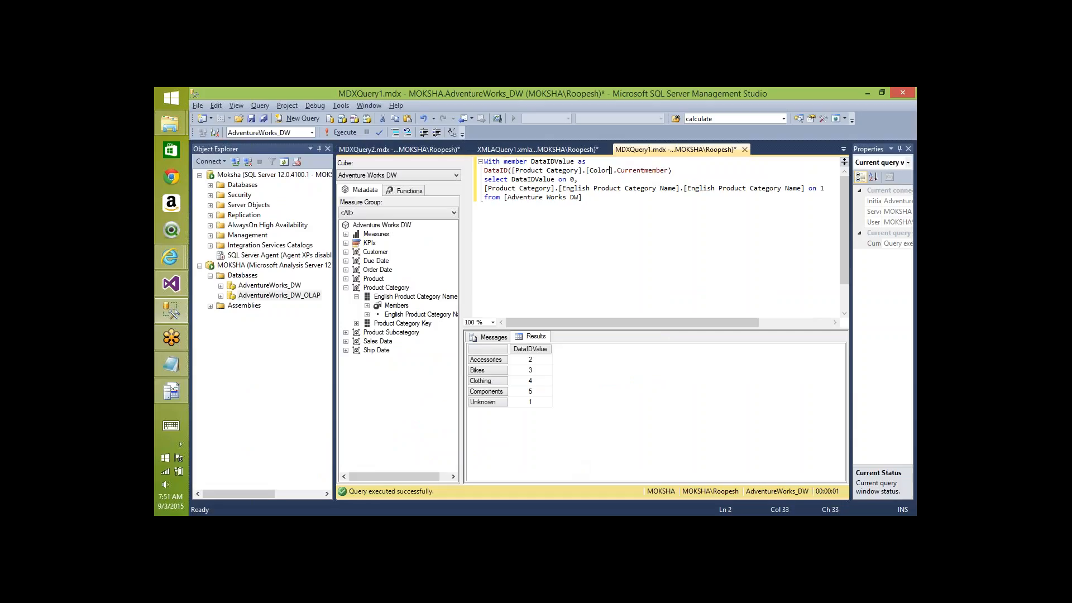
key("ctrl+shift+Left")
key("ctrl+shift+Left")
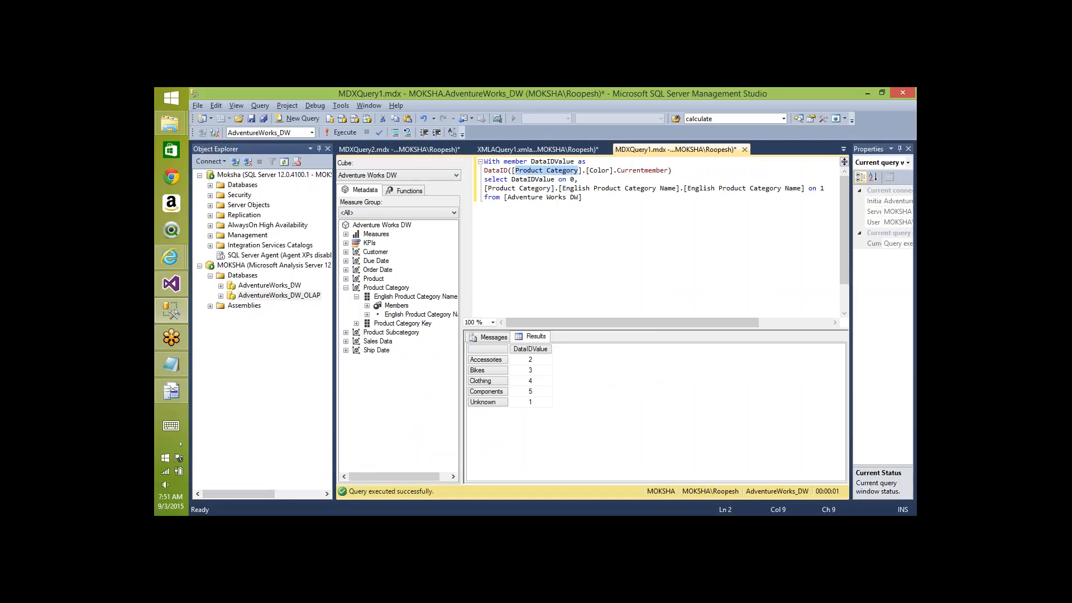
type("Product")
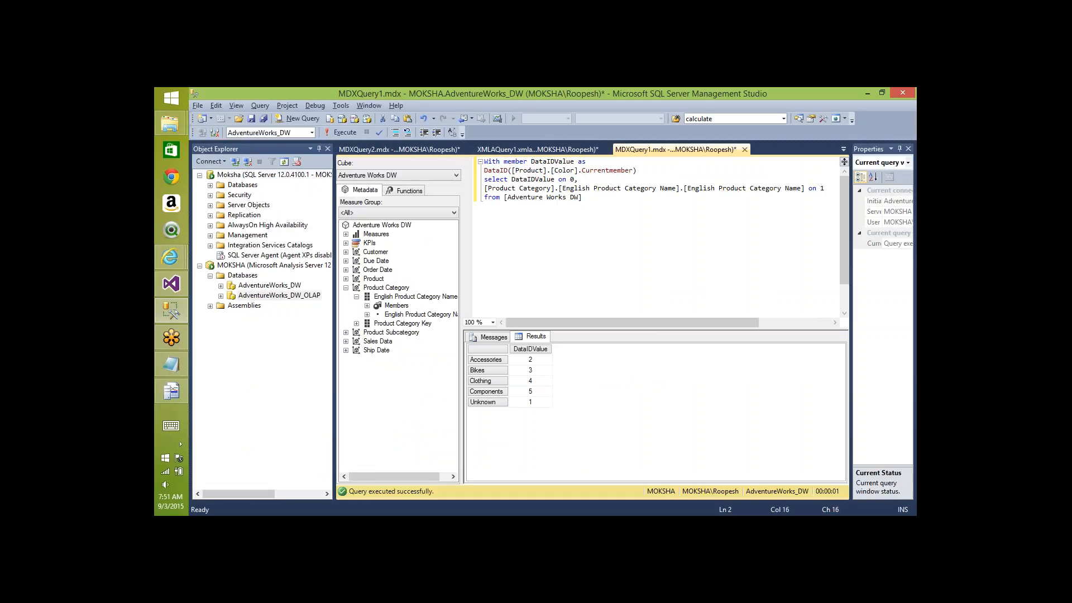
key("ctrl+Right")
- Change line 4's row set from English Product Category Name to the Product Color members
key("ctrl+Left")
key("ctrl+shift+Left")
key("BackSpace")
key("BackSpace")
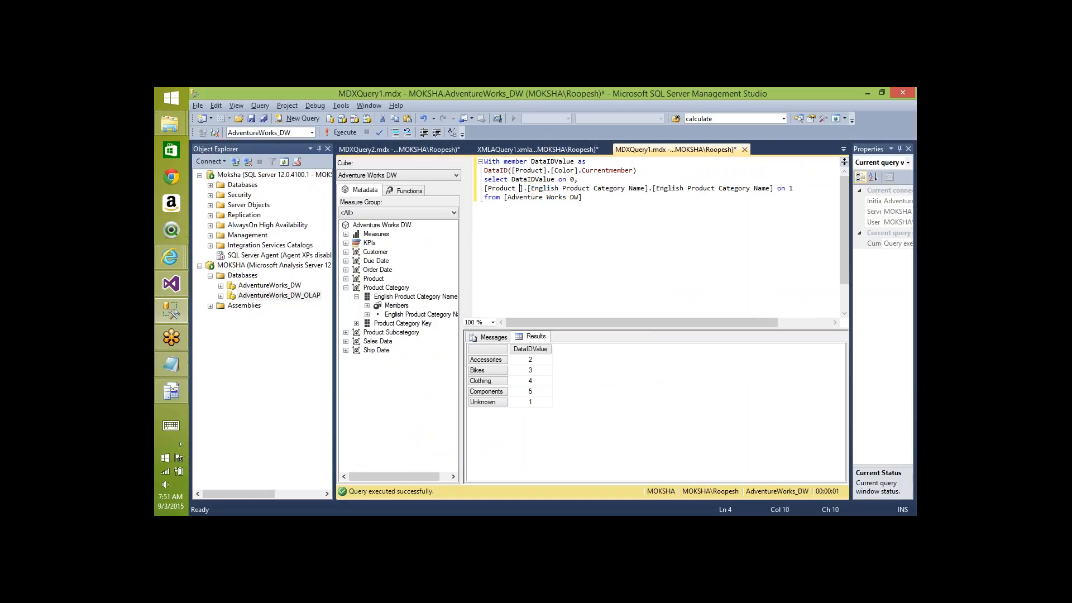
key("Right")
key("Right")
key("Right")
key("ctrl+shift+Right")
key("ctrl+shift+Right")
key("ctrl+shift+Right")
key("ctrl+shift+Right")
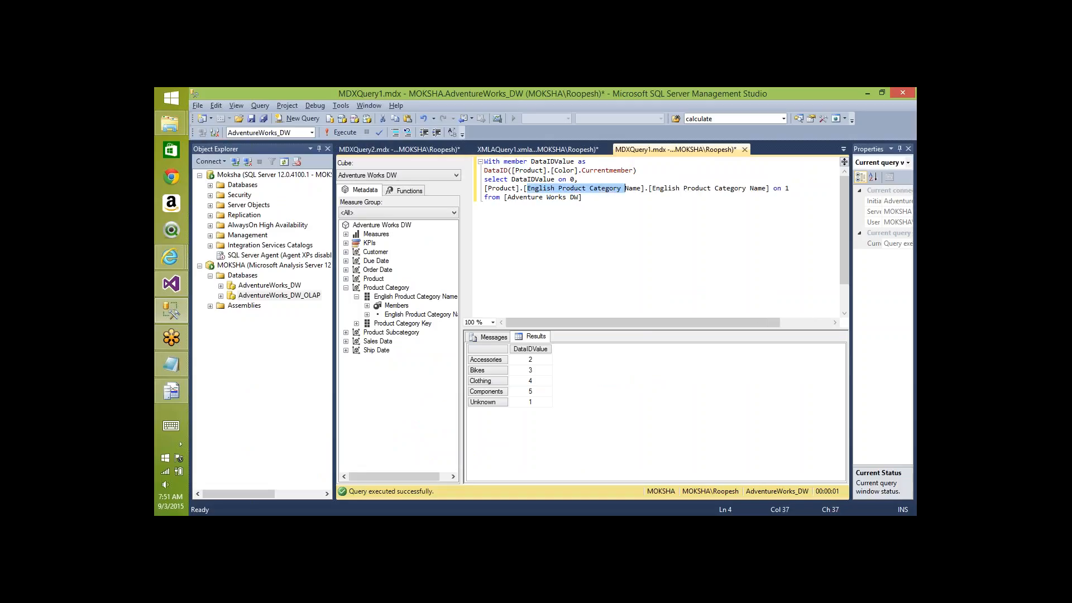
type("Color")
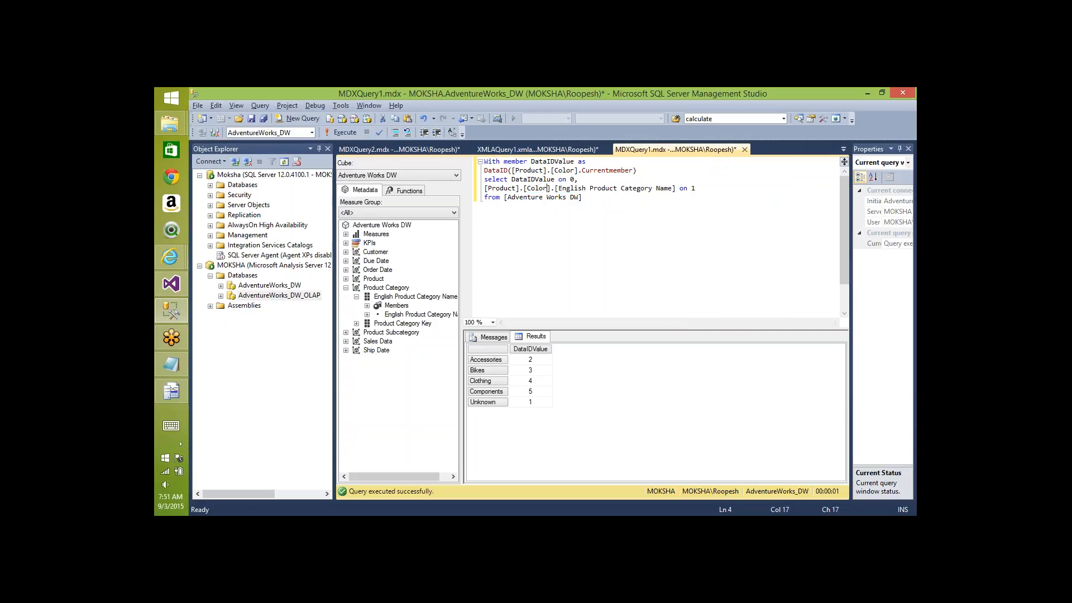
key("Right")
key("Right")
key("Right")
key("ctrl+shift+Right")
key("ctrl+shift+Right")
key("ctrl+shift+Right")
key("ctrl+shift+Right")
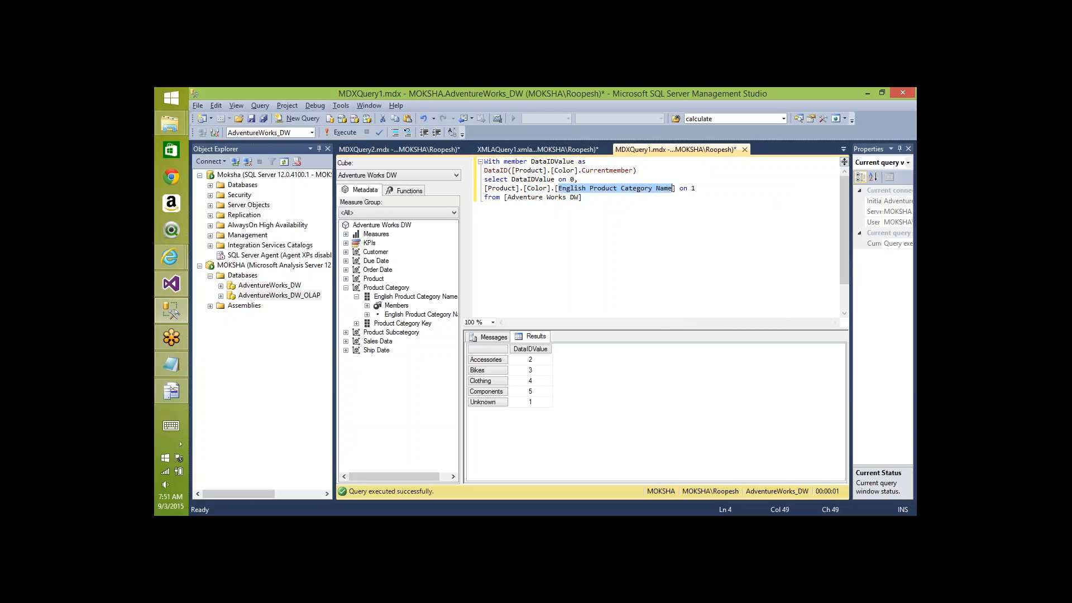
type("Color")
- Run the query and select the DataID values 2–11 (Black to Yellow), then Black to Silver
key("F5")
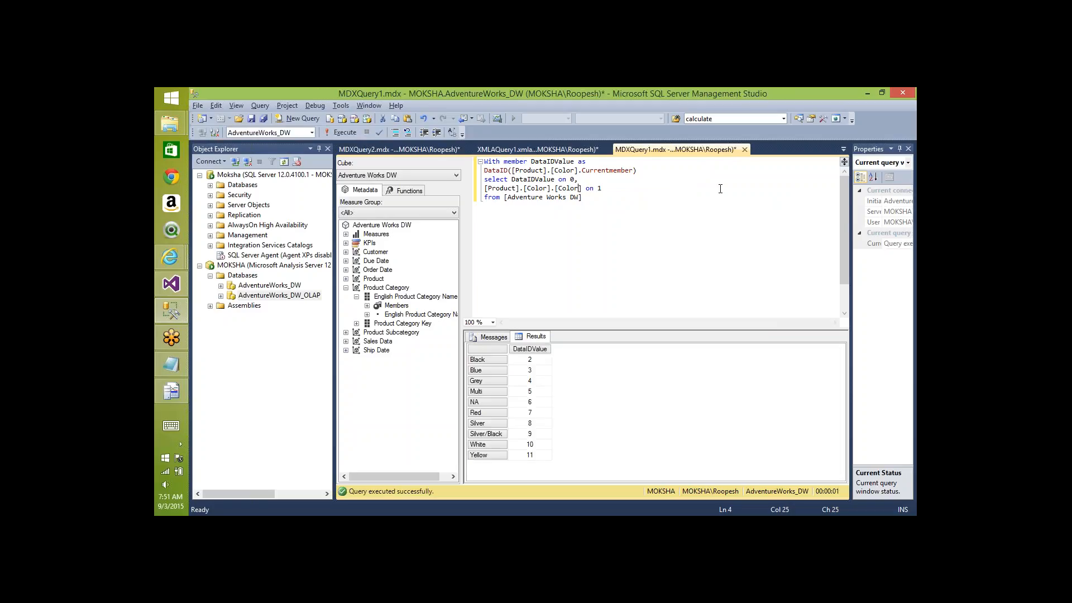
left_click(535, 363)
key("shift+Down")
key("shift+Down")
key("shift+Down")
key("shift+Down")
key("shift+Down")
key("shift+Down")
key("shift+Down")
key("shift+Down")
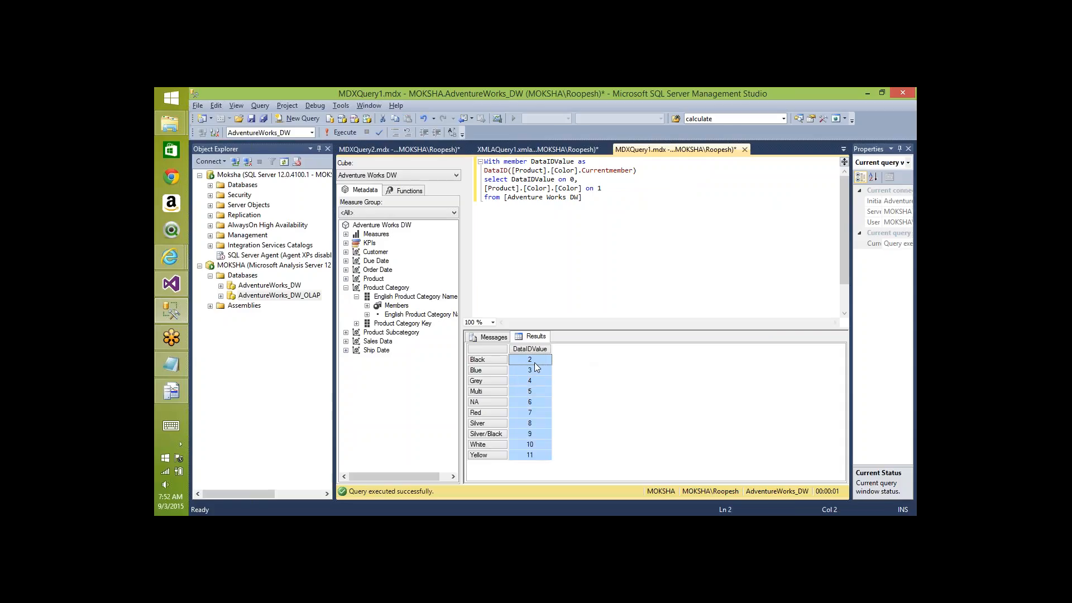
left_click(532, 425, "shift")
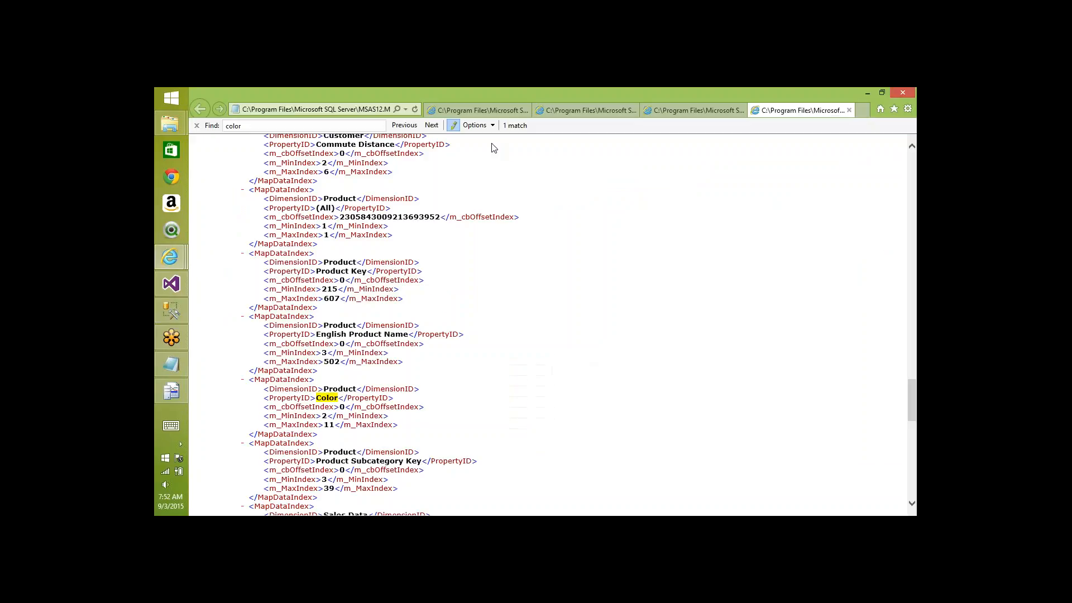
- Compare the first partition's Color index range (2 to 8) with the query's DataID results
left_click(463, 111)
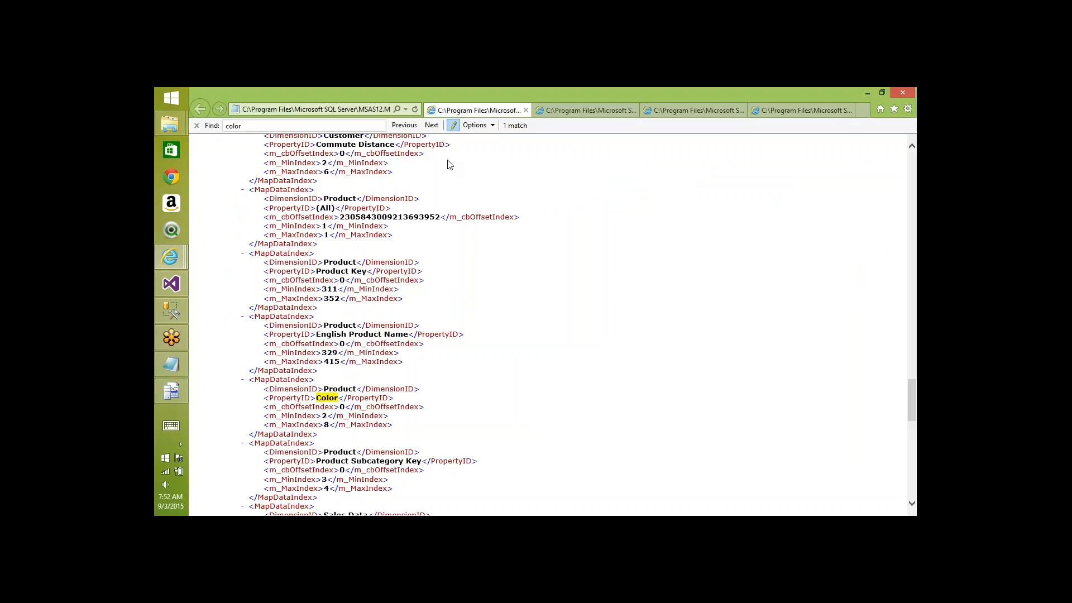
triple_click(342, 408)
left_click(342, 408)
key("alt+Tab")
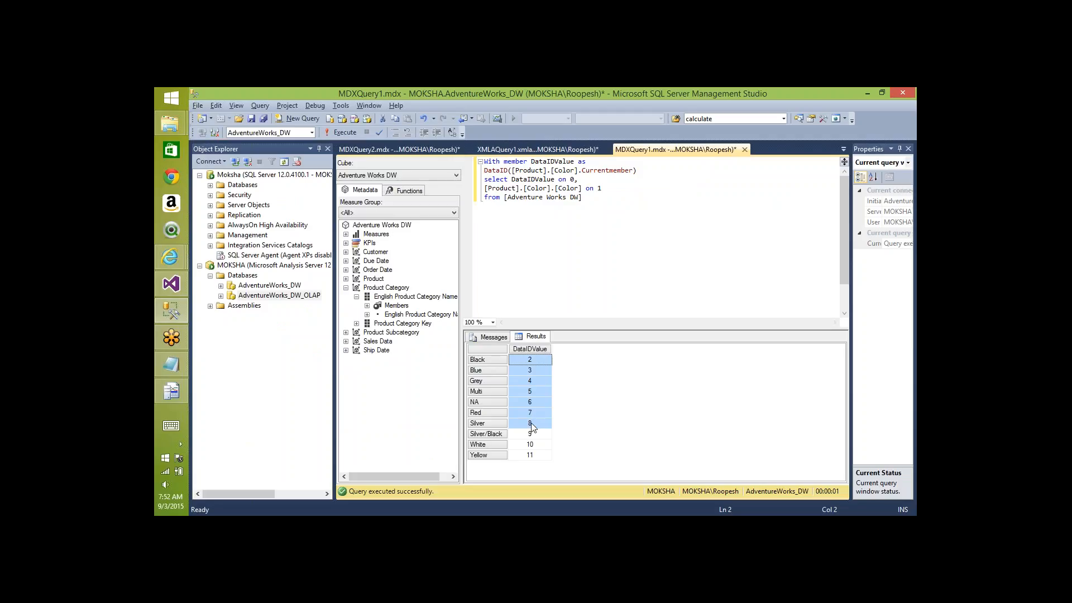
key("alt+Tab")
key("alt+Tab")
key("alt+Tab")
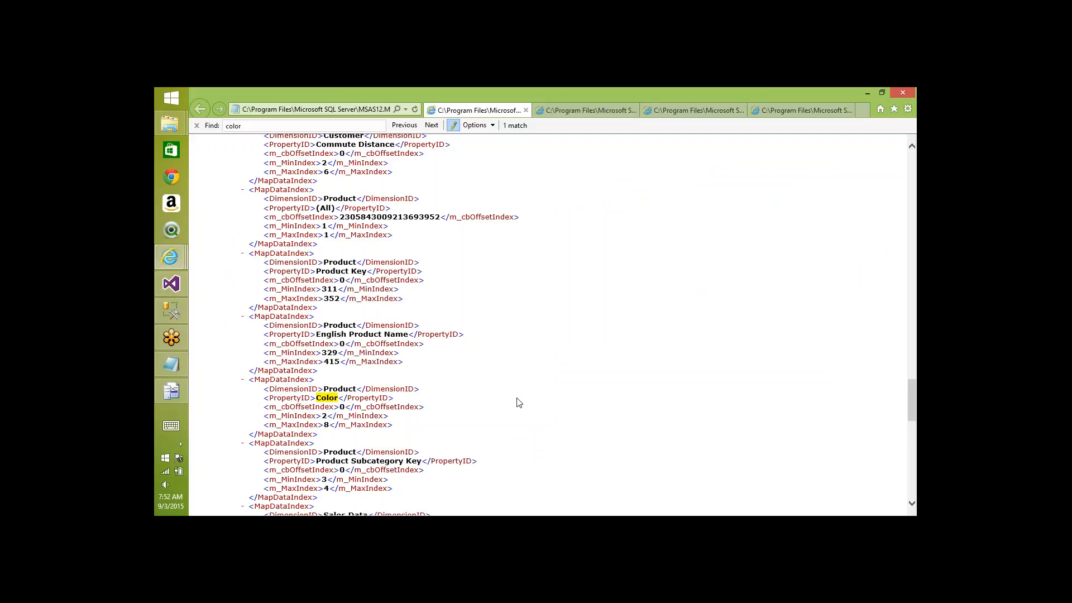
key("alt+Tab")
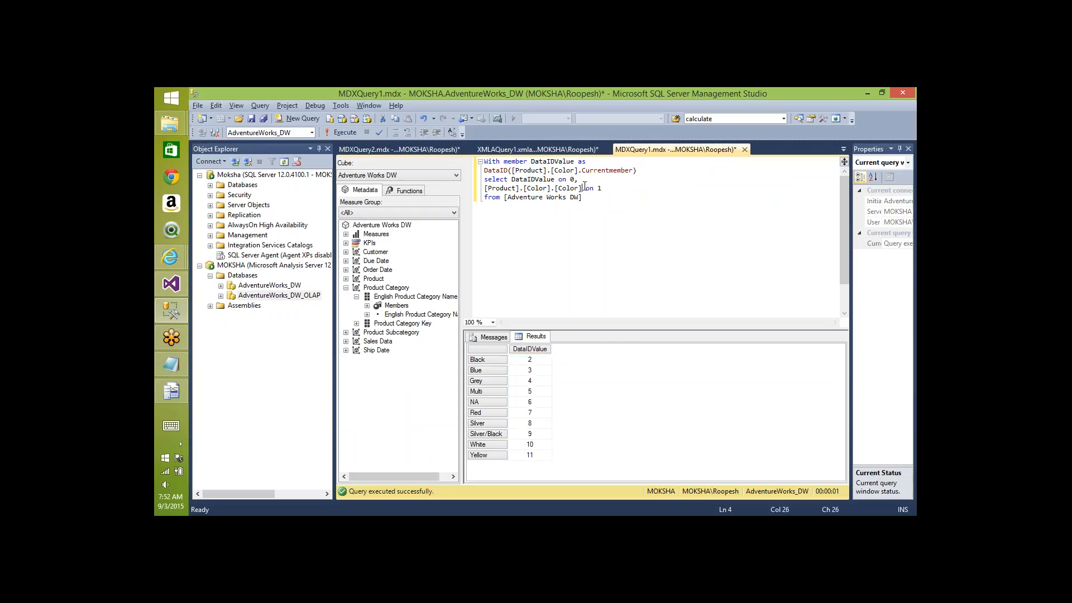
key("shift+Home")
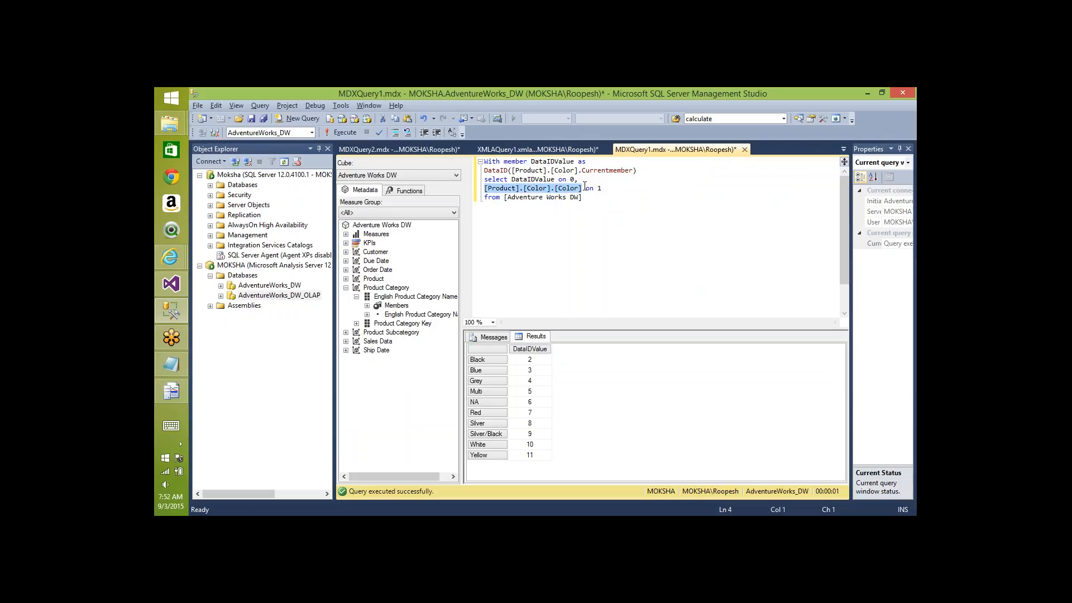
key("alt+Tab")
key("alt+Tab")
- Replace the Clothing member on line 2 of MDXQuery2 with [Product].[Color].[White]
key("ctrl+Tab")
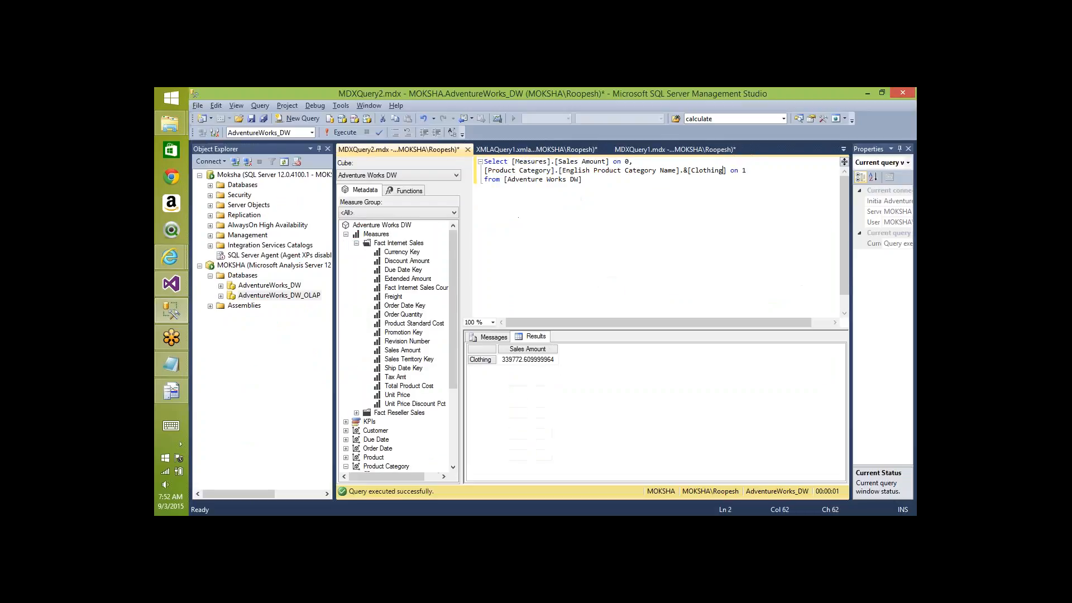
left_click(728, 171)
key("shift+Home")
type("[Product].[Color].[Whi")
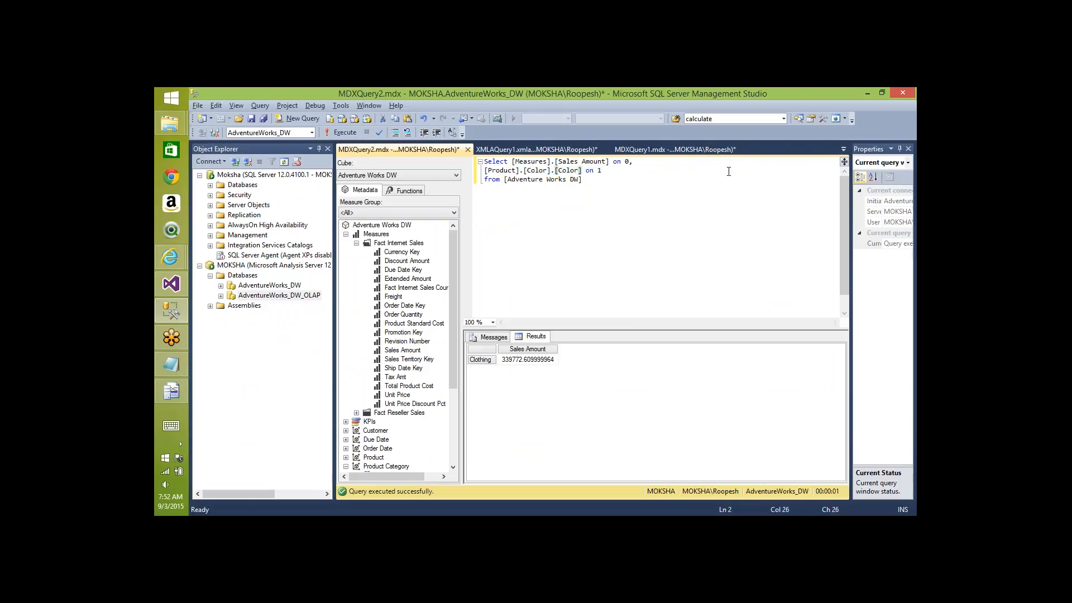
type("te")
left_click(722, 150)
left_click(537, 359)
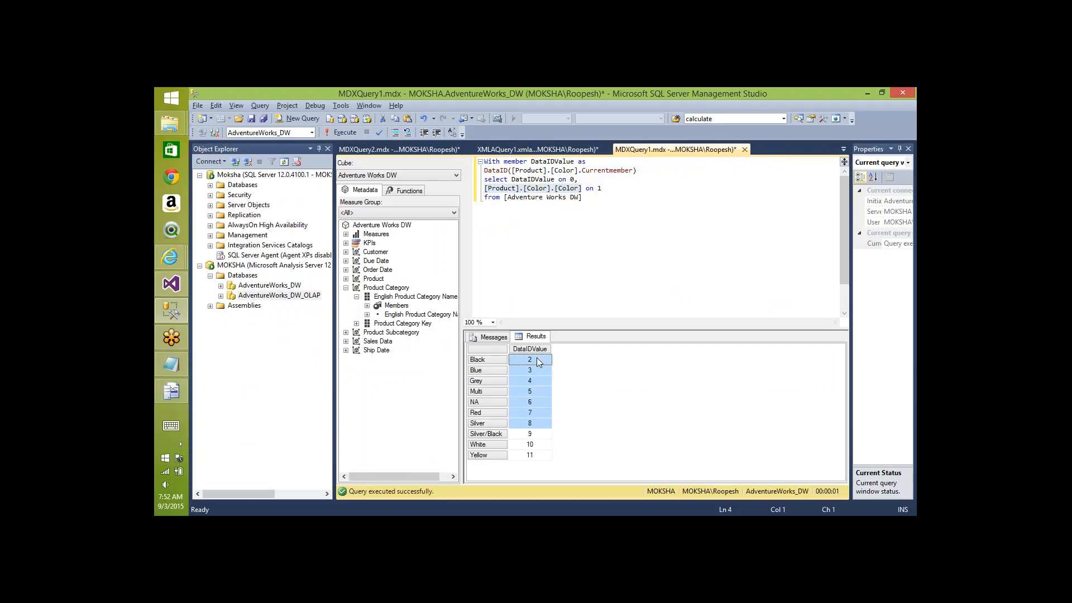
- Compare Color's index ranges across partition files (2–8 versus 2–11) and confirm White's DataID is 10
key("shift+Down")
key("shift+Down")
key("shift+Down")
key("shift+Down")
key("shift+Down")
key("shift+Down")
key("alt+Tab")
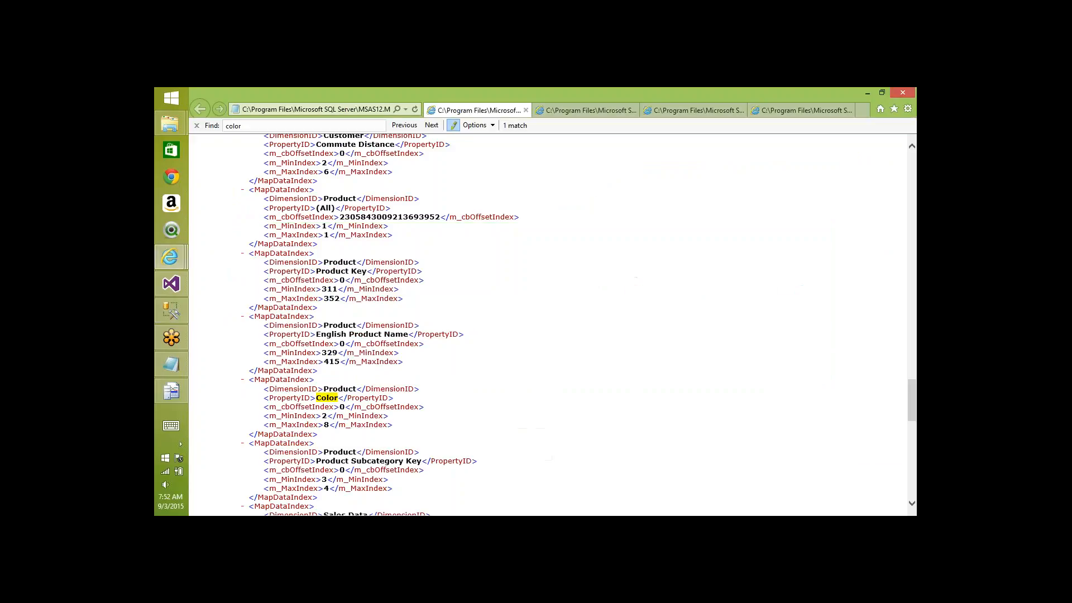
key("ctrl+Tab")
key("ctrl+Tab")
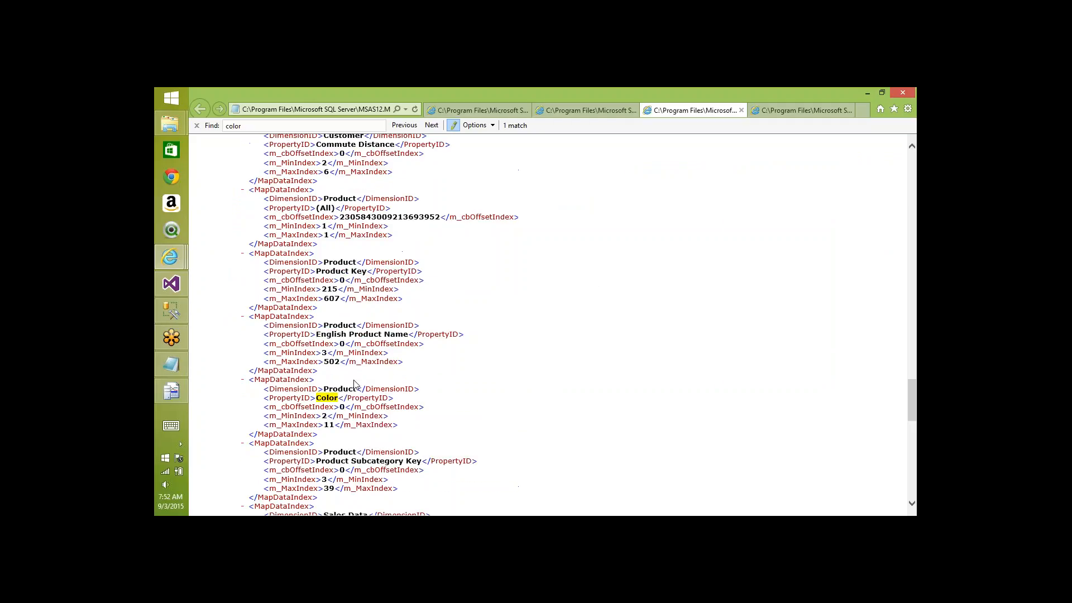
key("ctrl+Tab")
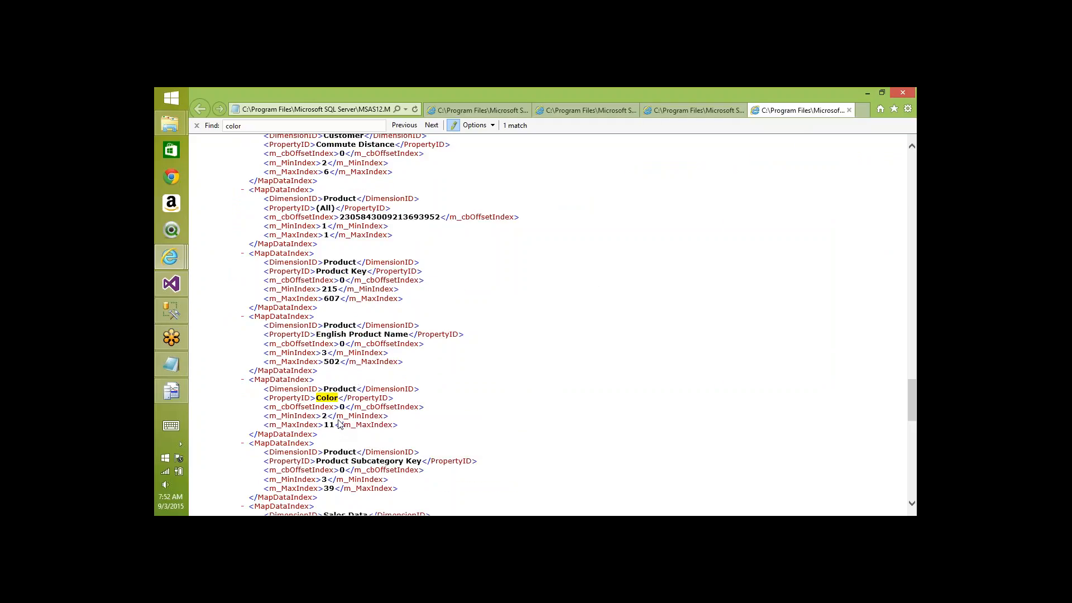
key("ctrl+Tab")
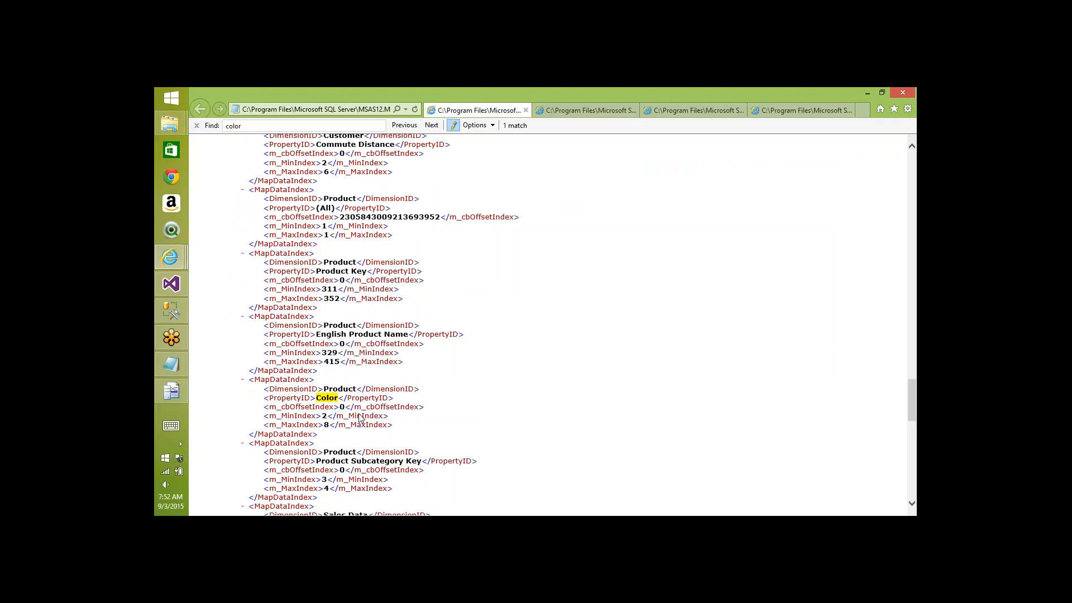
key("alt+Tab")
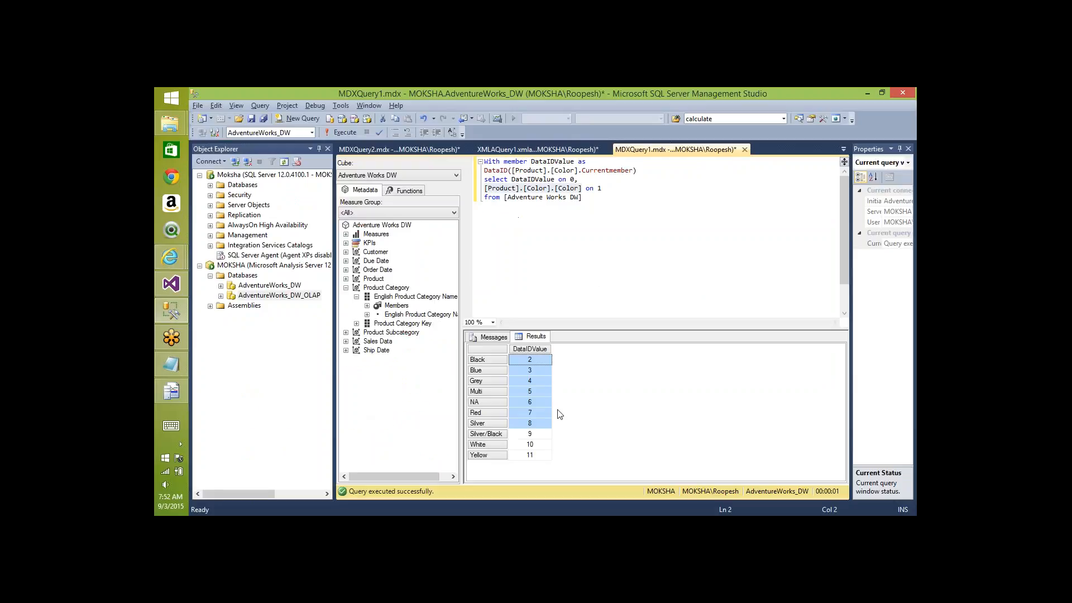
left_click(536, 446)
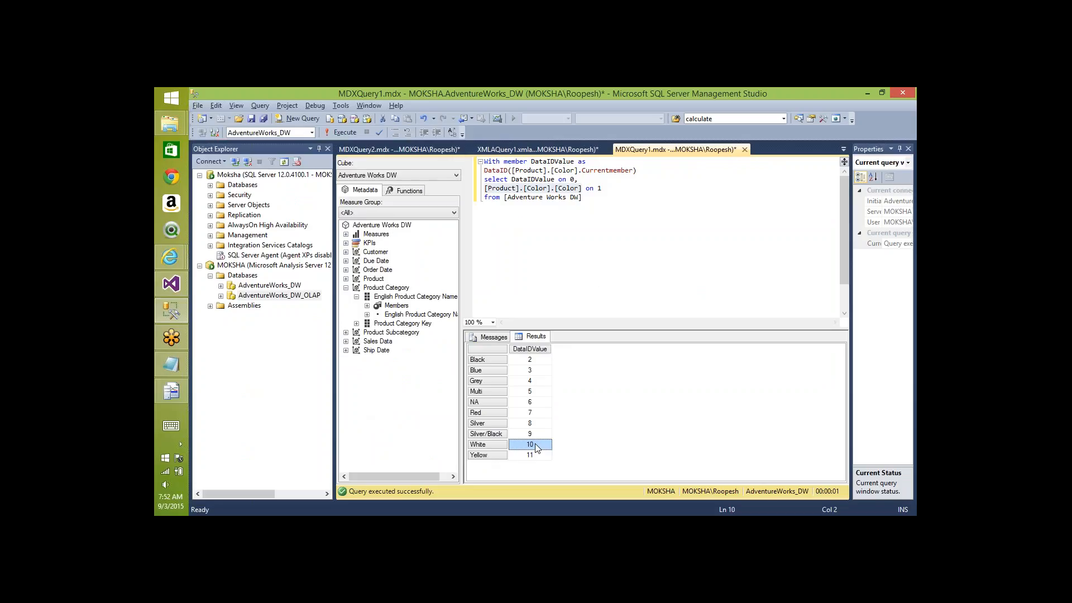
key("ctrl+Tab")
key("alt+Tab")
key("Tab")
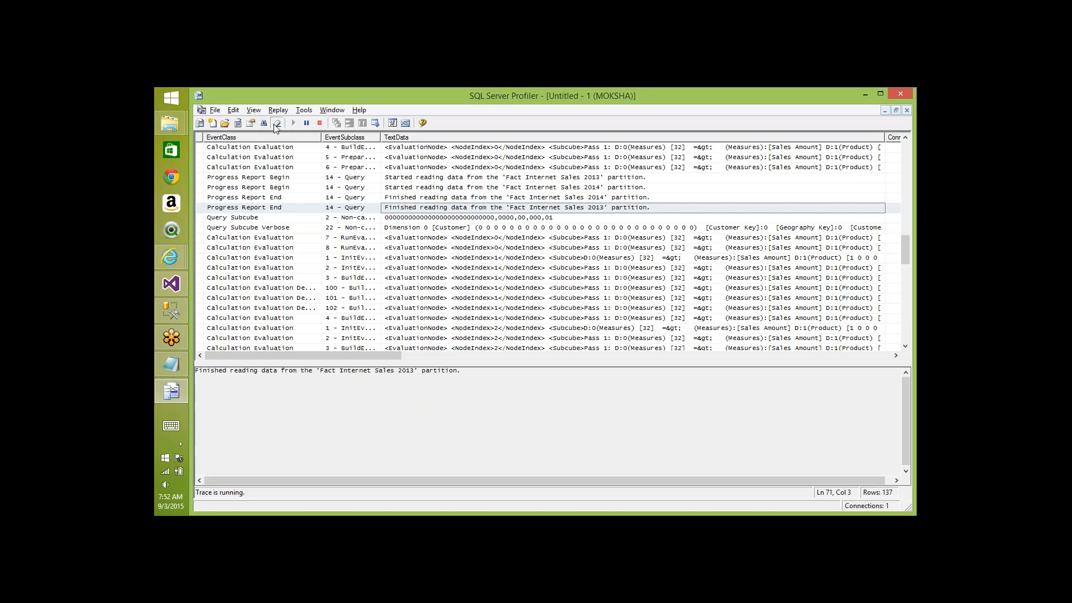
- Clear the Profiler trace and run the White Sales Amount query to capture fresh events
left_click(276, 123)
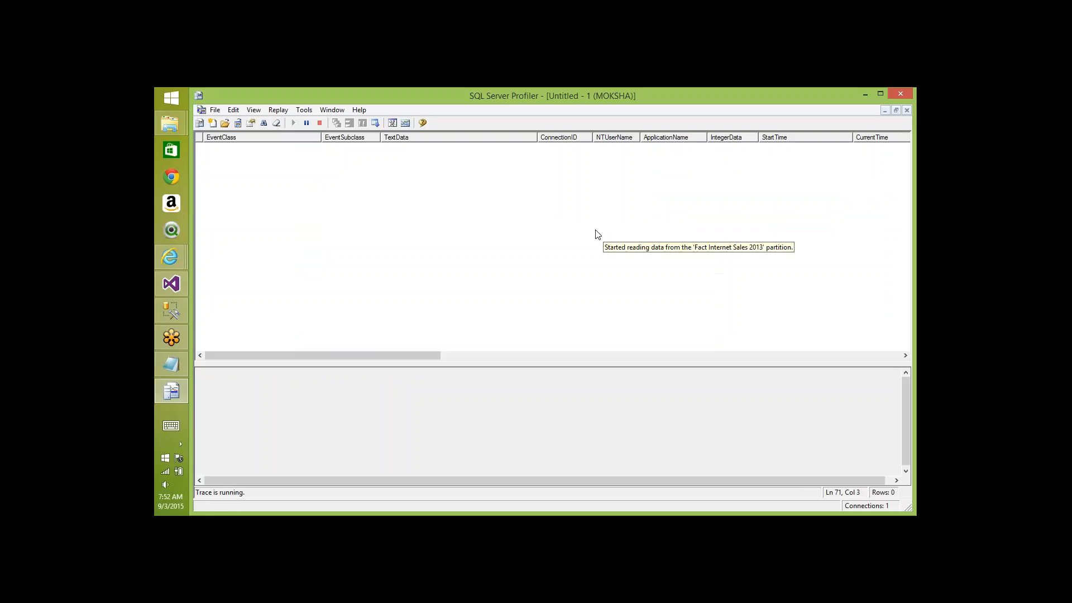
left_click(865, 95)
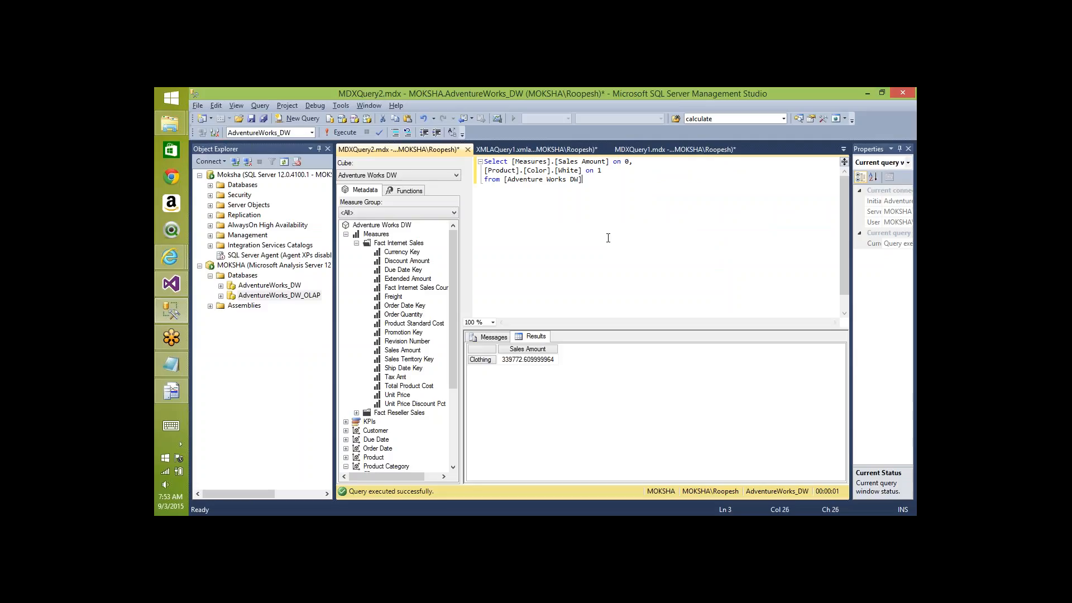
key("F5")
key("alt+Tab")
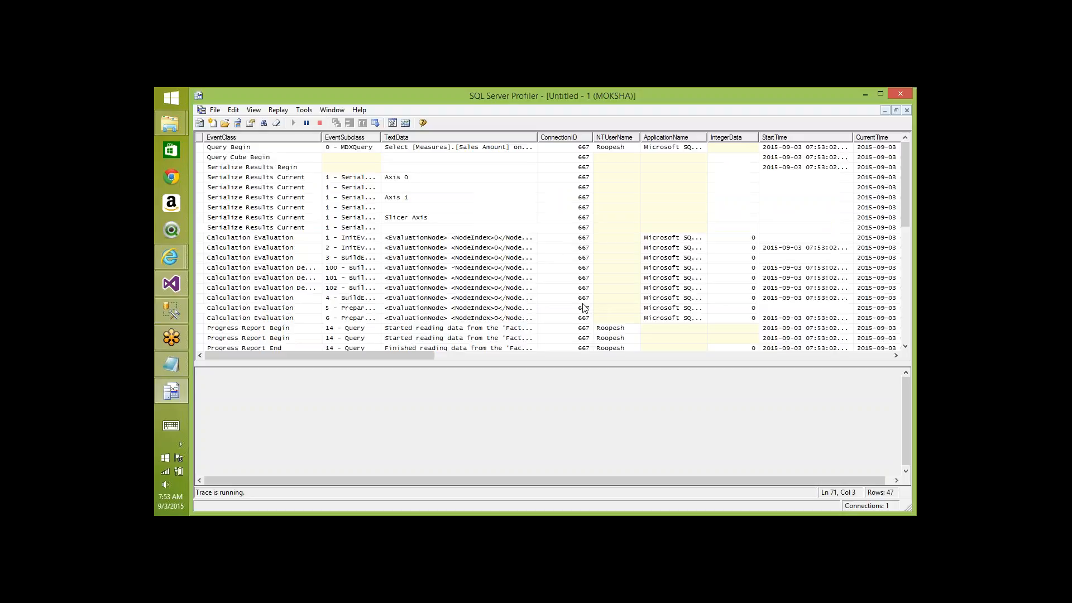
- Widen the TextData column and step through the partition reads to the Query Subcube Verbose event
double_click(538, 137)
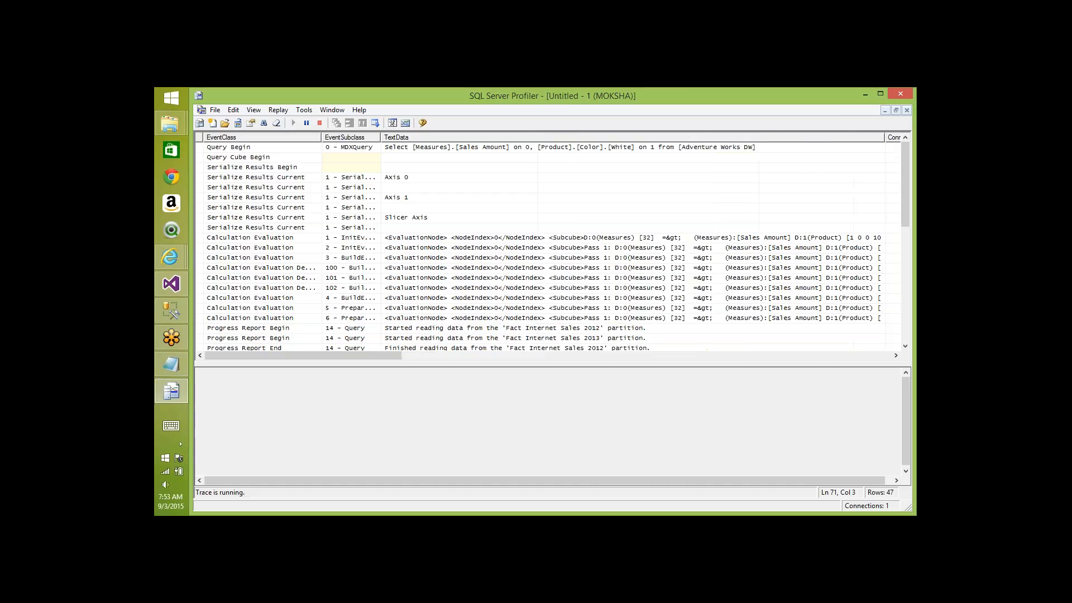
left_click(594, 332)
key("Down")
key("Down")
key("Down")
key("Down")
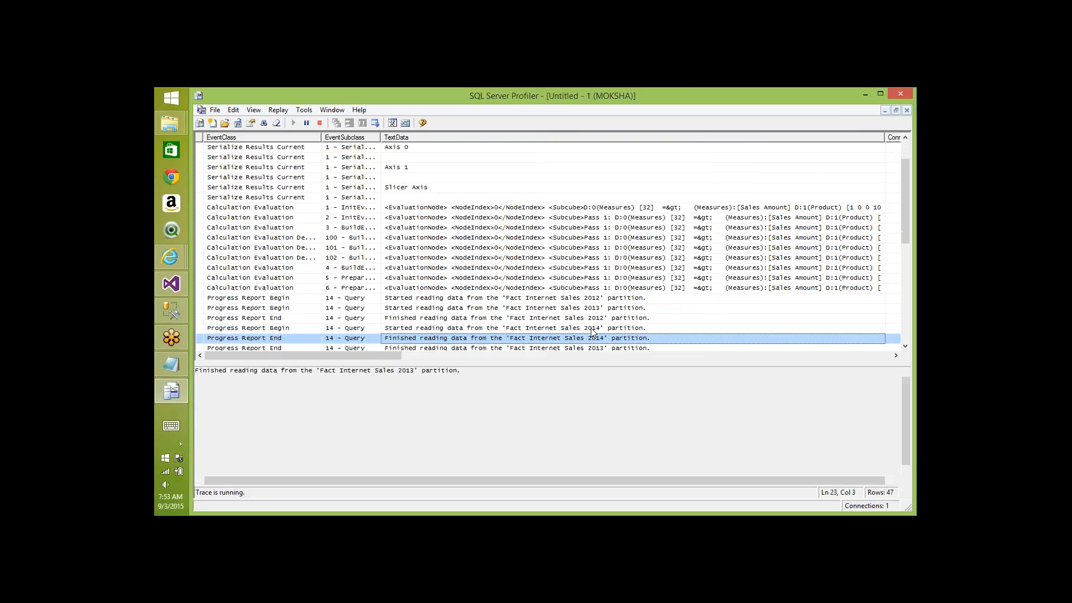
key("Down")
key("Down")
key("Down")
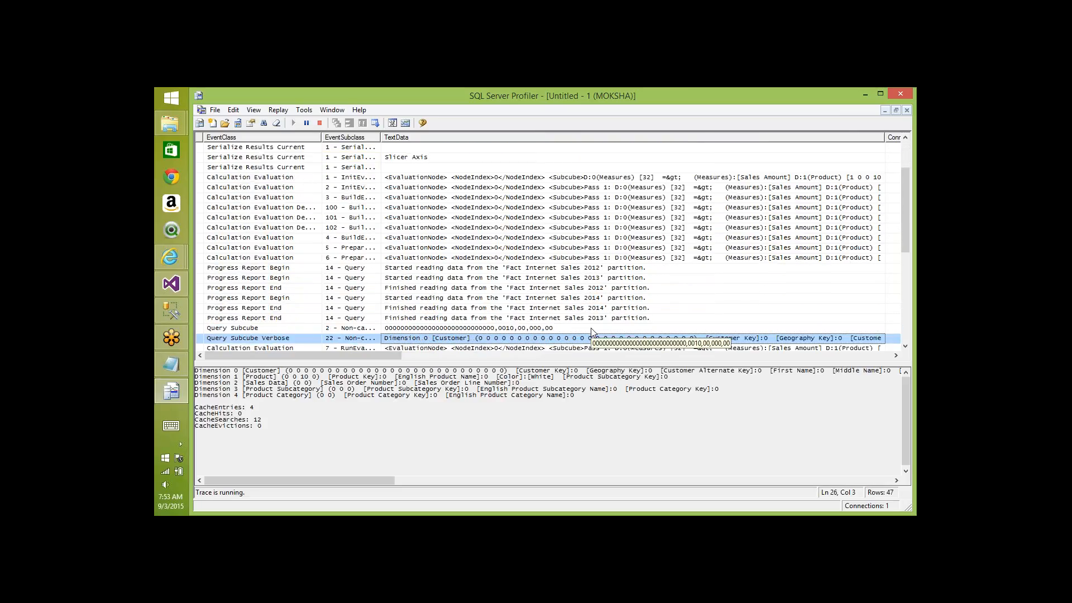